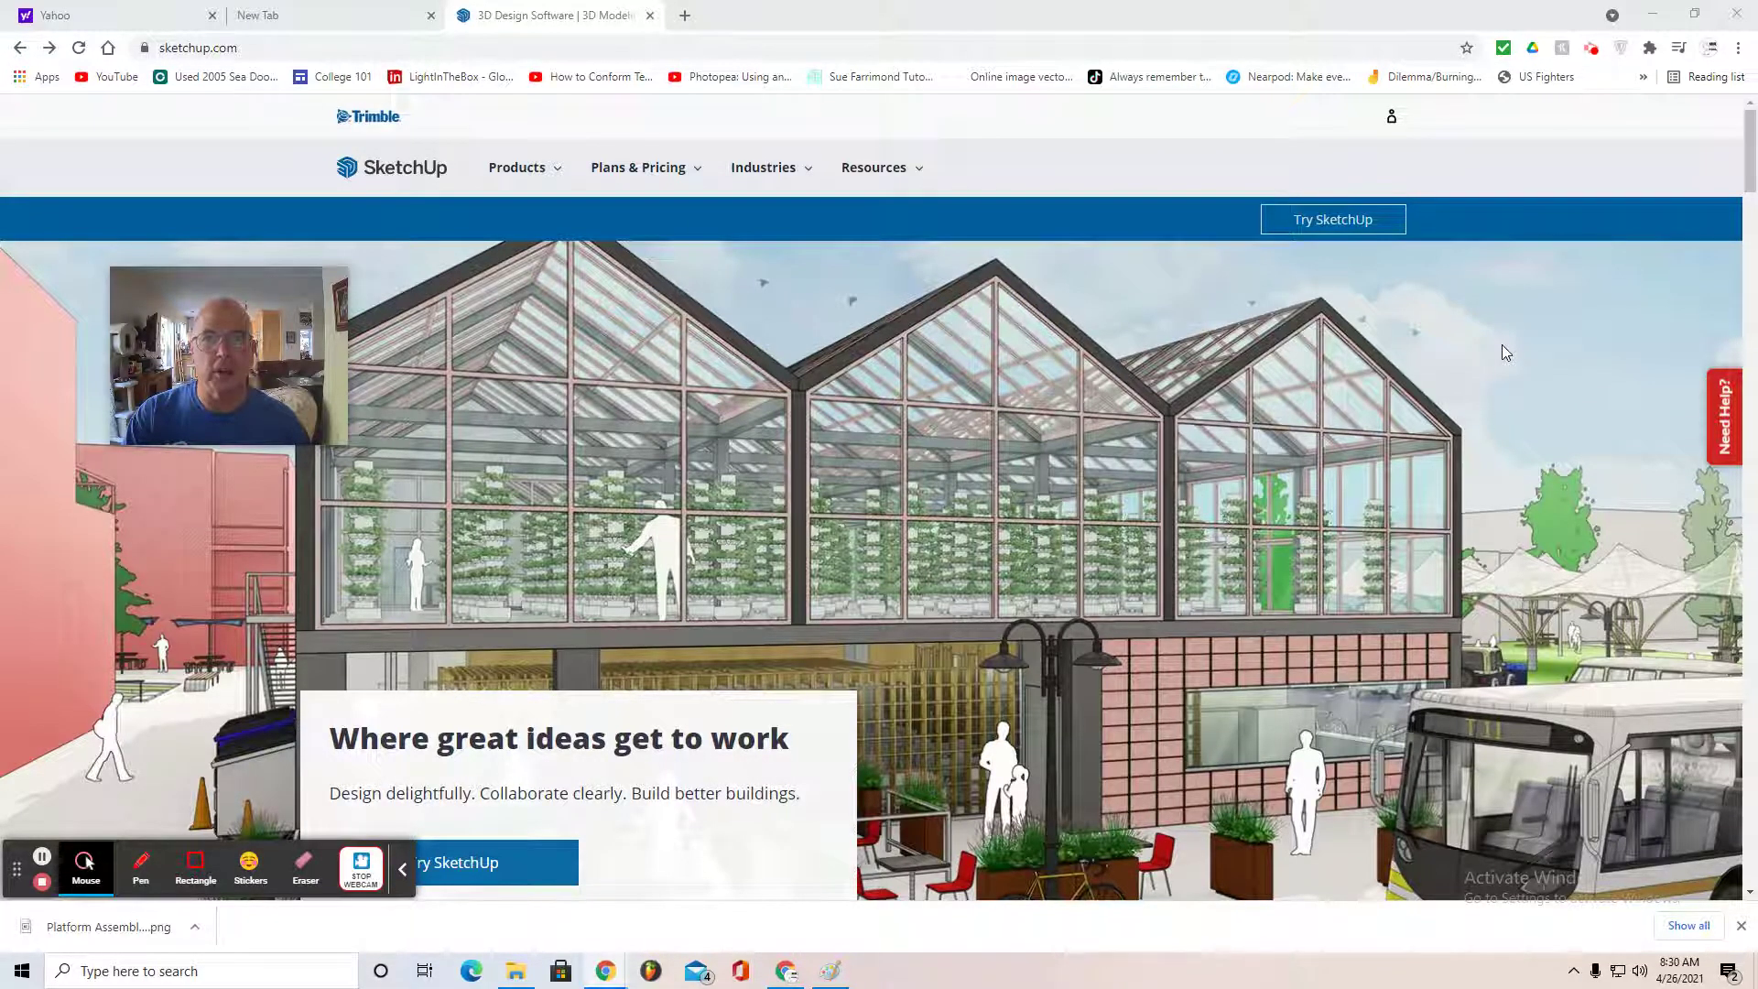
- Go to My Apps from the account menu to reach the Trimble Account chooser page
{"action": "left_click", "coordinate": [1391, 123]}
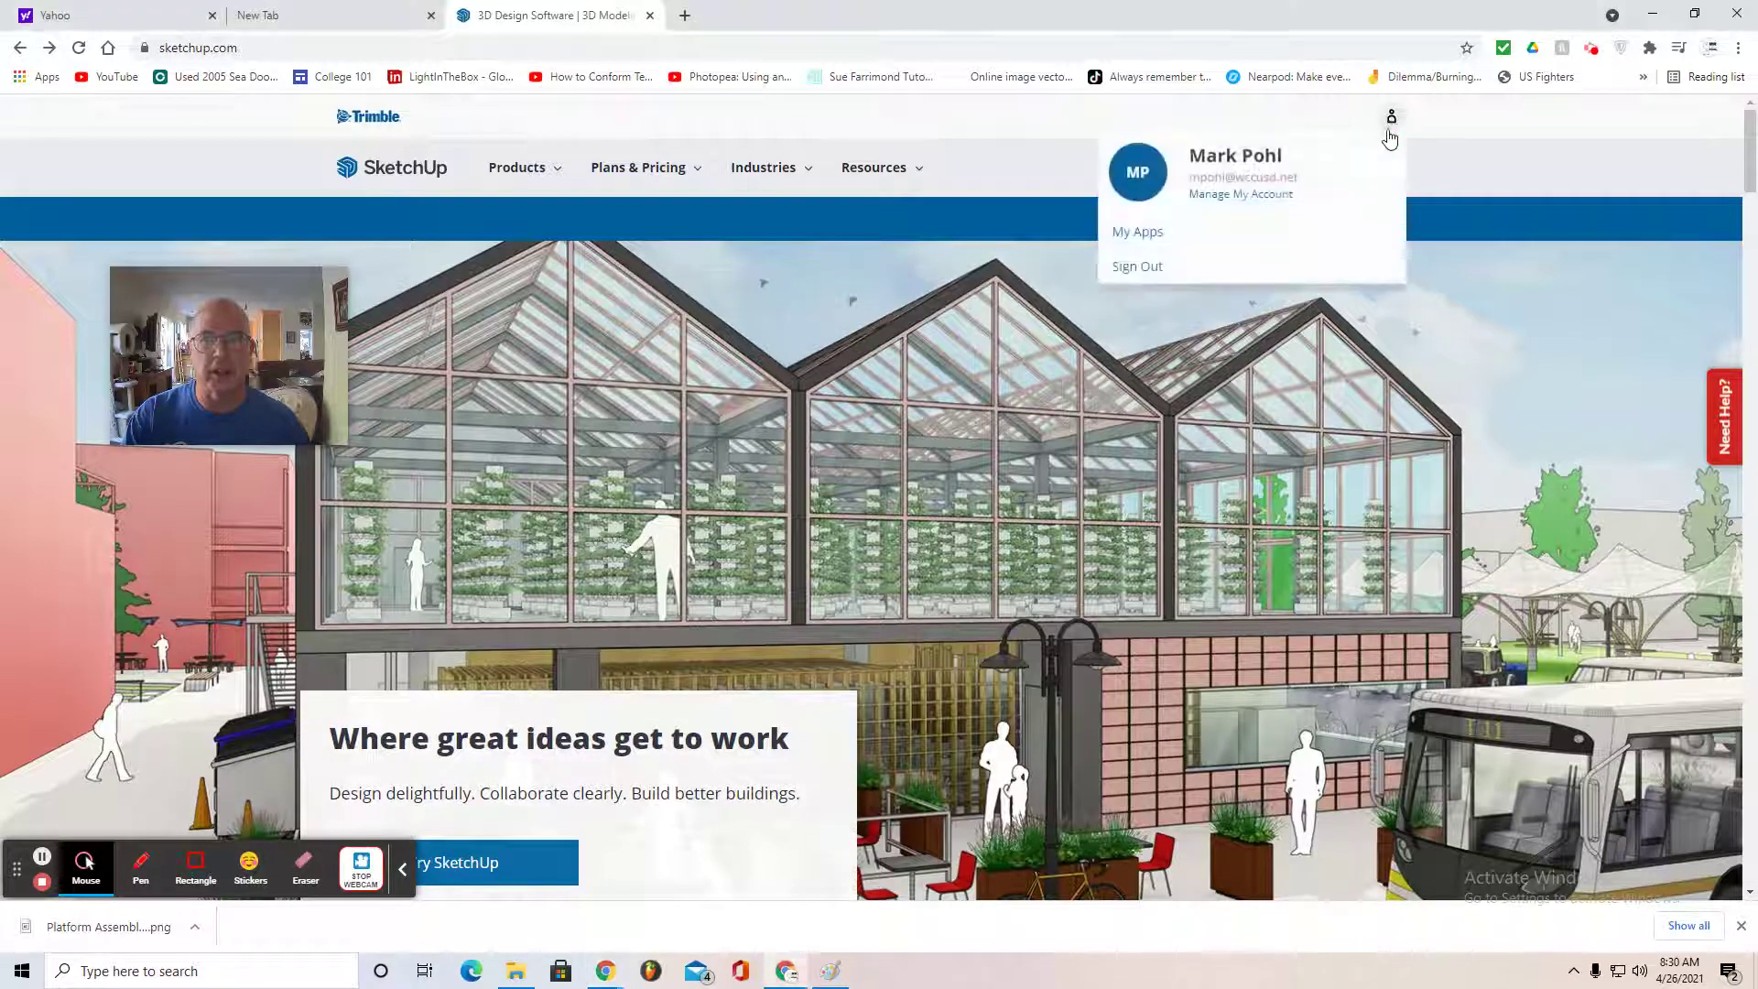
{"action": "left_click", "coordinate": [1145, 234]}
{"action": "left_click_drag", "start_coordinate": [382, 360], "coordinate": [1447, 405]}
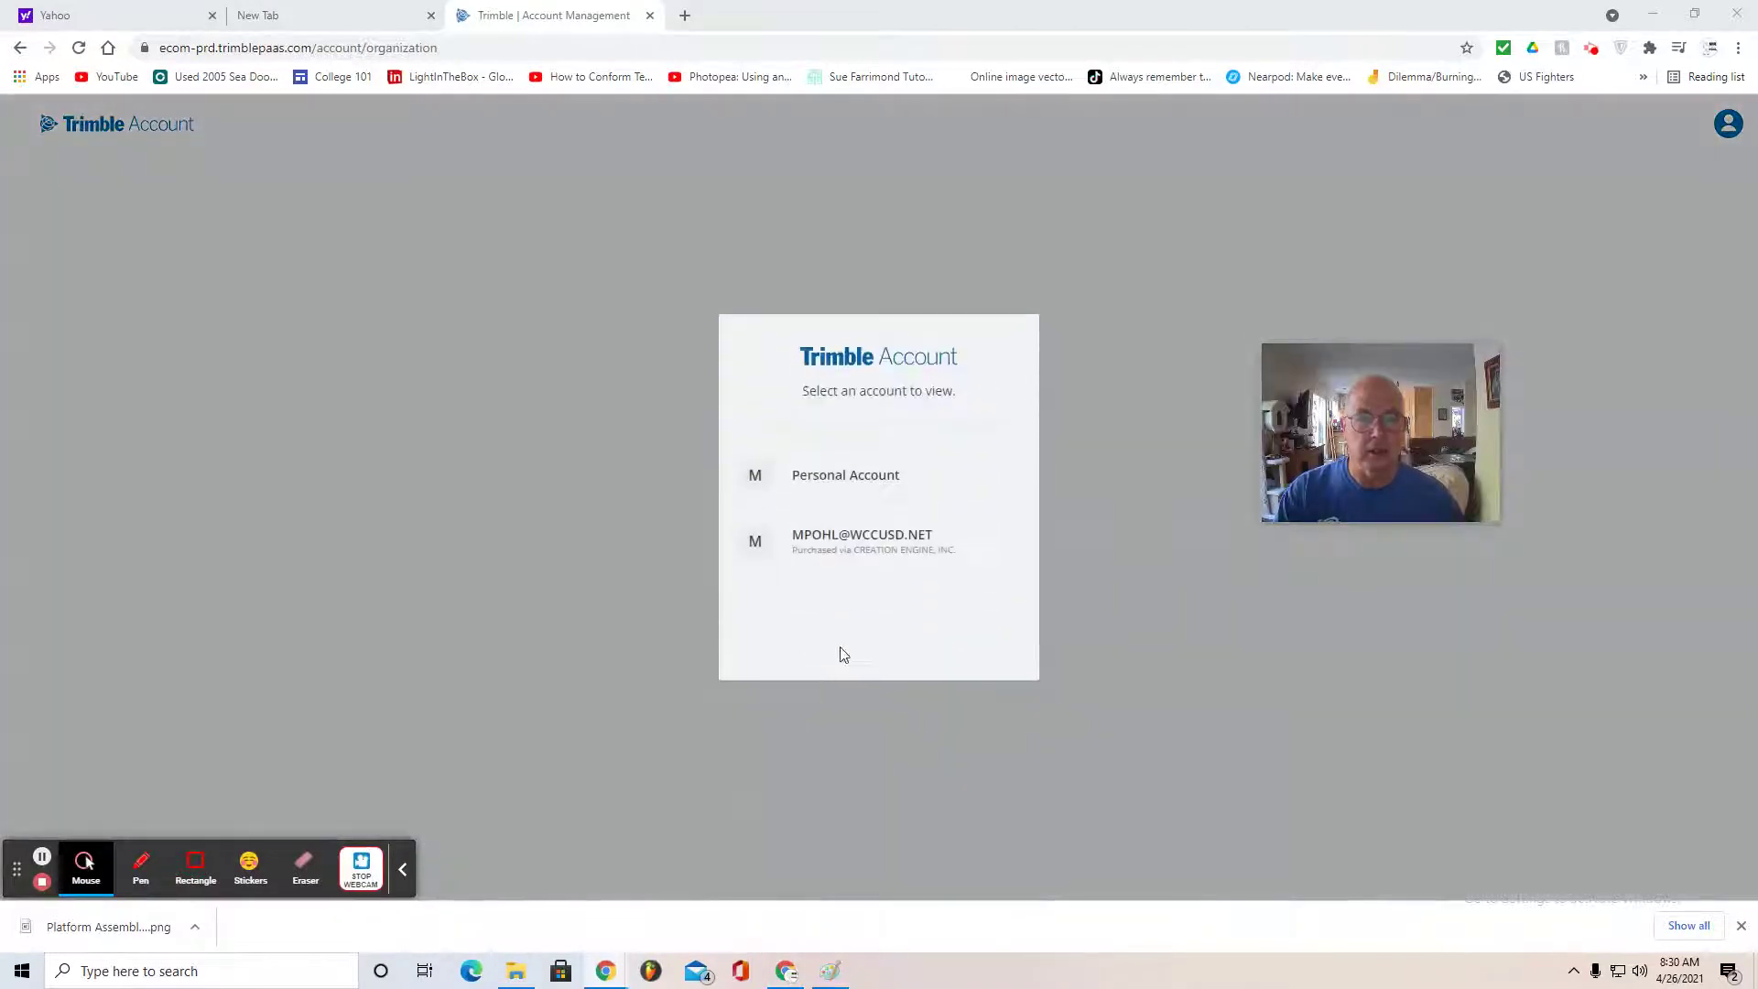
- Pick the organization account and launch SketchUp for Web from its My Products included applications
{"action": "left_click", "coordinate": [854, 550]}
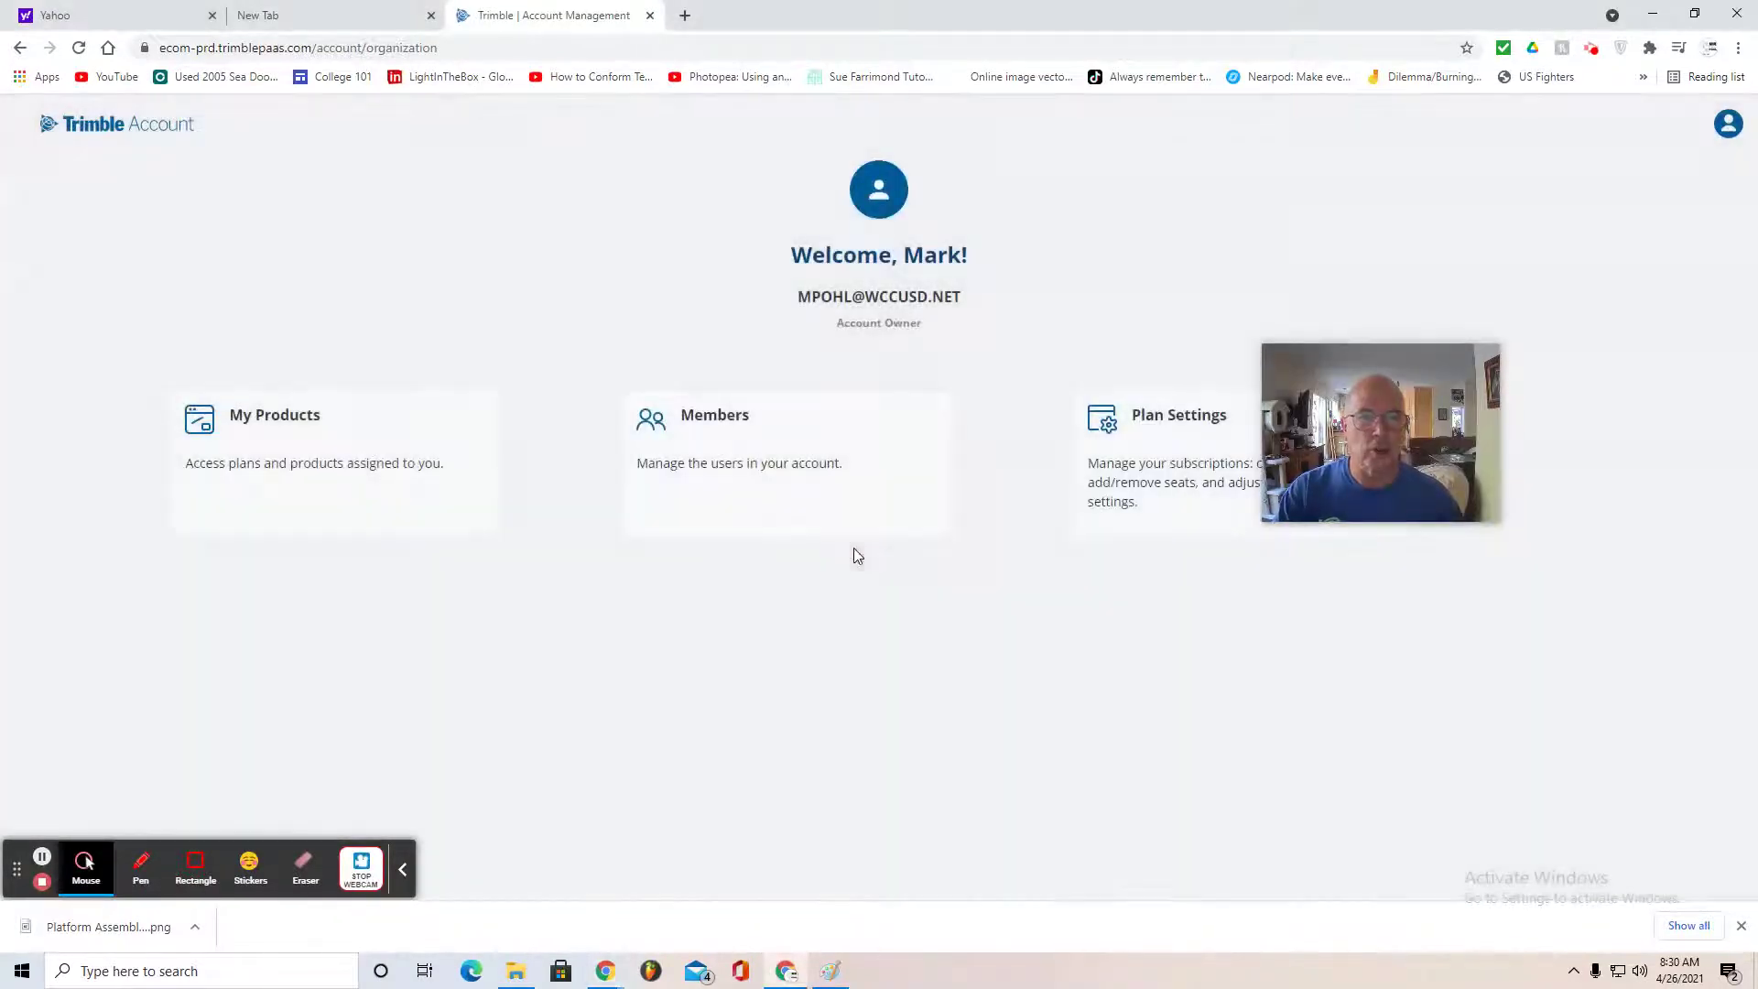
{"action": "left_click", "coordinate": [400, 486]}
{"action": "left_click", "coordinate": [464, 357]}
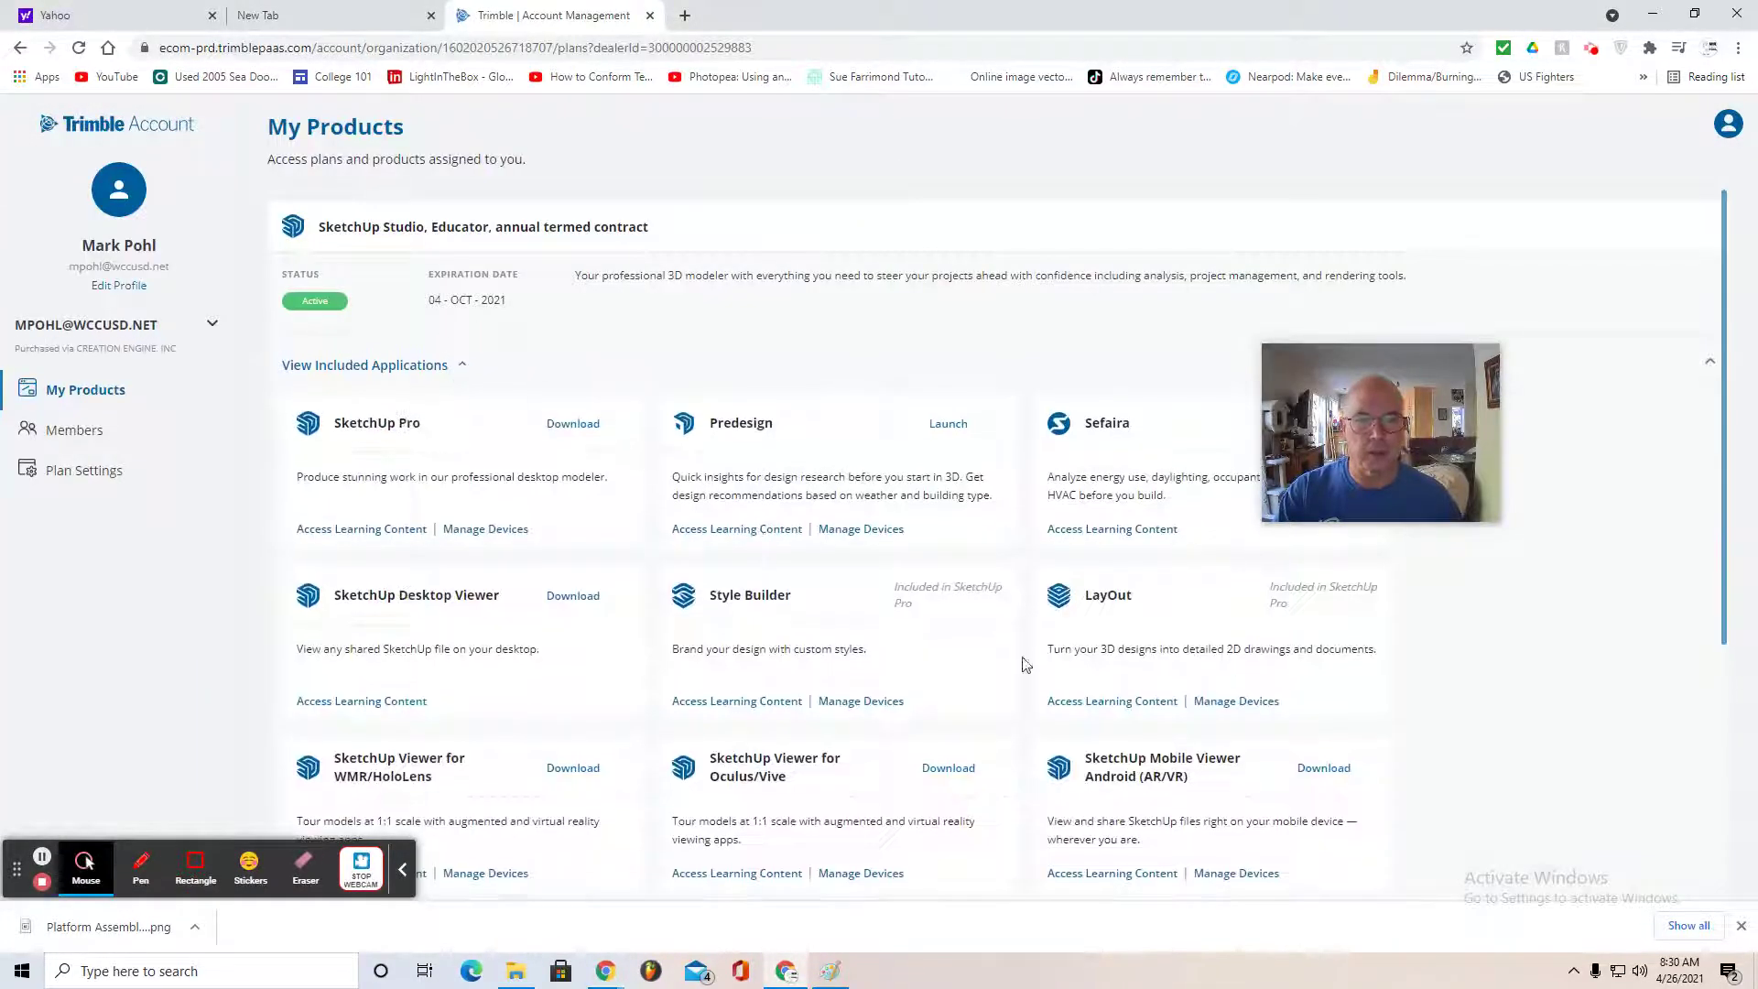
{"action": "scroll", "coordinate": [1315, 789], "scroll_direction": "down", "scroll_amount": 3}
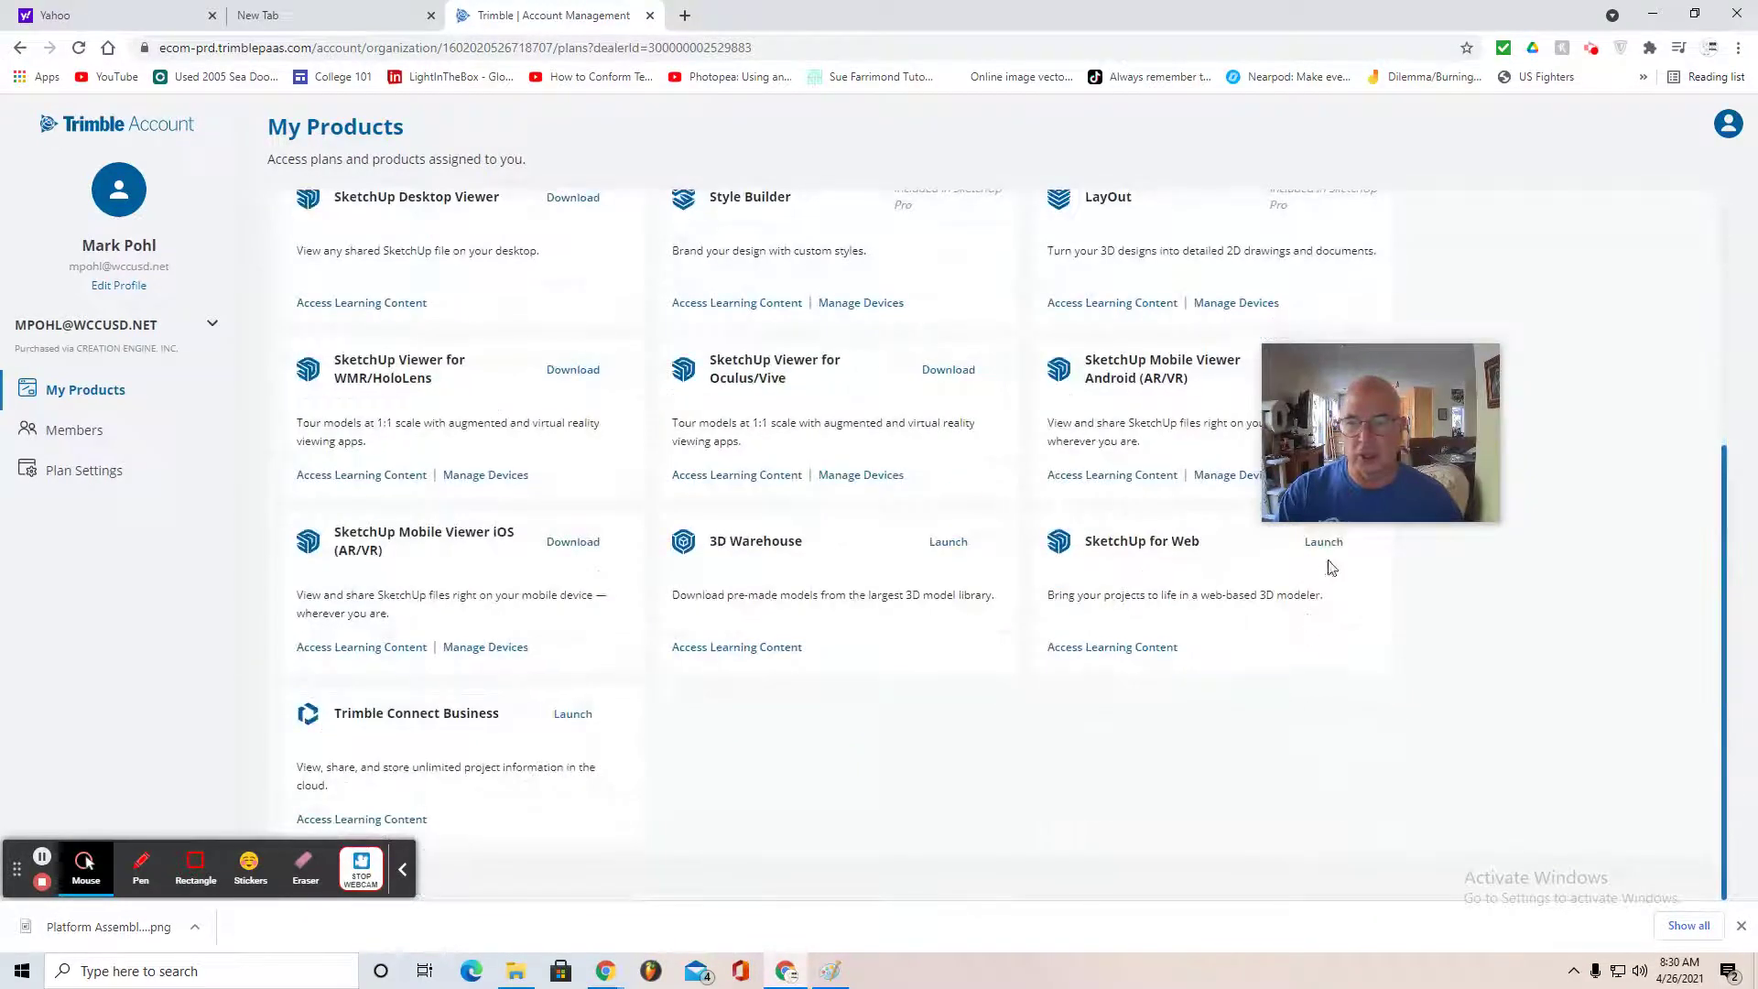
{"action": "left_click", "coordinate": [1323, 542]}
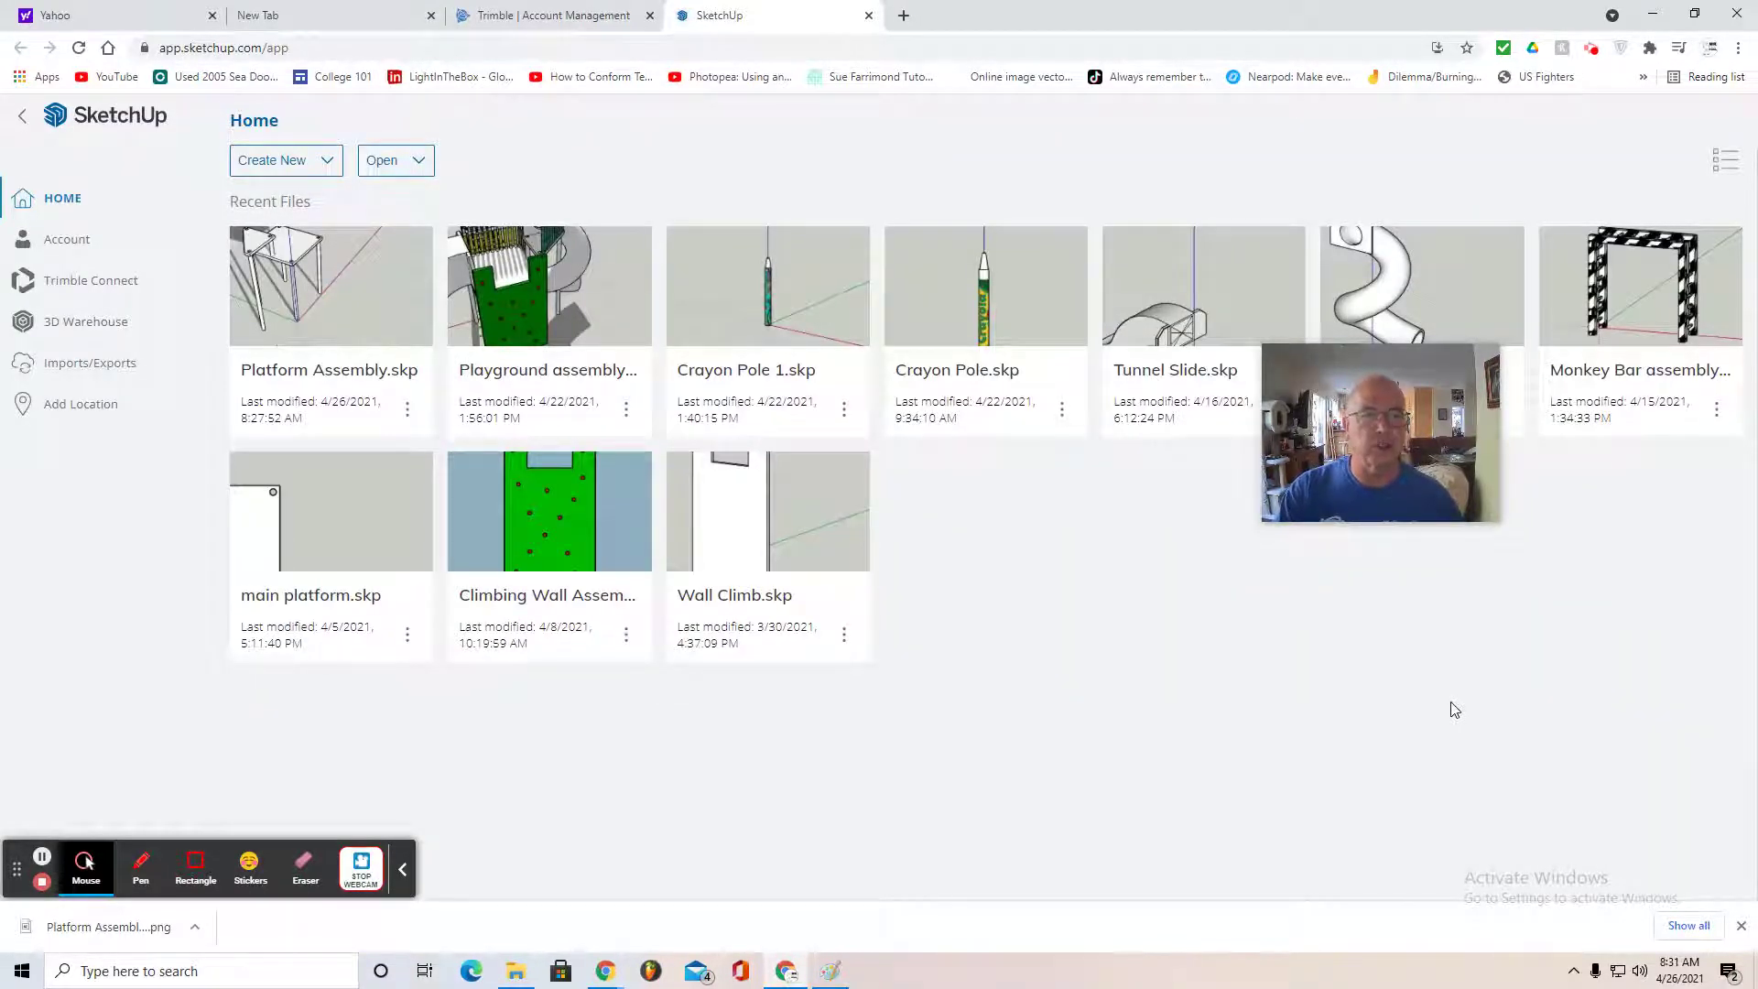
- Open Platform Assembly.skp from its card's three-dot menu on the Home page
{"action": "left_click", "coordinate": [407, 412]}
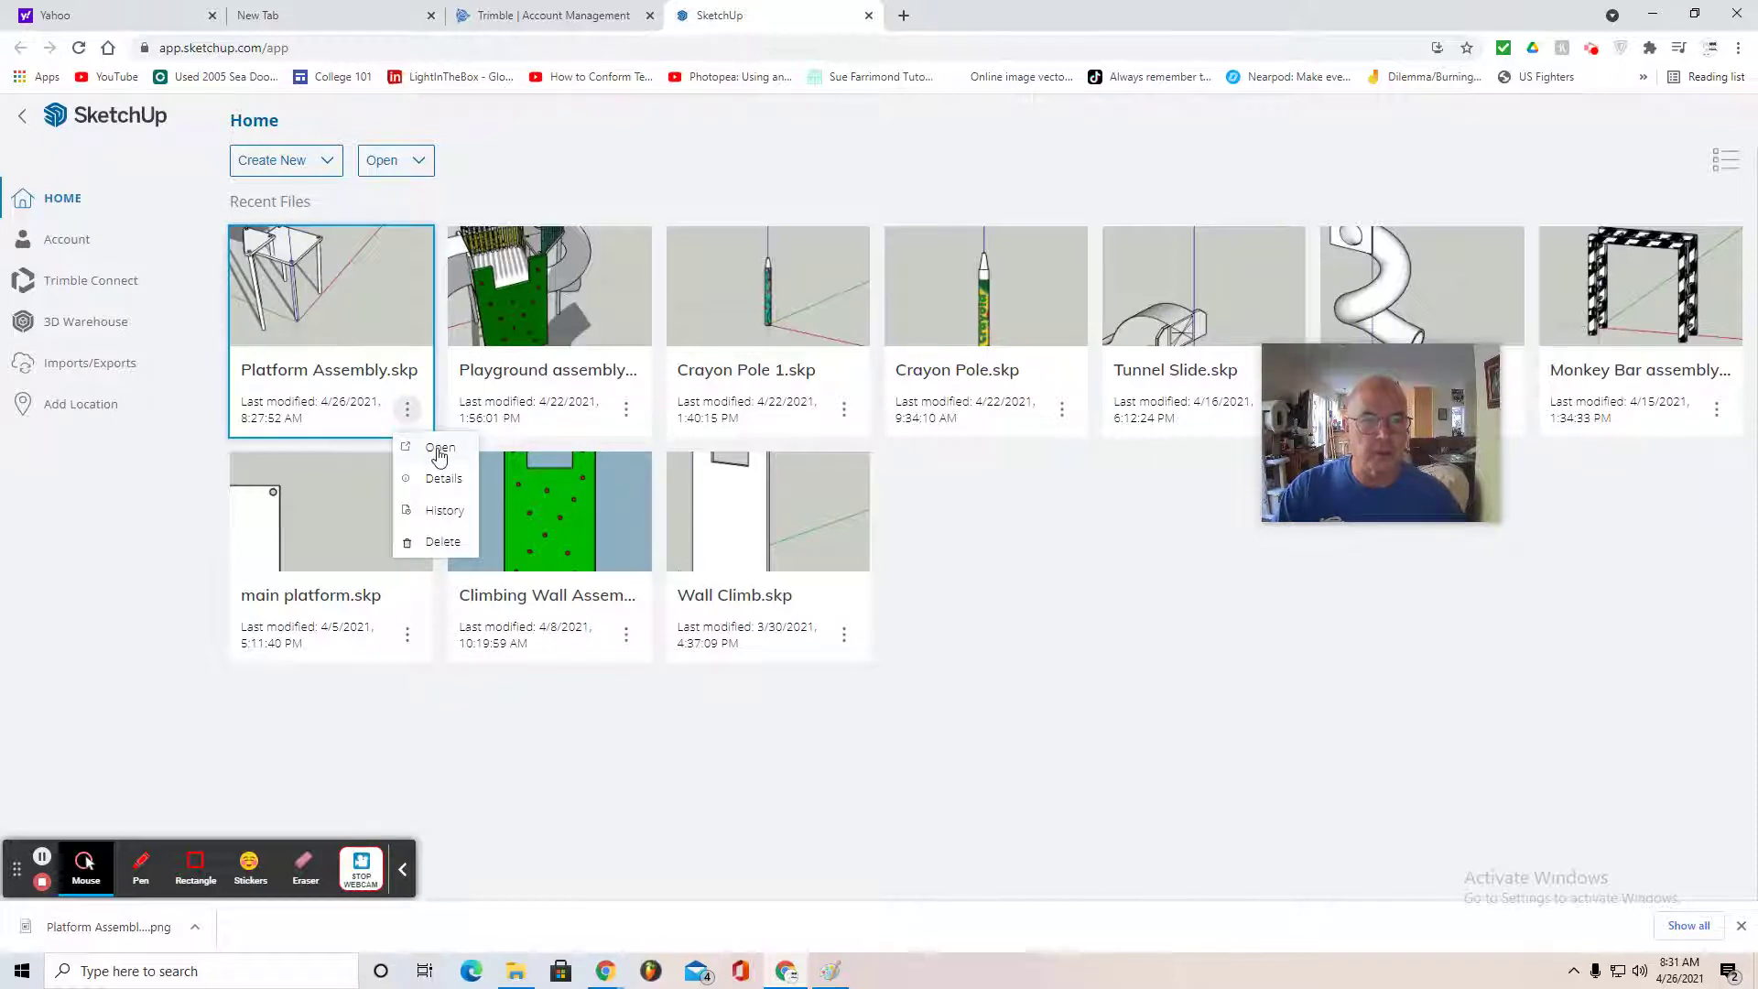
{"action": "left_click", "coordinate": [439, 449]}
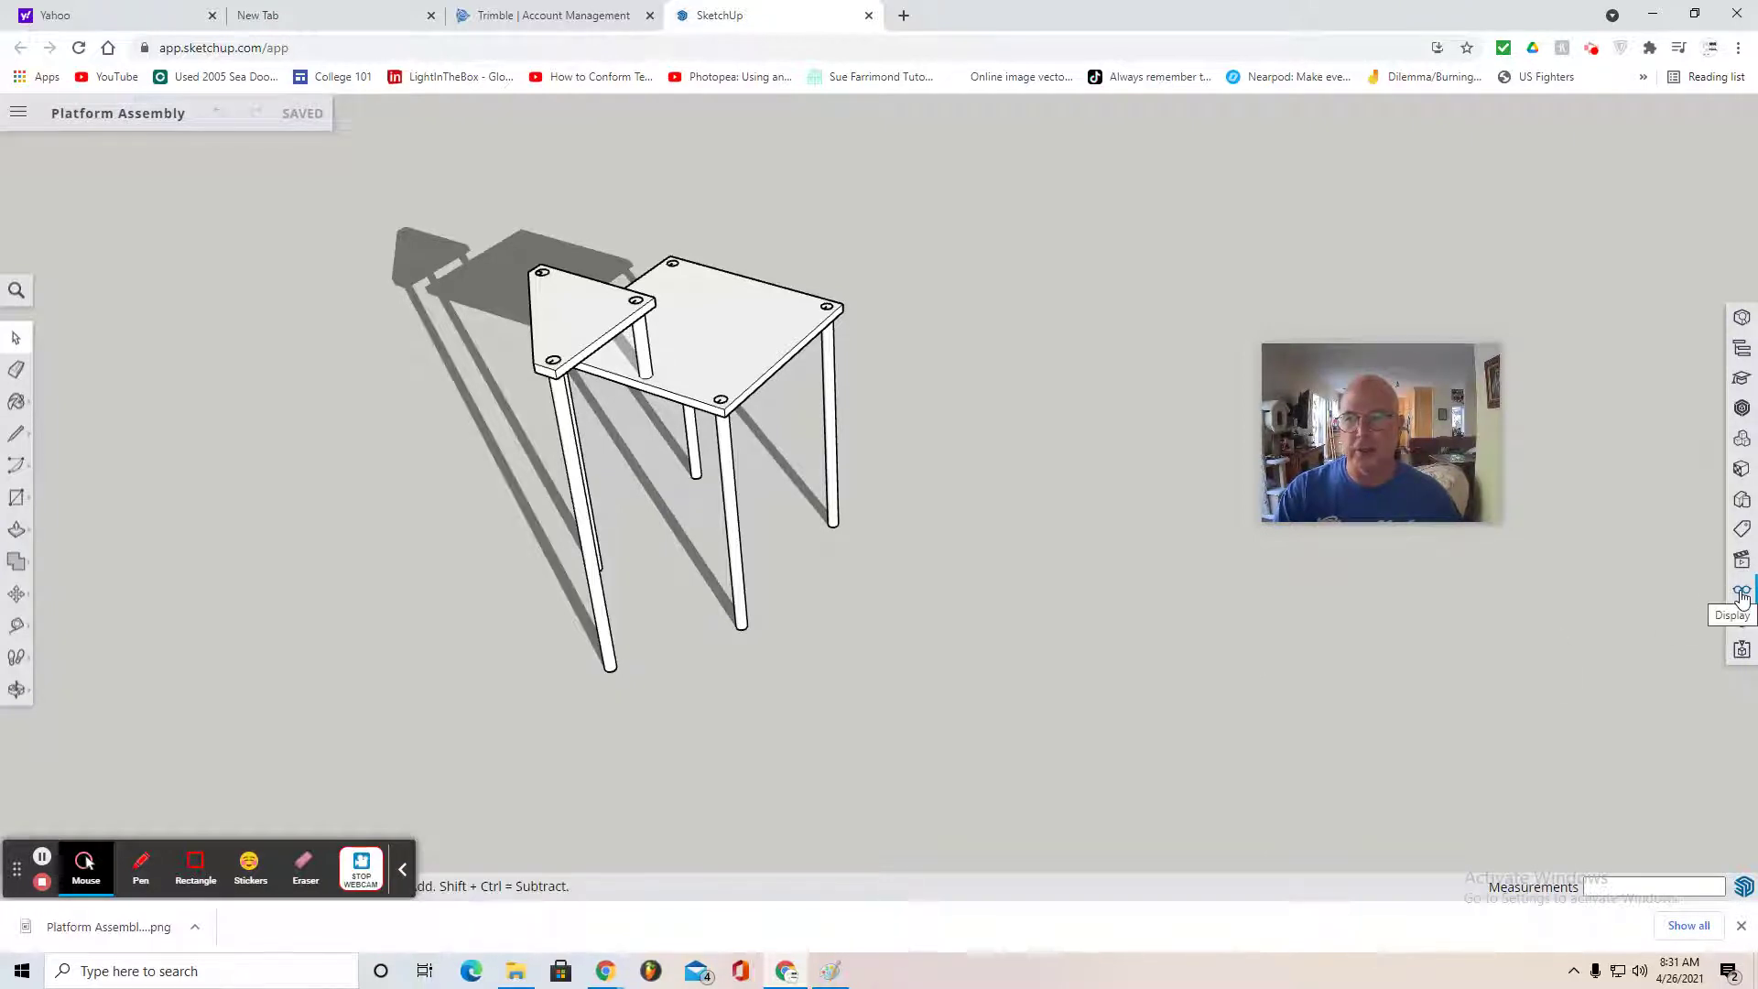
- Turn on Axes and turn off Shadows in the Display panel
{"action": "left_click", "coordinate": [1742, 593]}
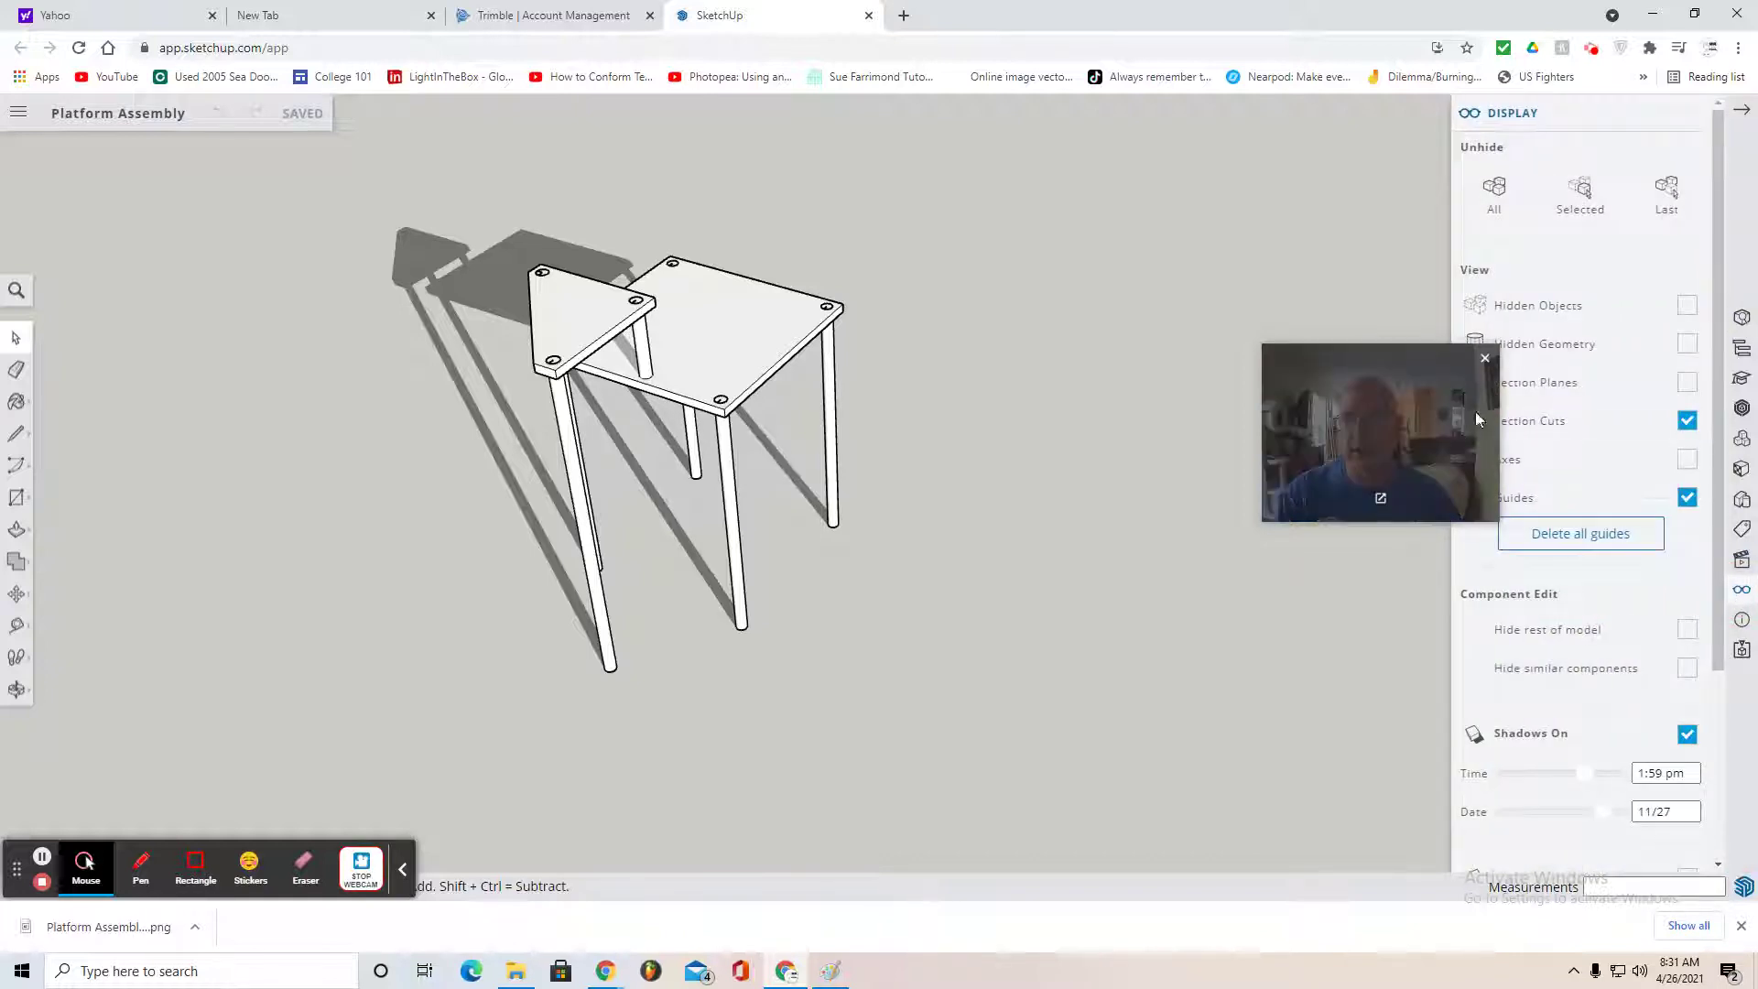
{"action": "left_click_drag", "start_coordinate": [1474, 408], "coordinate": [1326, 382]}
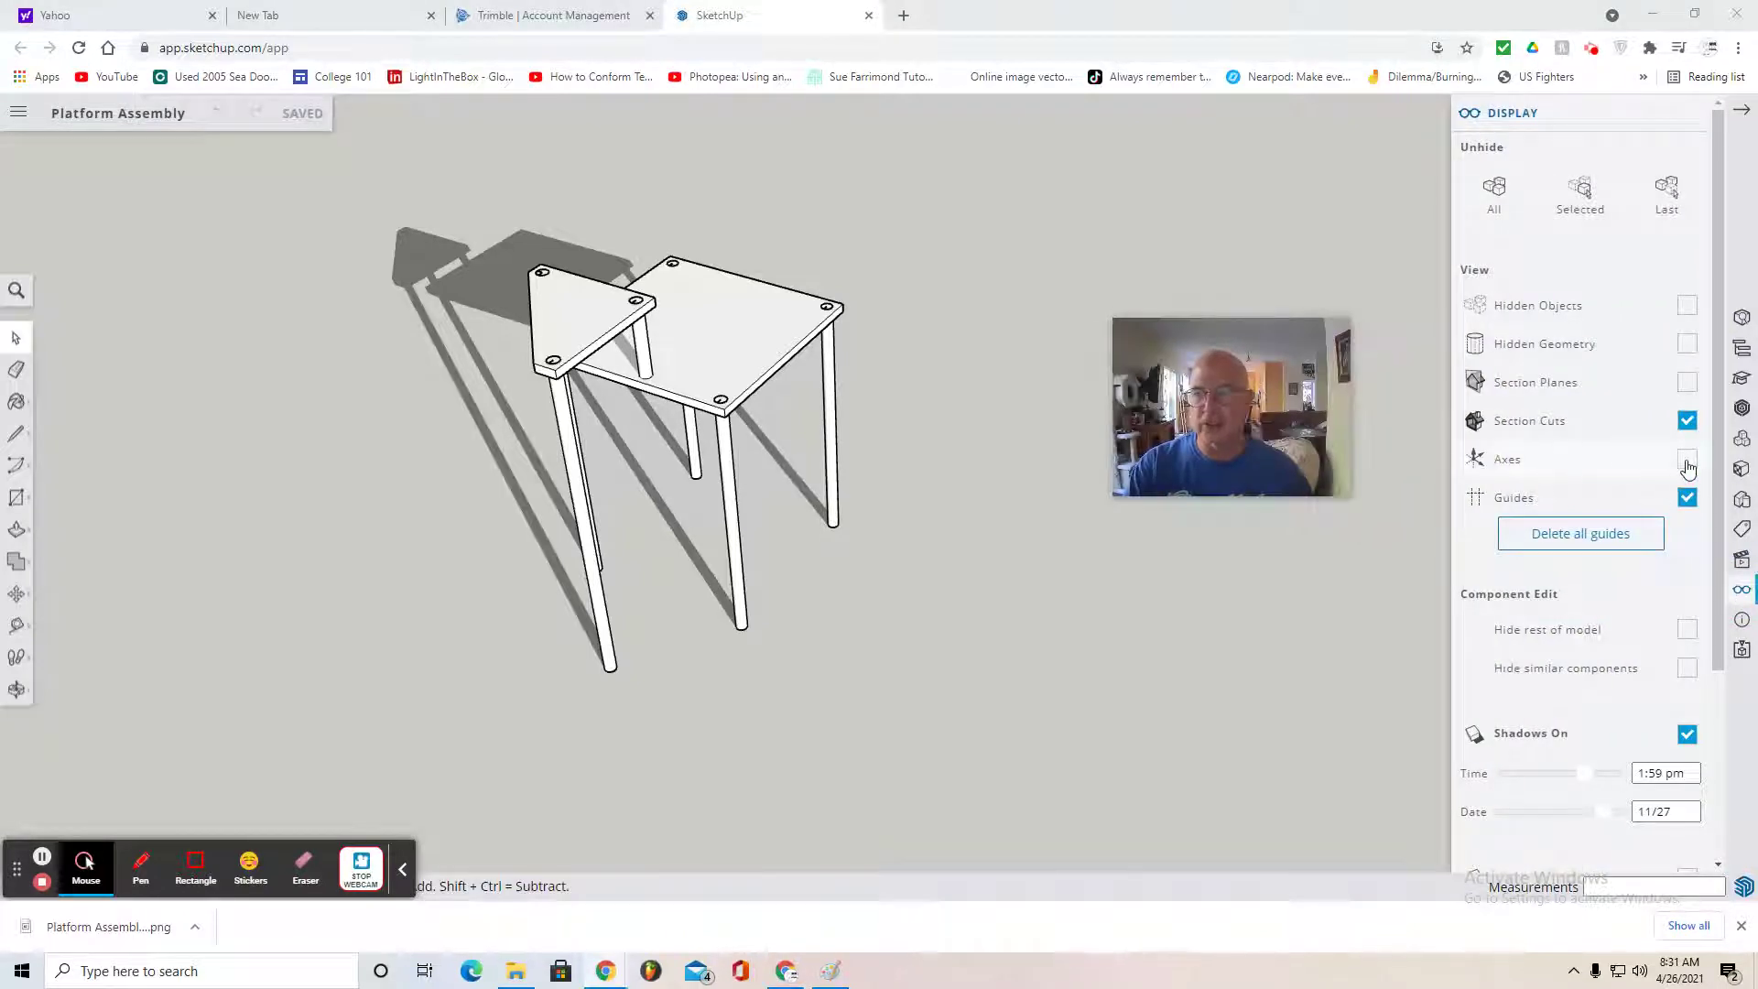
{"action": "left_click", "coordinate": [1688, 465]}
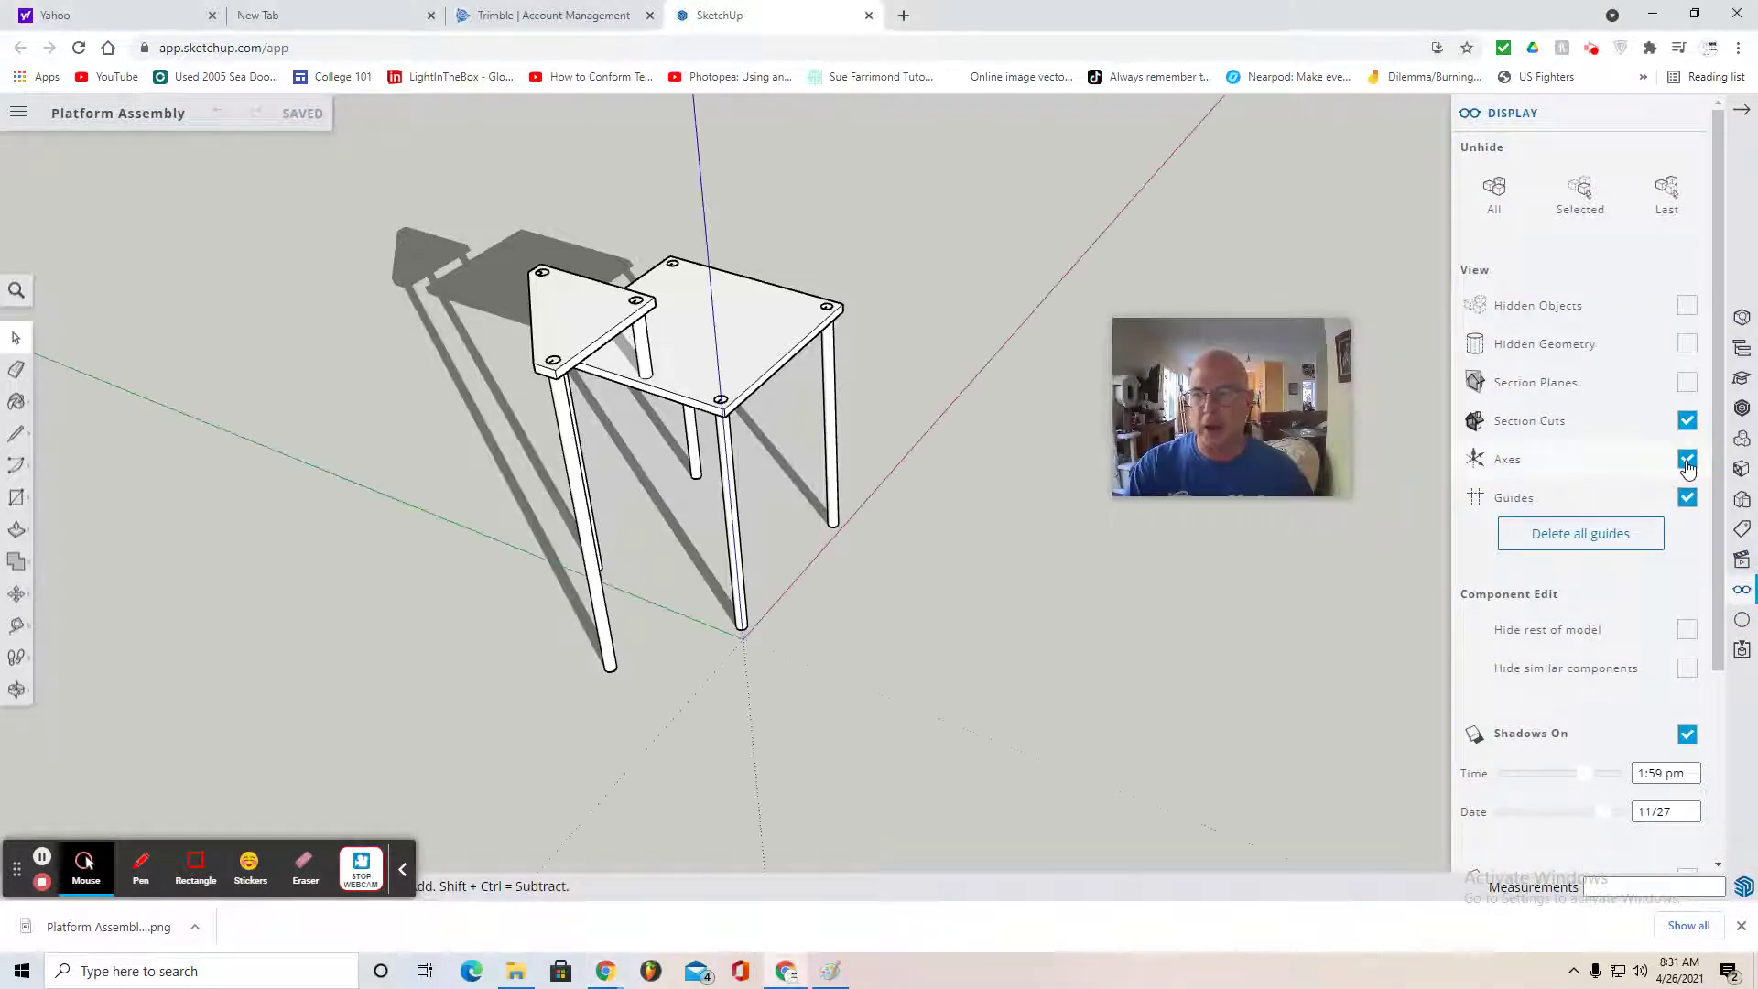
{"action": "left_click", "coordinate": [1688, 735]}
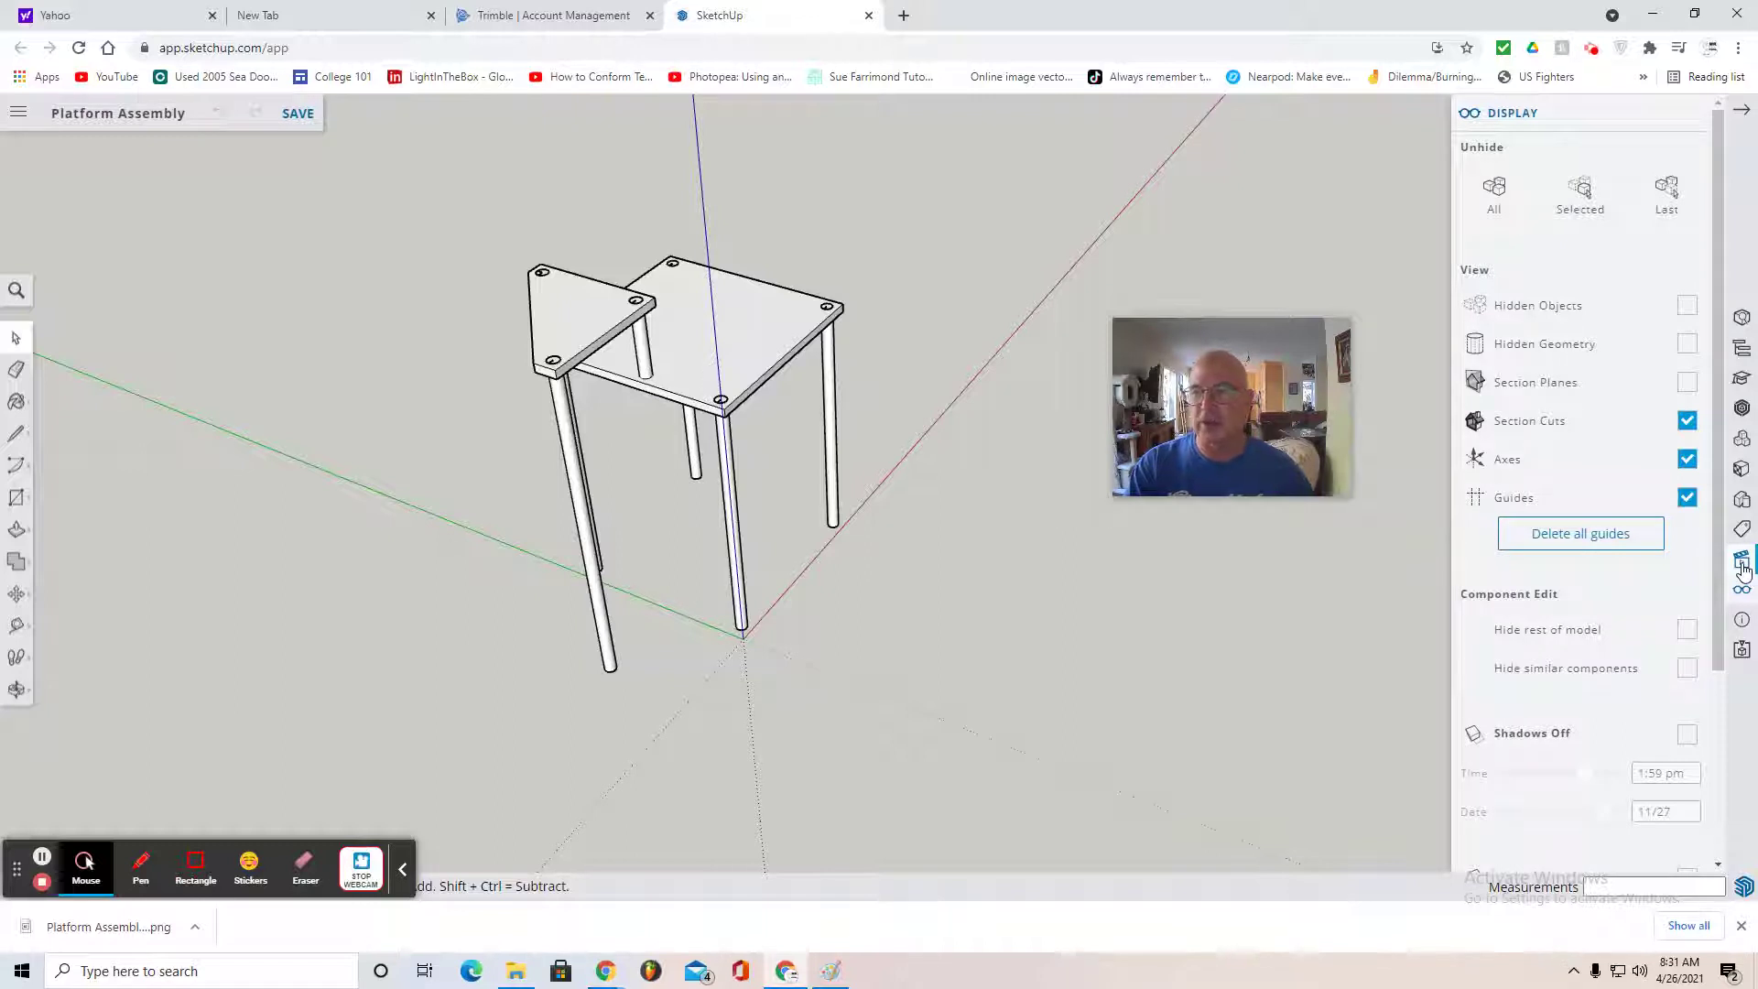
- Switch to a parallel-projection Front view and pan the platform to the left
{"action": "left_click", "coordinate": [1743, 565]}
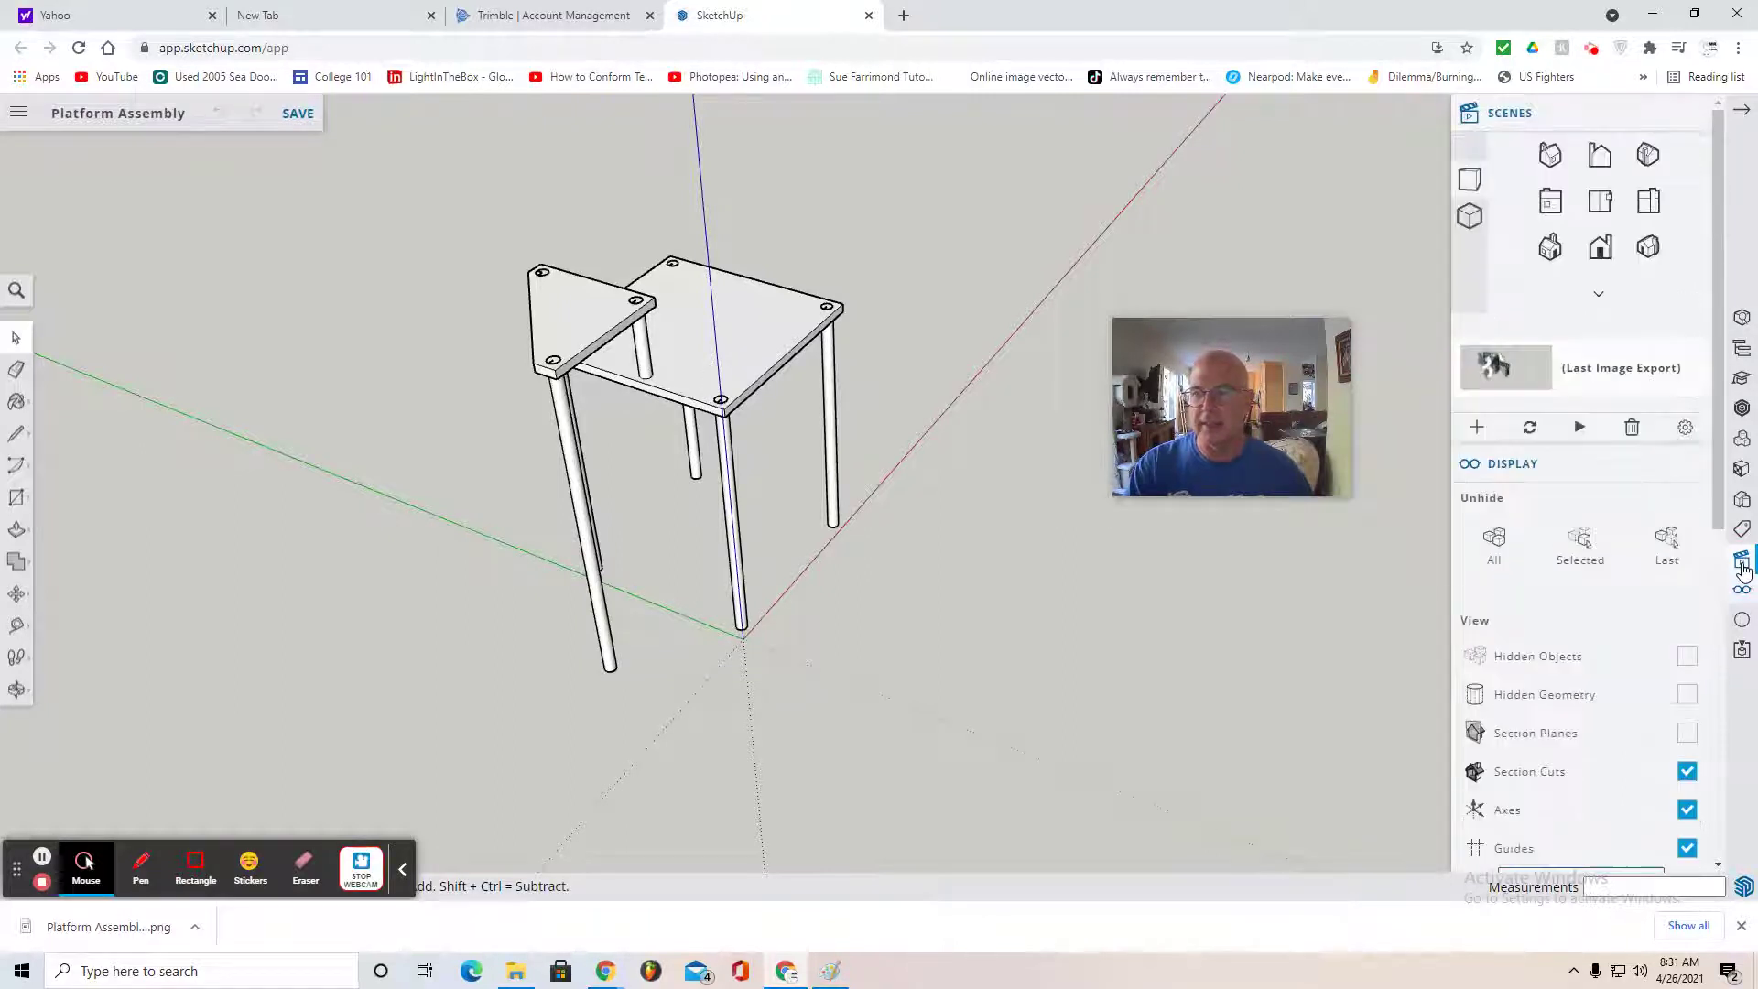
{"action": "left_click", "coordinate": [1468, 219]}
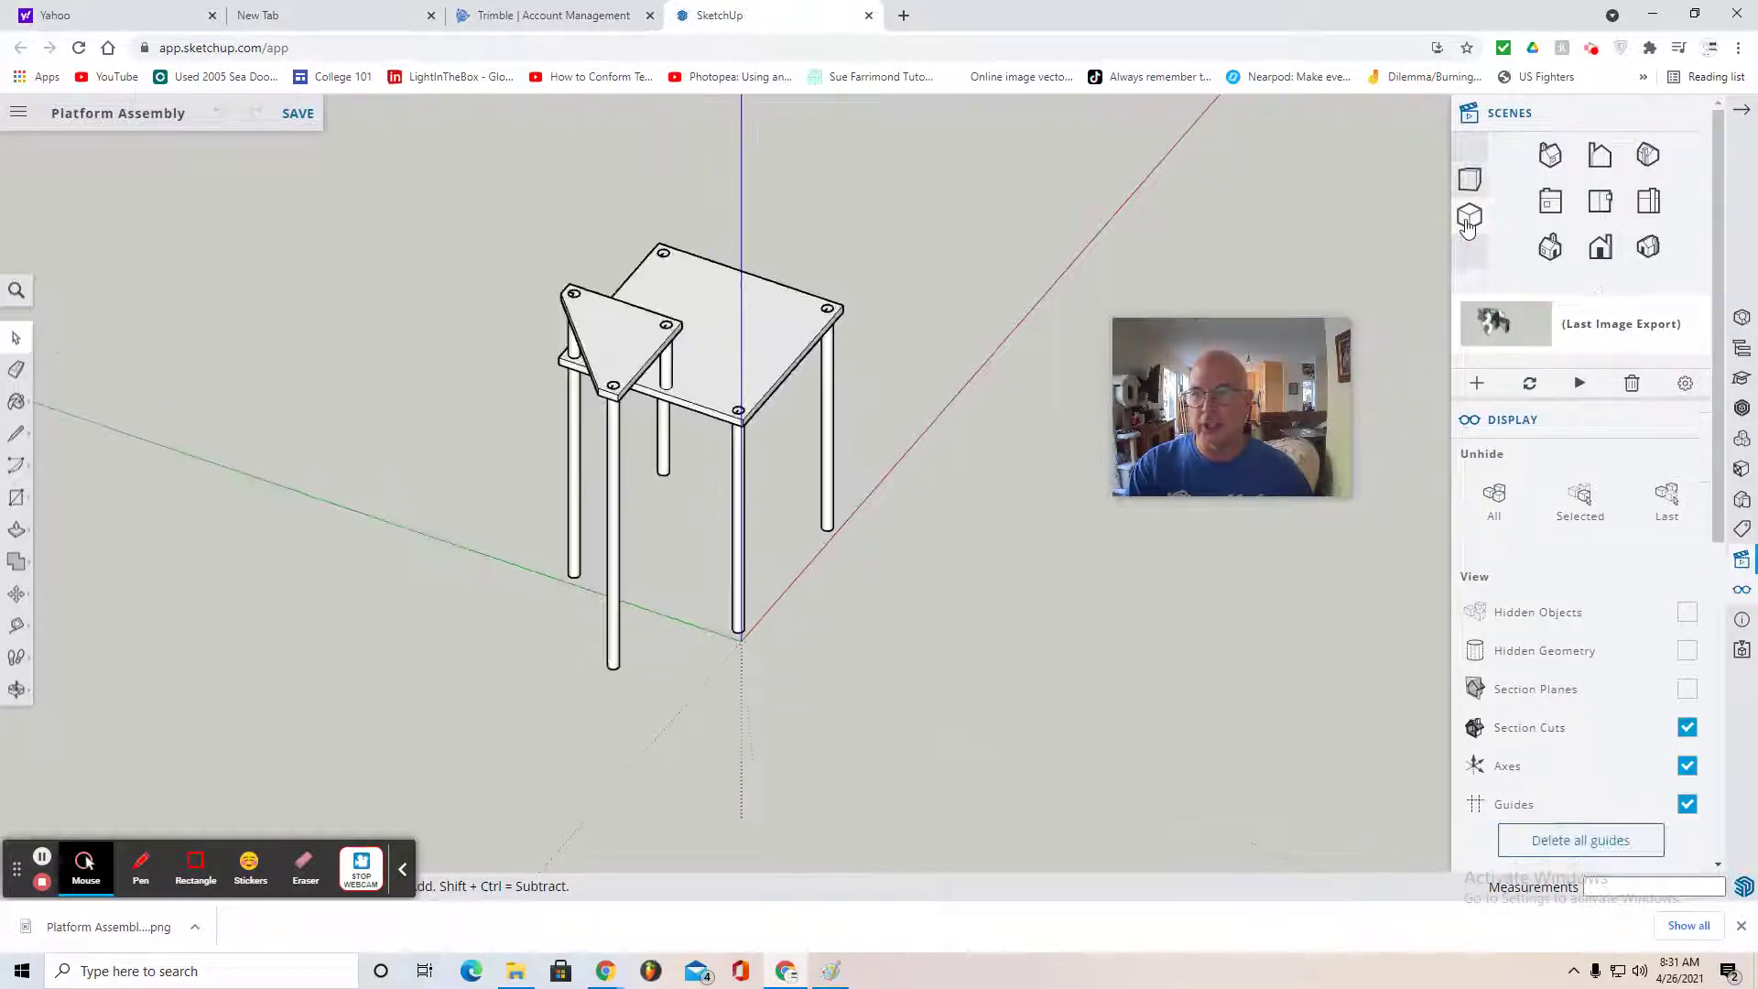
{"action": "left_click", "coordinate": [1598, 256]}
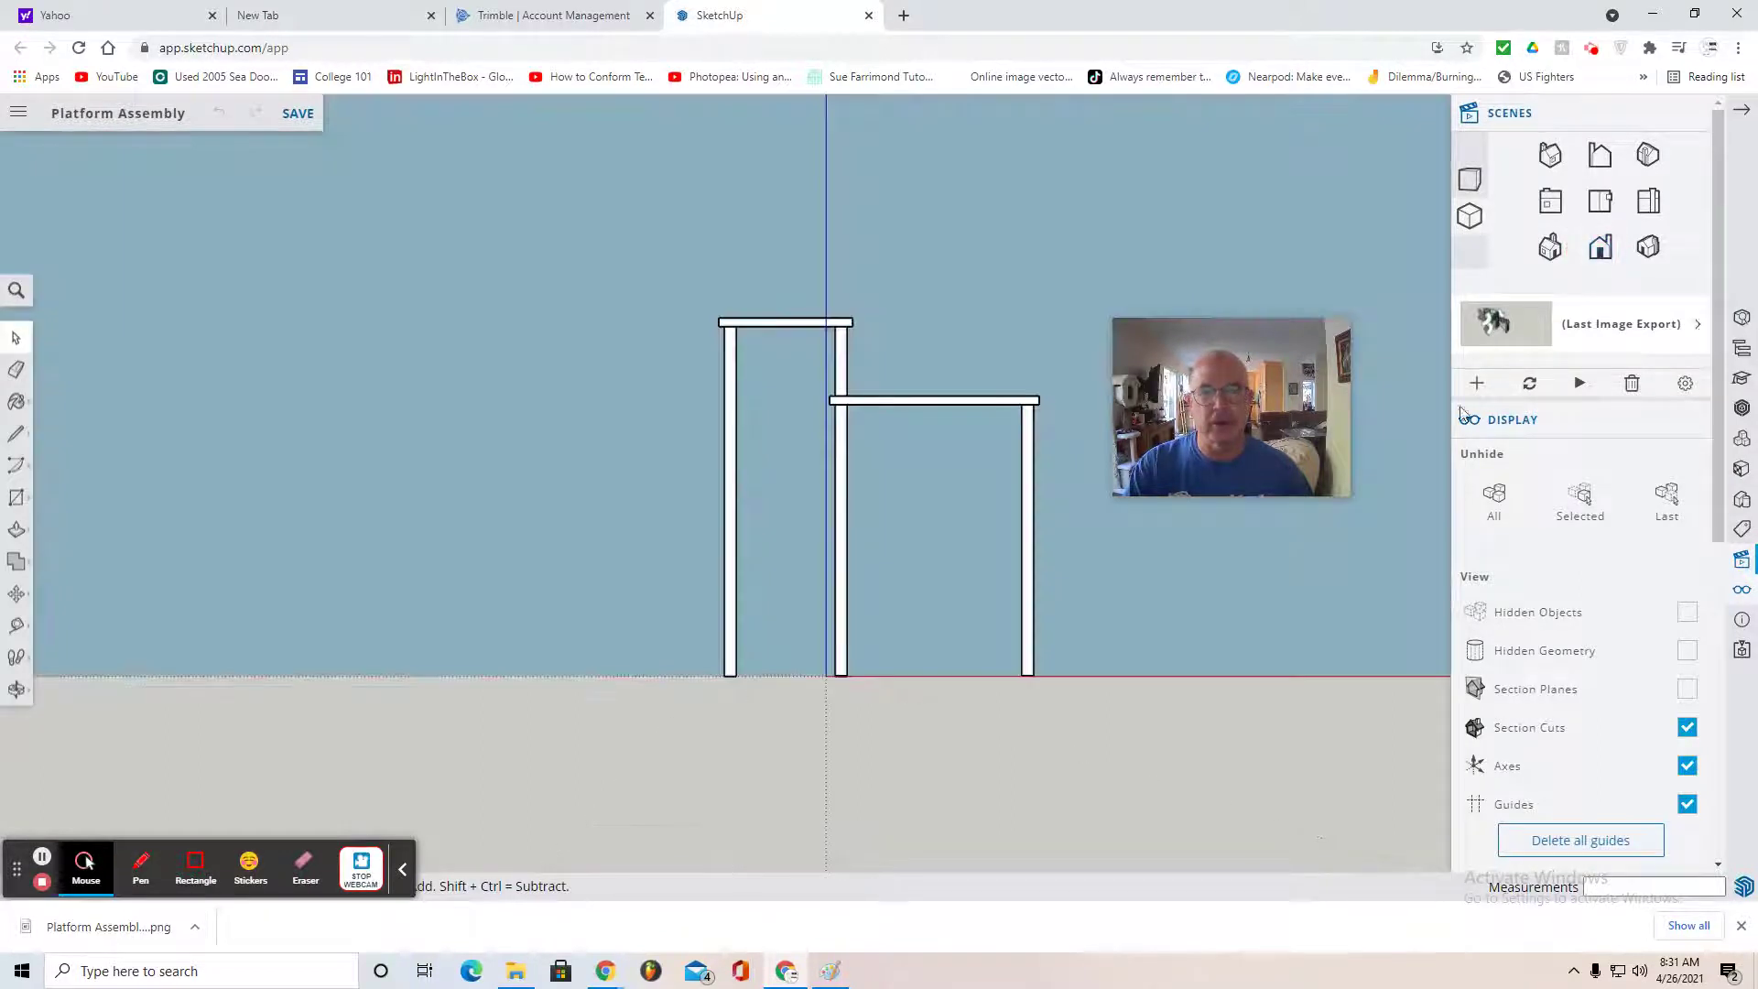
{"action": "left_click", "coordinate": [17, 689]}
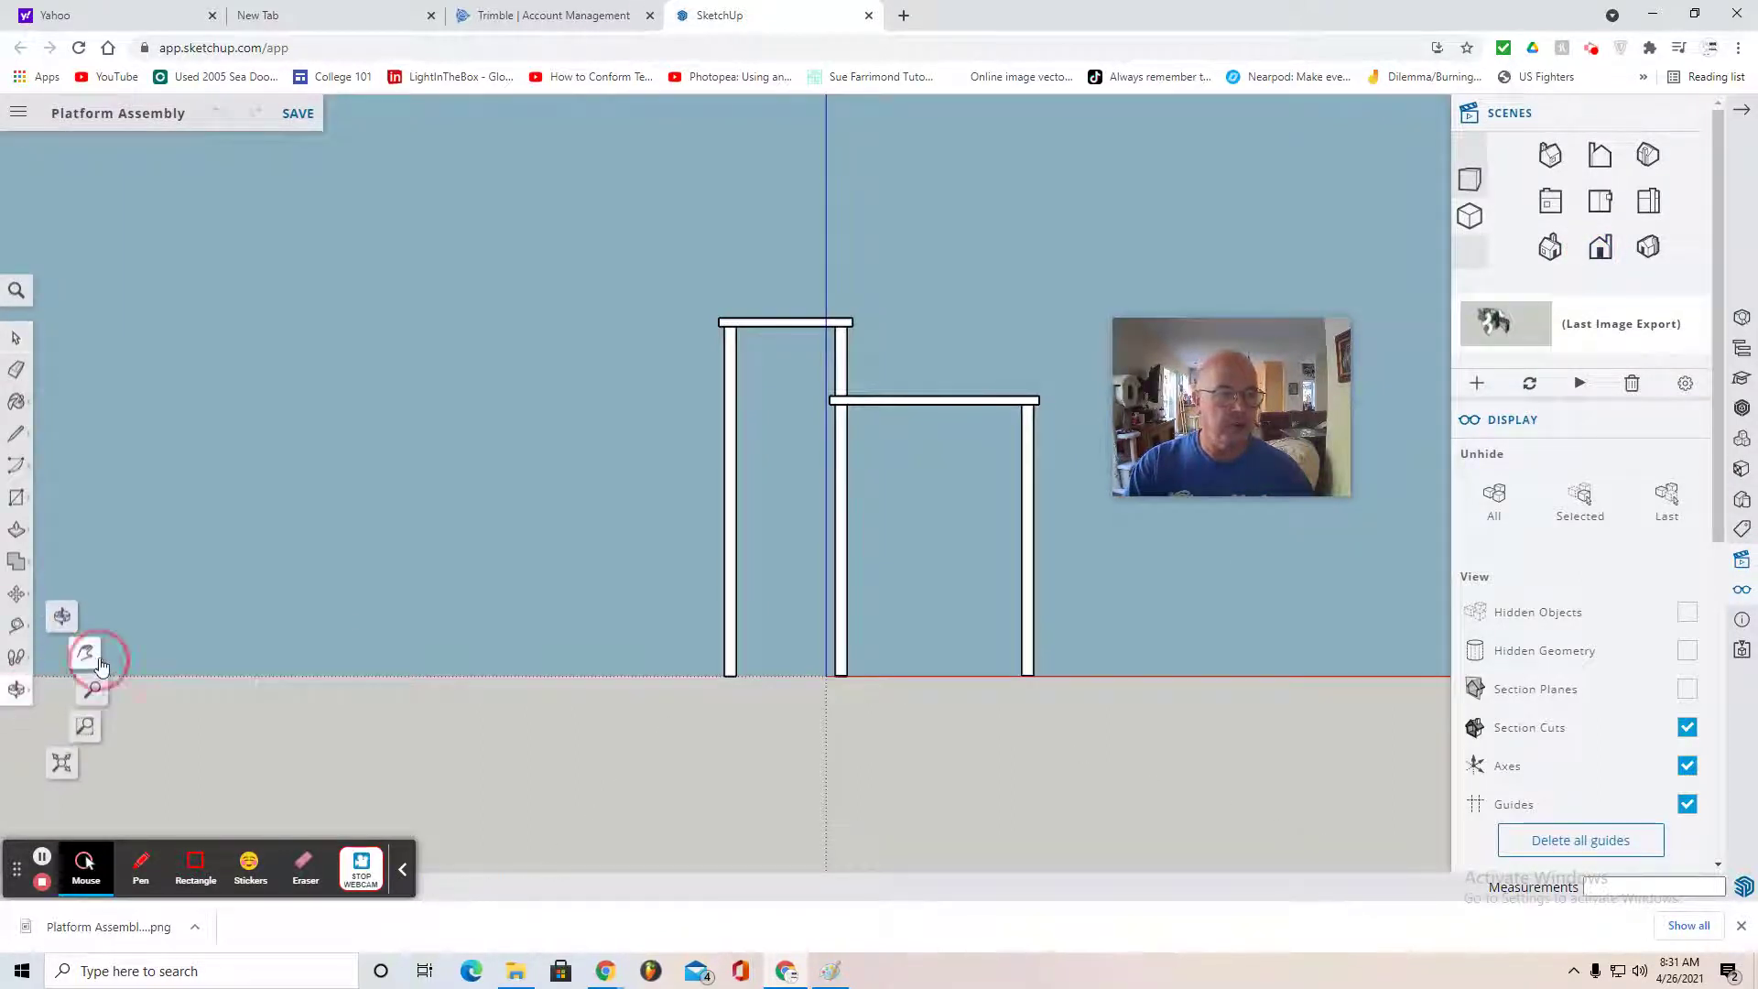
{"action": "left_click", "coordinate": [85, 653]}
{"action": "left_click_drag", "start_coordinate": [550, 604], "coordinate": [357, 636]}
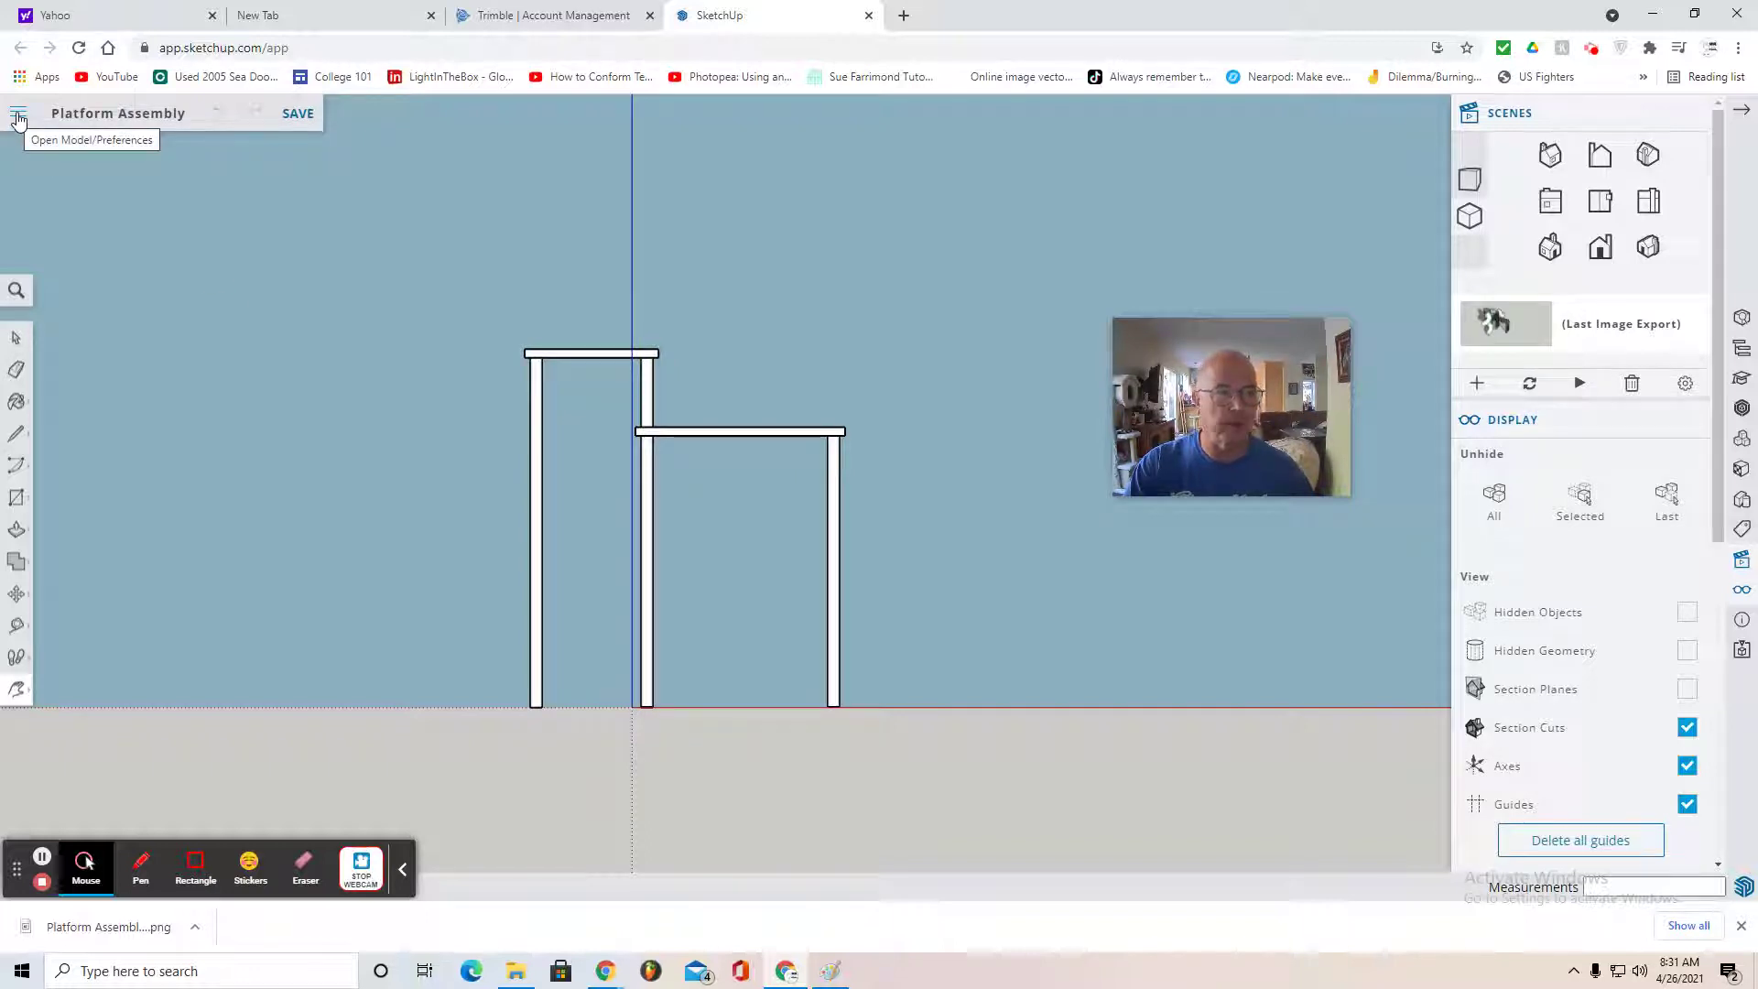
- Import Climbing Wall Assembly.skp from Trimble Connect's SketchUp > Playground 2 folder as a component
{"action": "left_click", "coordinate": [17, 118]}
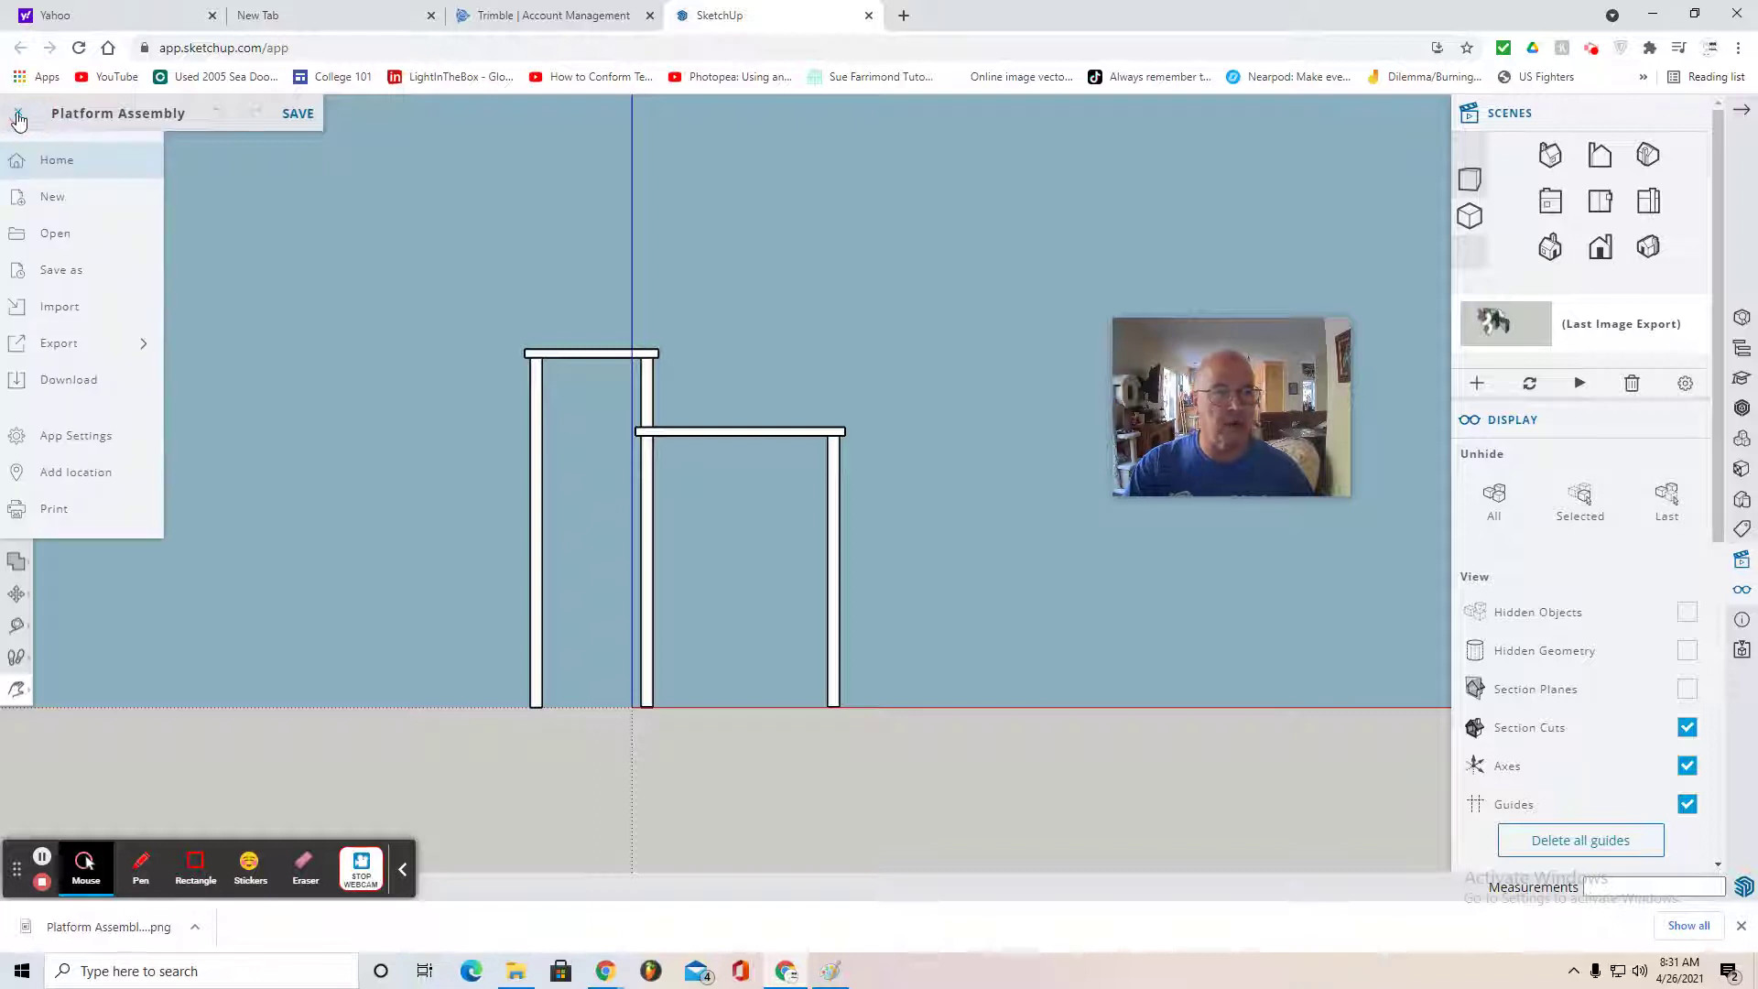
{"action": "left_click", "coordinate": [58, 307]}
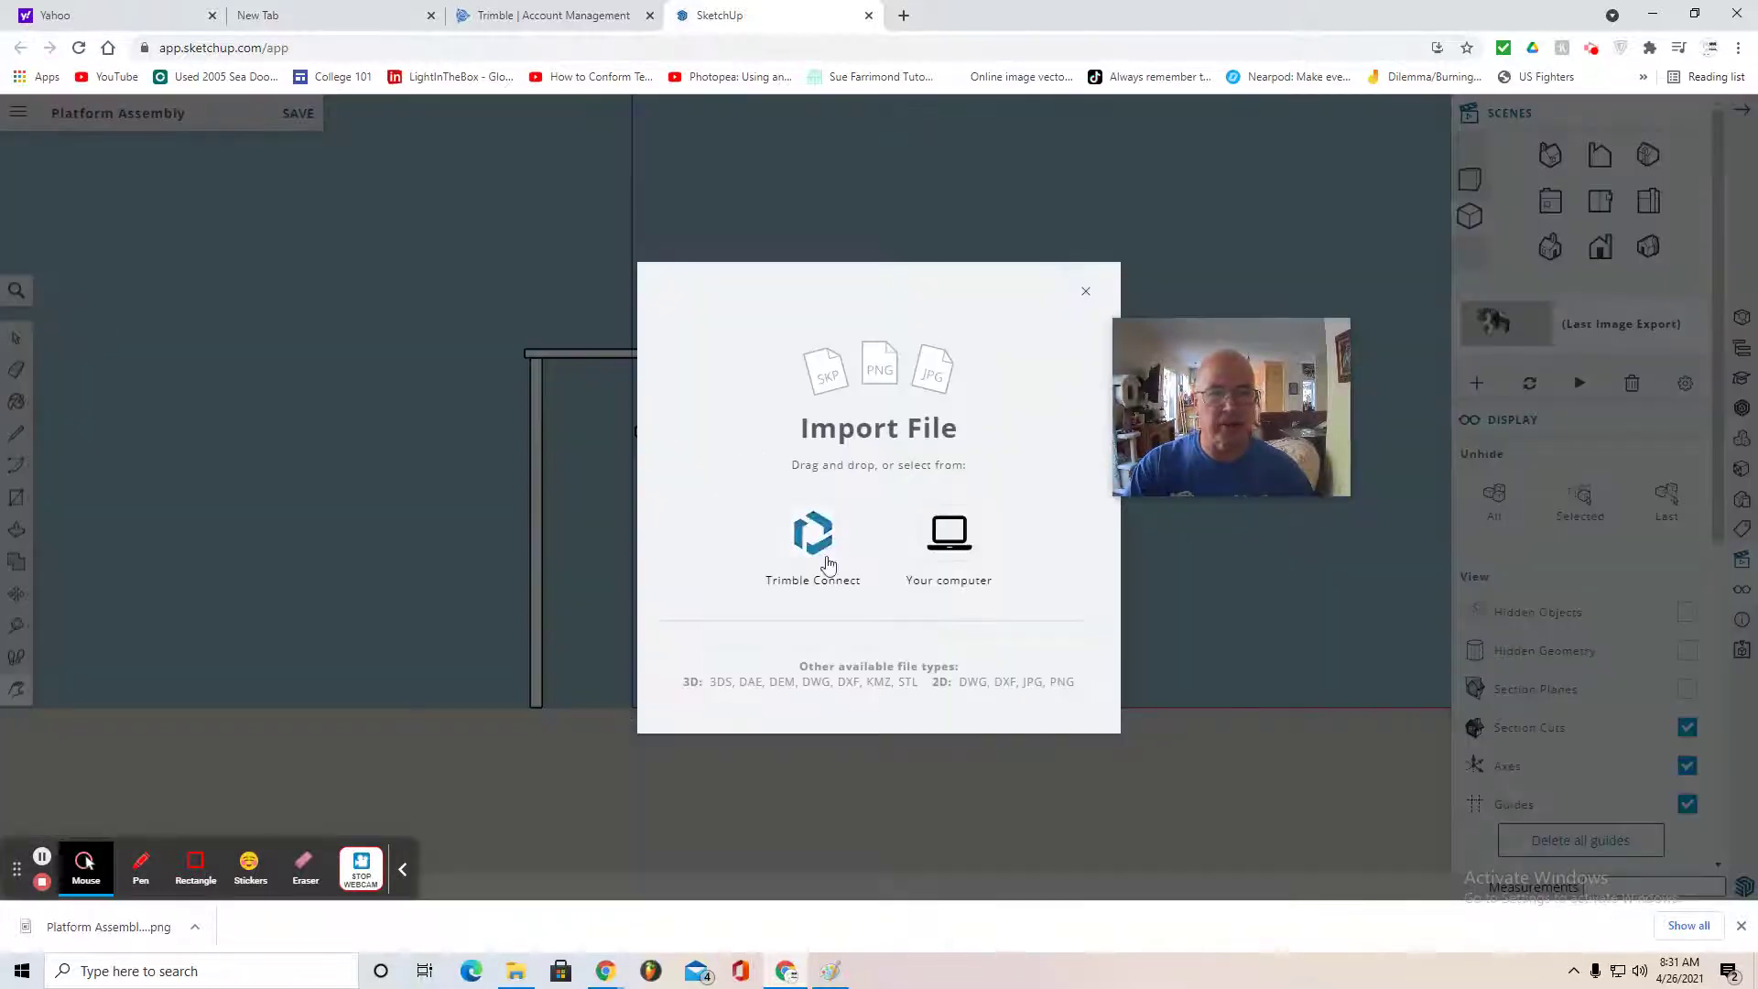
{"action": "left_click", "coordinate": [825, 561]}
{"action": "left_click", "coordinate": [133, 274]}
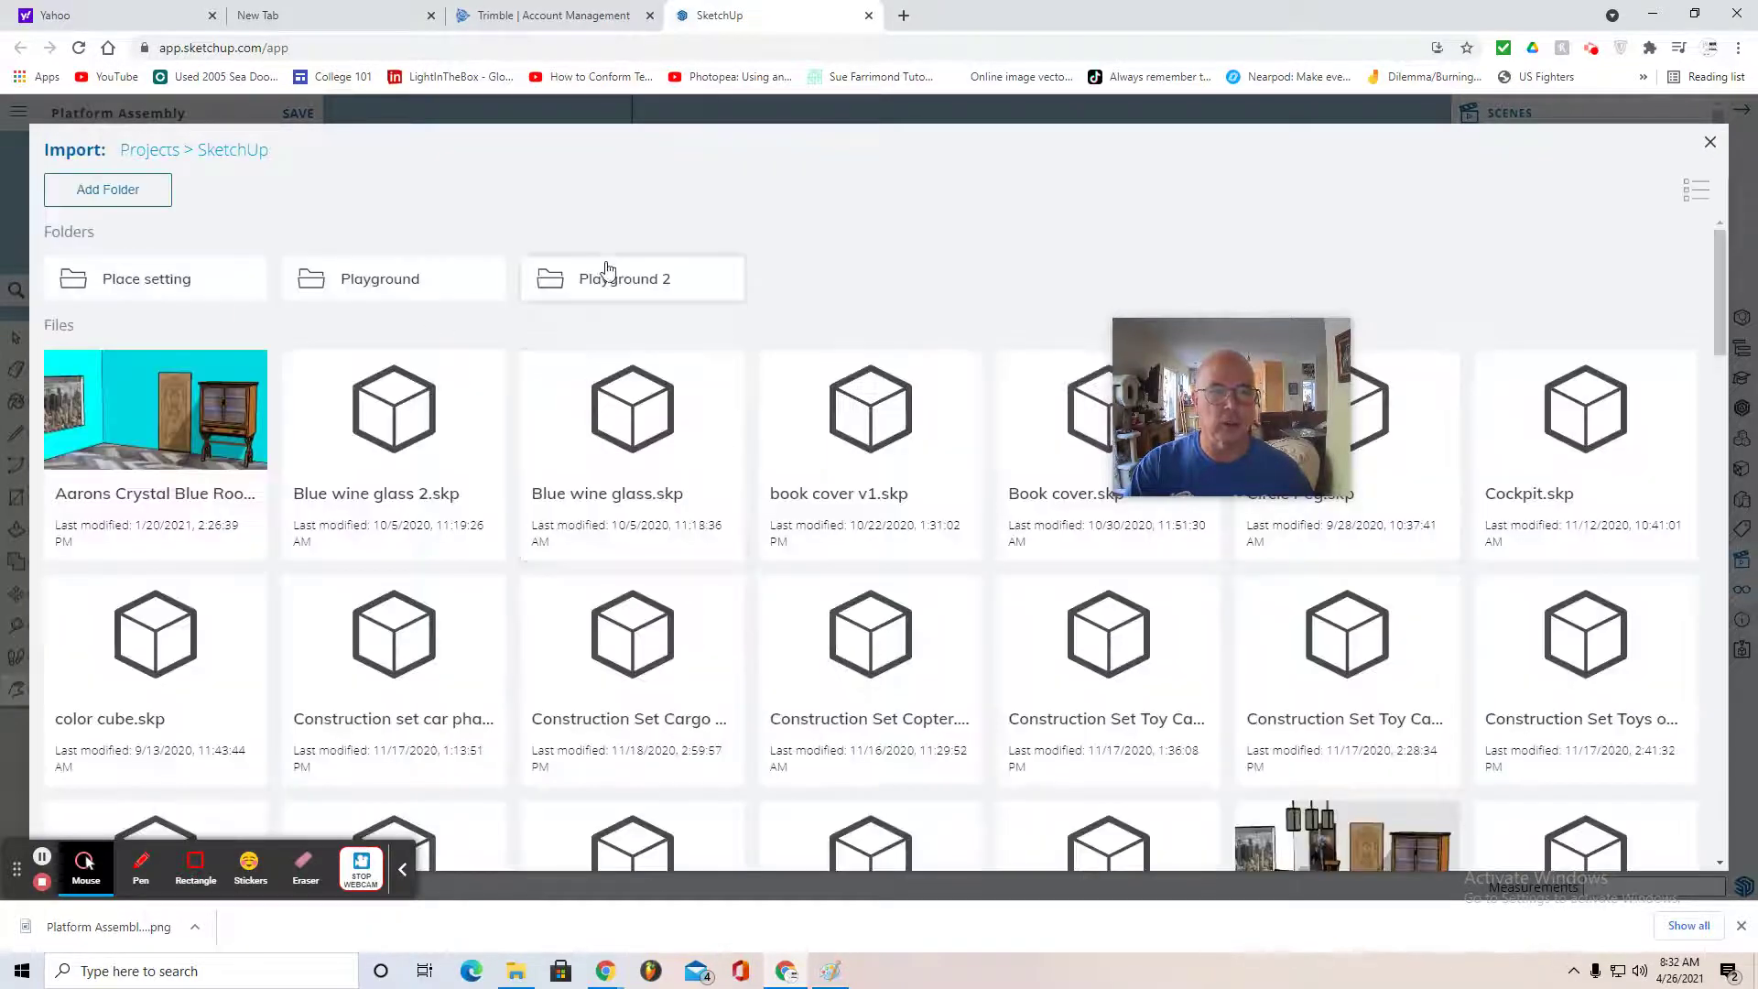
{"action": "left_click", "coordinate": [604, 280]}
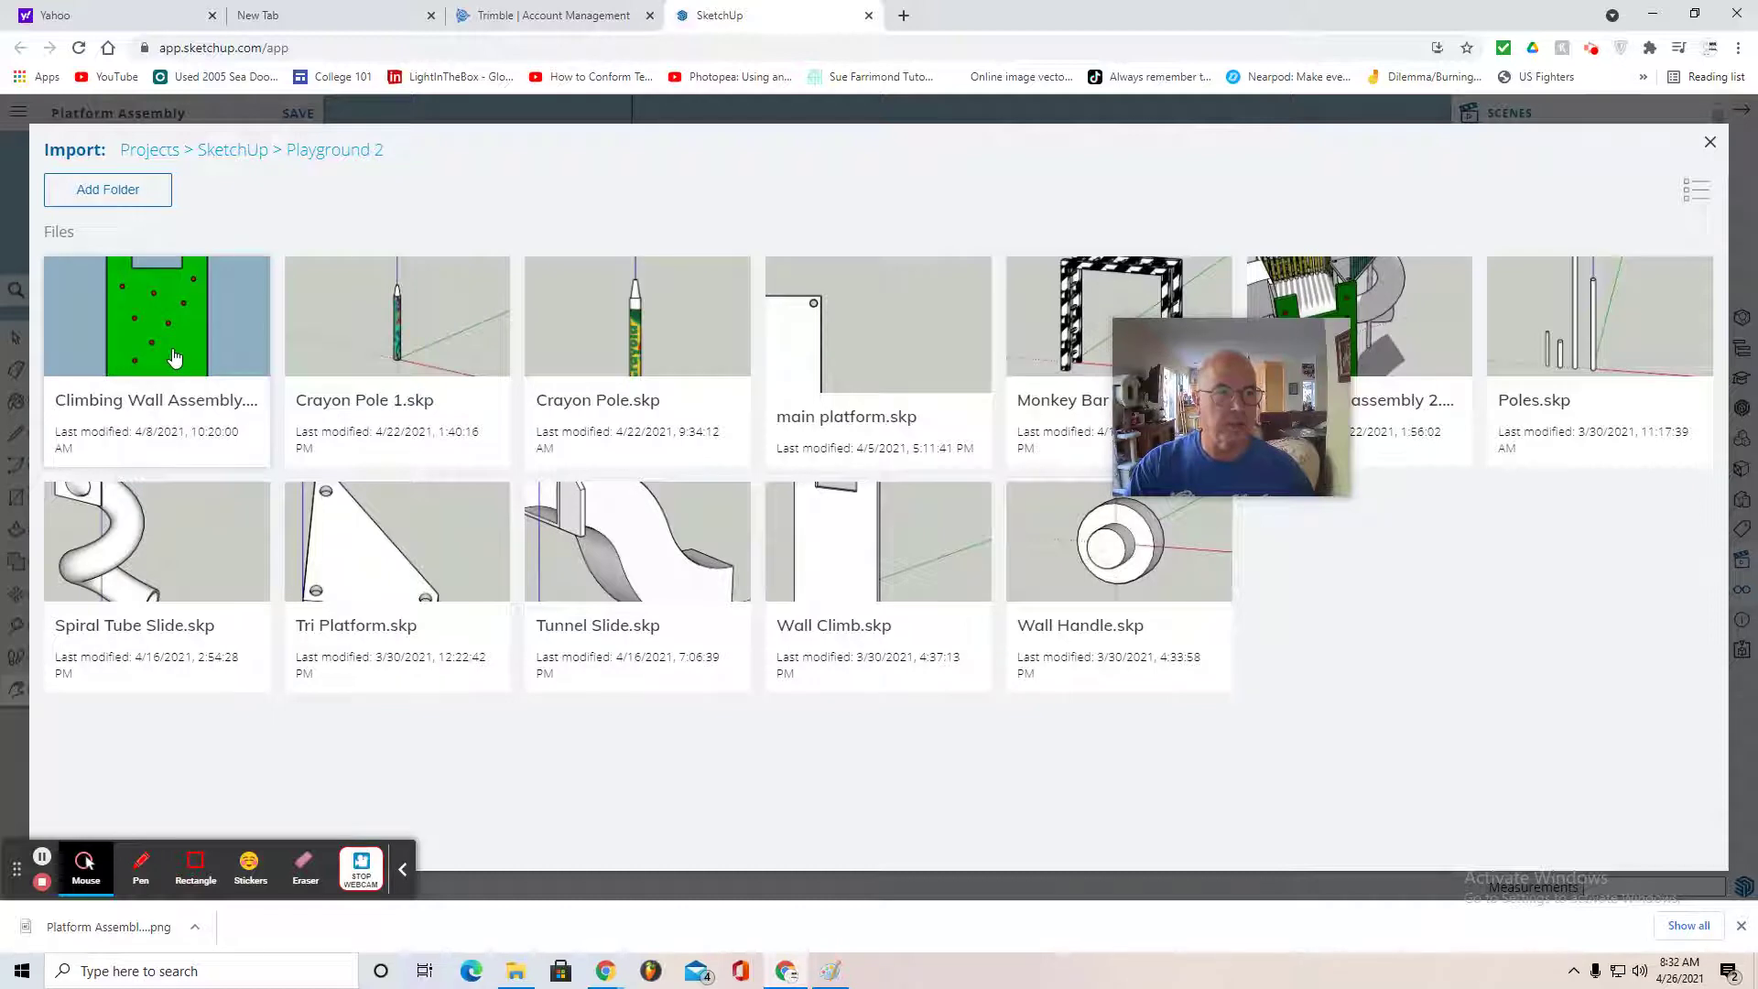
{"action": "left_click", "coordinate": [174, 357]}
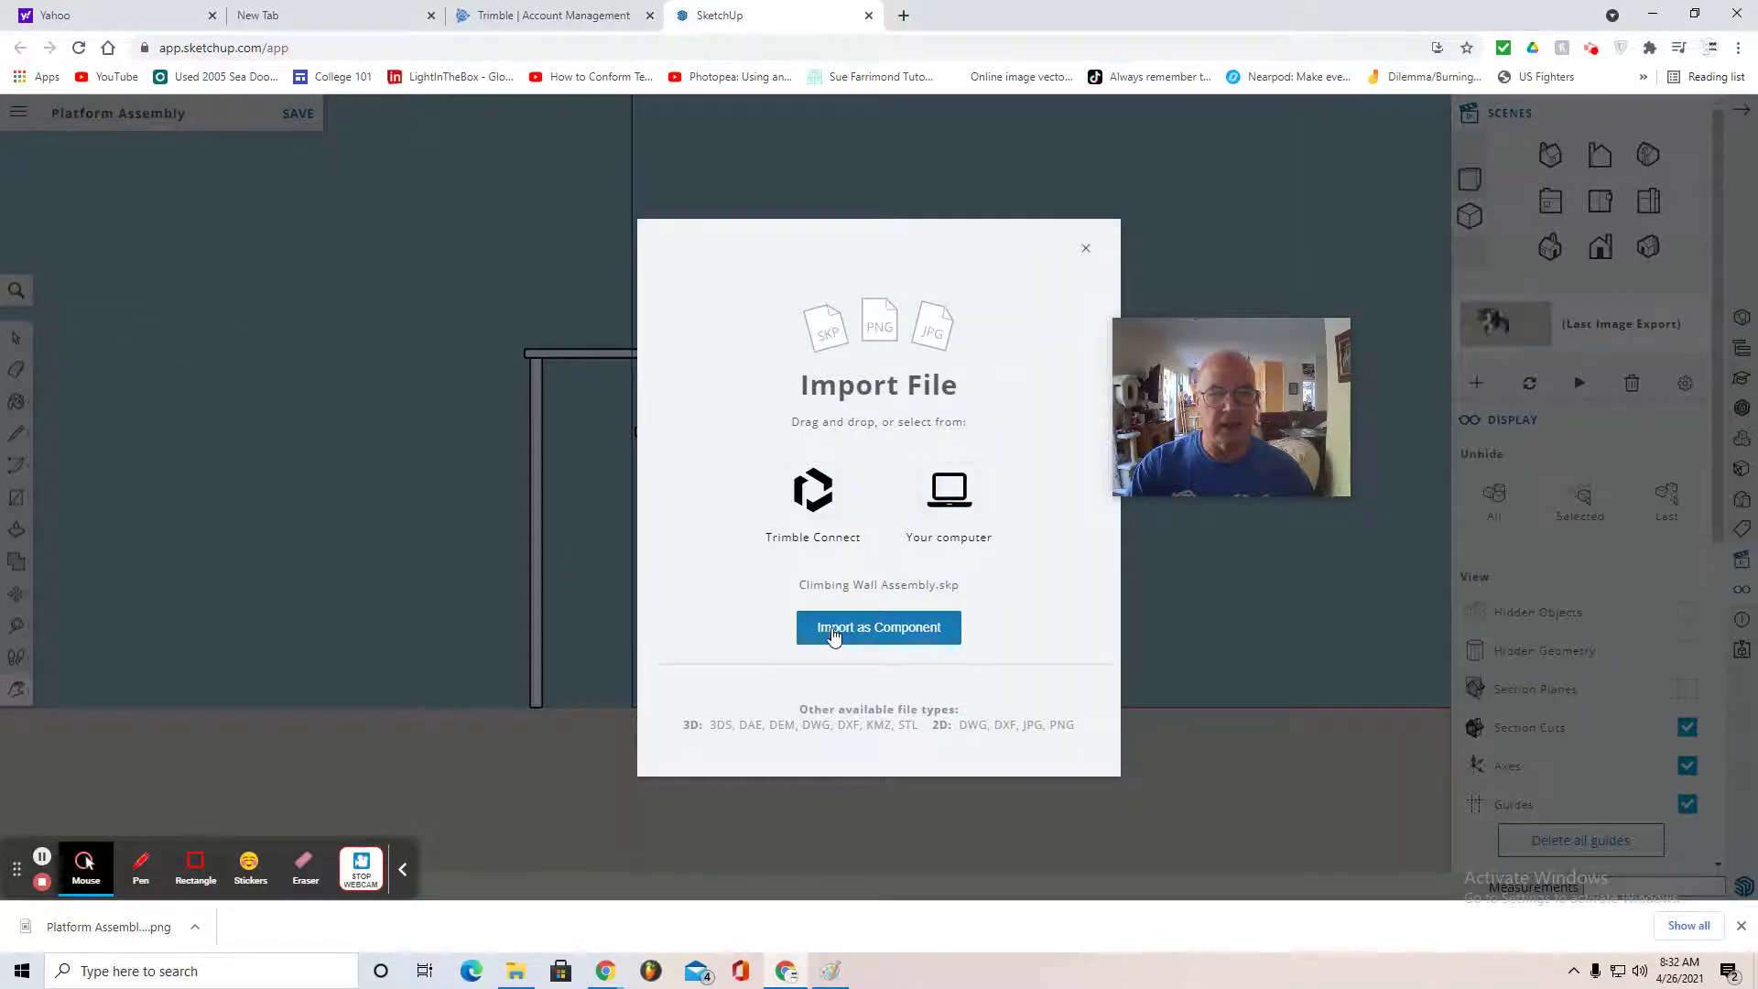
{"action": "left_click", "coordinate": [834, 635]}
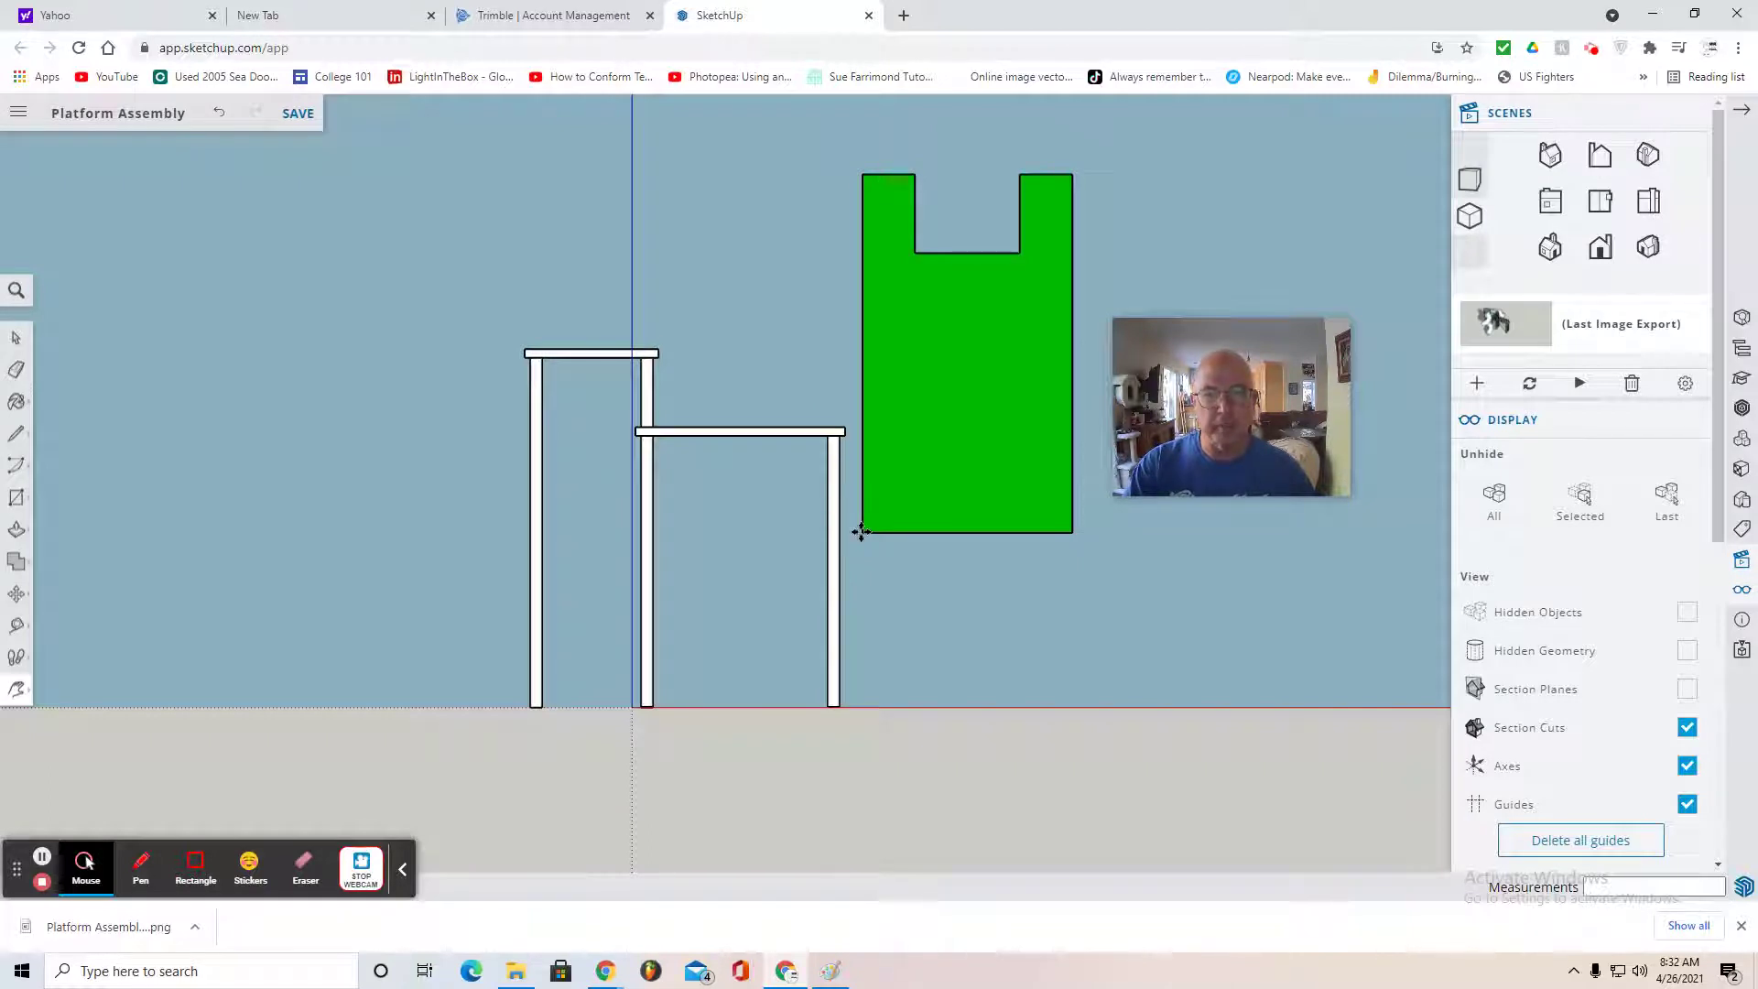
- Place the climbing wall and move it onto the frame's top edge from the opposite side view
{"action": "left_click", "coordinate": [861, 531]}
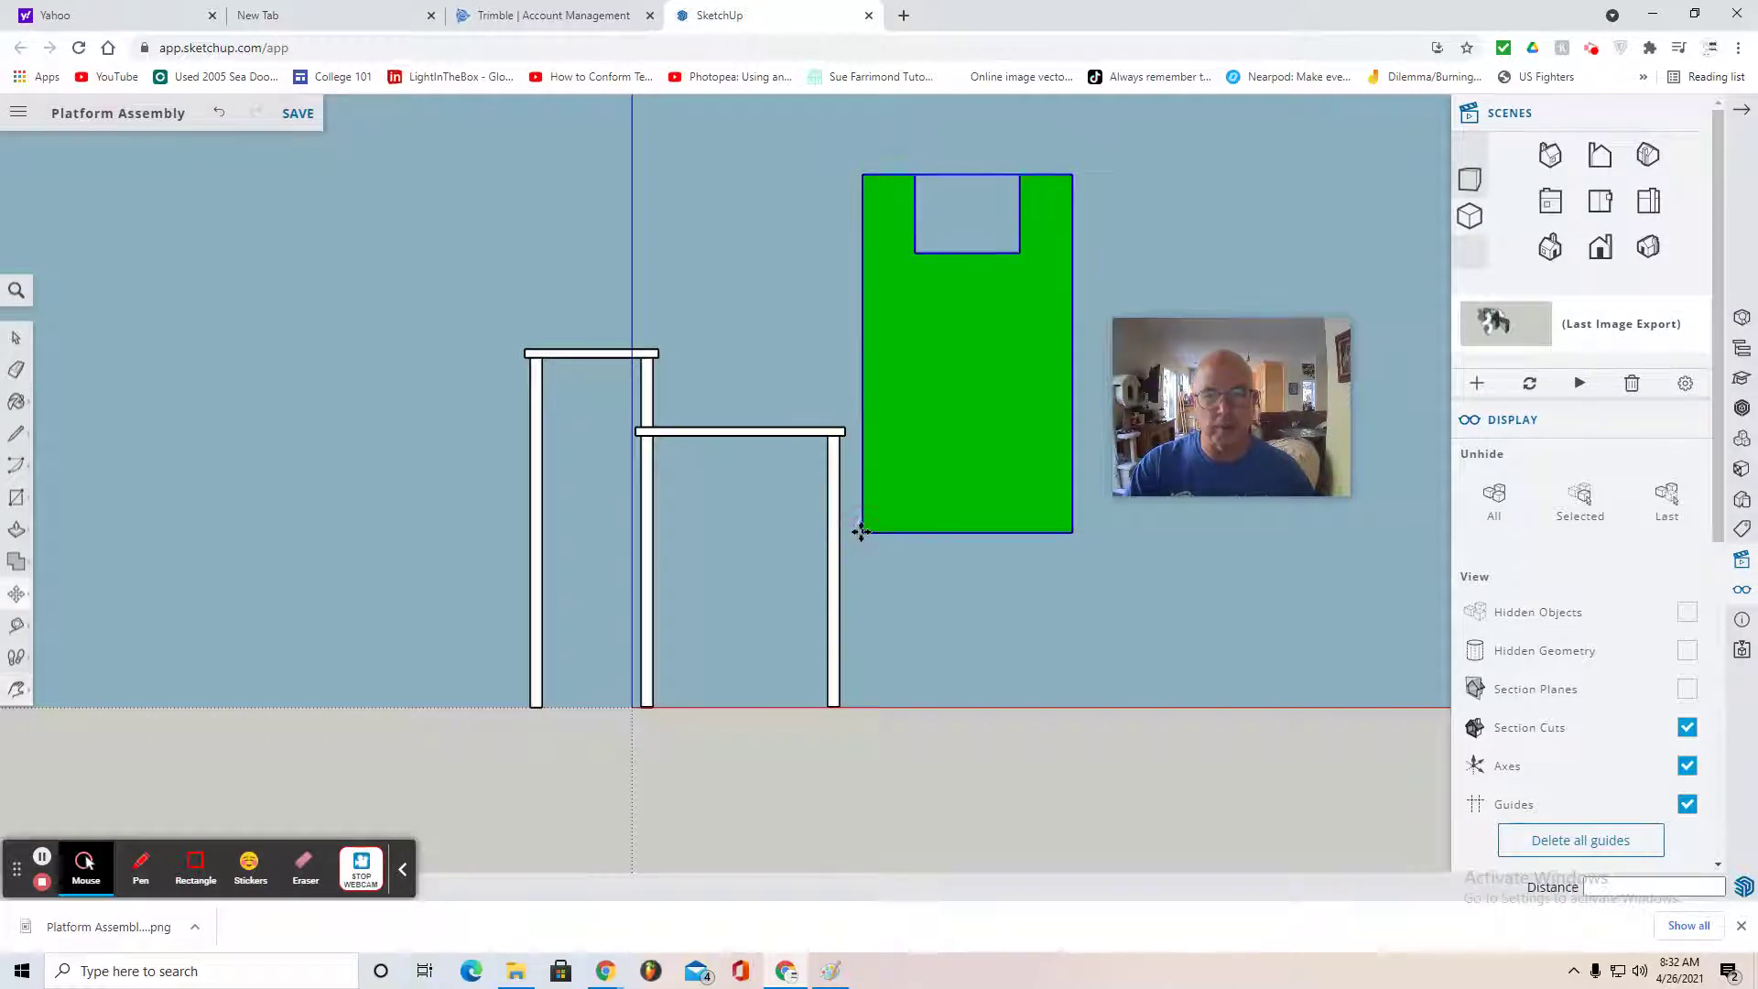
{"action": "left_click", "coordinate": [1600, 165]}
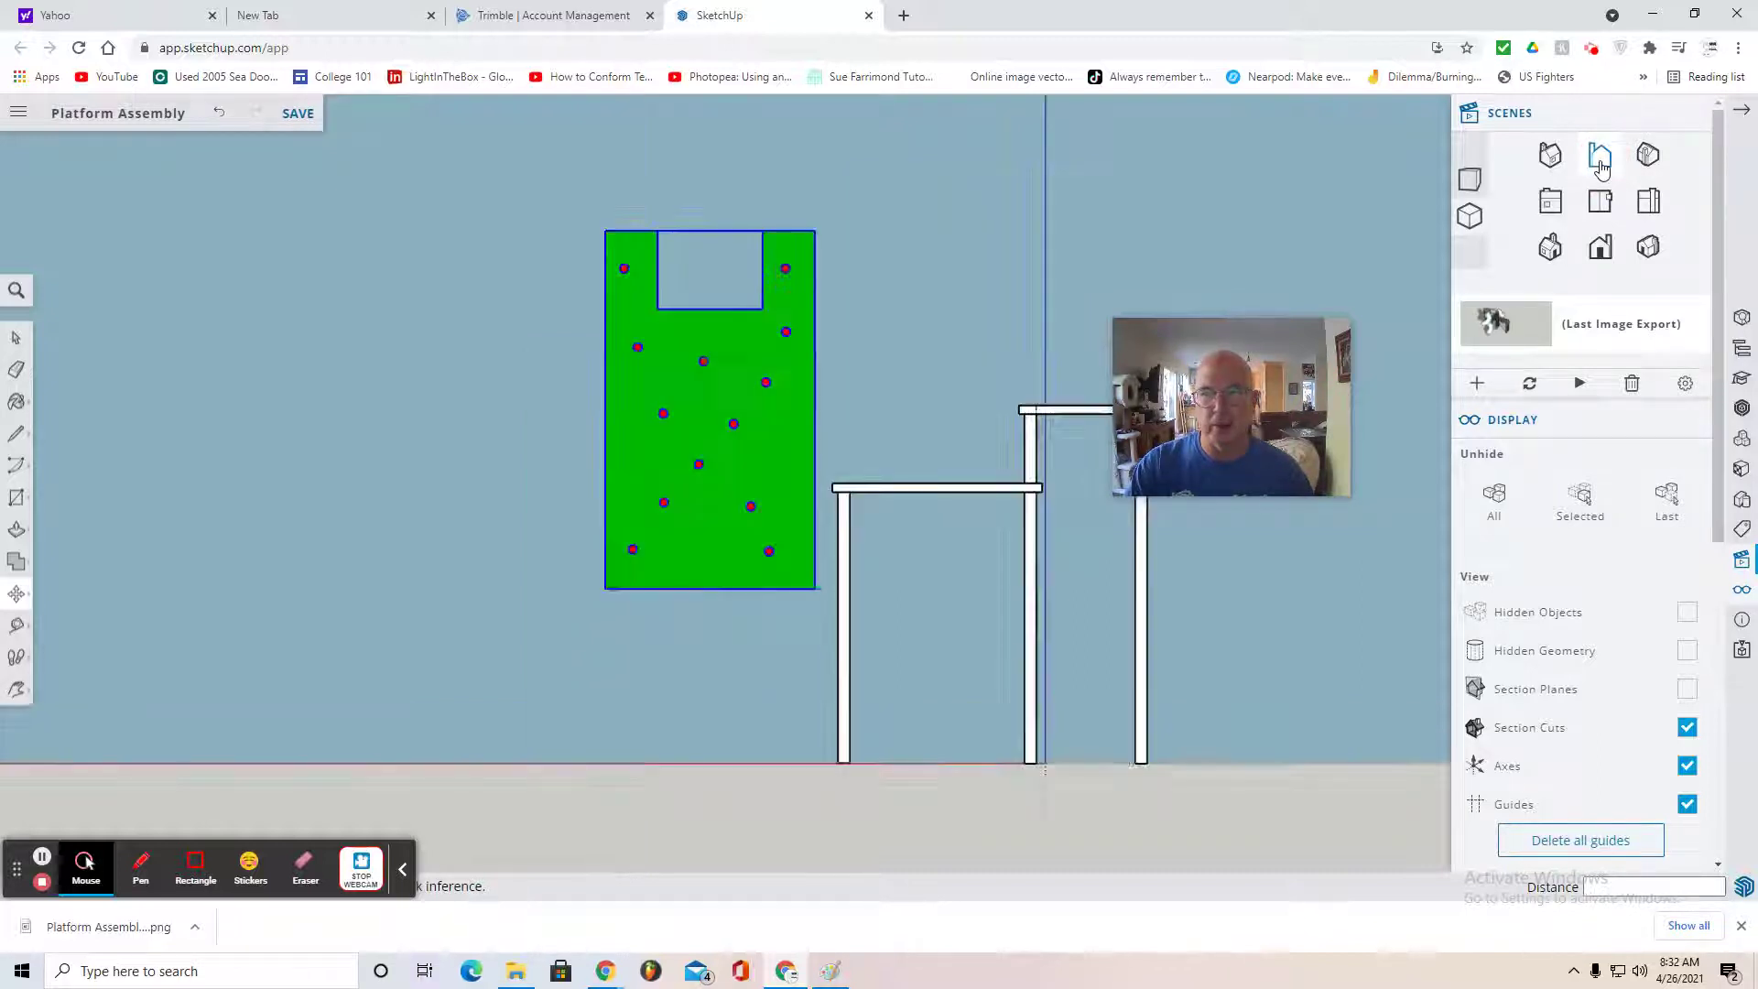
{"action": "left_click_drag", "start_coordinate": [1295, 327], "coordinate": [1383, 174]}
{"action": "mouse_move", "coordinate": [32, 596]}
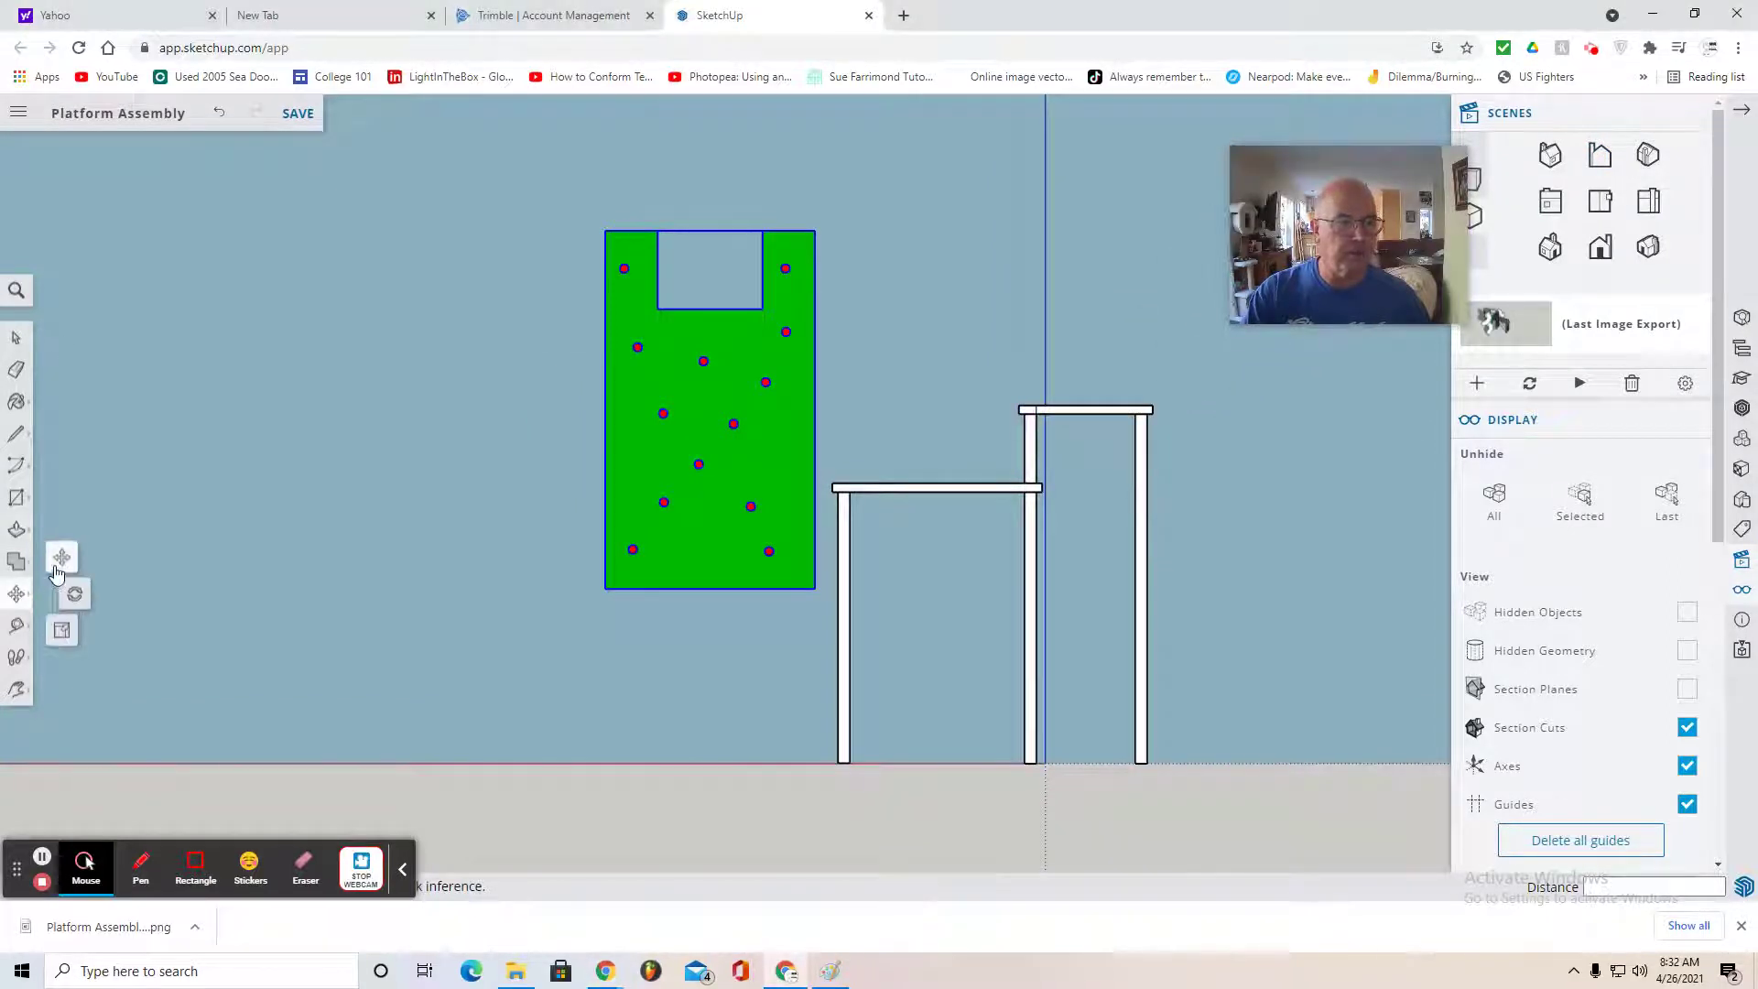
{"action": "left_click", "coordinate": [61, 557]}
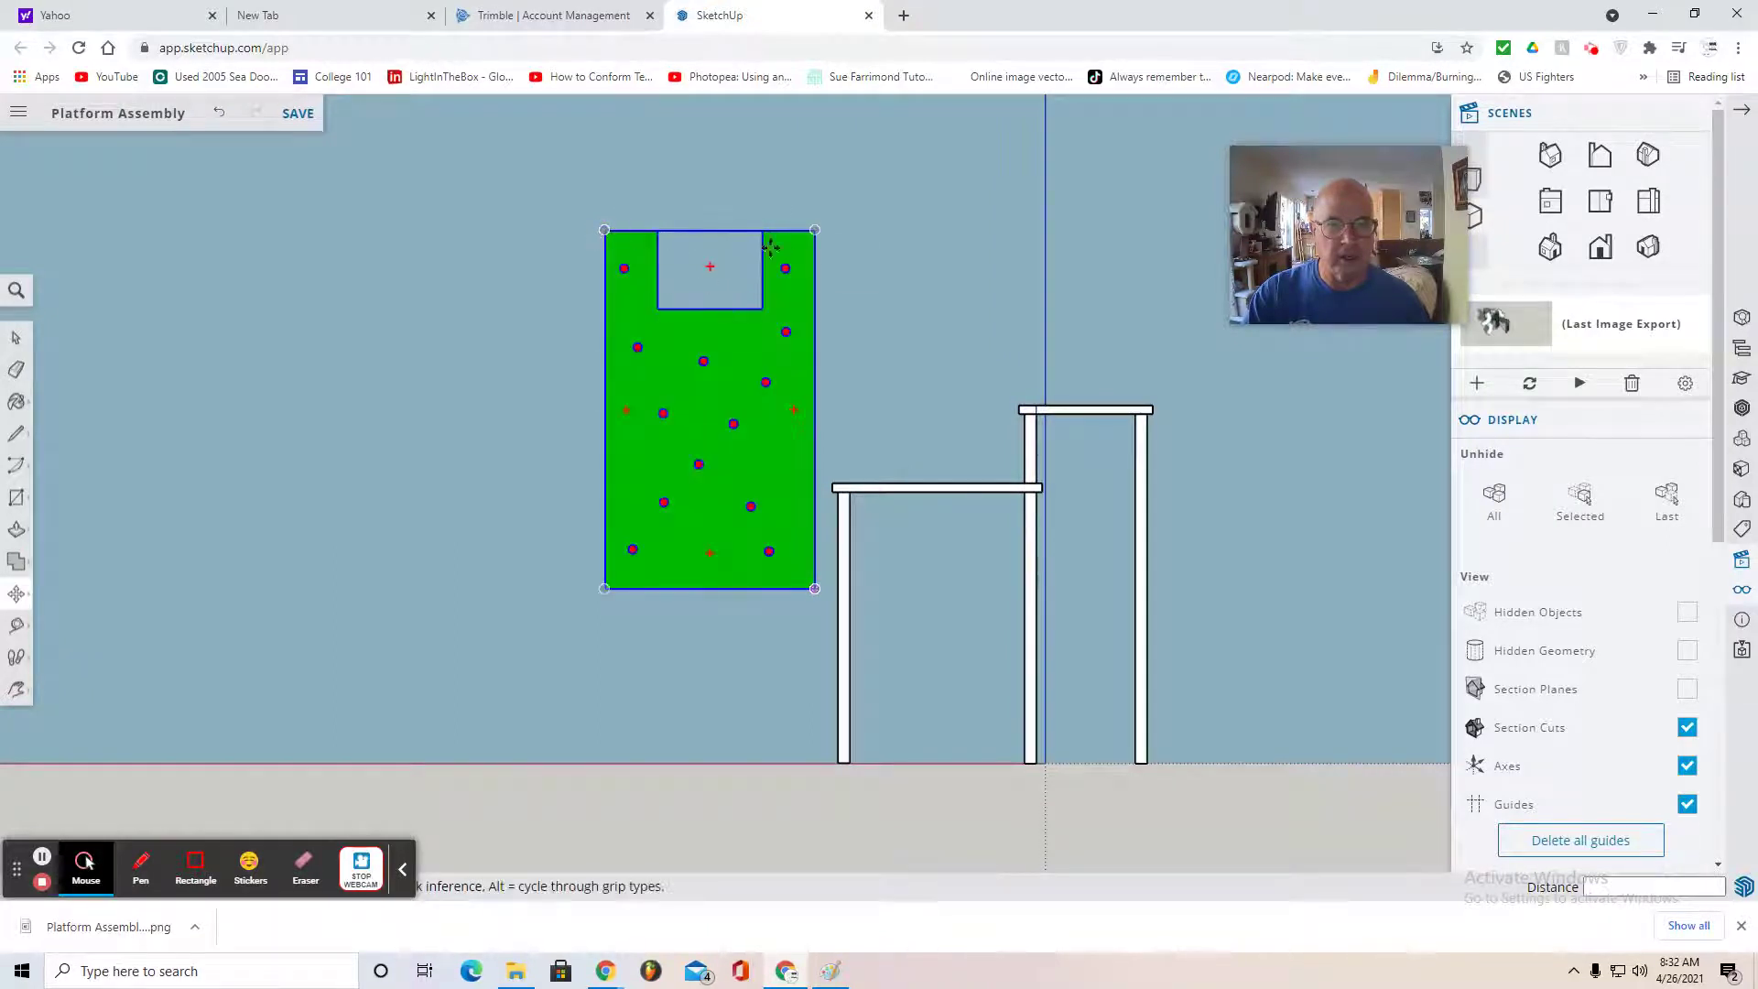
{"action": "left_click_drag", "start_coordinate": [815, 230], "coordinate": [1040, 404]}
- Shift the green panel 3" sideways in side view, then 0.875" flush with the frame in front view
{"action": "left_click", "coordinate": [1551, 210]}
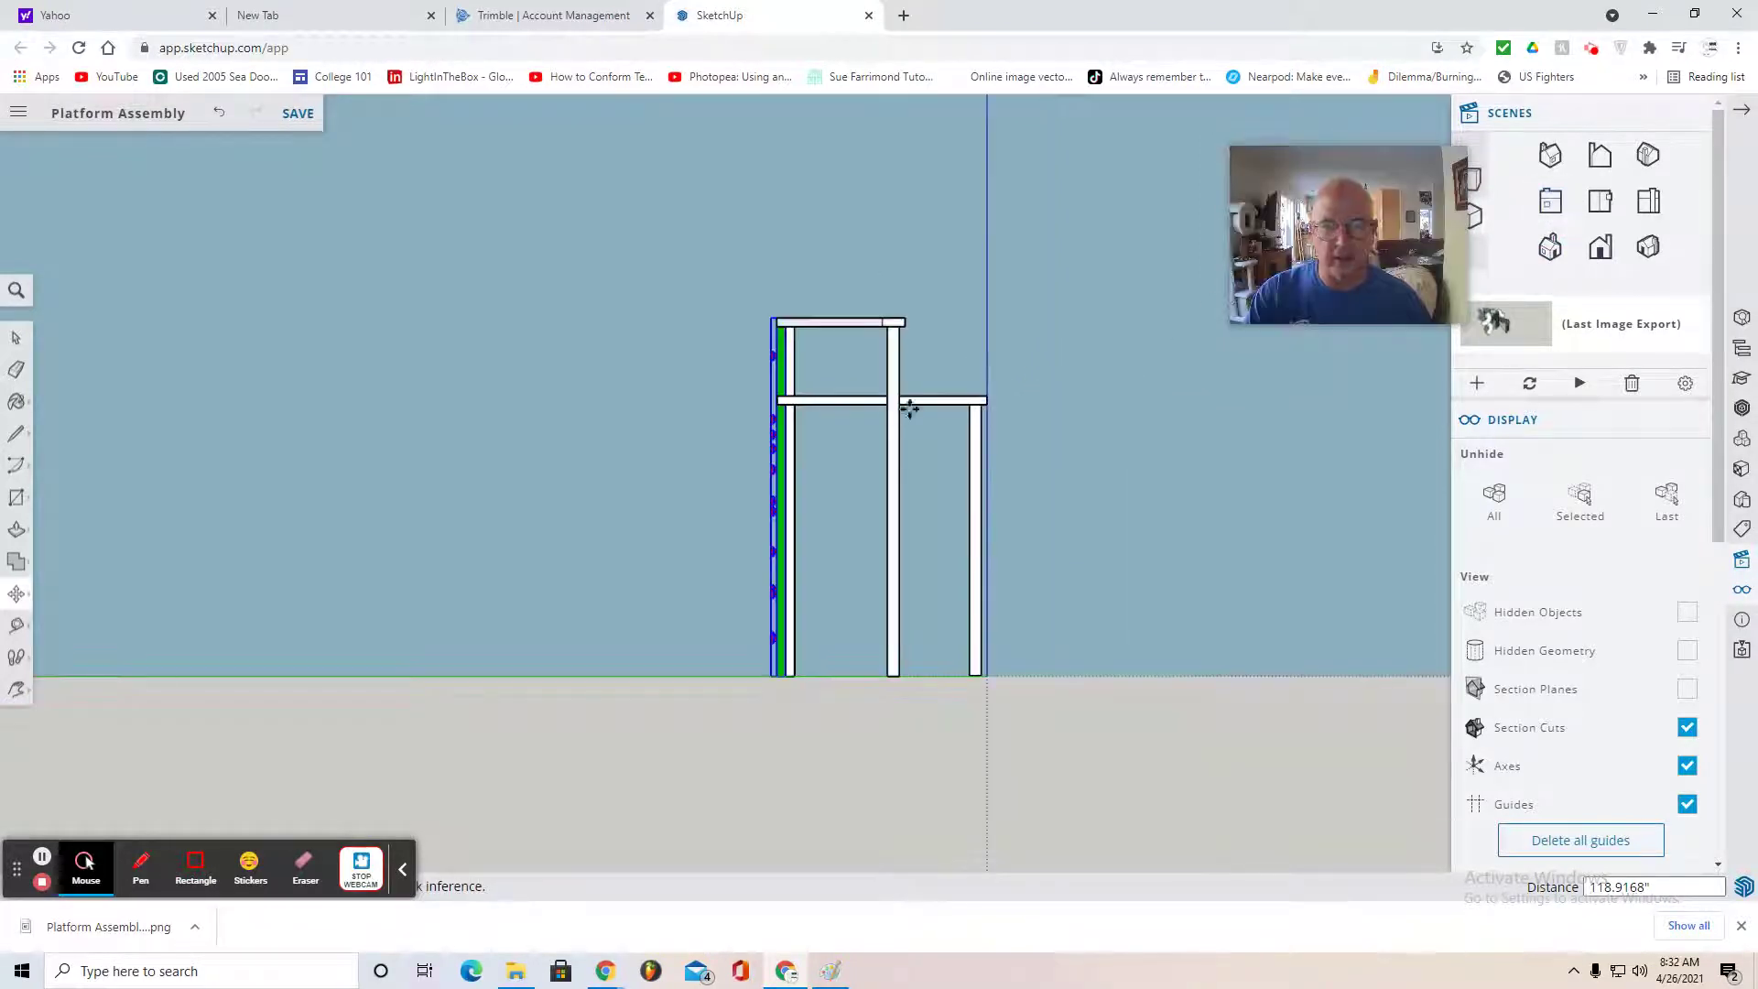
{"action": "scroll", "coordinate": [773, 403], "scroll_direction": "up", "scroll_amount": 5}
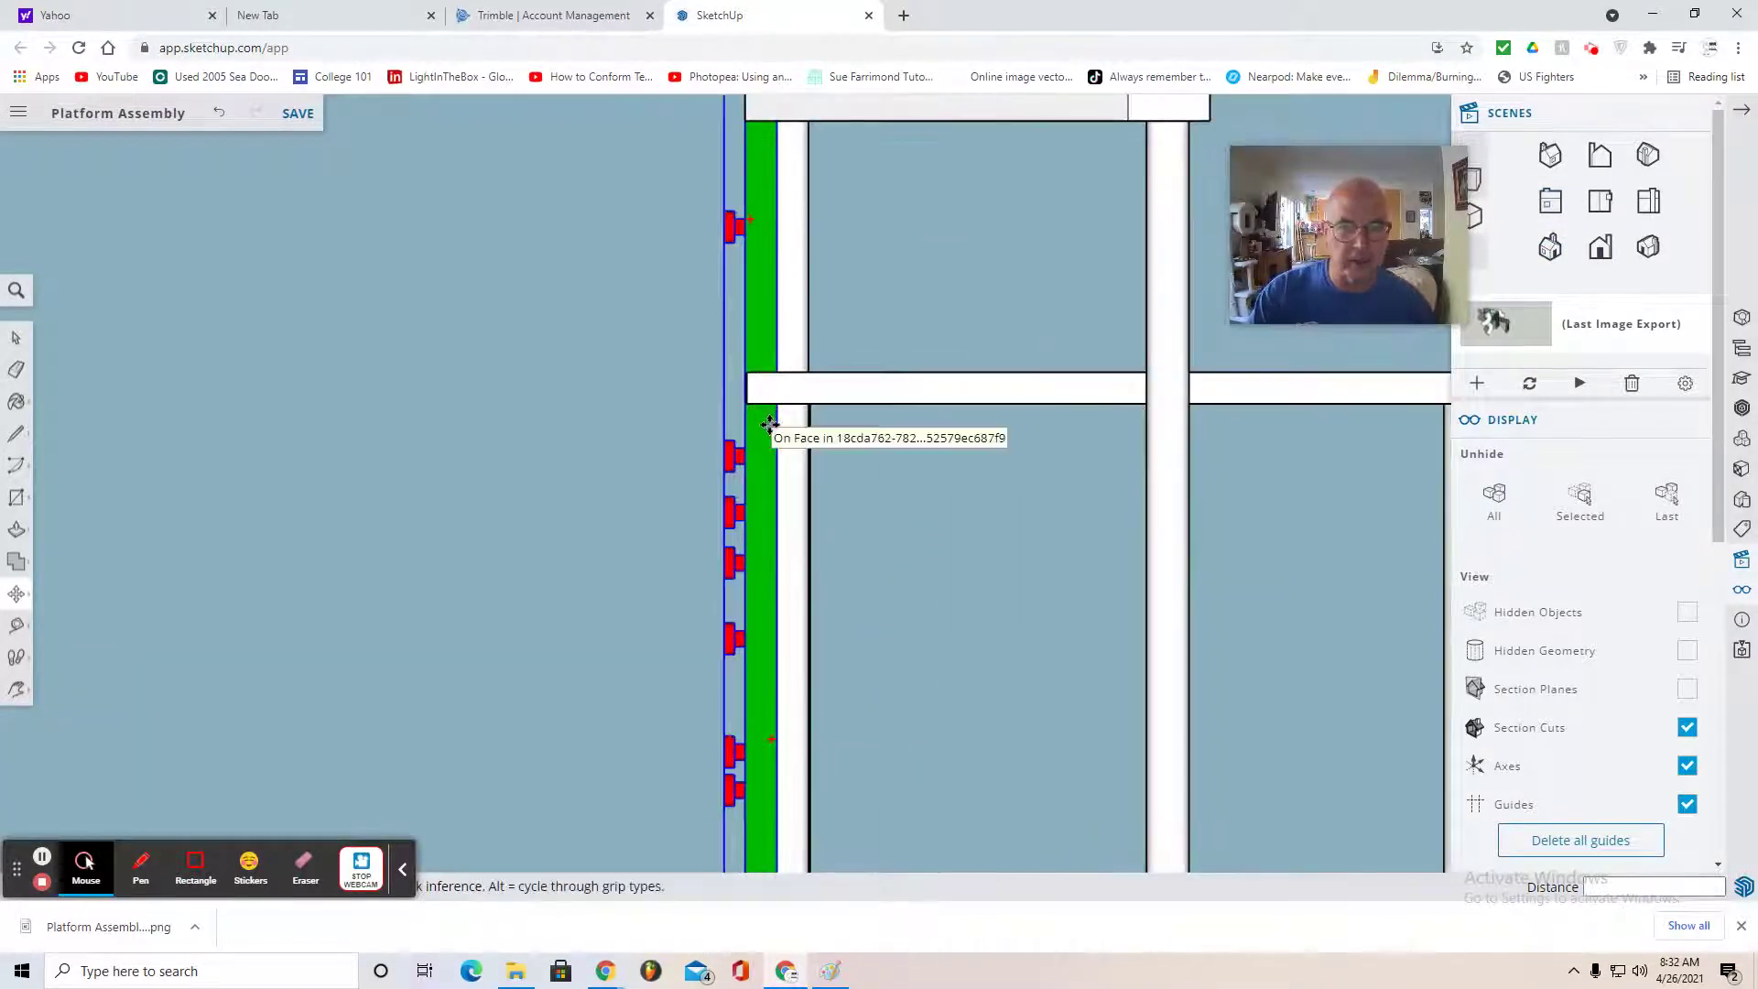
{"action": "left_click_drag", "start_coordinate": [772, 425], "coordinate": [739, 418]}
{"action": "left_click", "coordinate": [1577, 246]}
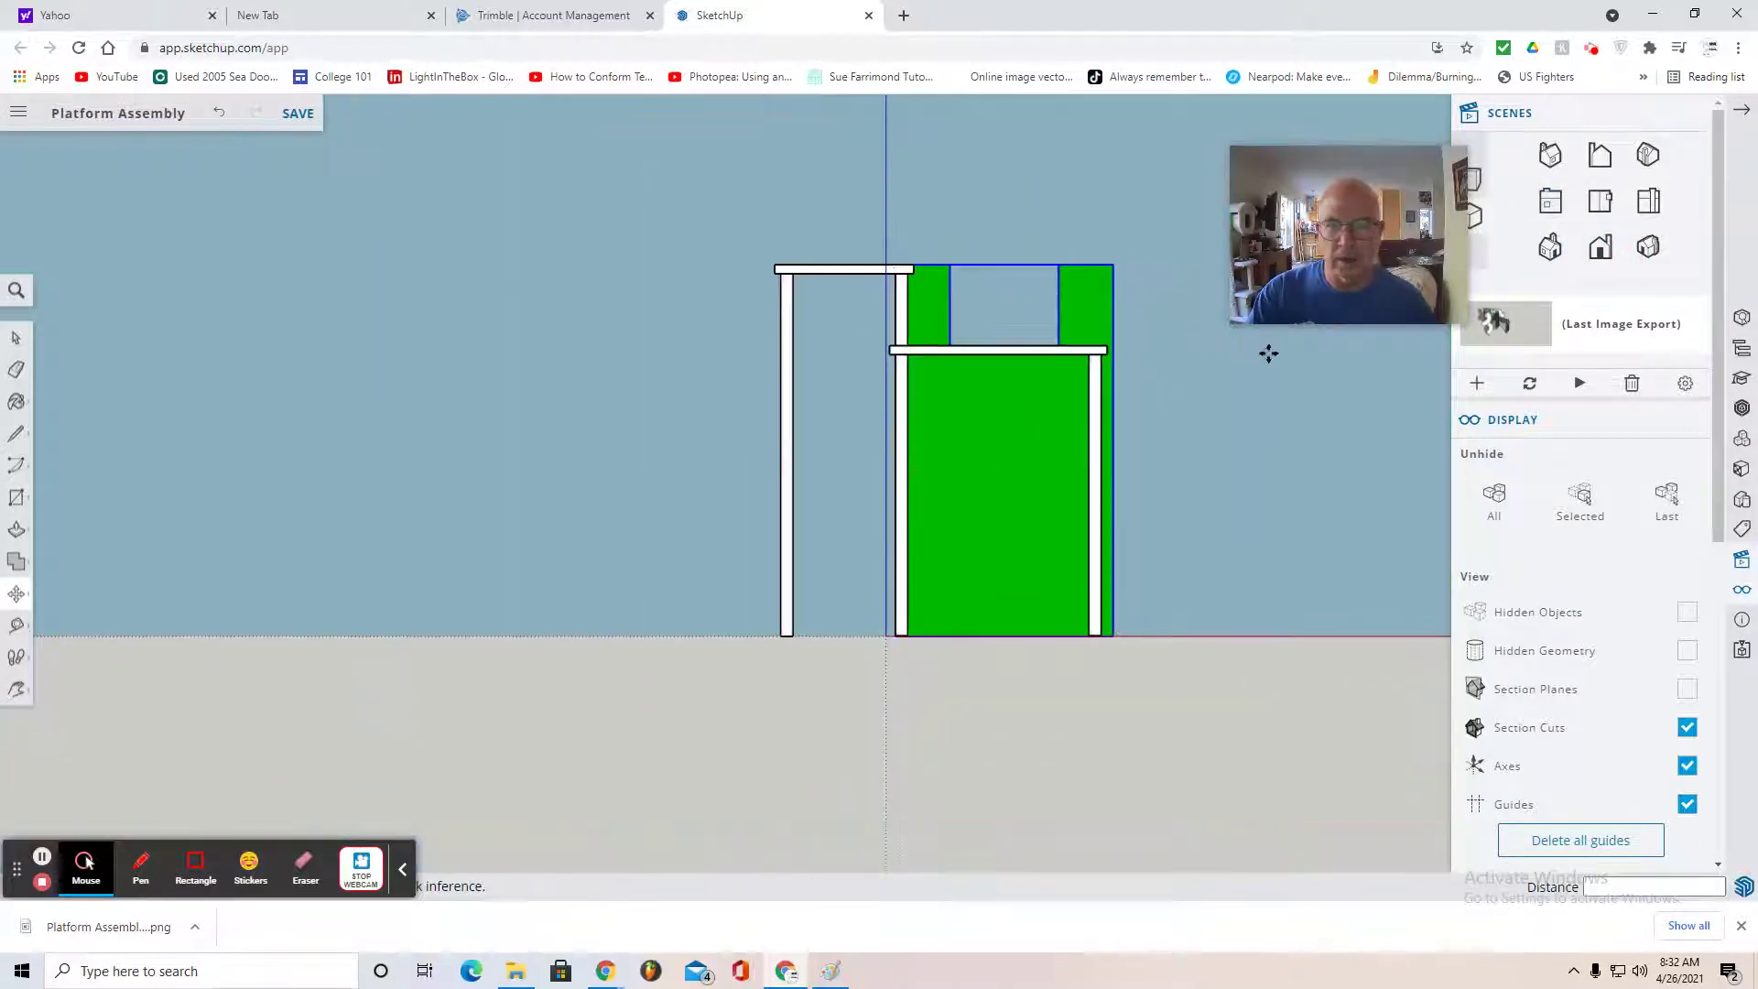
{"action": "scroll", "coordinate": [1115, 362], "scroll_direction": "up", "scroll_amount": 5}
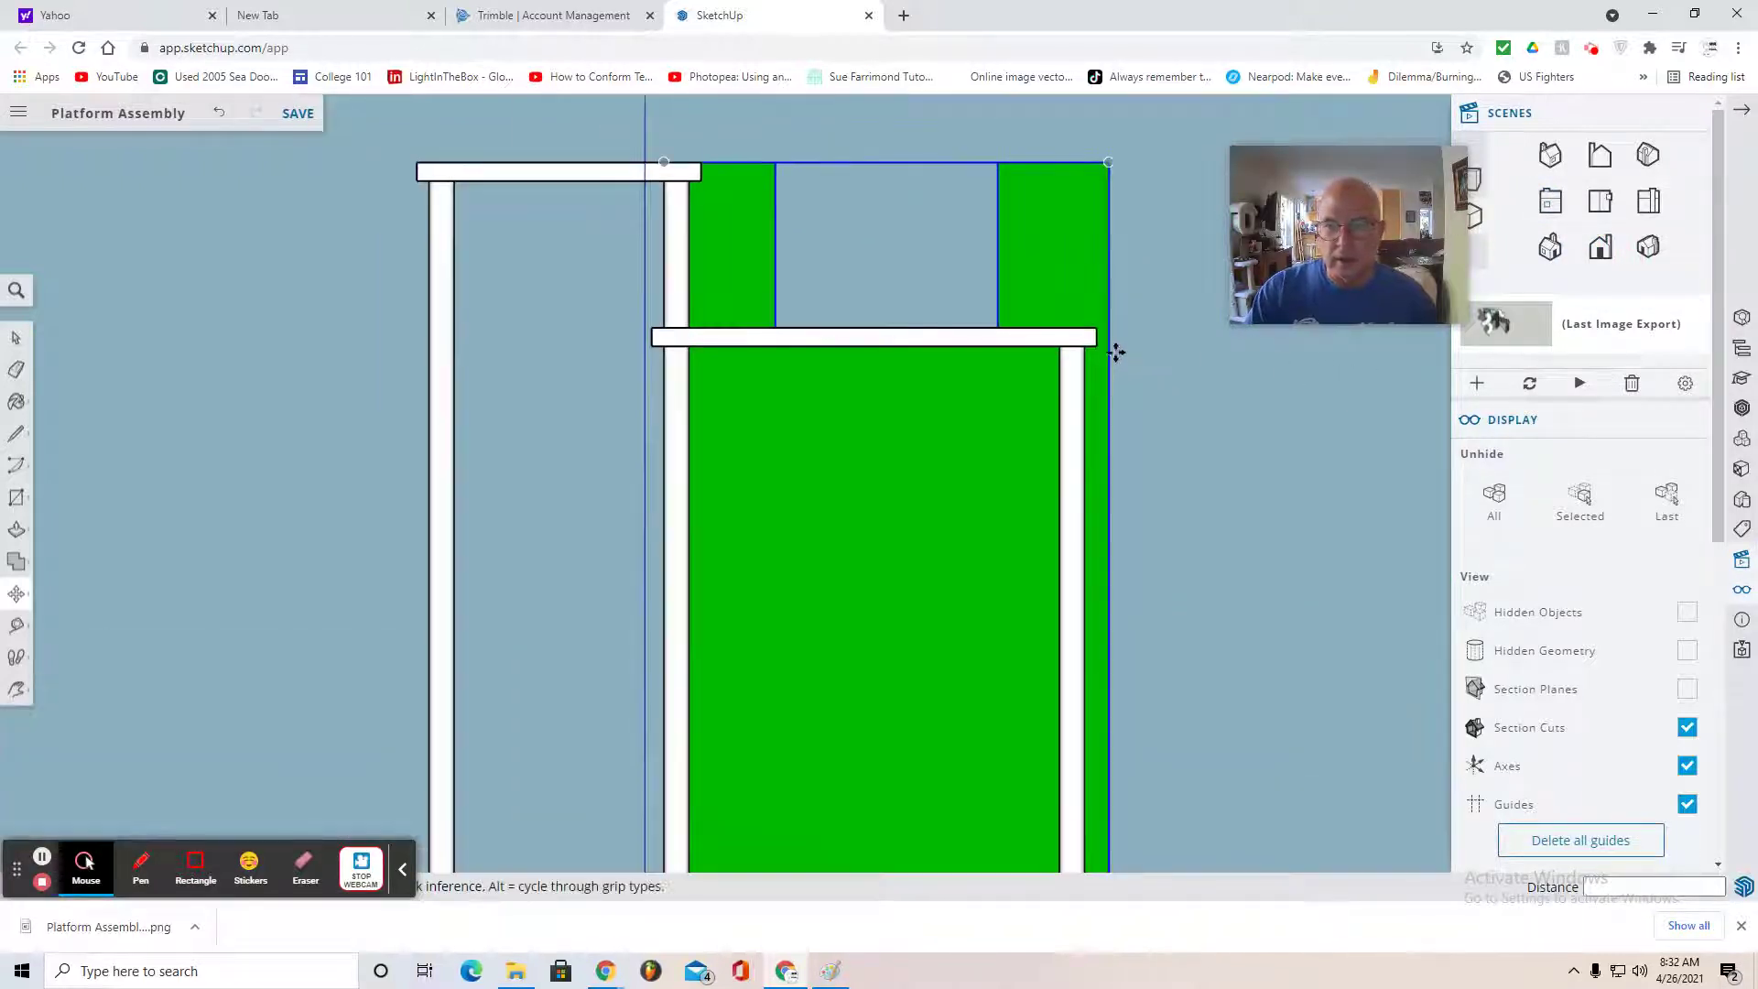
{"action": "left_click", "coordinate": [1105, 323]}
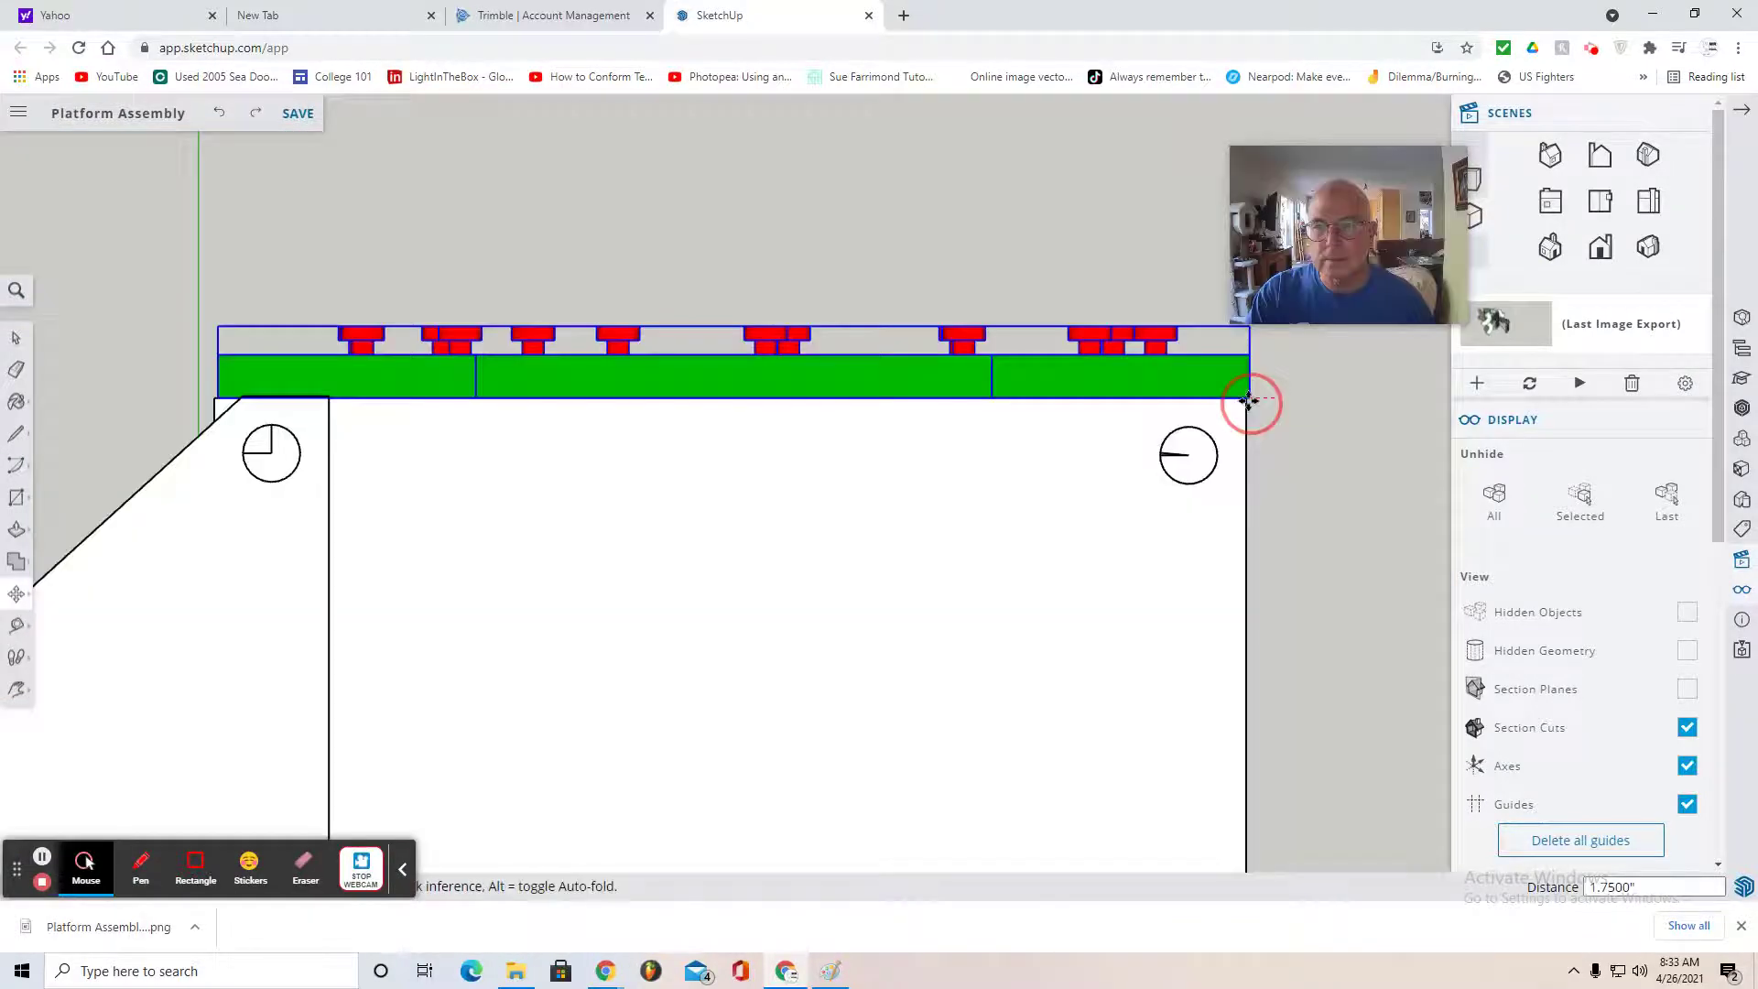
{"action": "left_click", "coordinate": [1249, 400]}
{"action": "scroll", "coordinate": [1300, 447], "scroll_direction": "down", "scroll_amount": 2}
{"action": "scroll", "coordinate": [1300, 448], "scroll_direction": "down", "scroll_amount": 1}
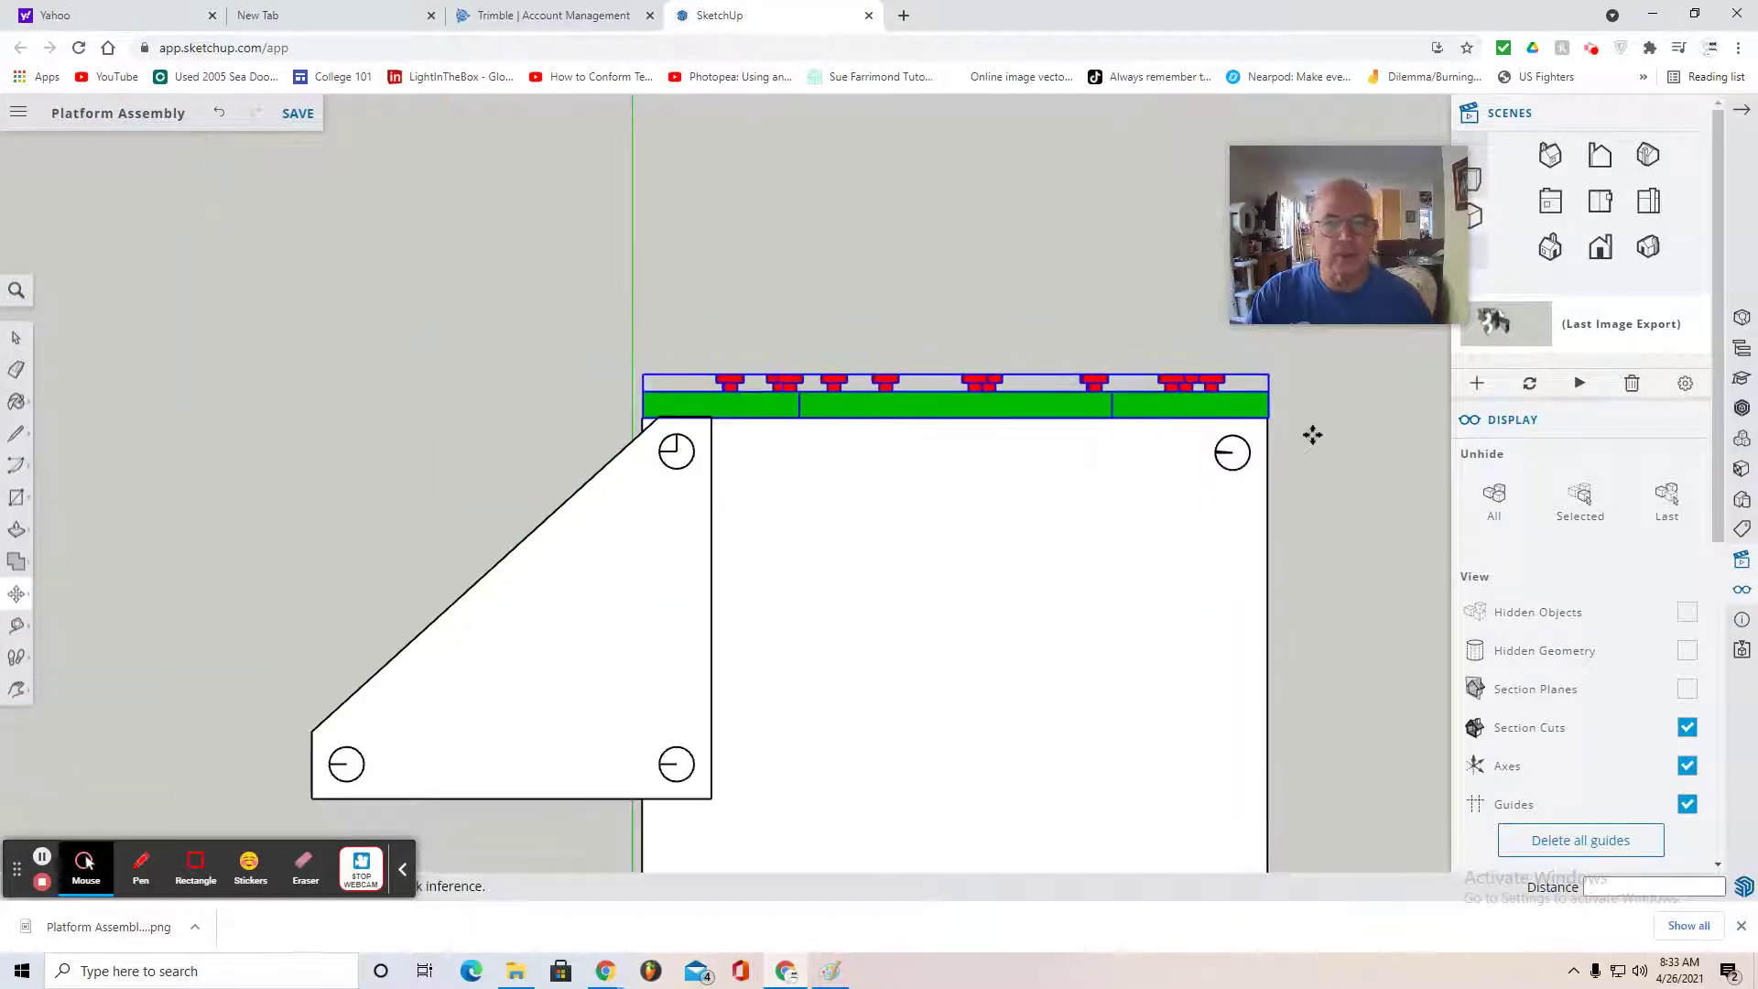
- Orbit the model back to an angled 3D view
{"action": "left_click", "coordinate": [1603, 255]}
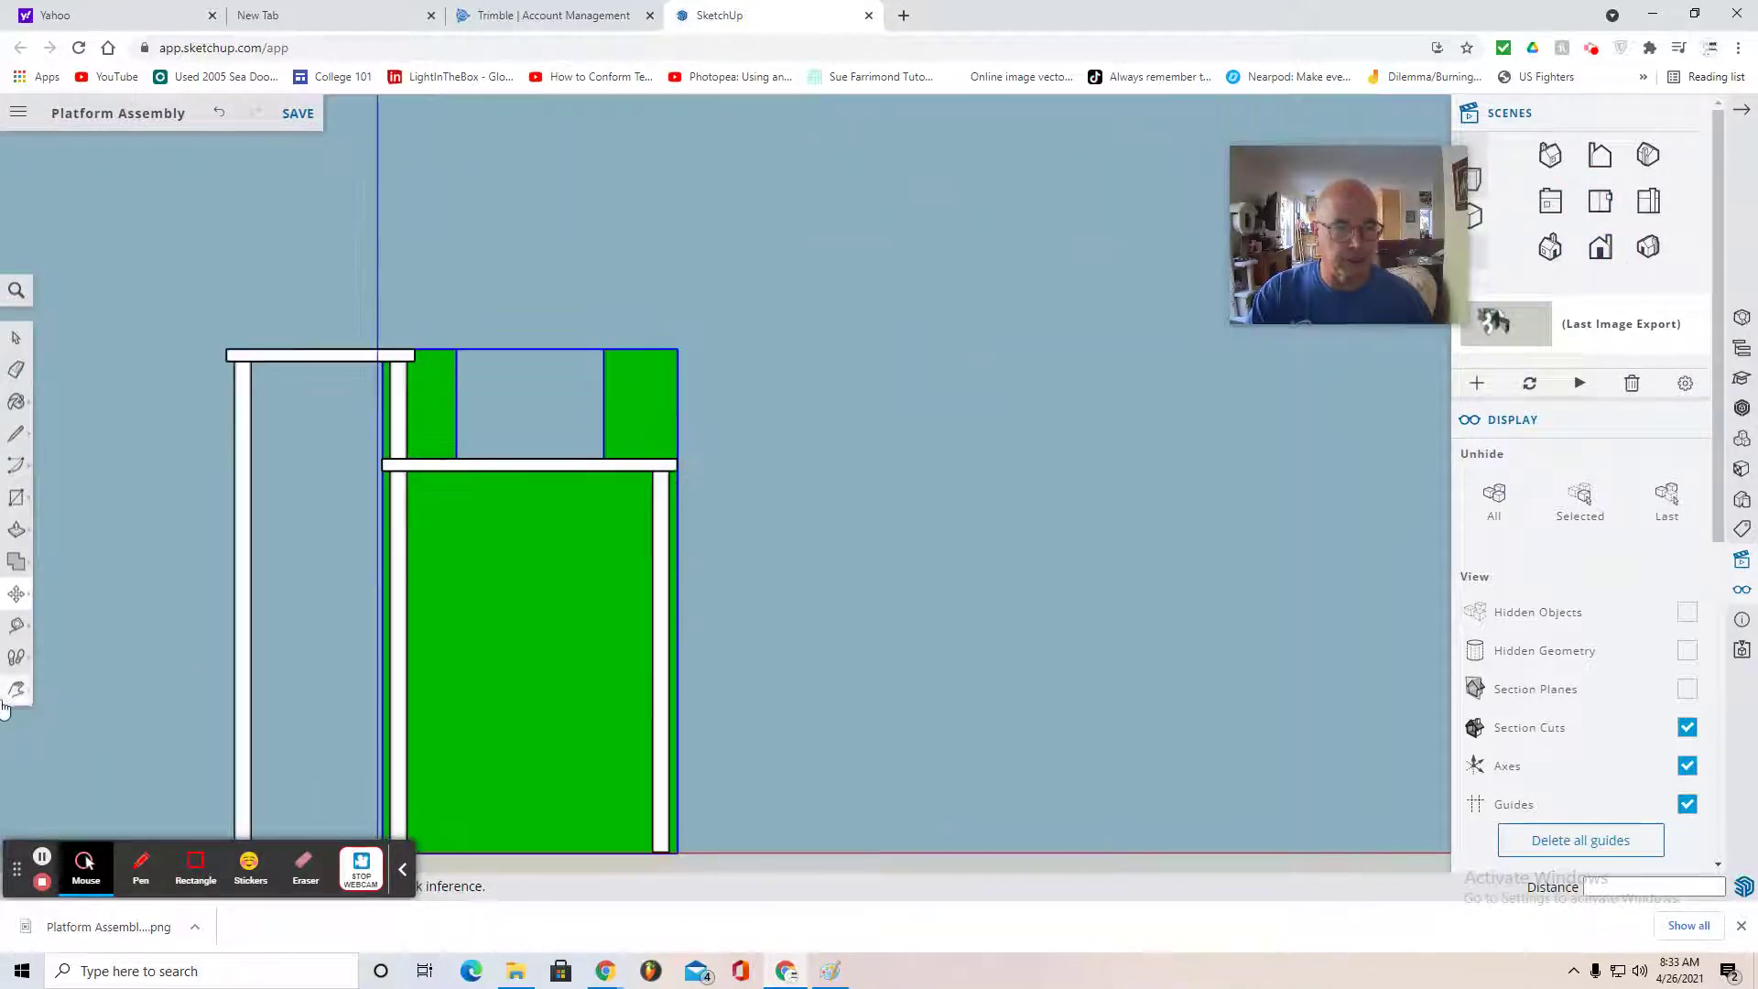
{"action": "left_click", "coordinate": [17, 689]}
{"action": "left_click", "coordinate": [114, 641]}
{"action": "left_click_drag", "start_coordinate": [172, 644], "coordinate": [624, 498]}
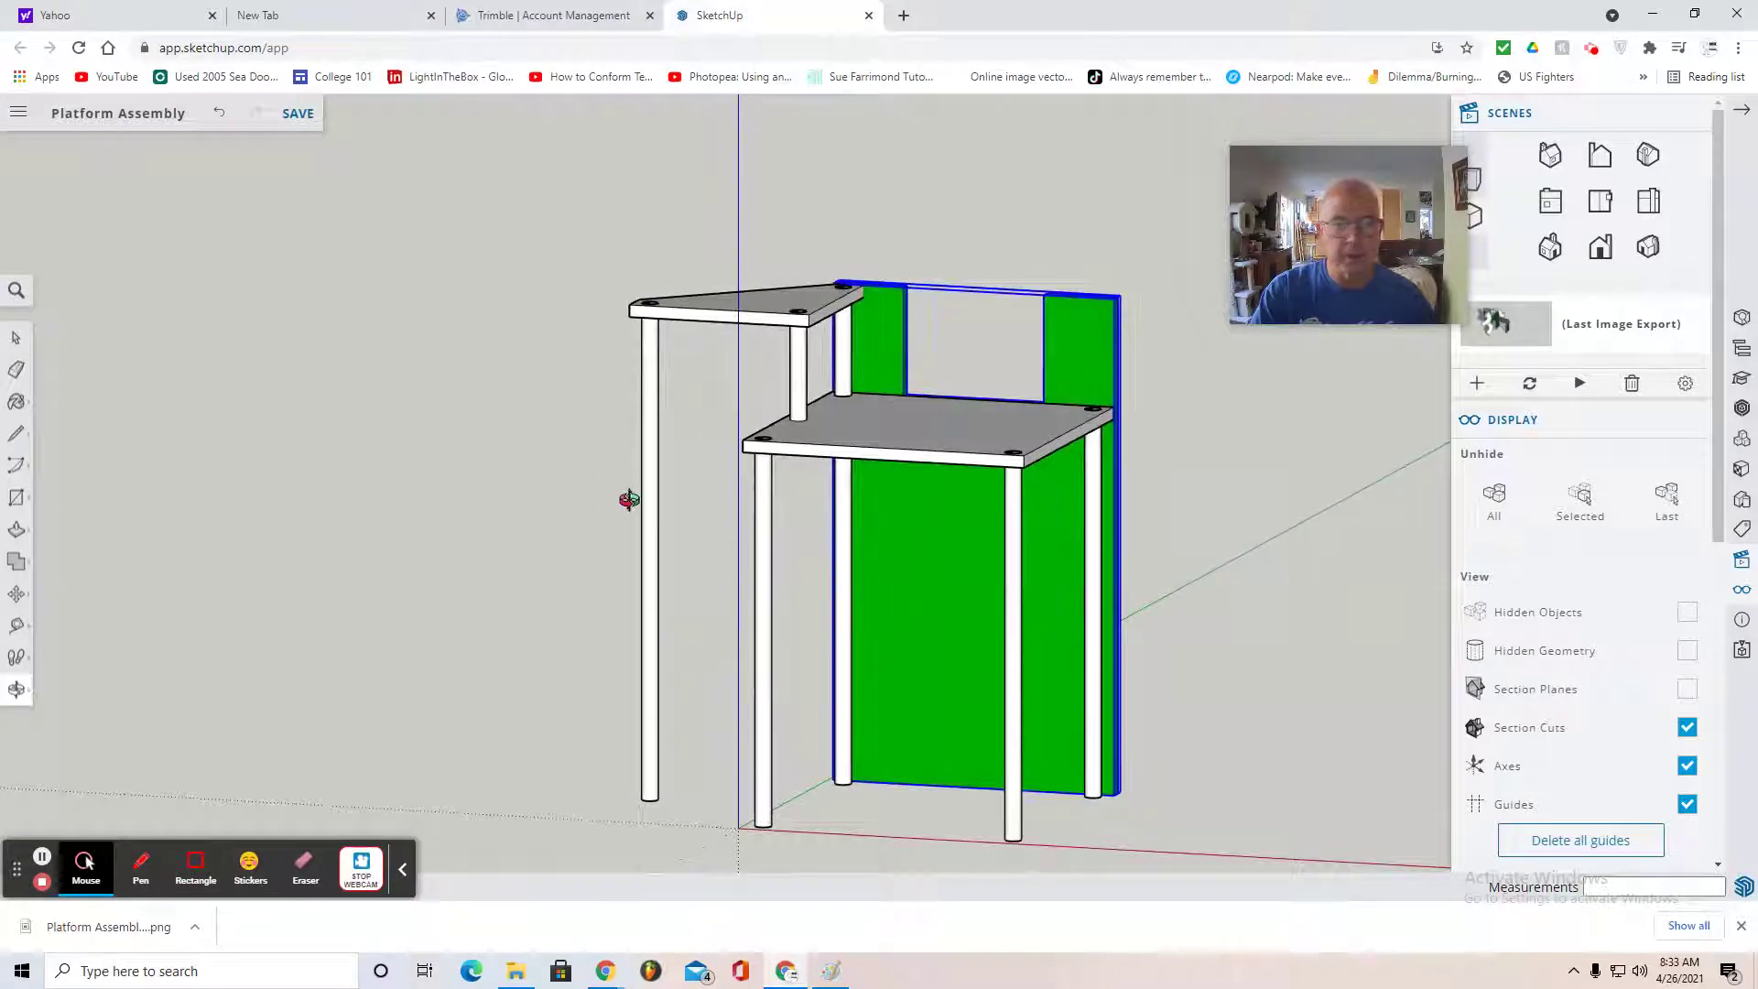
- Import Monkey Bar assembly 3.skp from Playground 2 as a component and place it left of the platform
{"action": "left_click", "coordinate": [17, 113]}
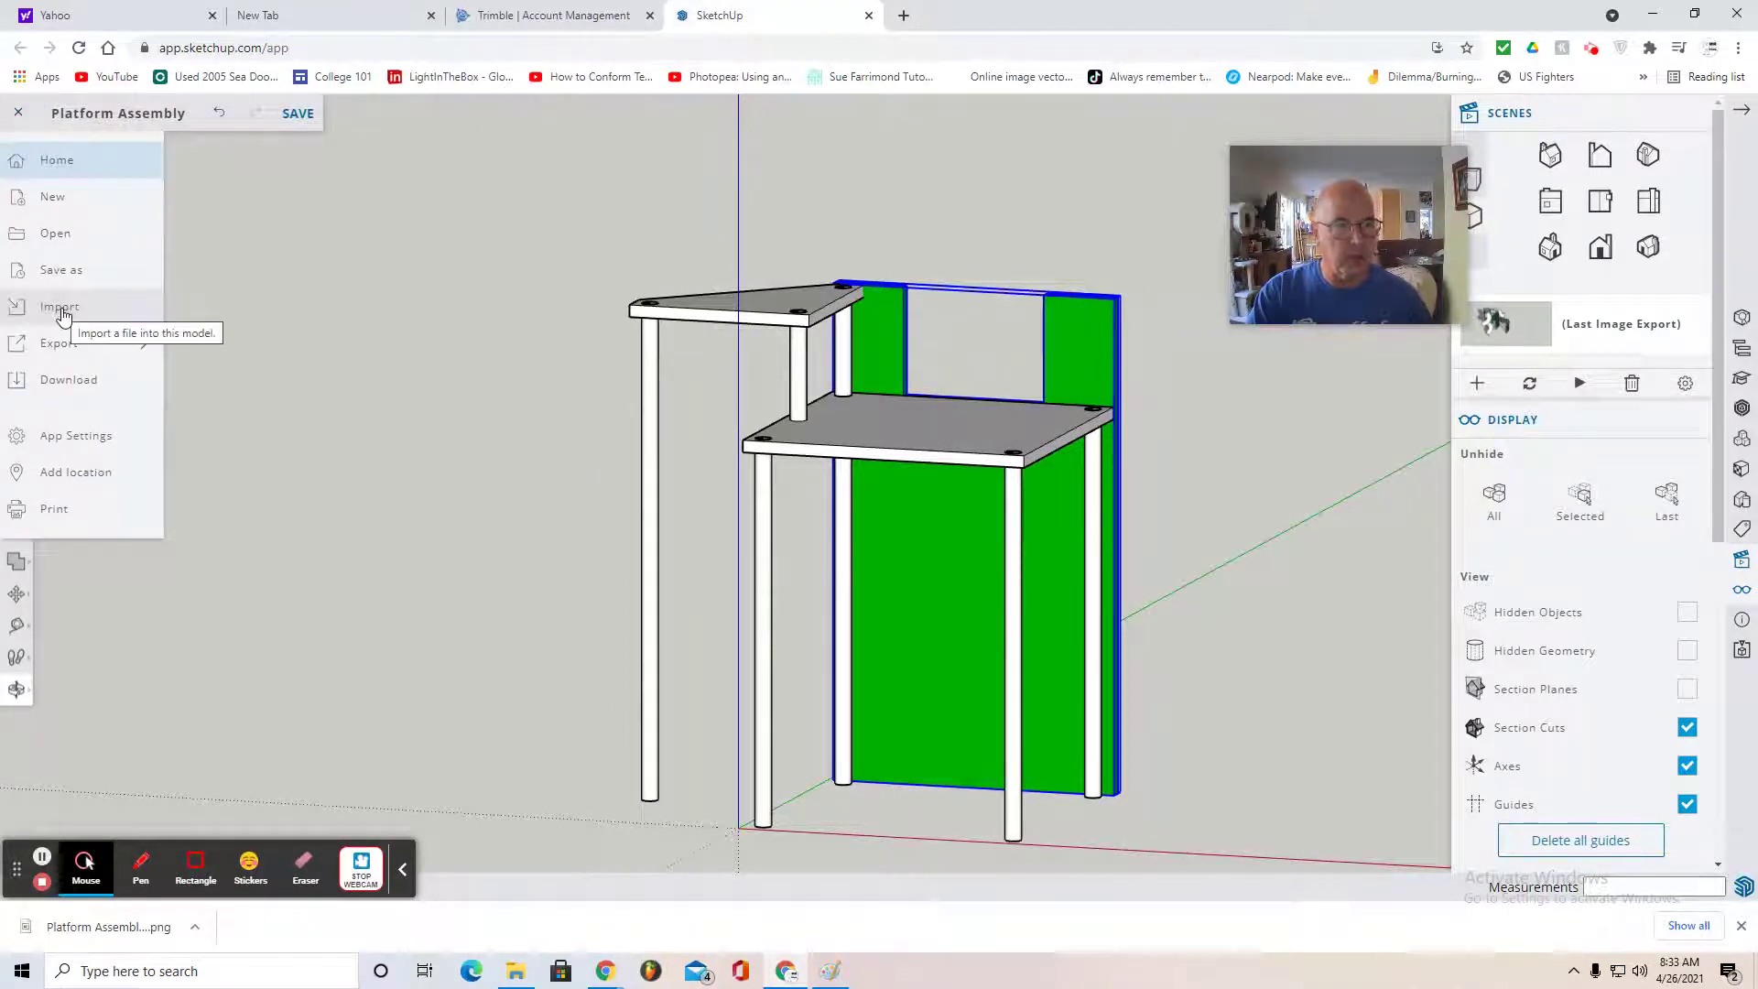
{"action": "left_click", "coordinate": [60, 309]}
{"action": "left_click", "coordinate": [813, 540]}
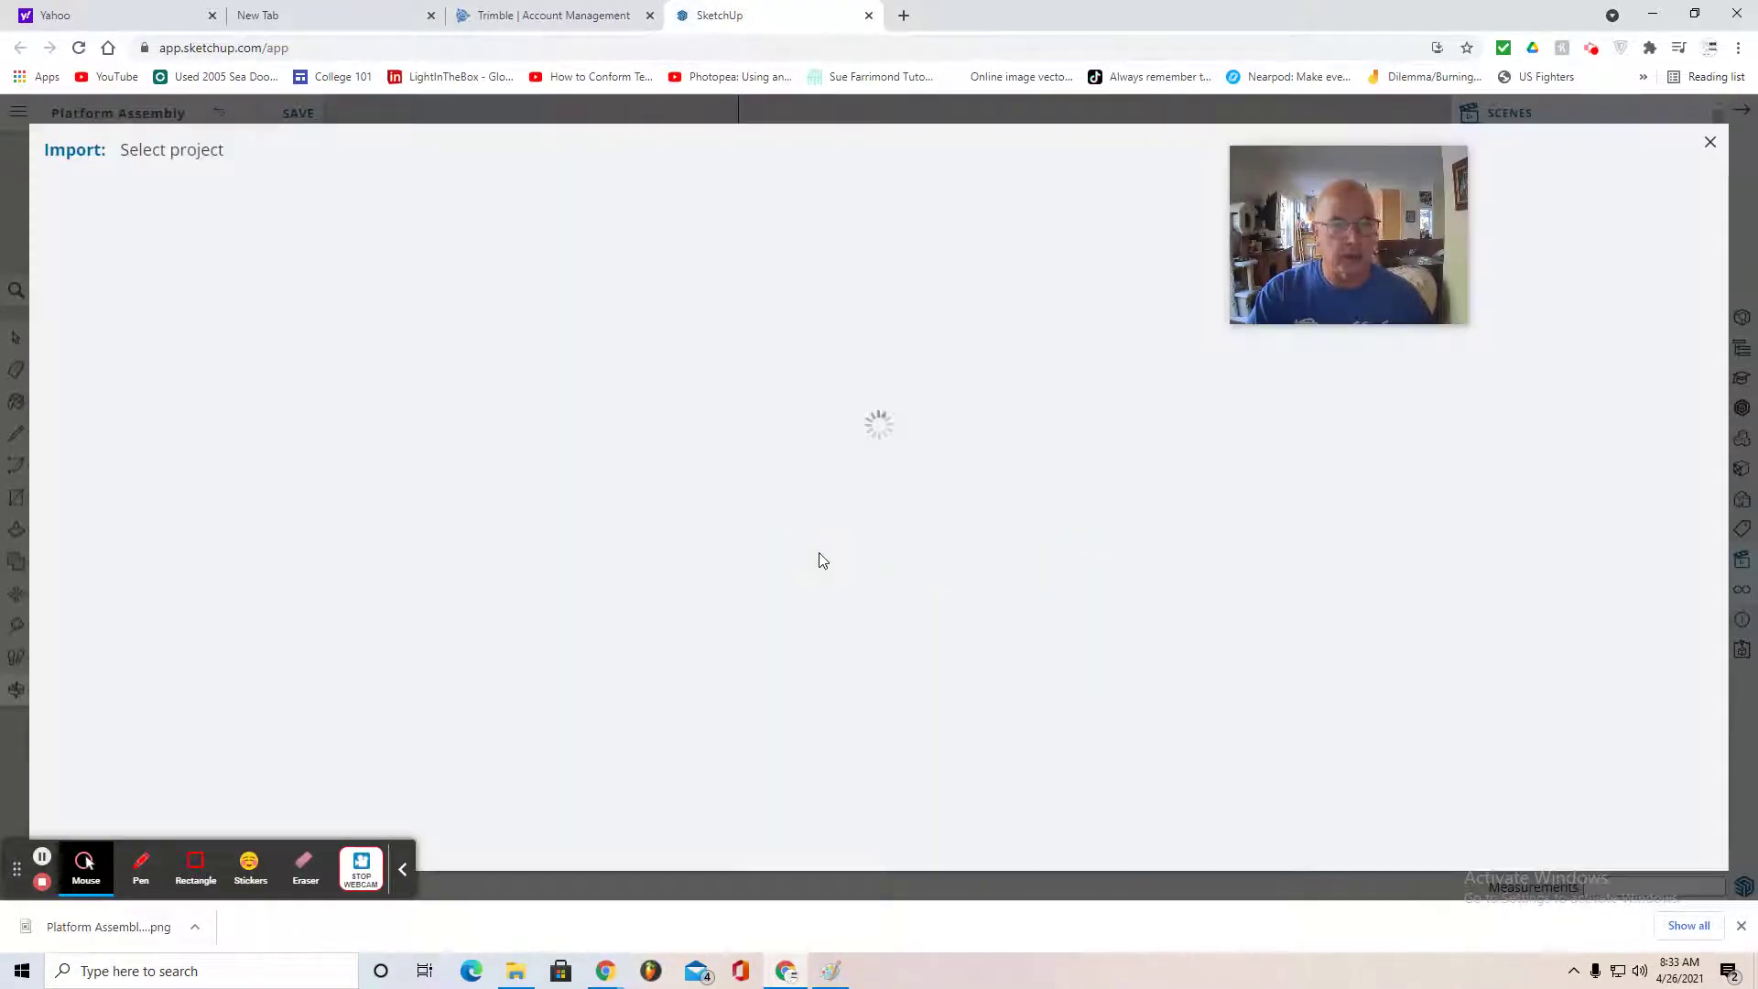
{"action": "left_click", "coordinate": [206, 287]}
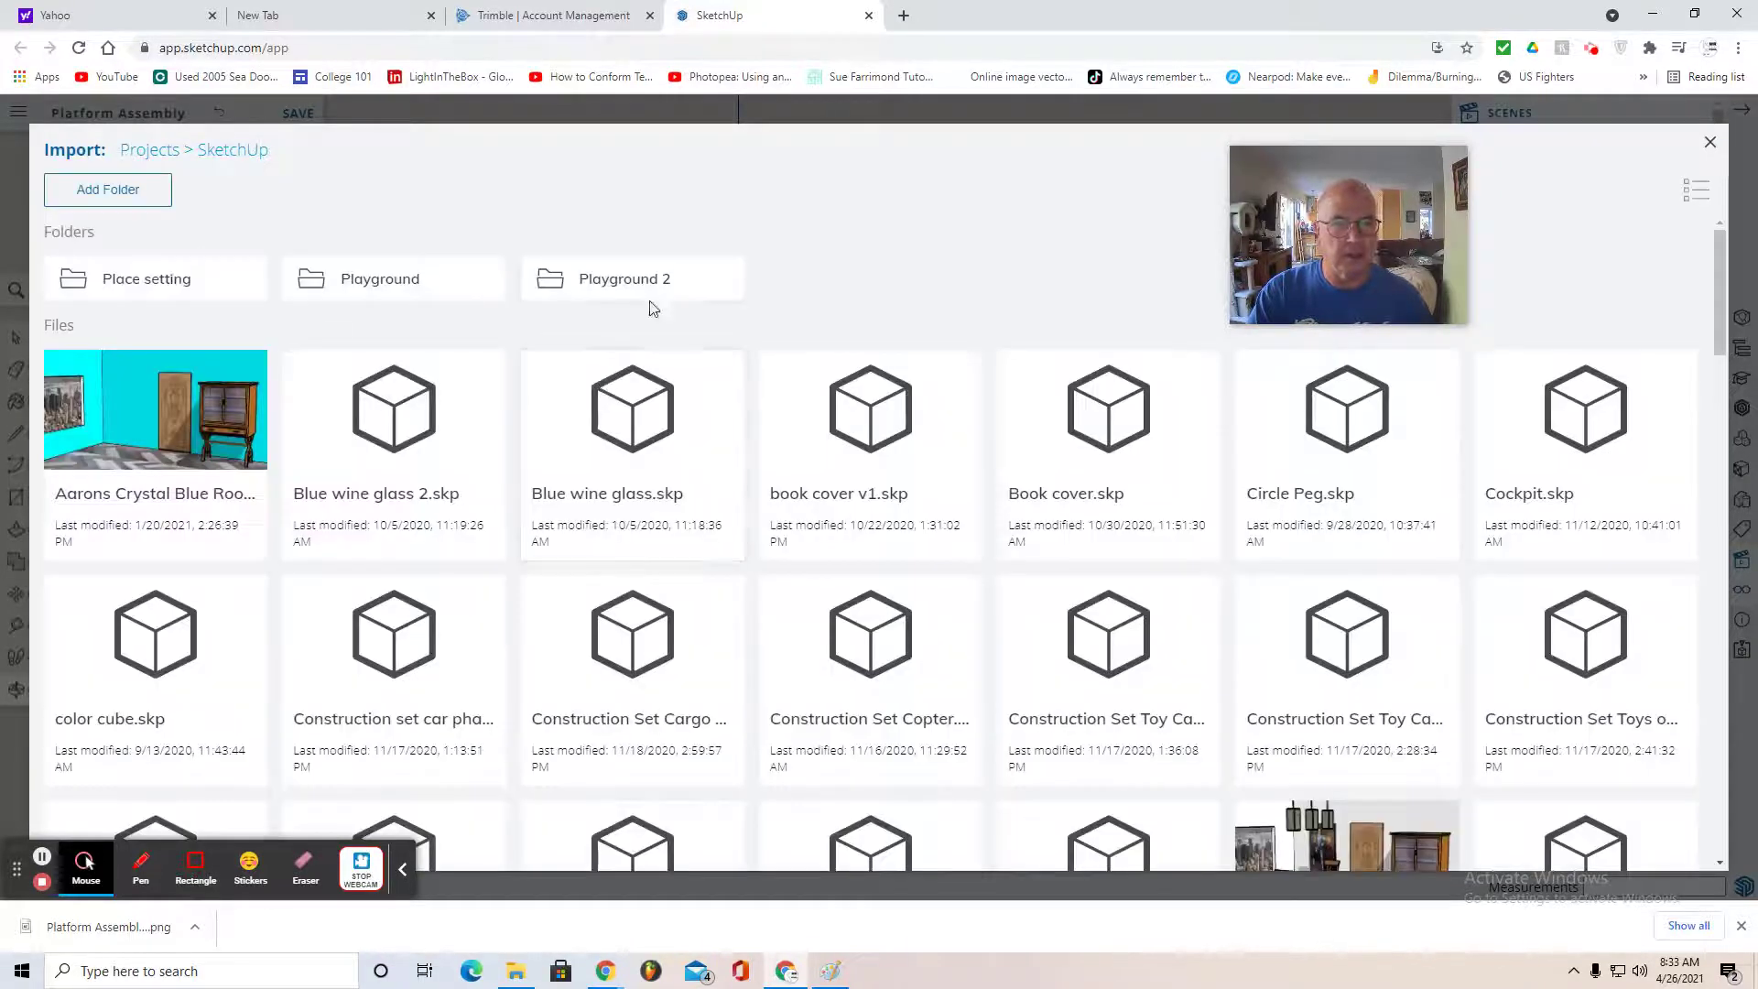
{"action": "left_click", "coordinate": [651, 284]}
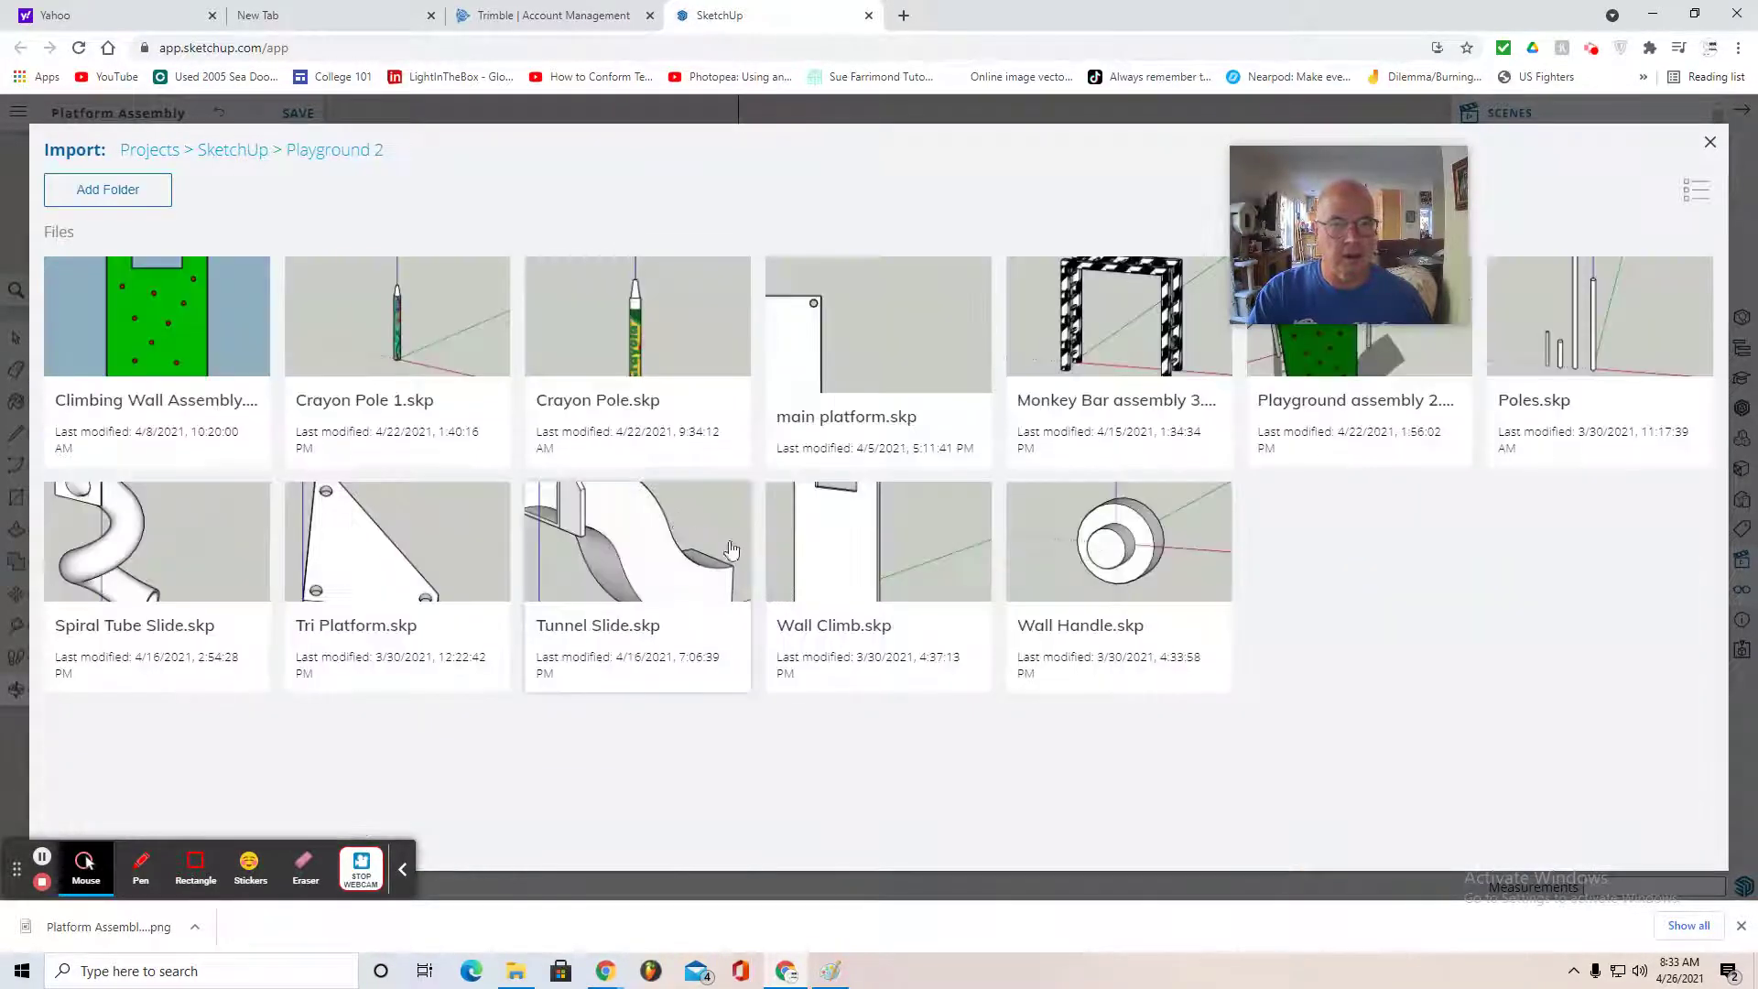
{"action": "left_click", "coordinate": [1080, 336]}
{"action": "left_click", "coordinate": [882, 627]}
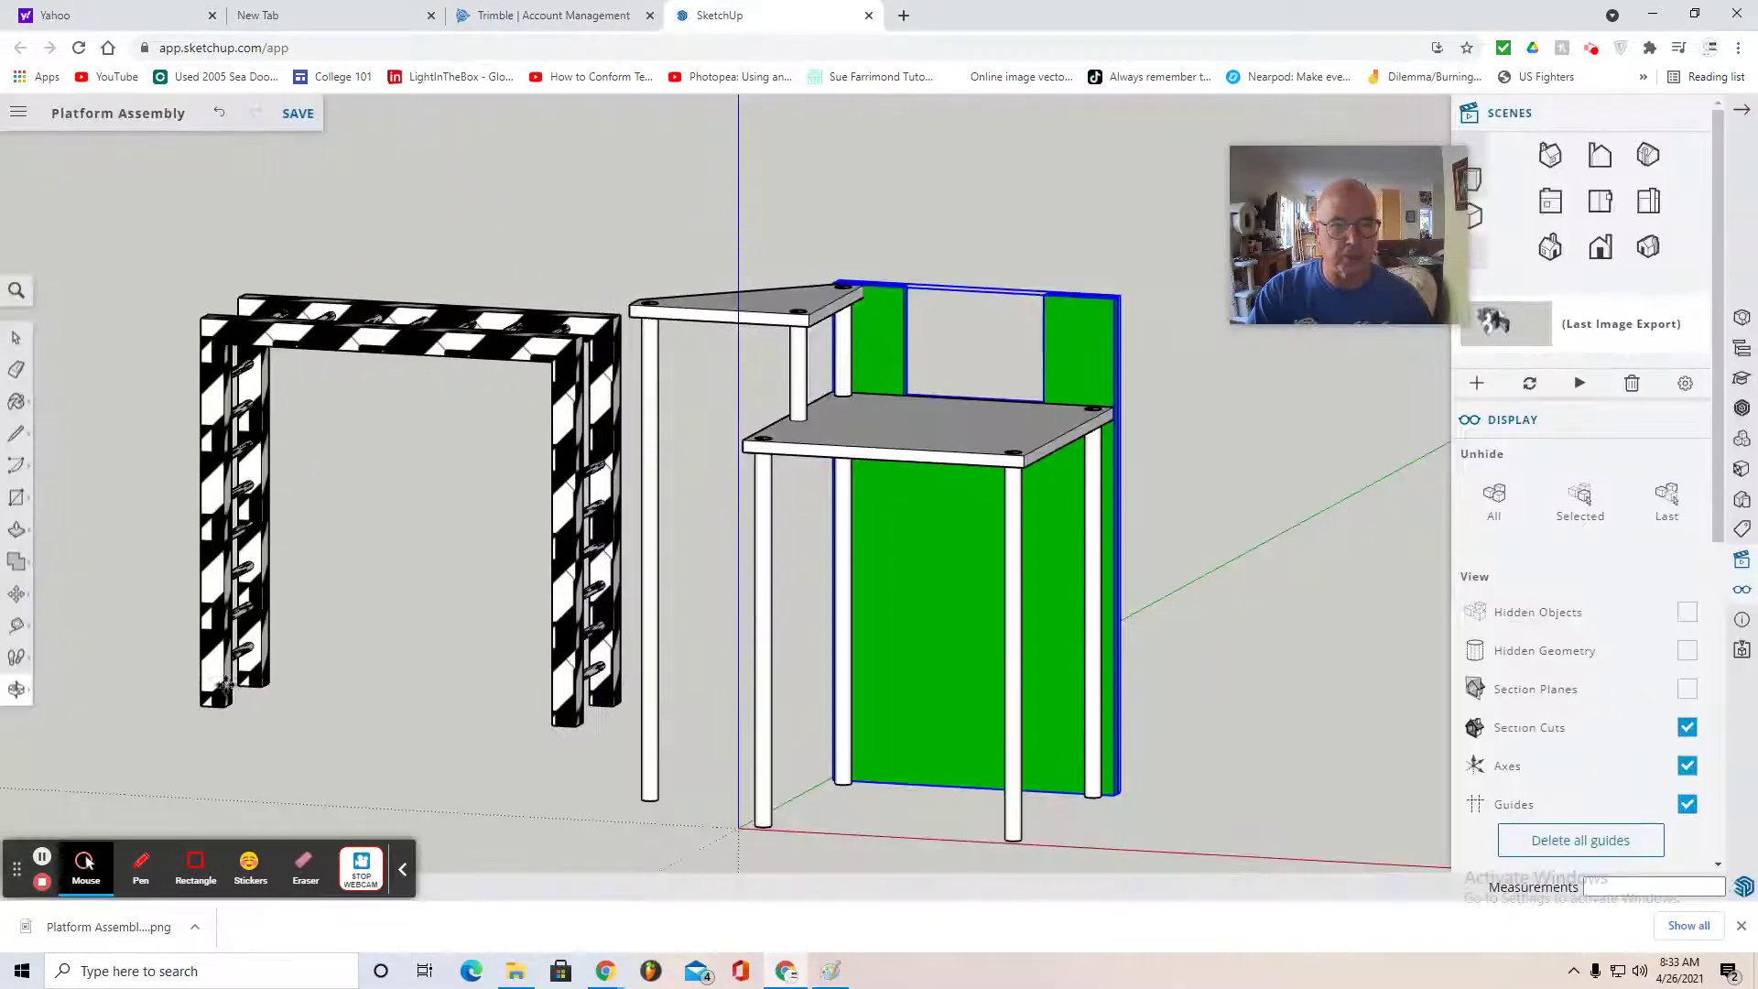
{"action": "left_click", "coordinate": [201, 600]}
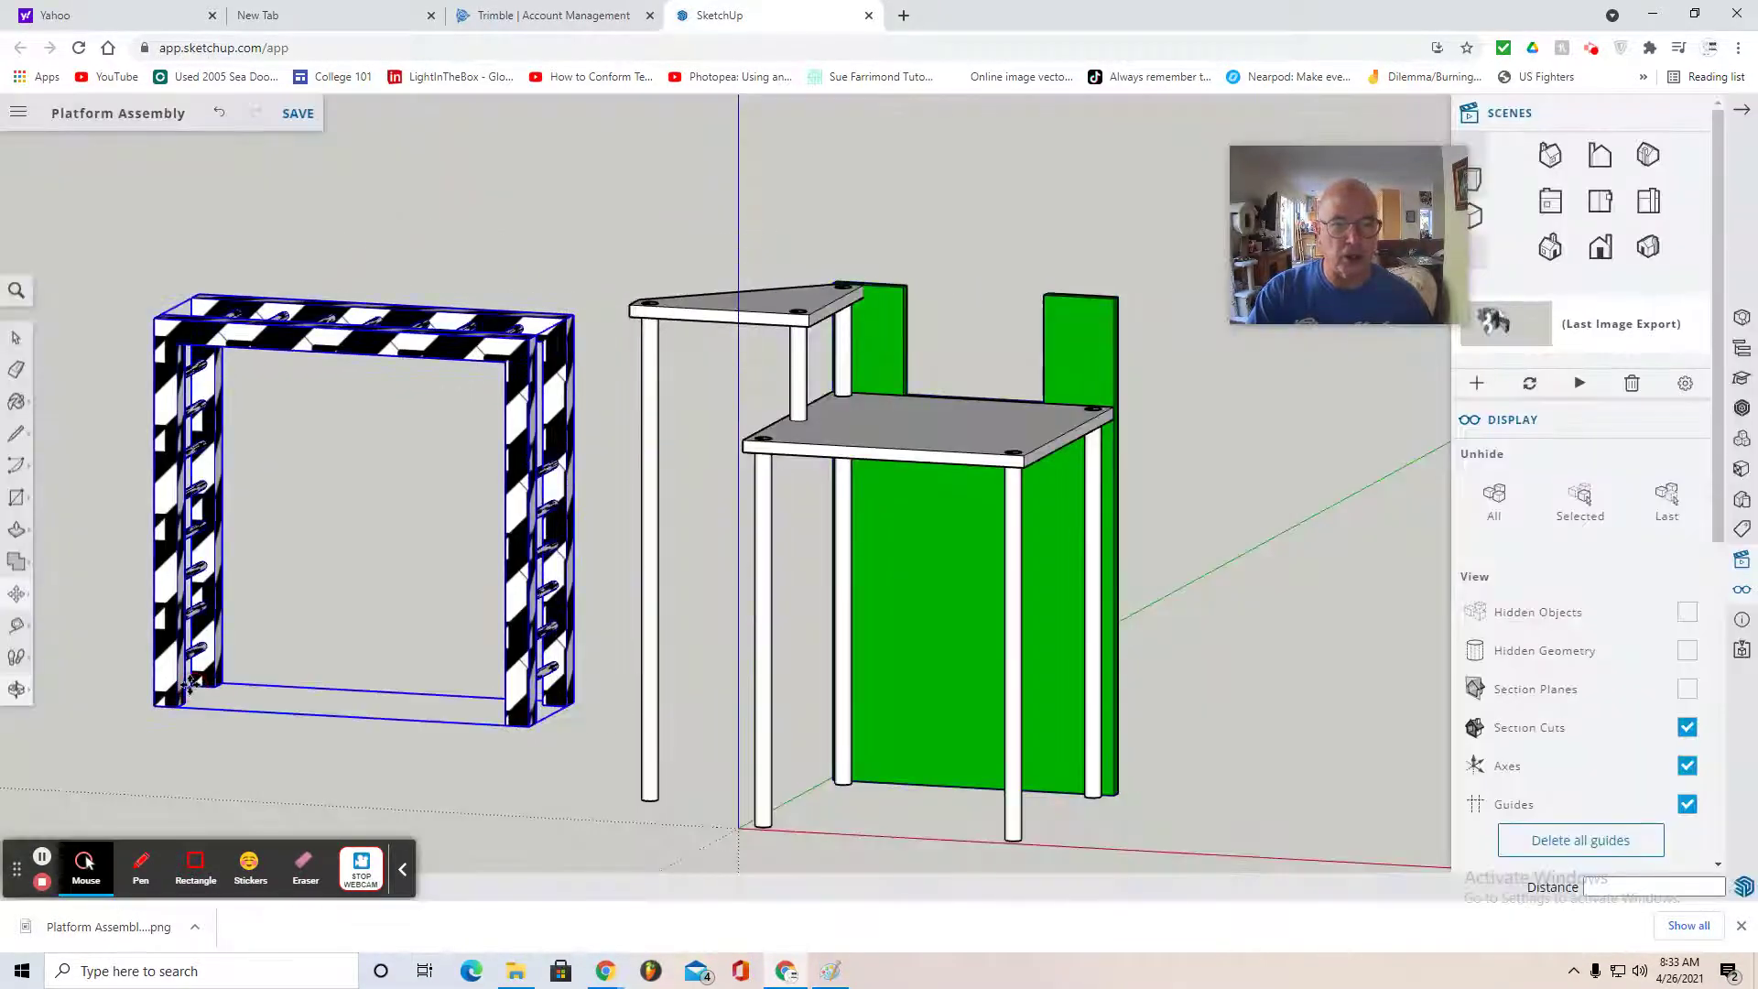
{"action": "left_click", "coordinate": [1600, 211]}
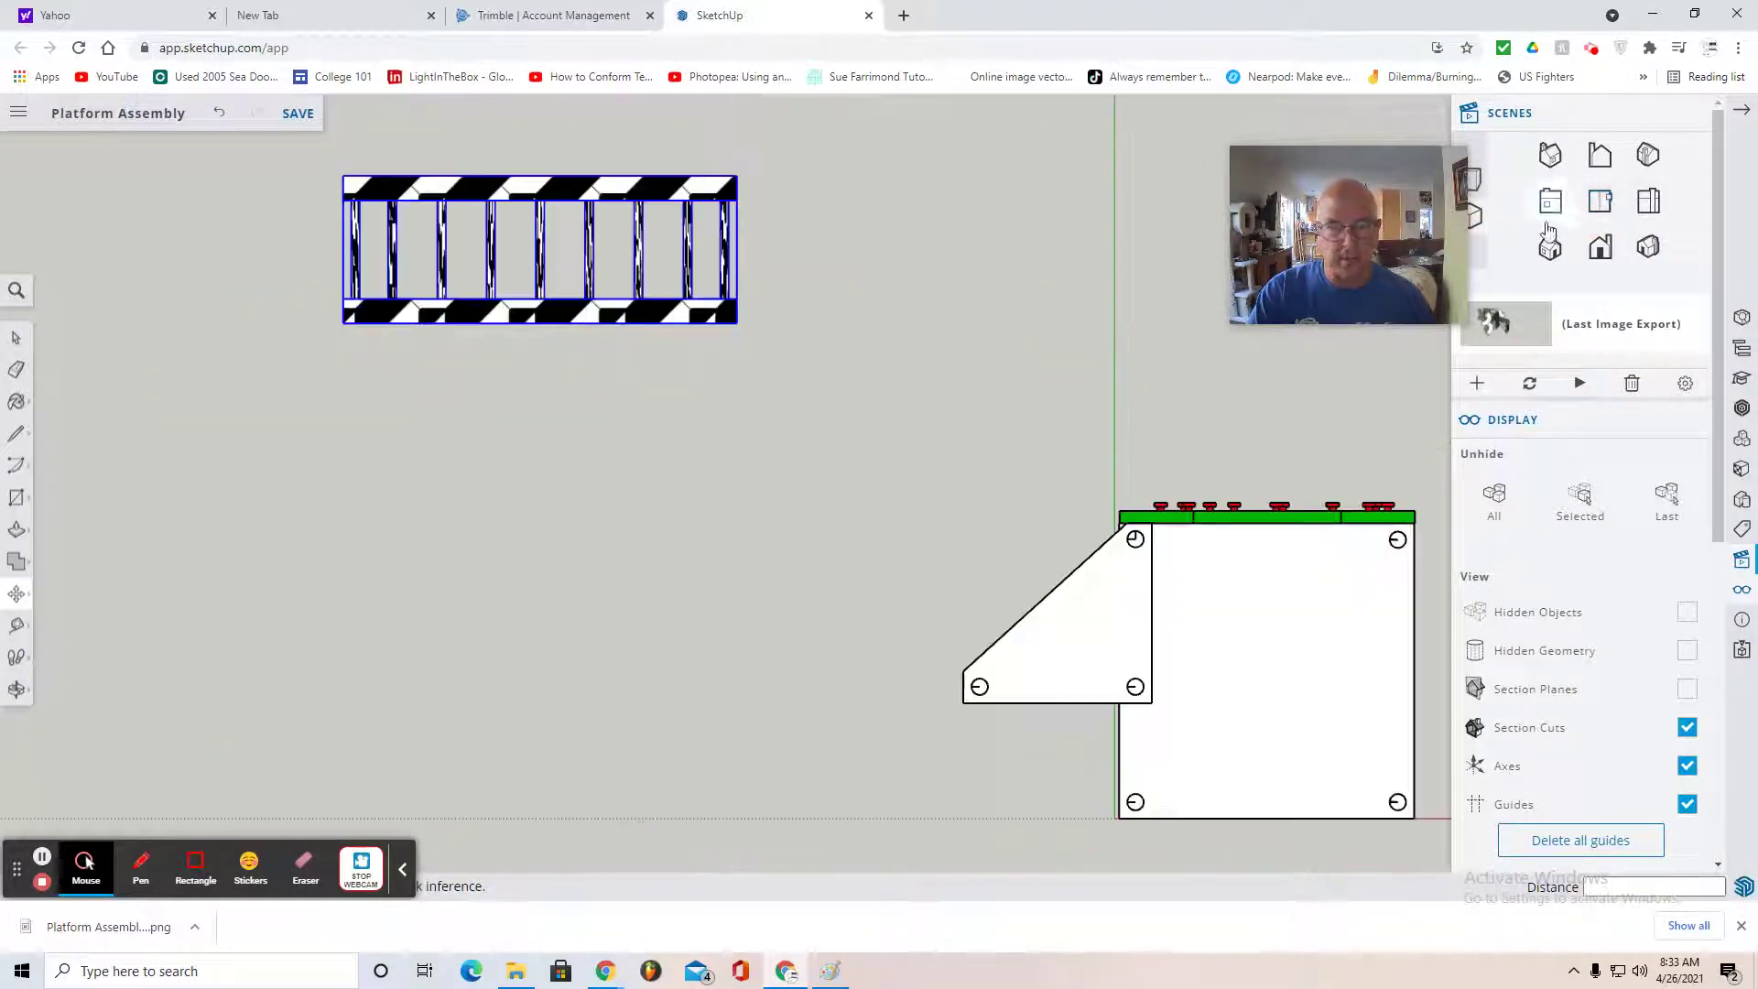
- Rotate the monkey bars 90 degrees in top view
{"action": "scroll", "coordinate": [1300, 392], "scroll_direction": "down", "scroll_amount": 4}
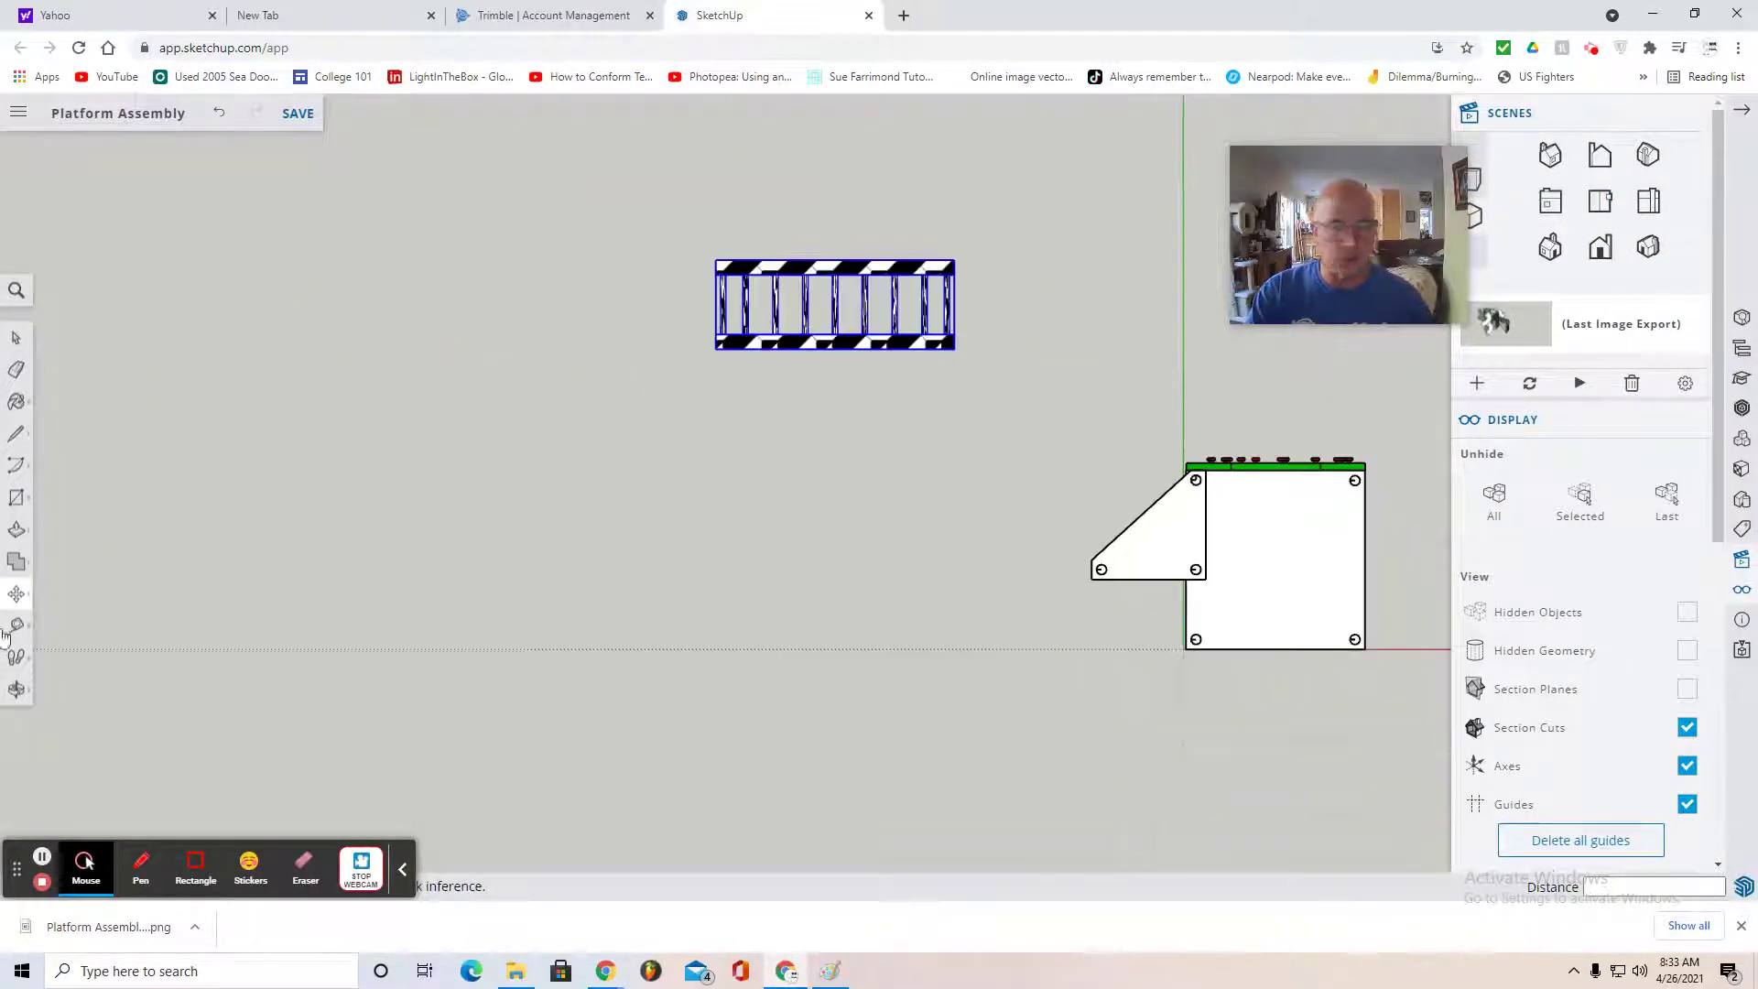
{"action": "left_click", "coordinate": [17, 593]}
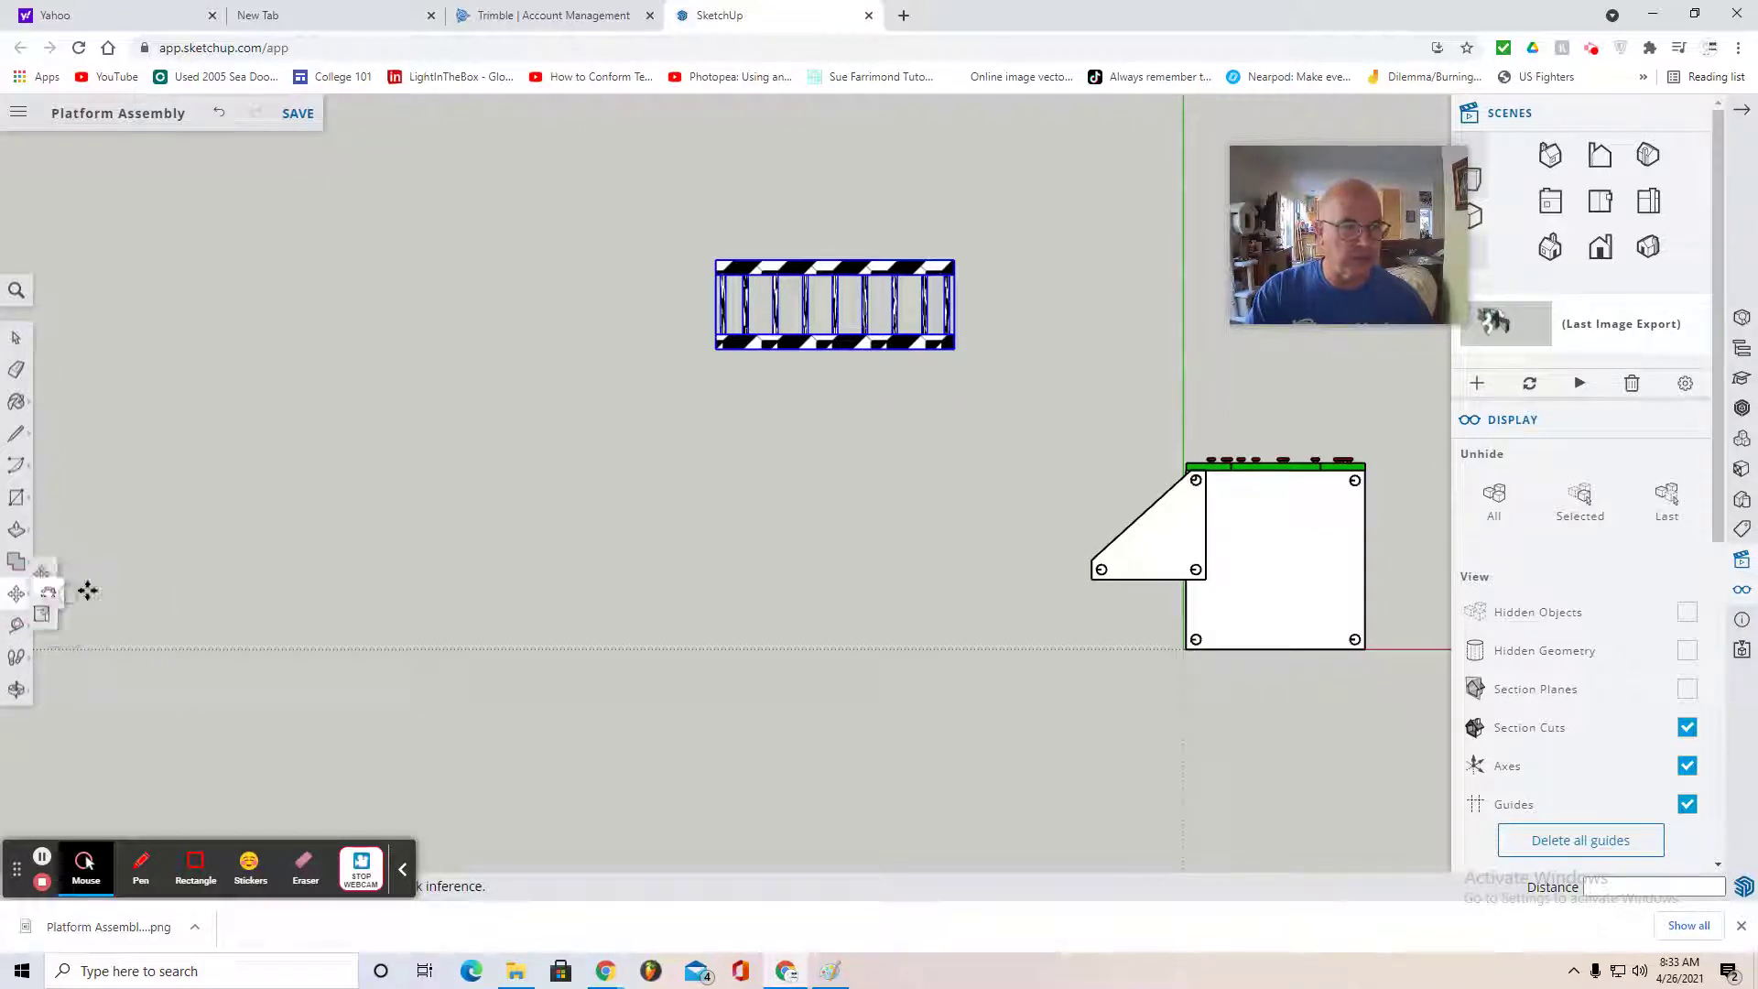
{"action": "left_click", "coordinate": [29, 616]}
{"action": "left_click", "coordinate": [78, 600]}
{"action": "left_click", "coordinate": [944, 431]}
{"action": "left_click", "coordinate": [732, 431]}
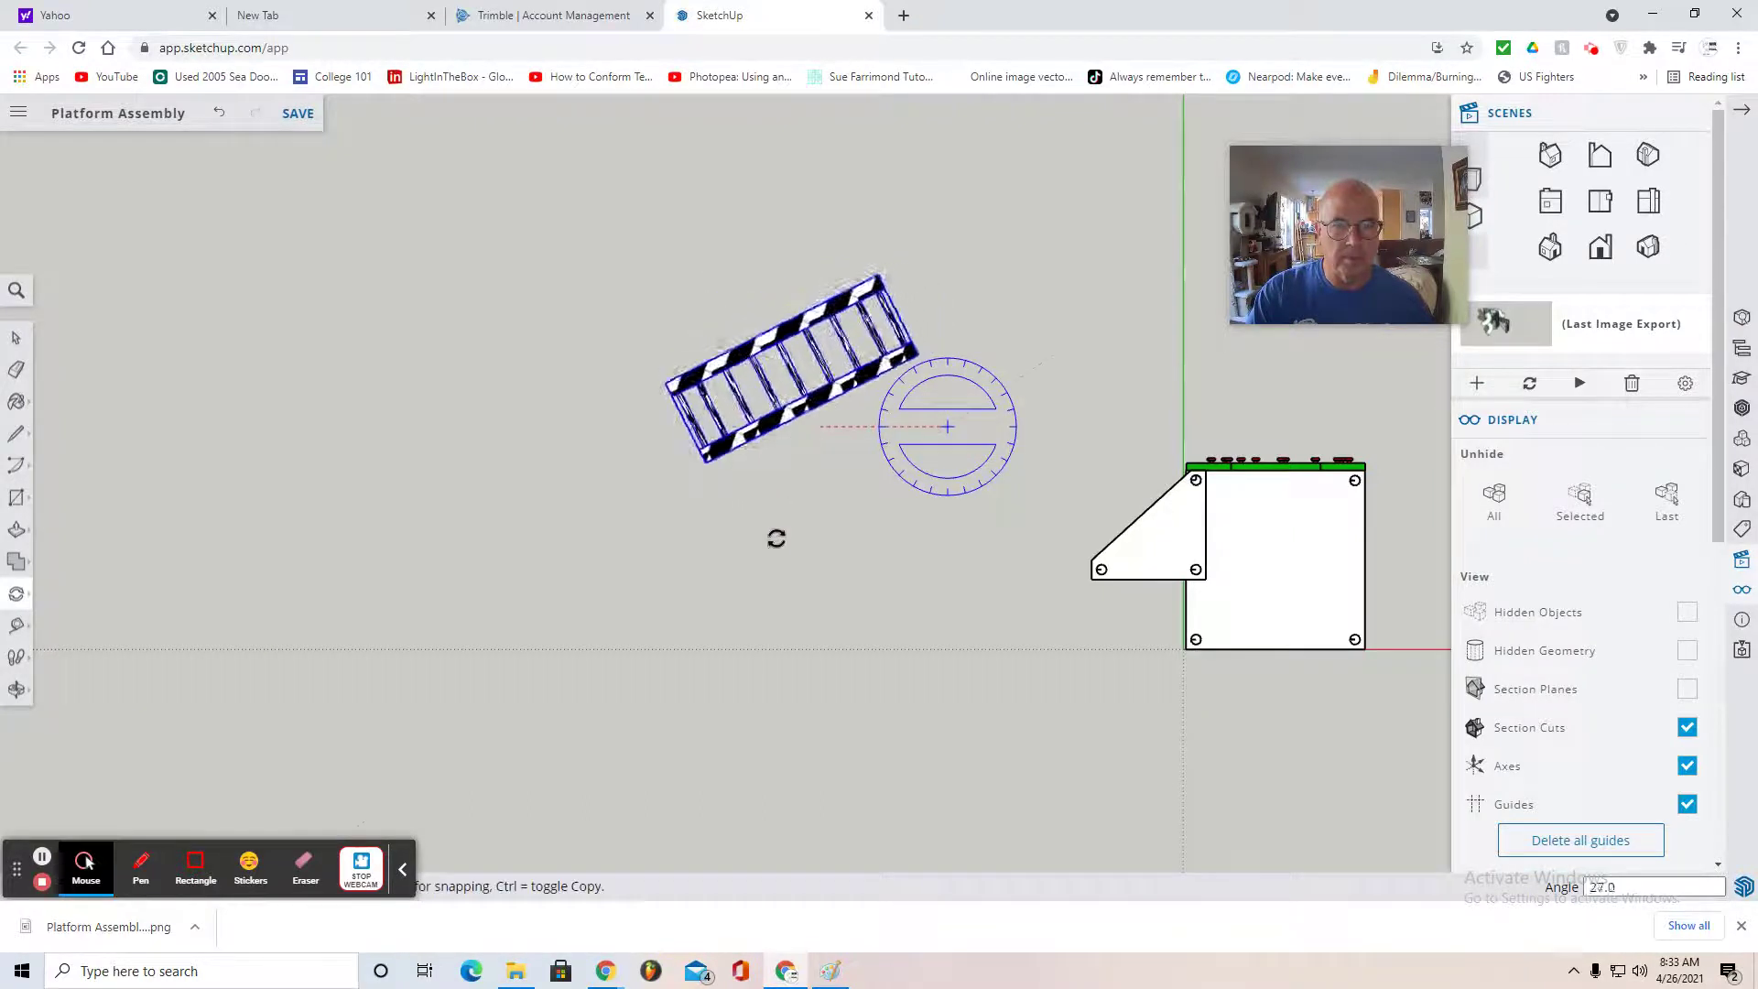
{"action": "left_click", "coordinate": [936, 640]}
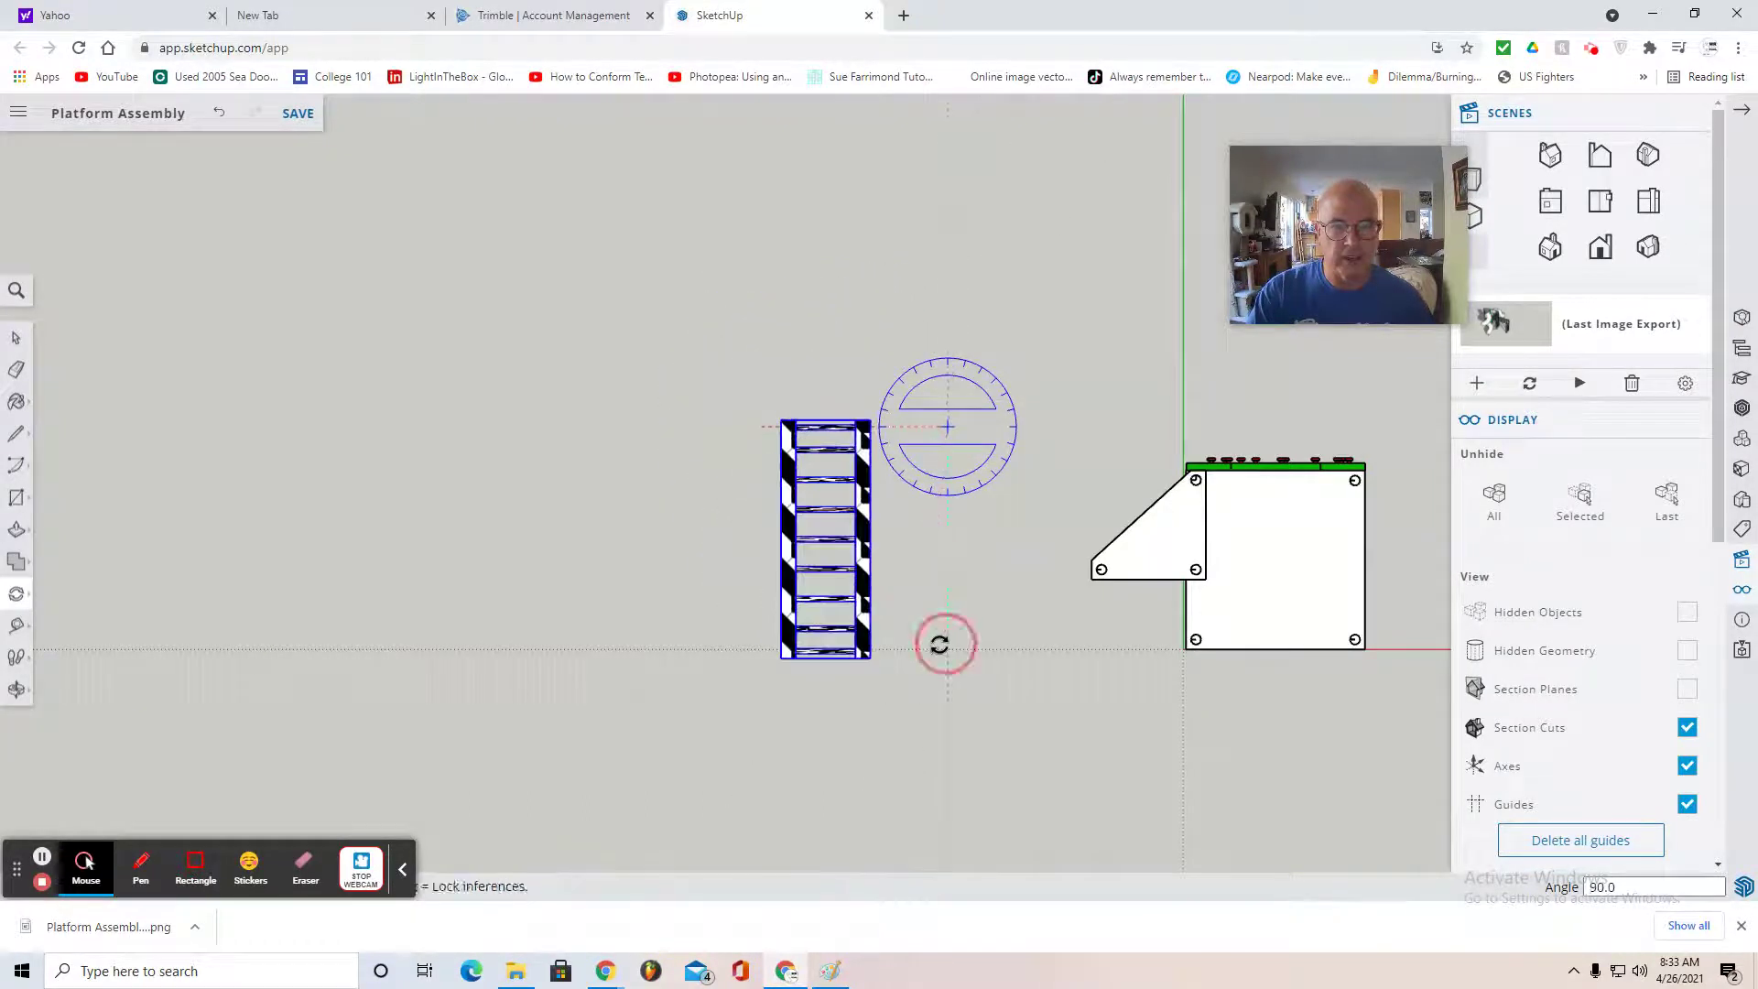
- Snap the monkey bars against the platform's corner, then view the assembly in 3D perspective
{"action": "left_click", "coordinate": [34, 598]}
{"action": "left_click", "coordinate": [60, 570]}
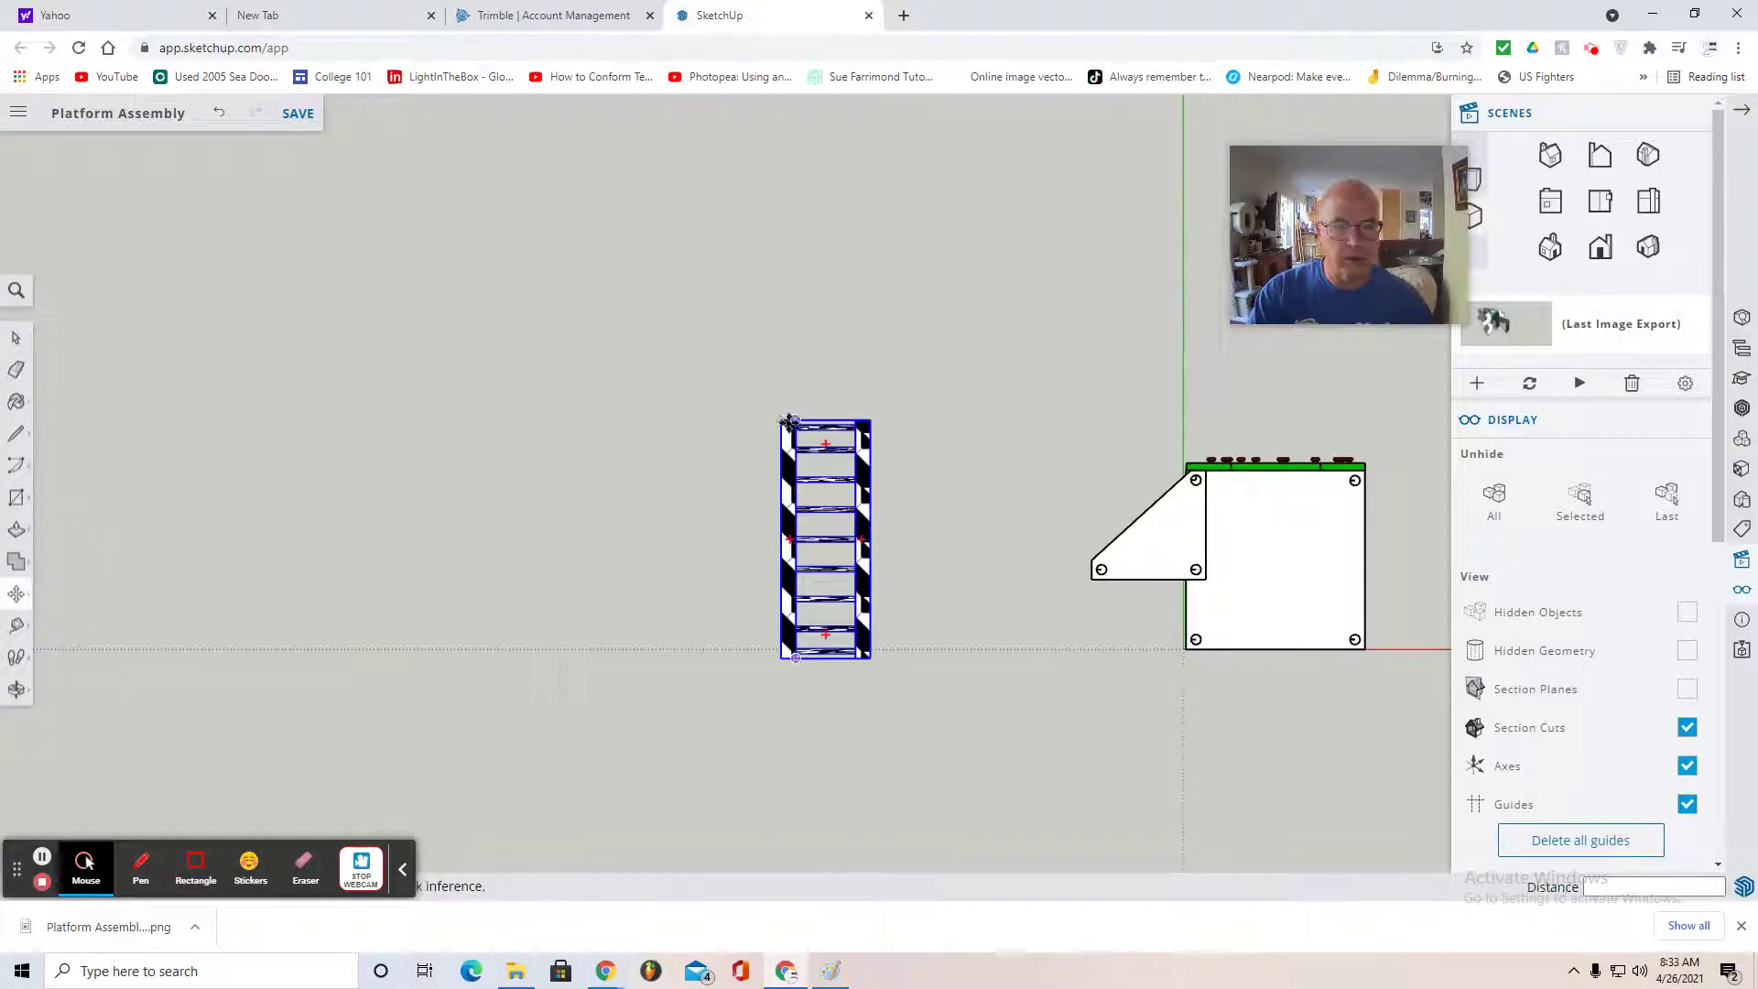
{"action": "left_click_drag", "start_coordinate": [781, 420], "coordinate": [1188, 648]}
{"action": "left_click", "coordinate": [17, 691]}
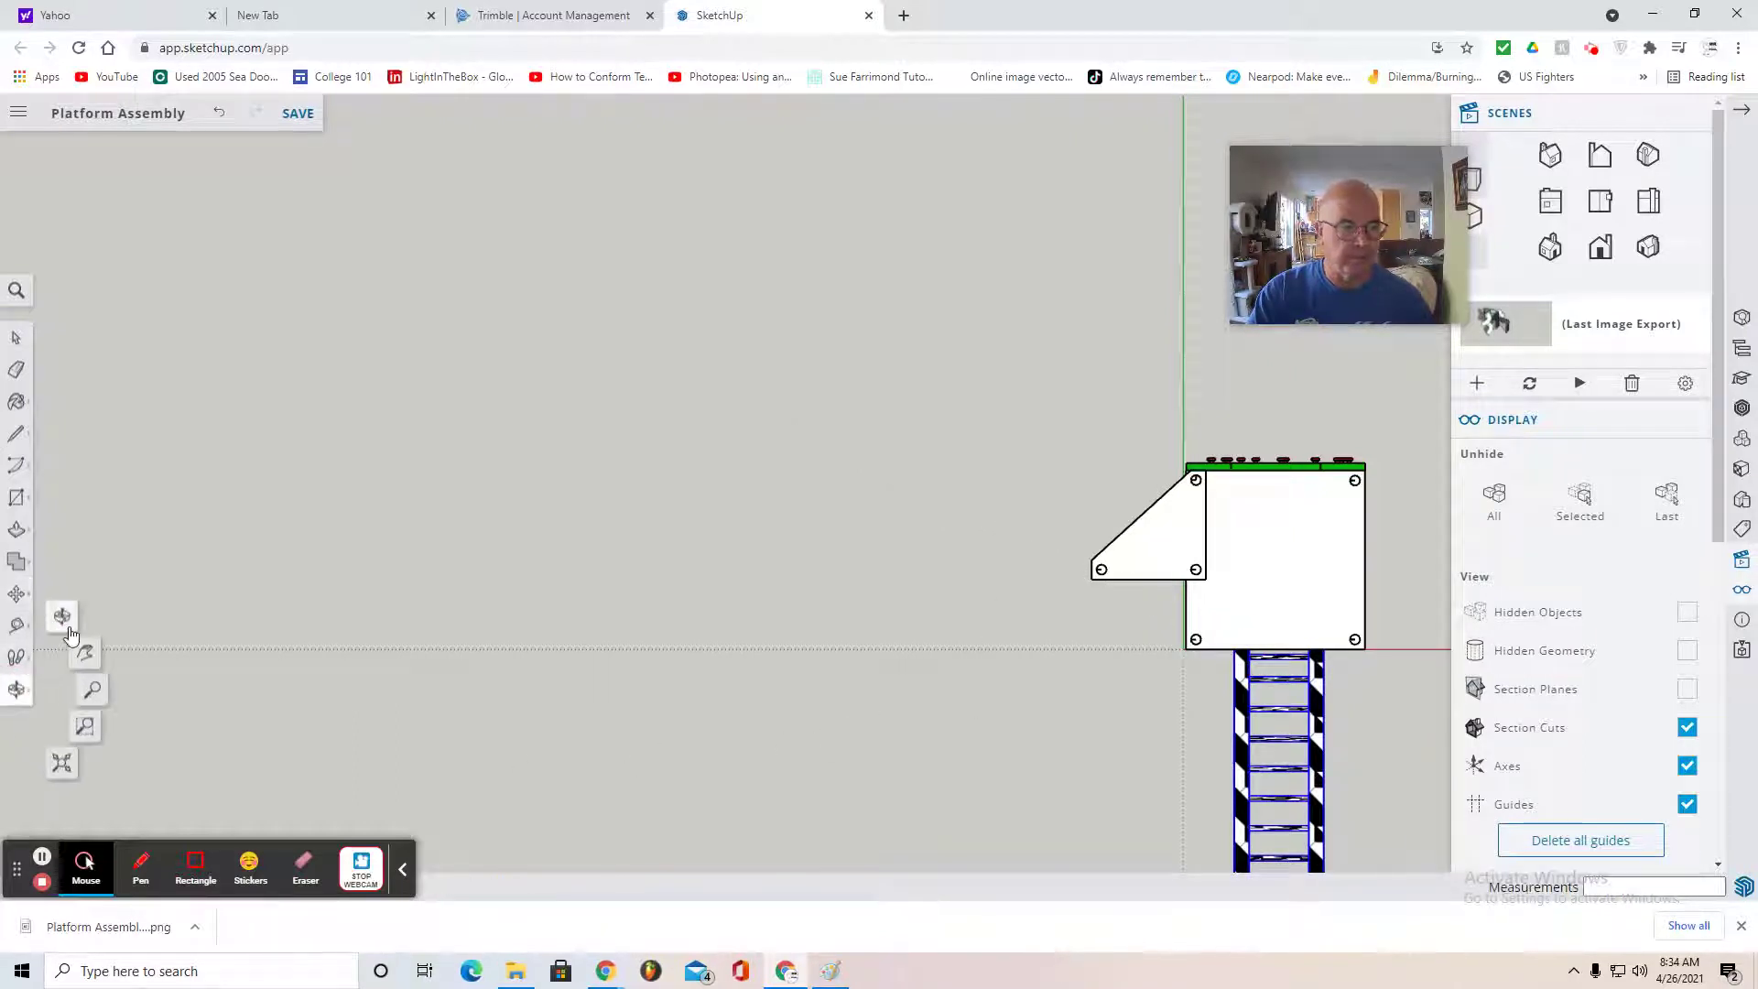
{"action": "left_click", "coordinate": [70, 632]}
{"action": "left_click_drag", "start_coordinate": [486, 717], "coordinate": [315, 455]}
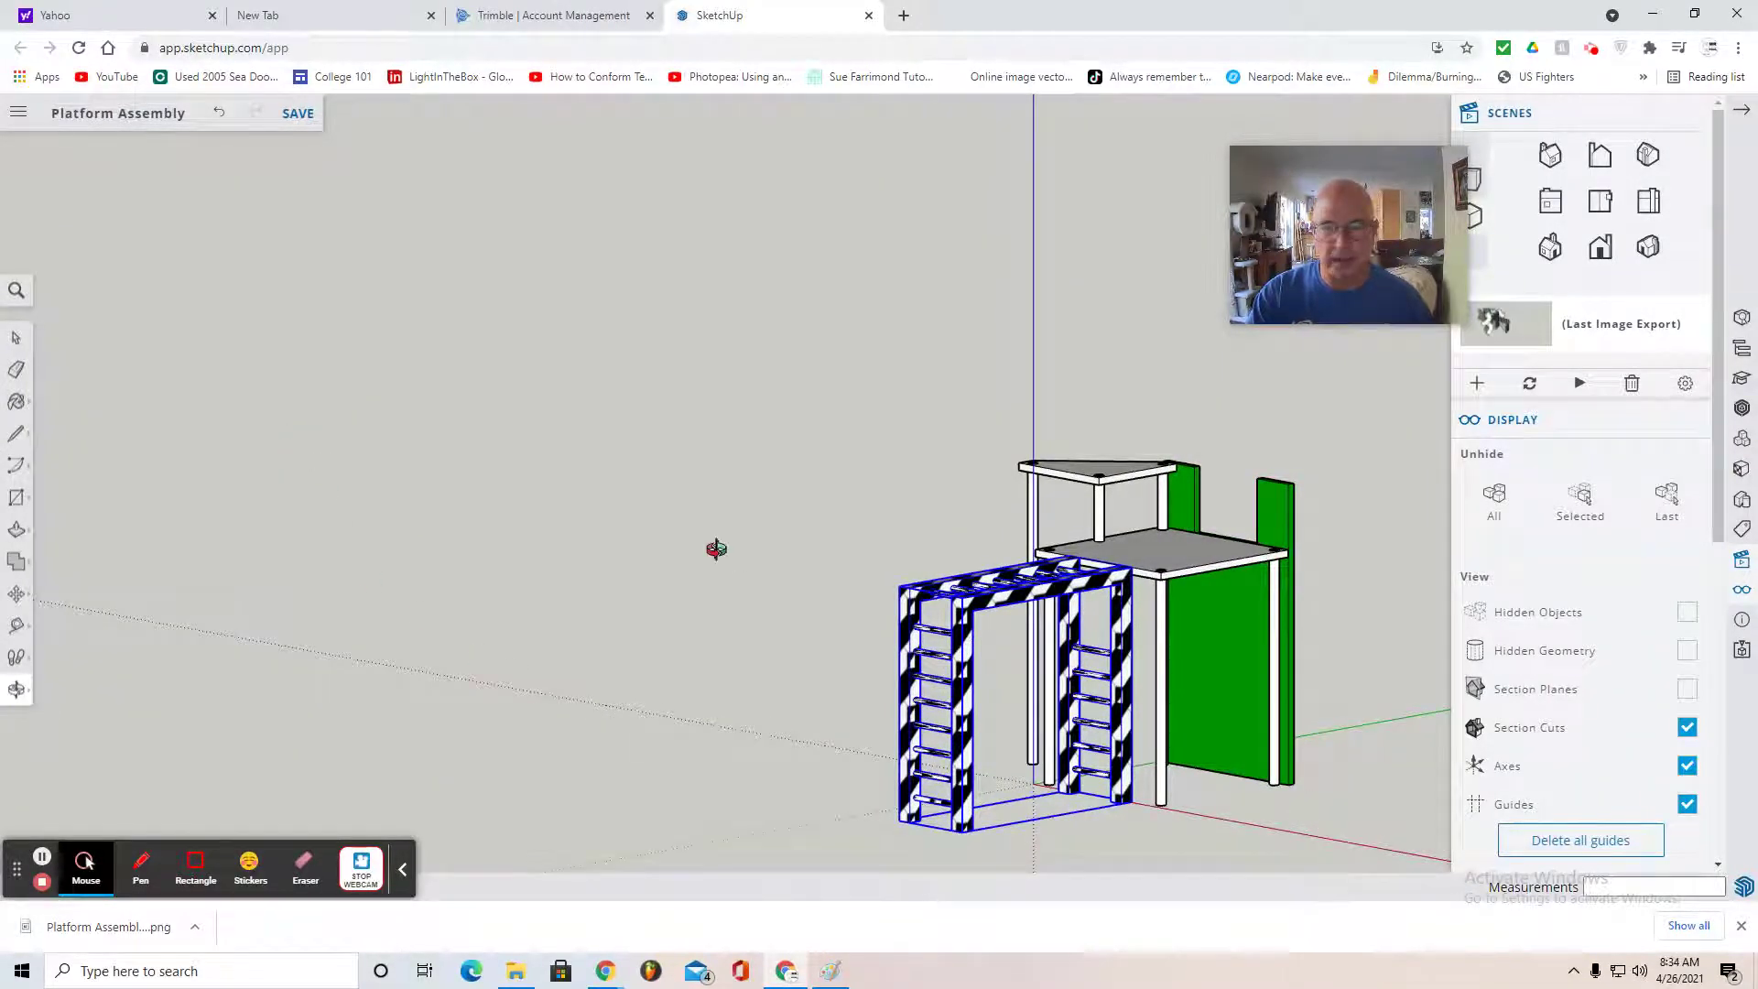
{"action": "left_click", "coordinate": [16, 692]}
{"action": "left_click", "coordinate": [98, 641]}
{"action": "left_click_drag", "start_coordinate": [667, 514], "coordinate": [371, 397]}
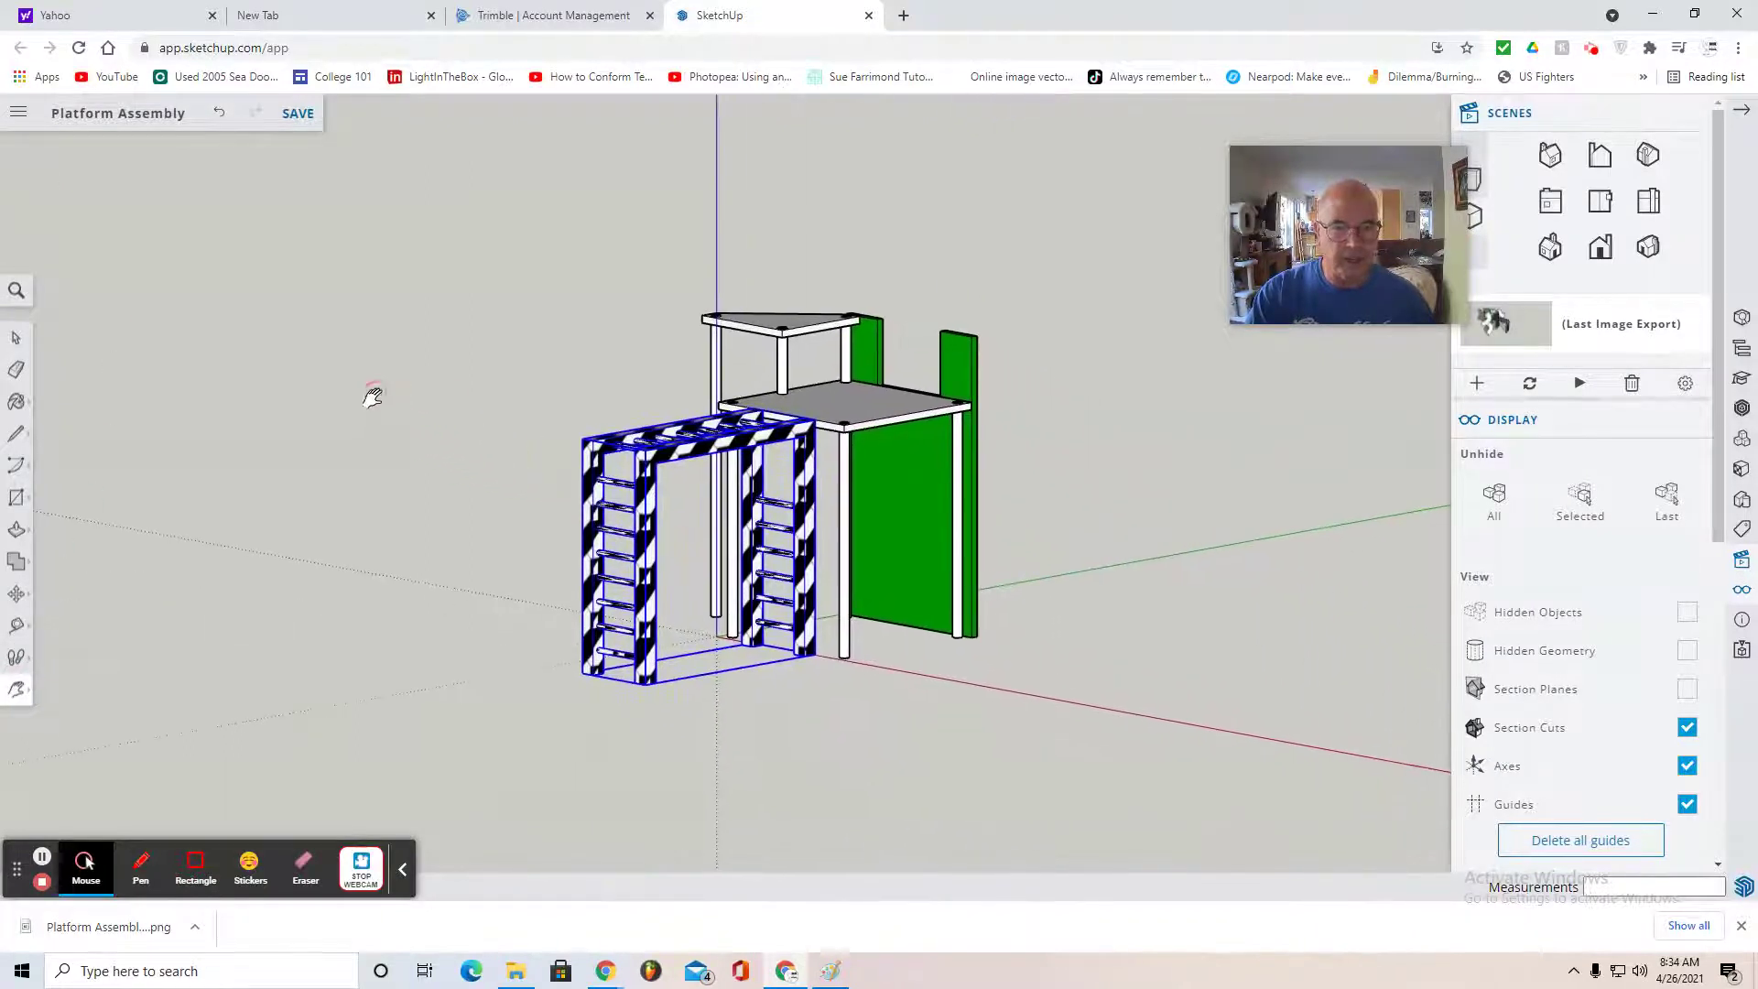
- Import Tunnel Slide.skp from the Playground 2 folder as a component
{"action": "left_click", "coordinate": [16, 117]}
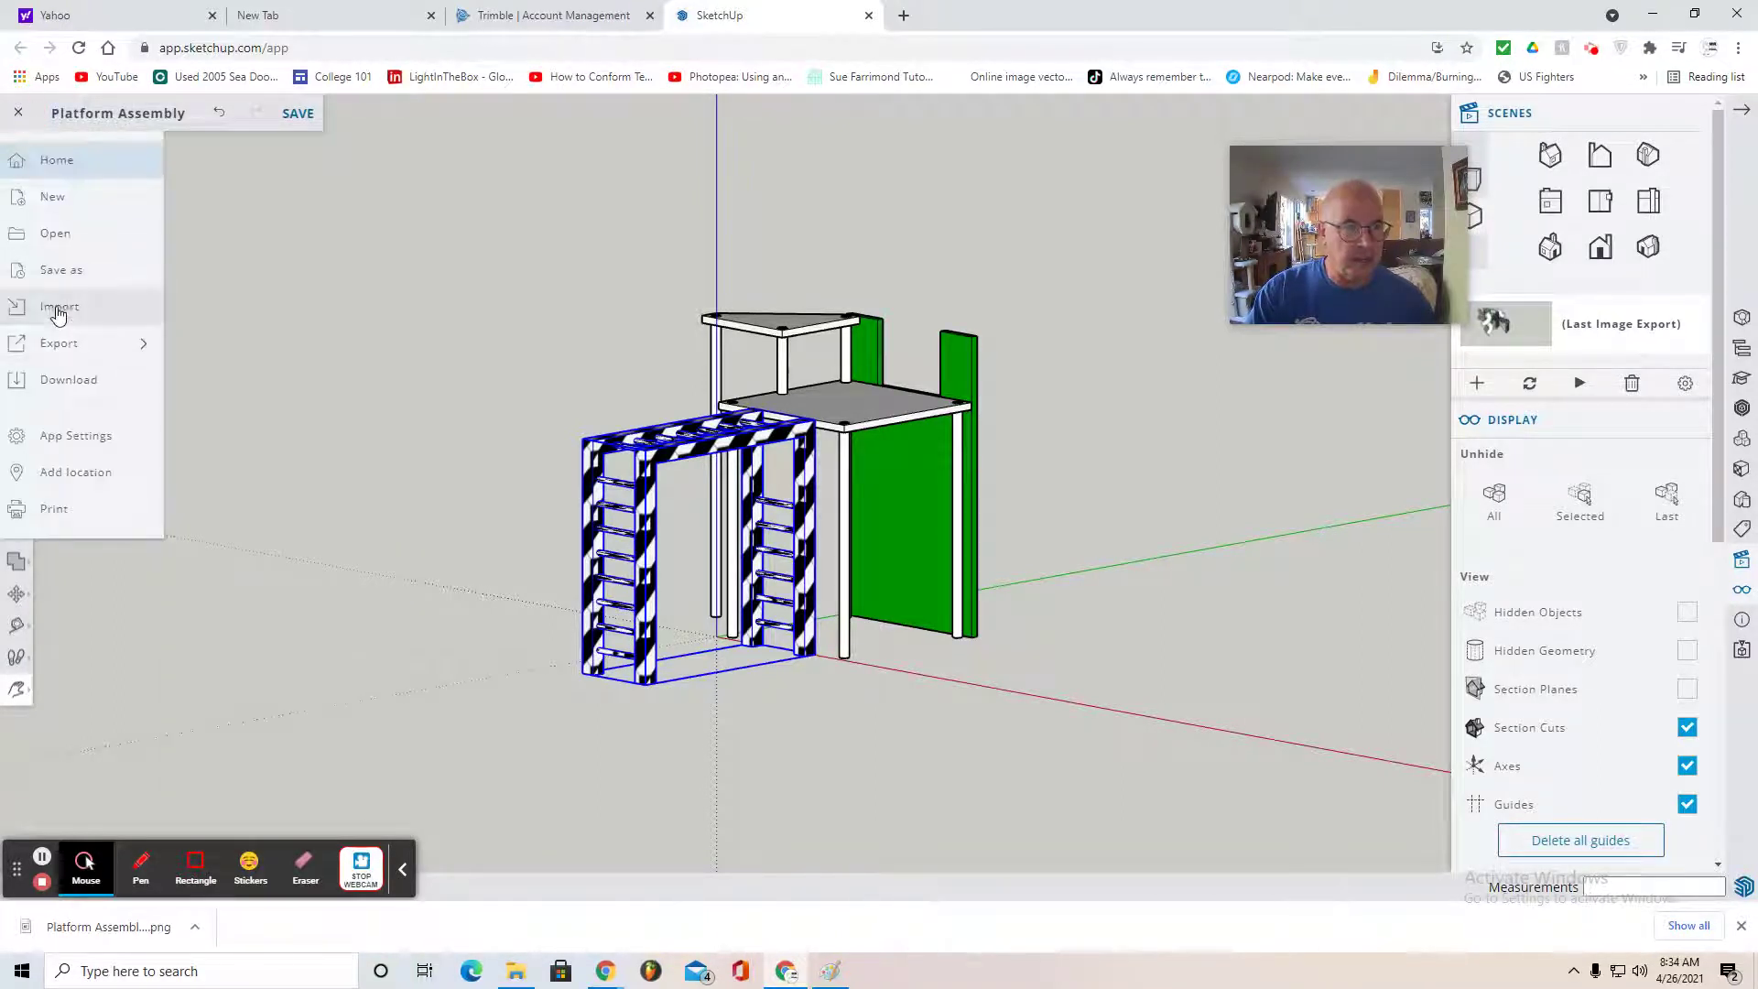
{"action": "left_click", "coordinate": [57, 304]}
{"action": "left_click", "coordinate": [810, 540]}
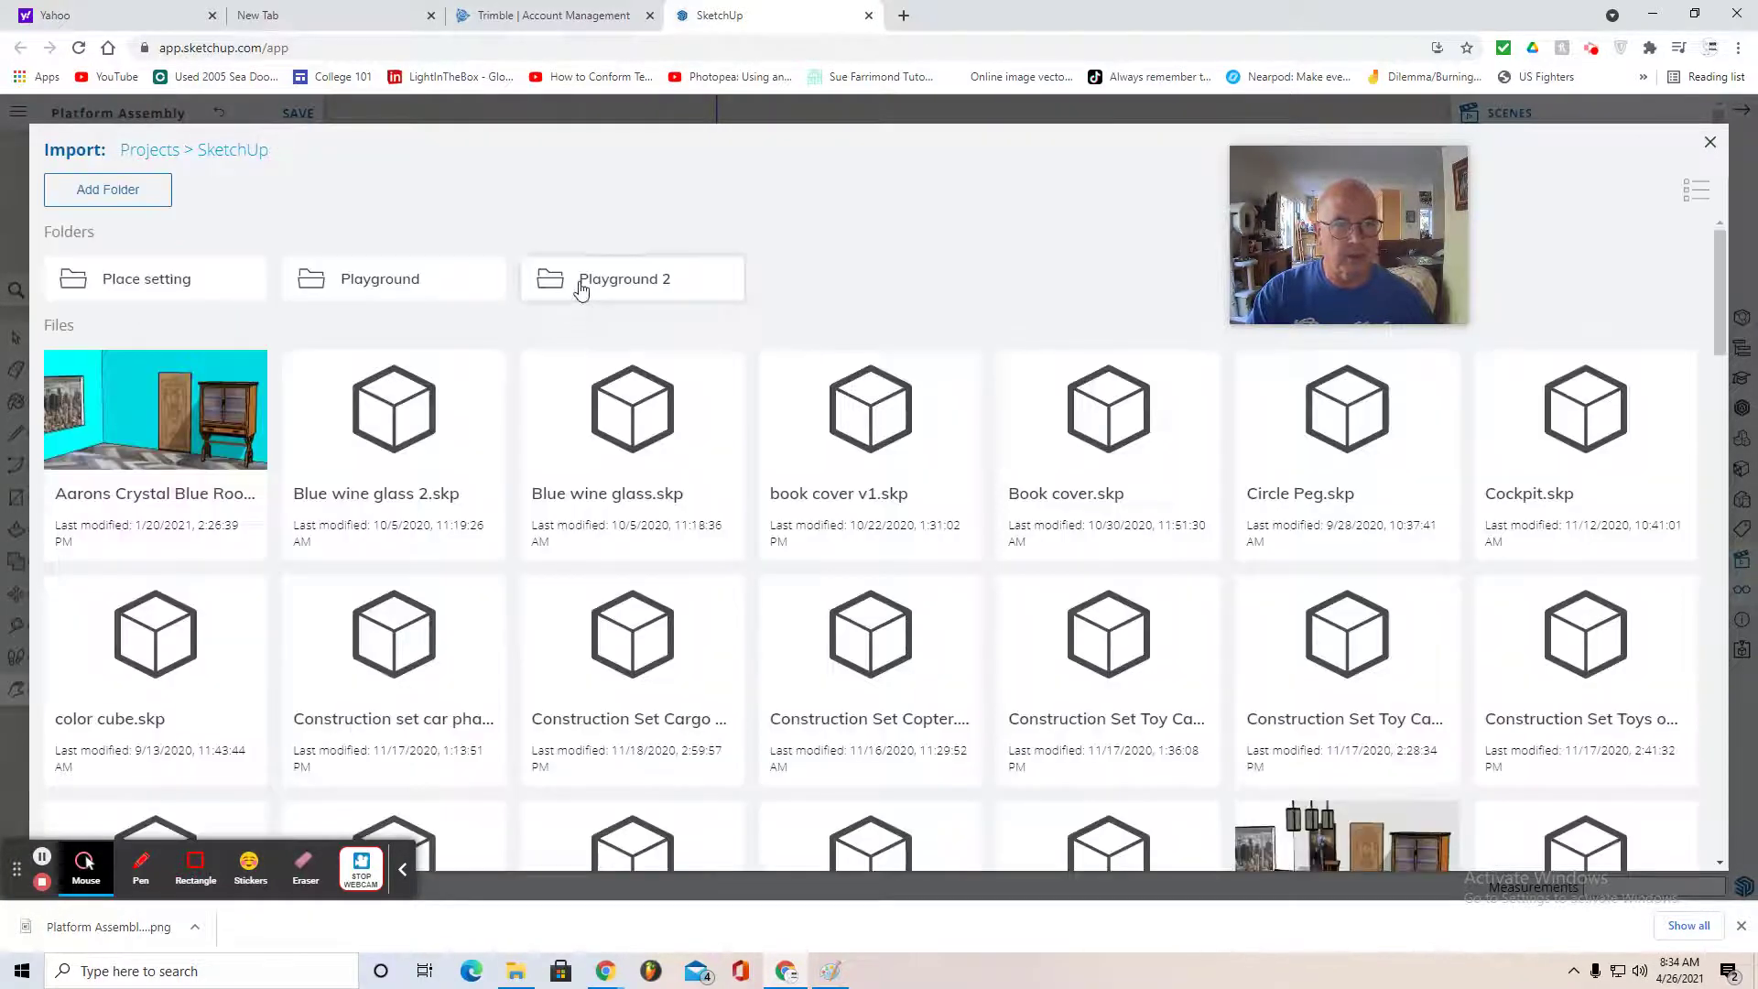
{"action": "left_click", "coordinate": [581, 286]}
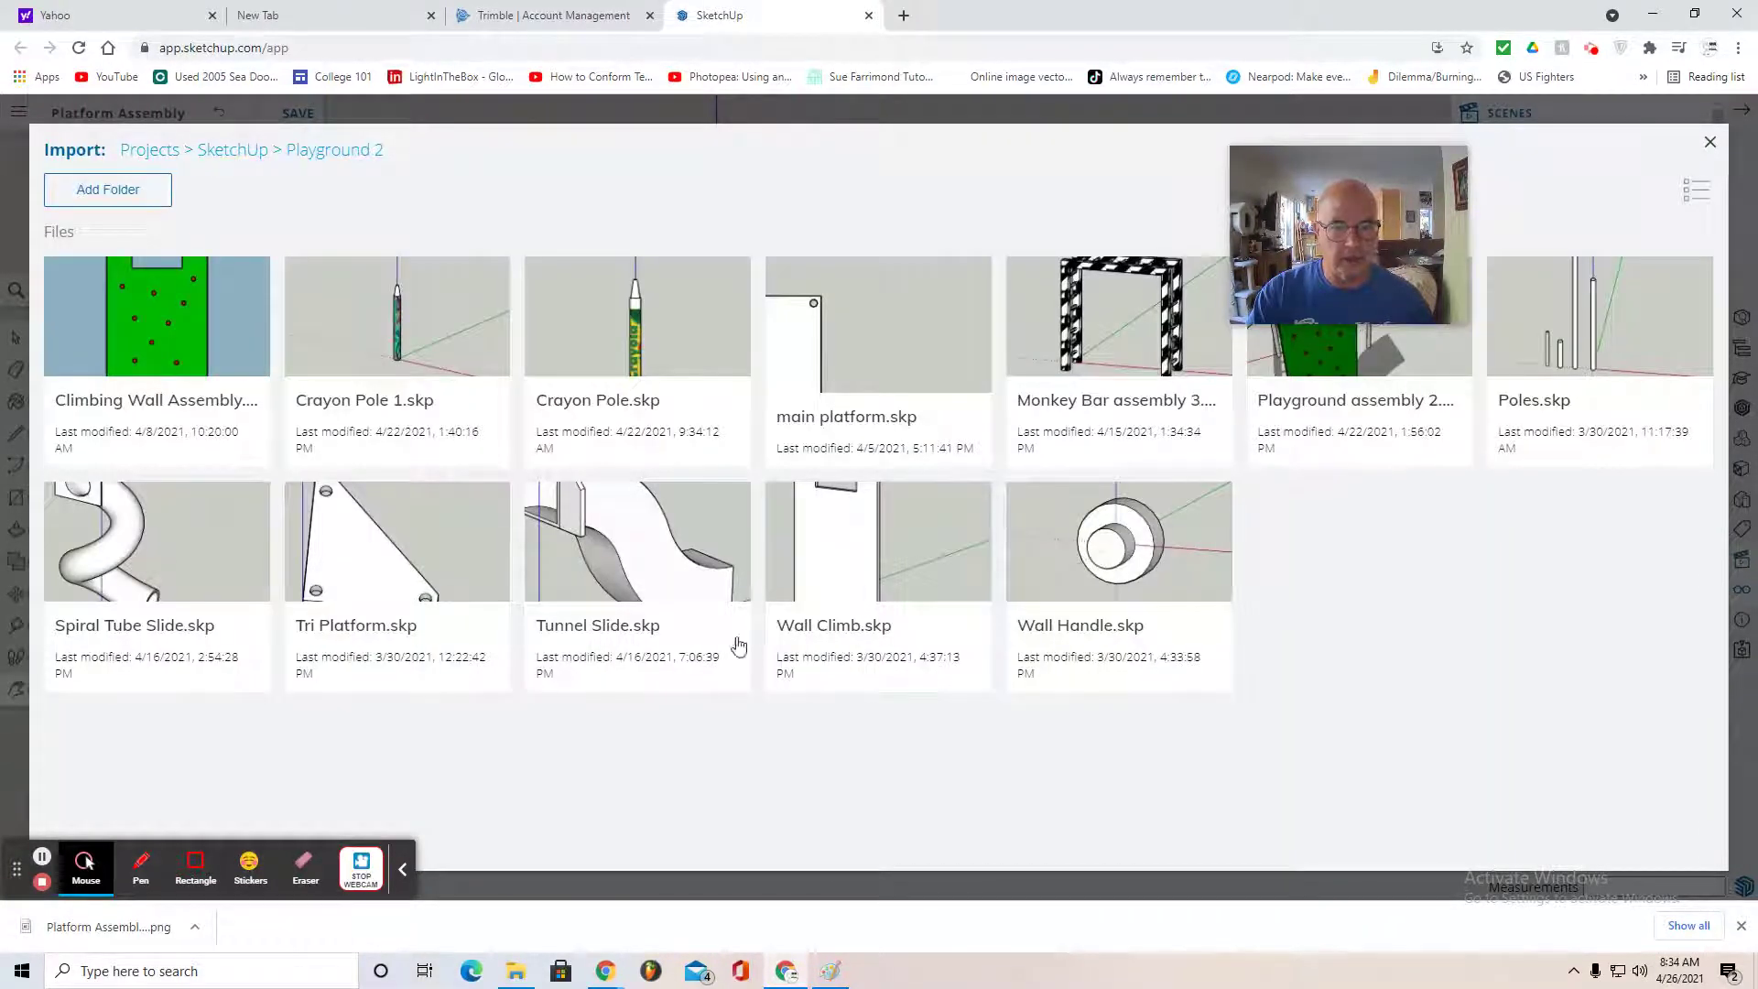
{"action": "left_click", "coordinate": [642, 578]}
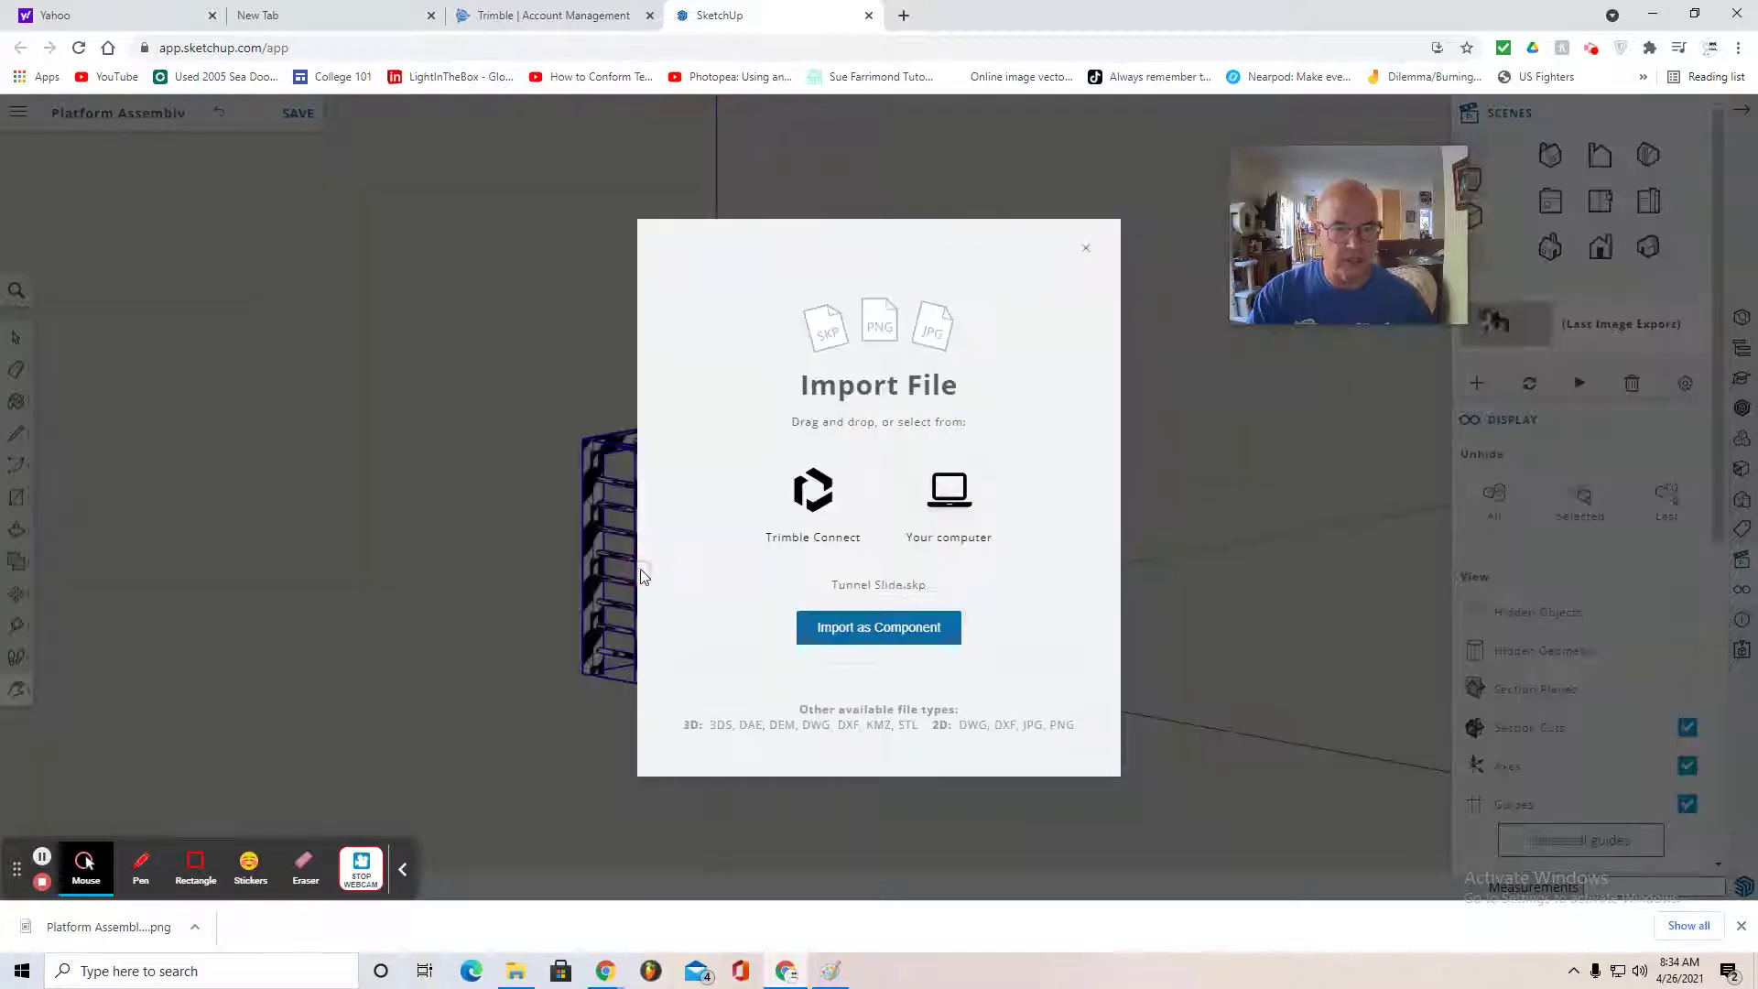
{"action": "left_click", "coordinate": [886, 635]}
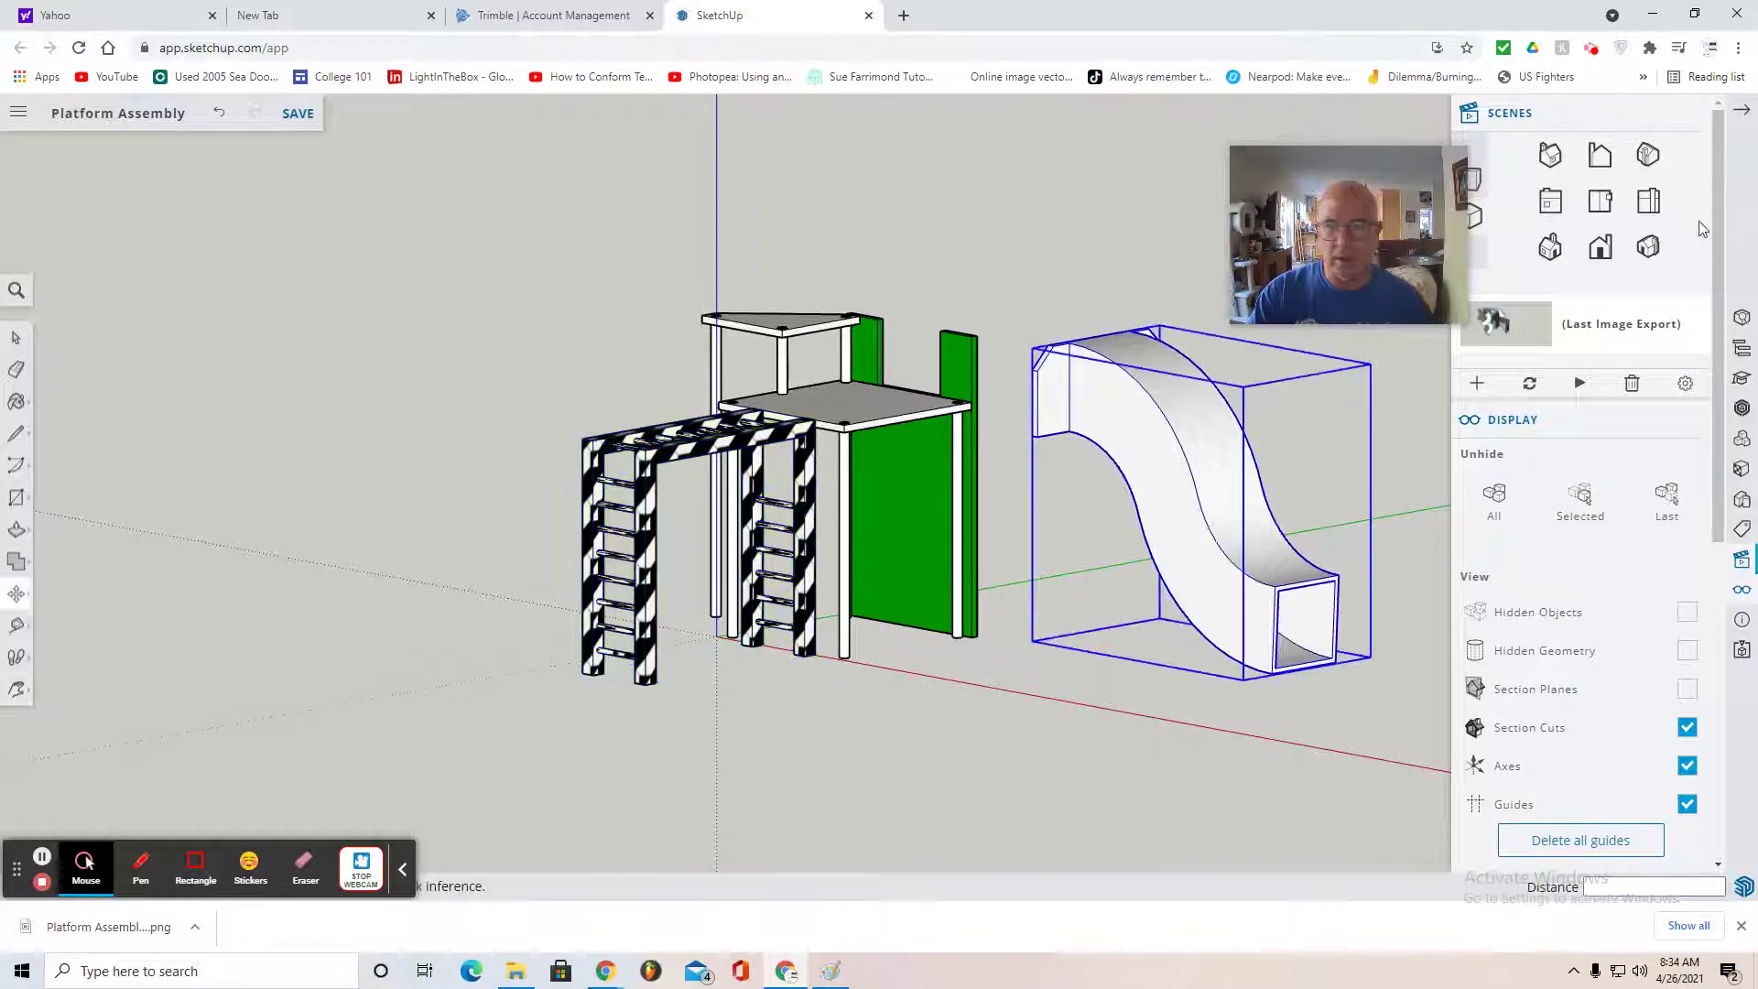
- In the front scene, move the tunnel slide up into place beside the platform
{"action": "left_click", "coordinate": [1601, 247]}
{"action": "scroll", "coordinate": [870, 437], "scroll_direction": "up", "scroll_amount": 3}
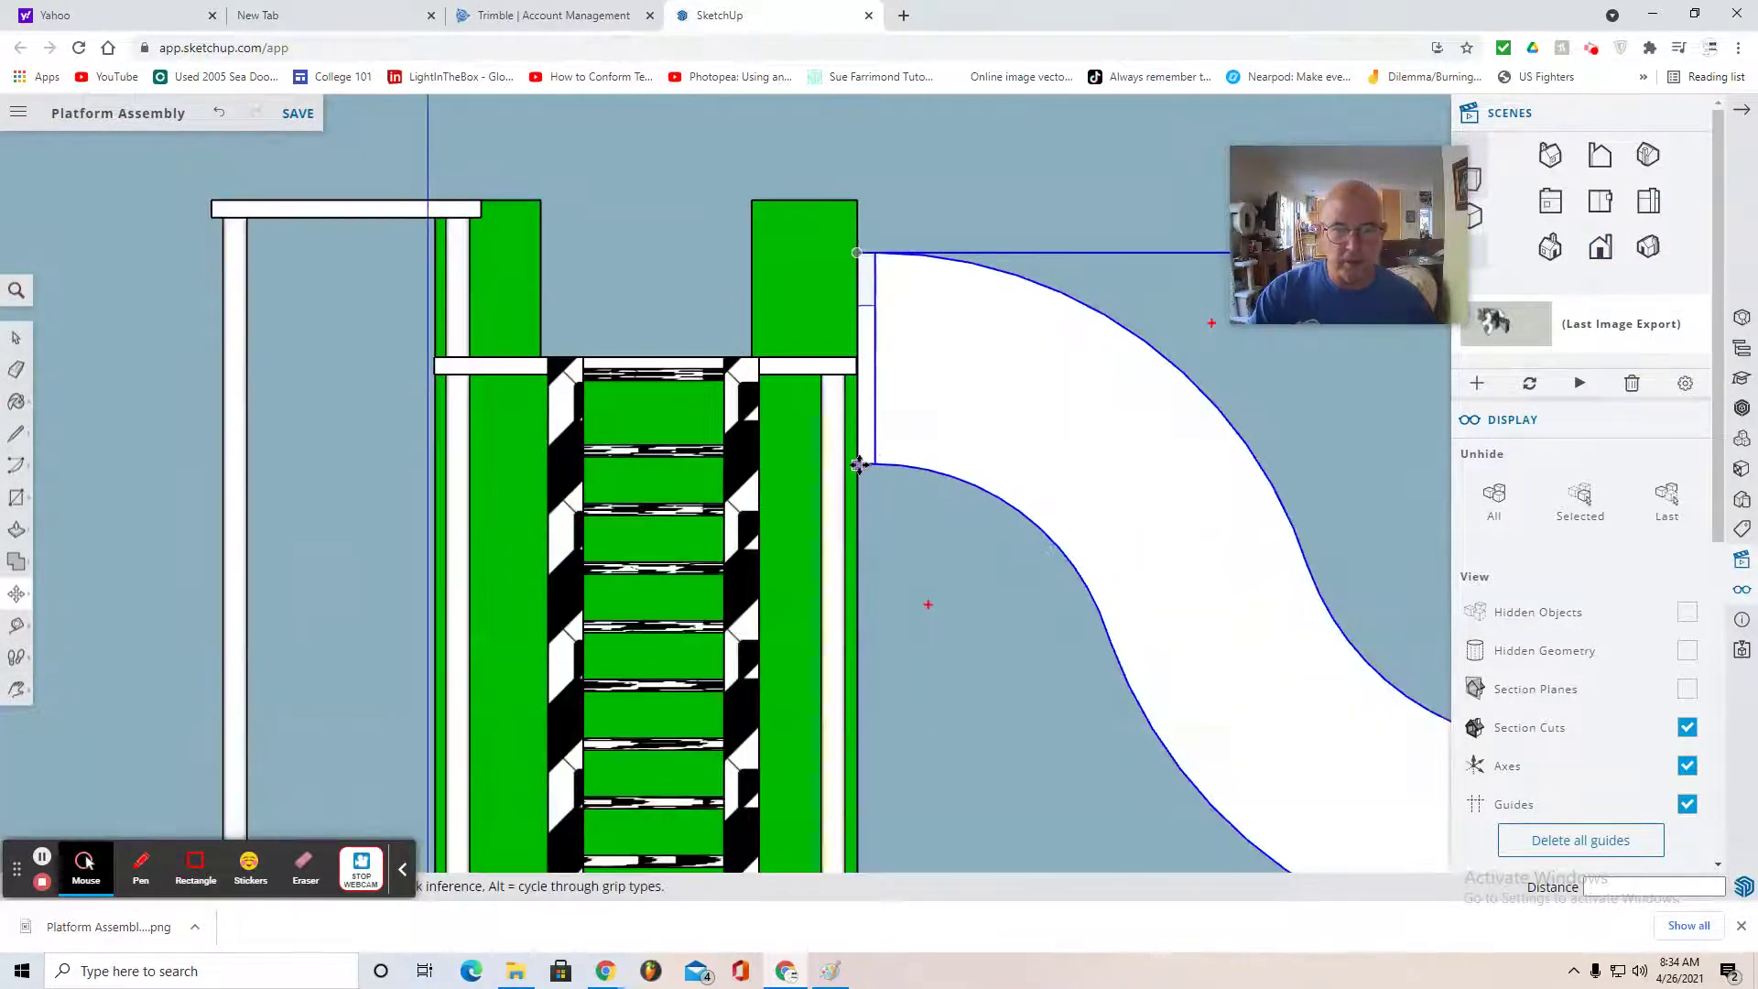
{"action": "left_click_drag", "start_coordinate": [859, 465], "coordinate": [1082, 234]}
{"action": "left_click_drag", "start_coordinate": [840, 265], "coordinate": [888, 371]}
{"action": "scroll", "coordinate": [872, 151], "scroll_direction": "up", "scroll_amount": 3}
{"action": "scroll", "coordinate": [876, 133], "scroll_direction": "down", "scroll_amount": 3}
- Pan down to the platform corner and pick up the grey panel by its corner
{"action": "mouse_move", "coordinate": [18, 657]}
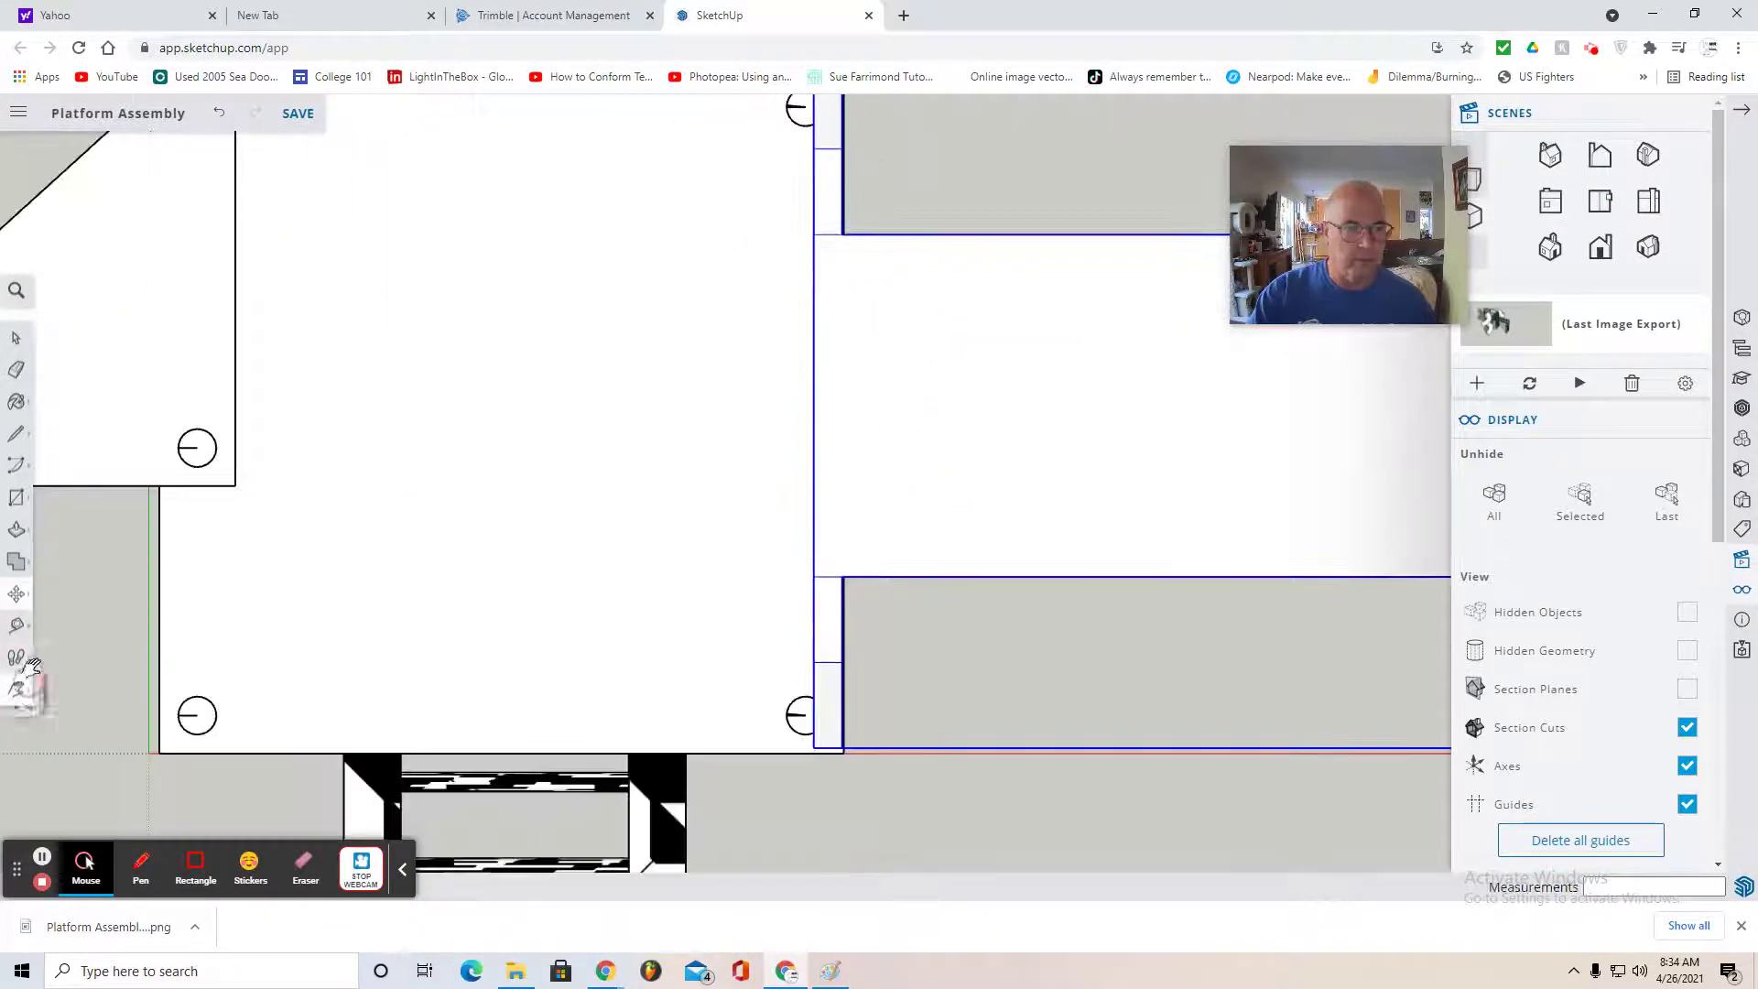
{"action": "left_click", "coordinate": [81, 655]}
{"action": "left_click_drag", "start_coordinate": [452, 432], "coordinate": [463, 608]}
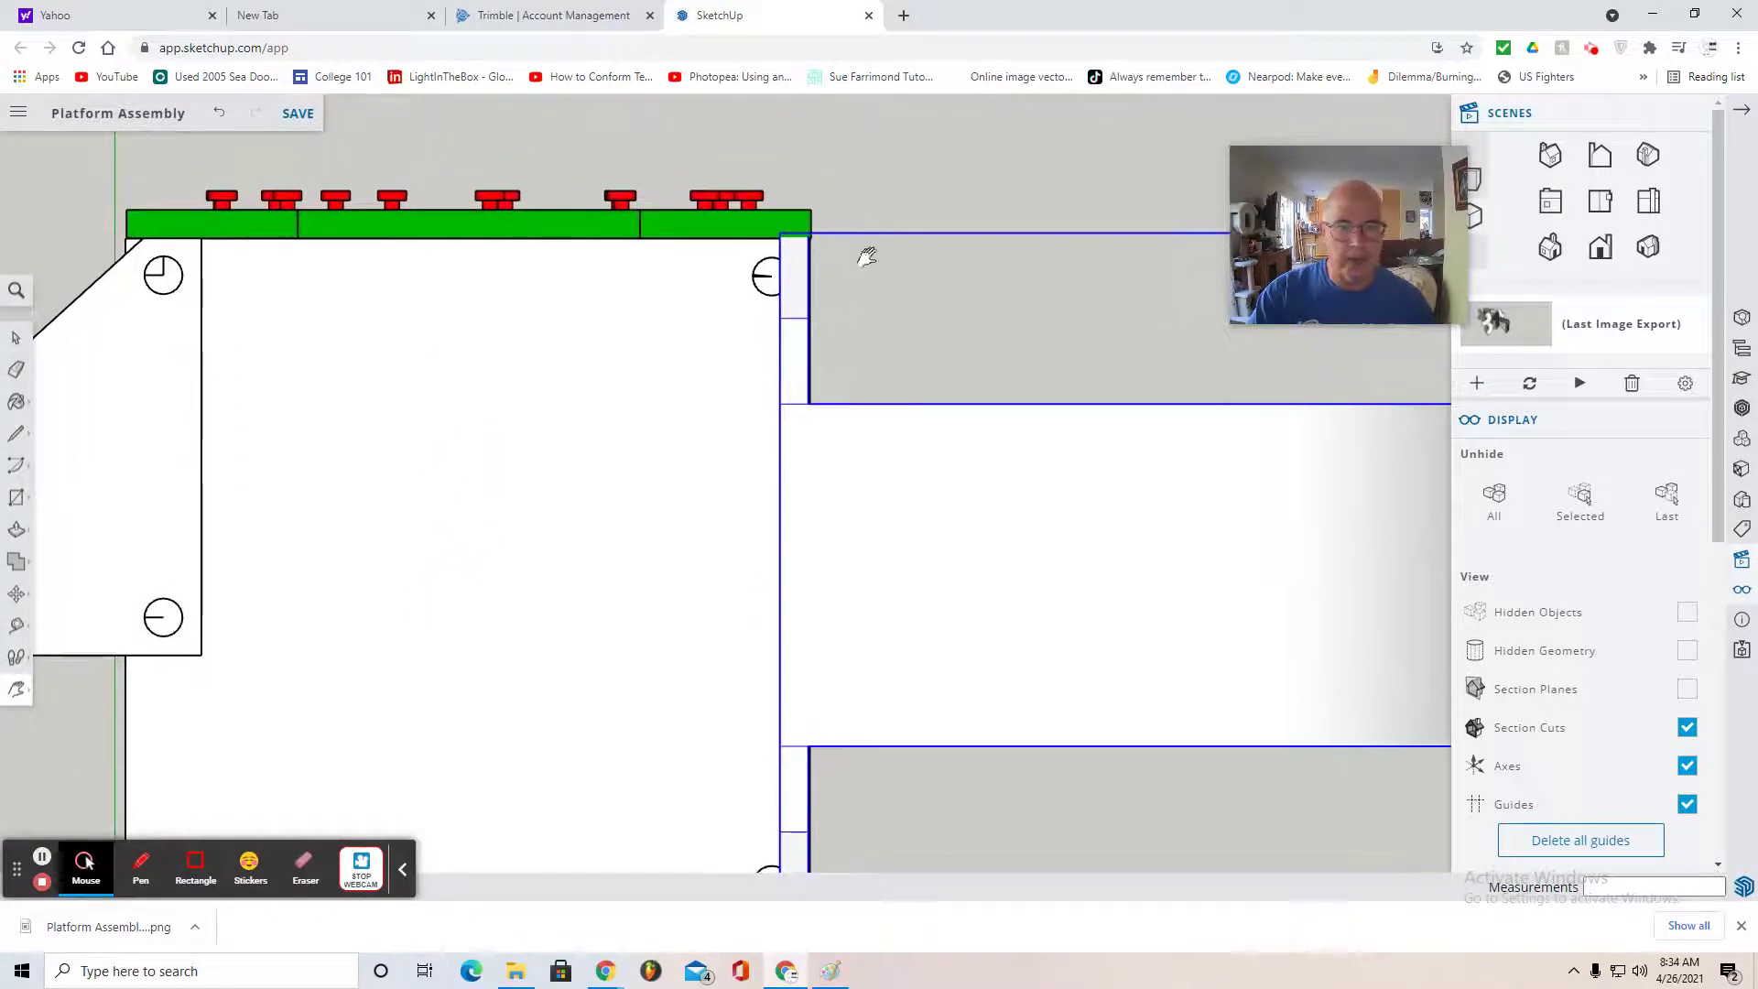
{"action": "scroll", "coordinate": [806, 261], "scroll_direction": "up", "scroll_amount": 3}
{"action": "left_click", "coordinate": [17, 594]}
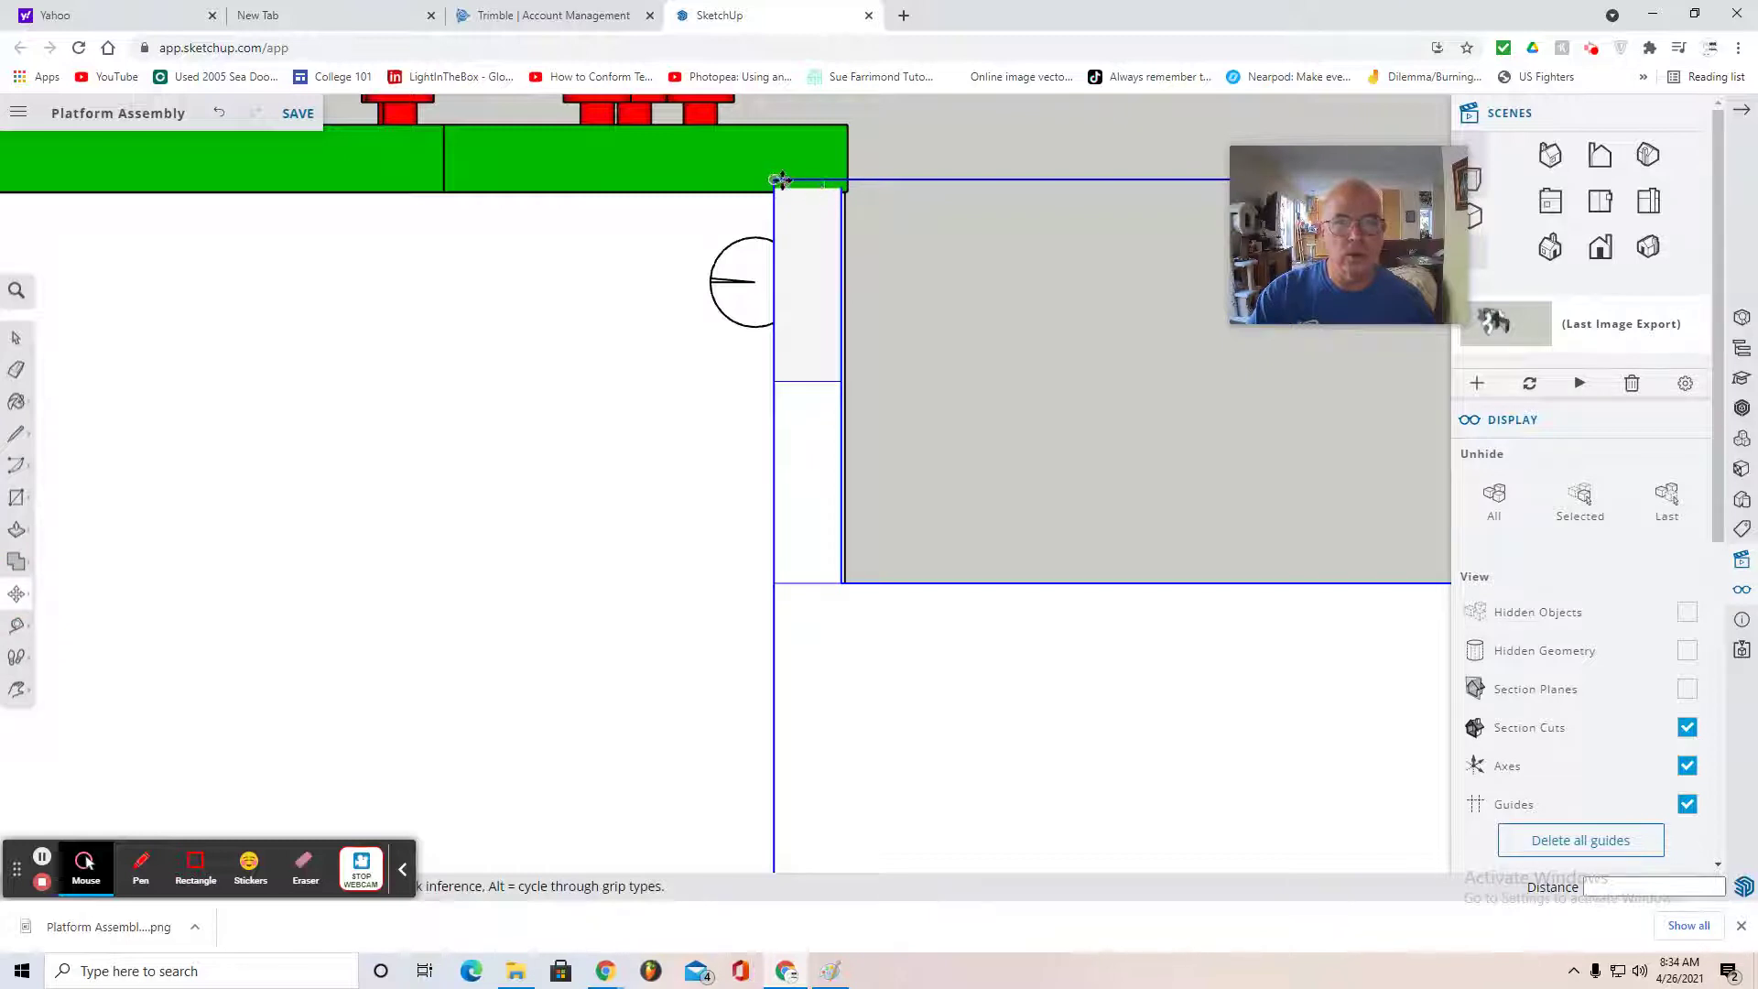
{"action": "left_click", "coordinate": [775, 179]}
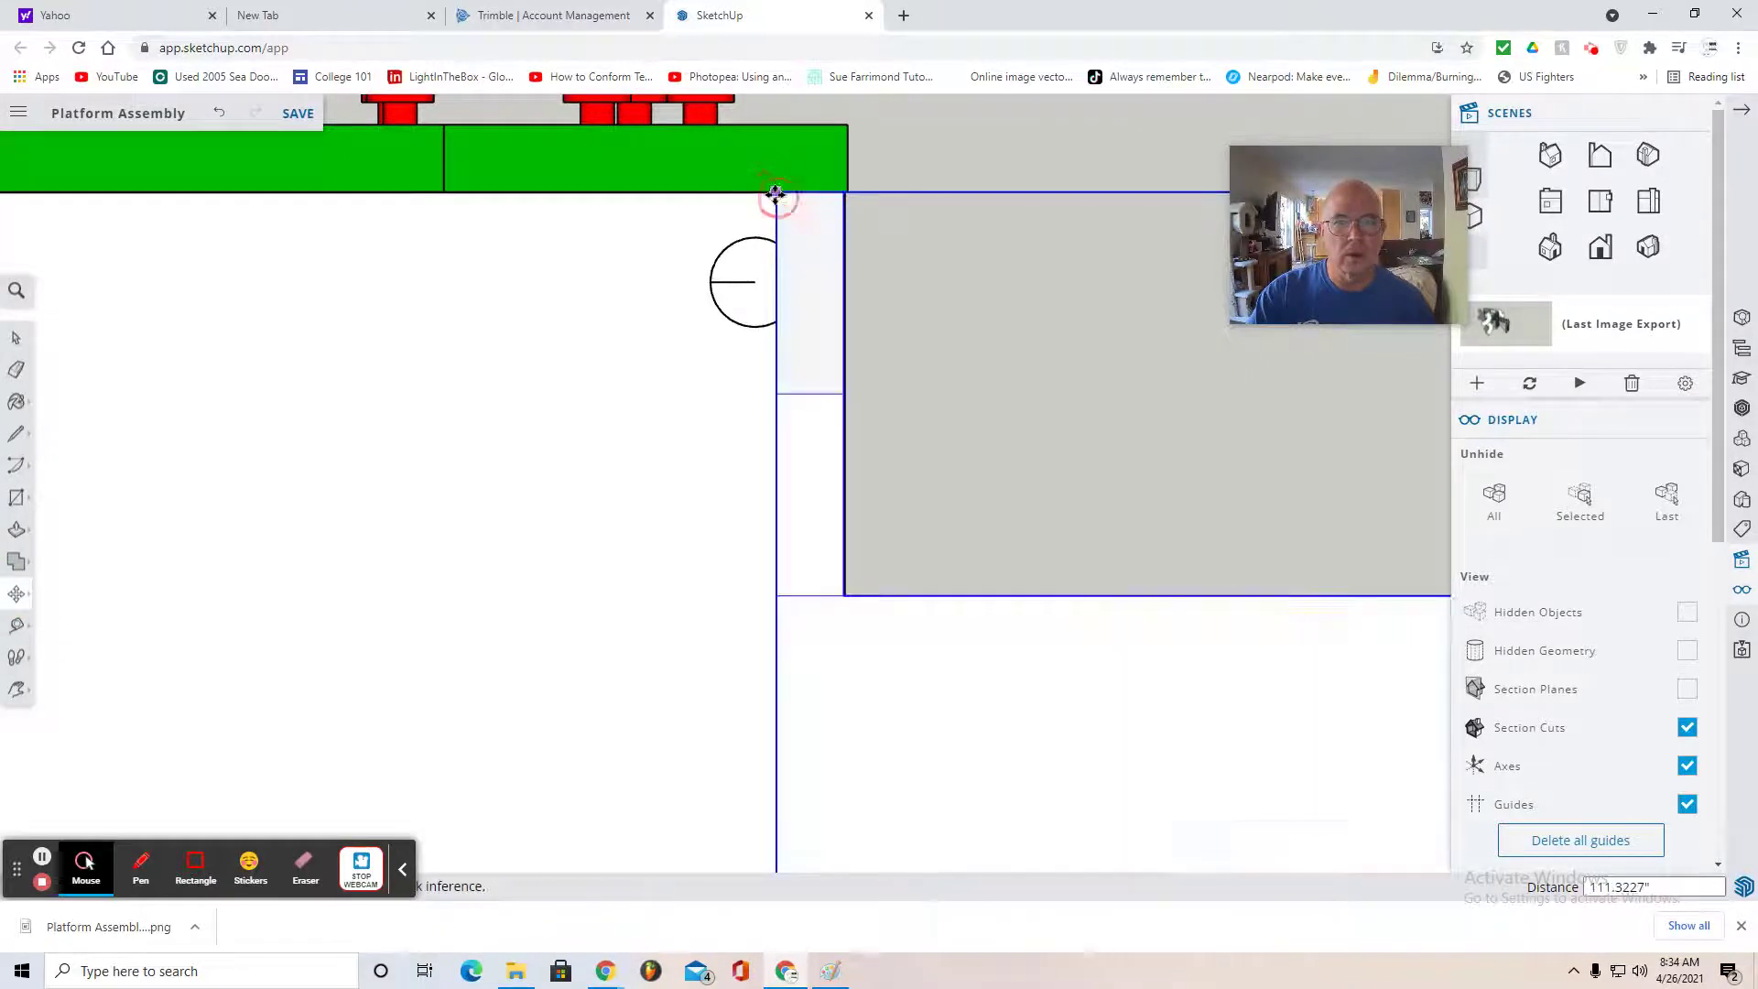
{"action": "scroll", "coordinate": [848, 177], "scroll_direction": "up", "scroll_amount": 5}
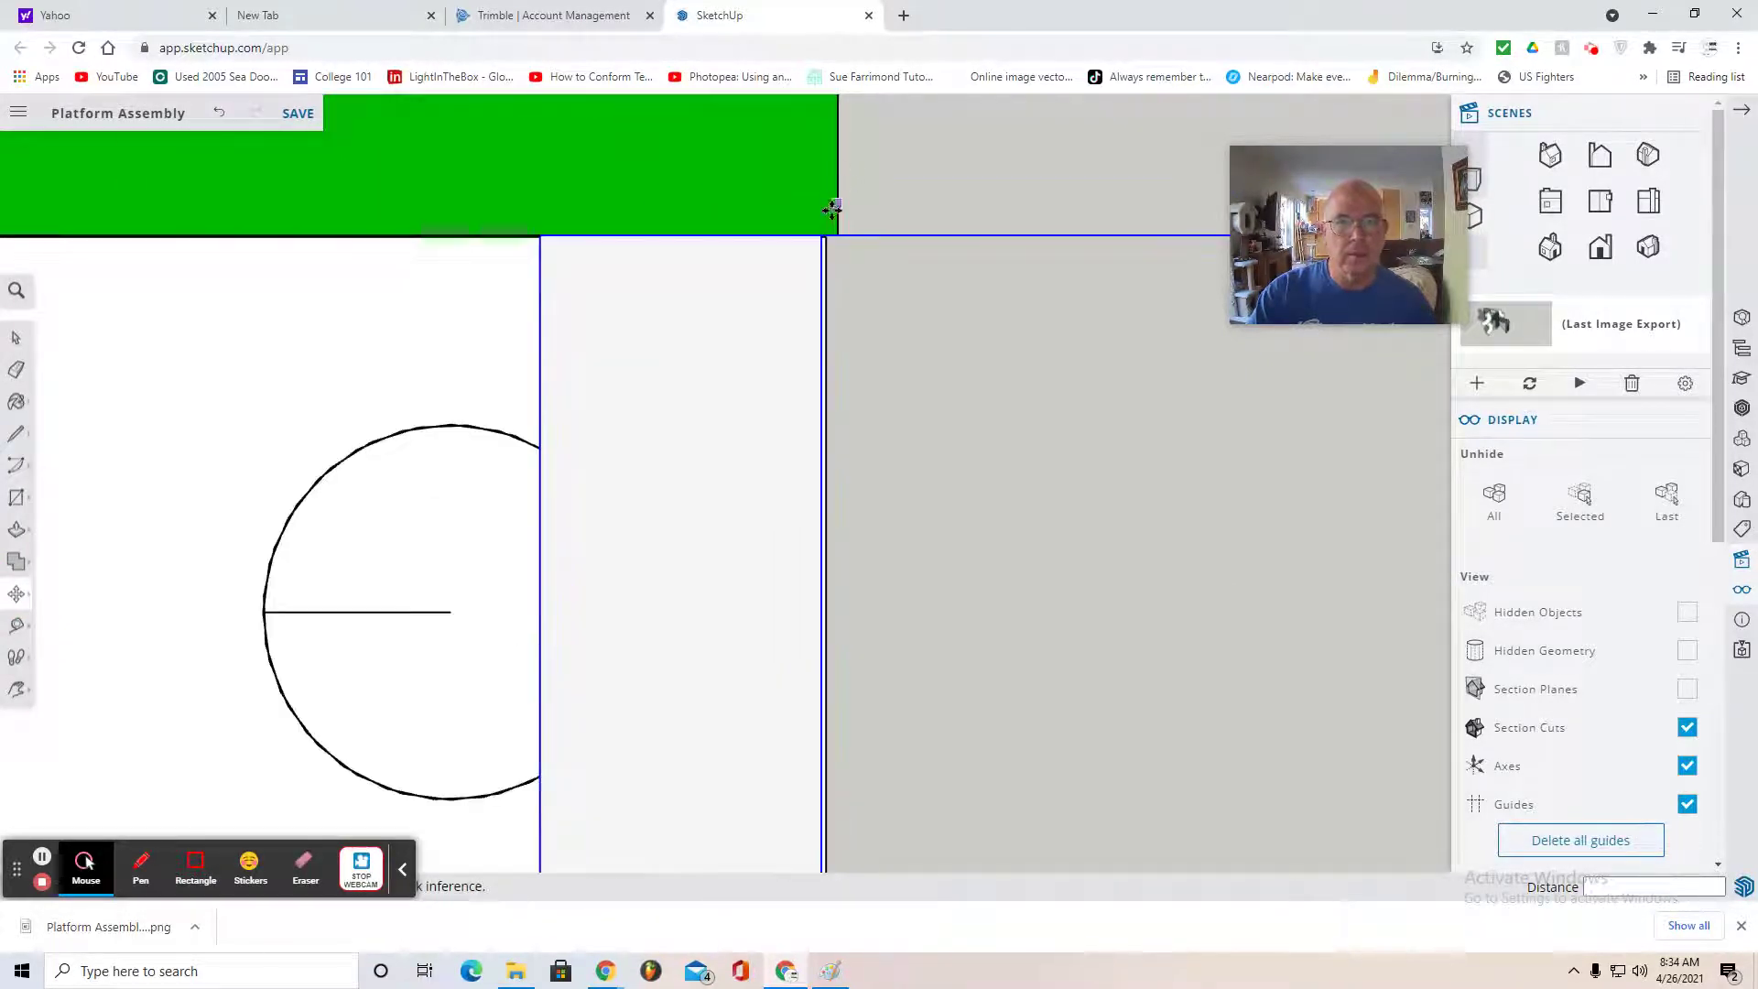
- Move the green block so its corner aligns with the rectangle's top
{"action": "left_click", "coordinate": [16, 337]}
{"action": "left_click", "coordinate": [591, 151]}
{"action": "left_click", "coordinate": [17, 593]}
{"action": "left_click", "coordinate": [60, 593]}
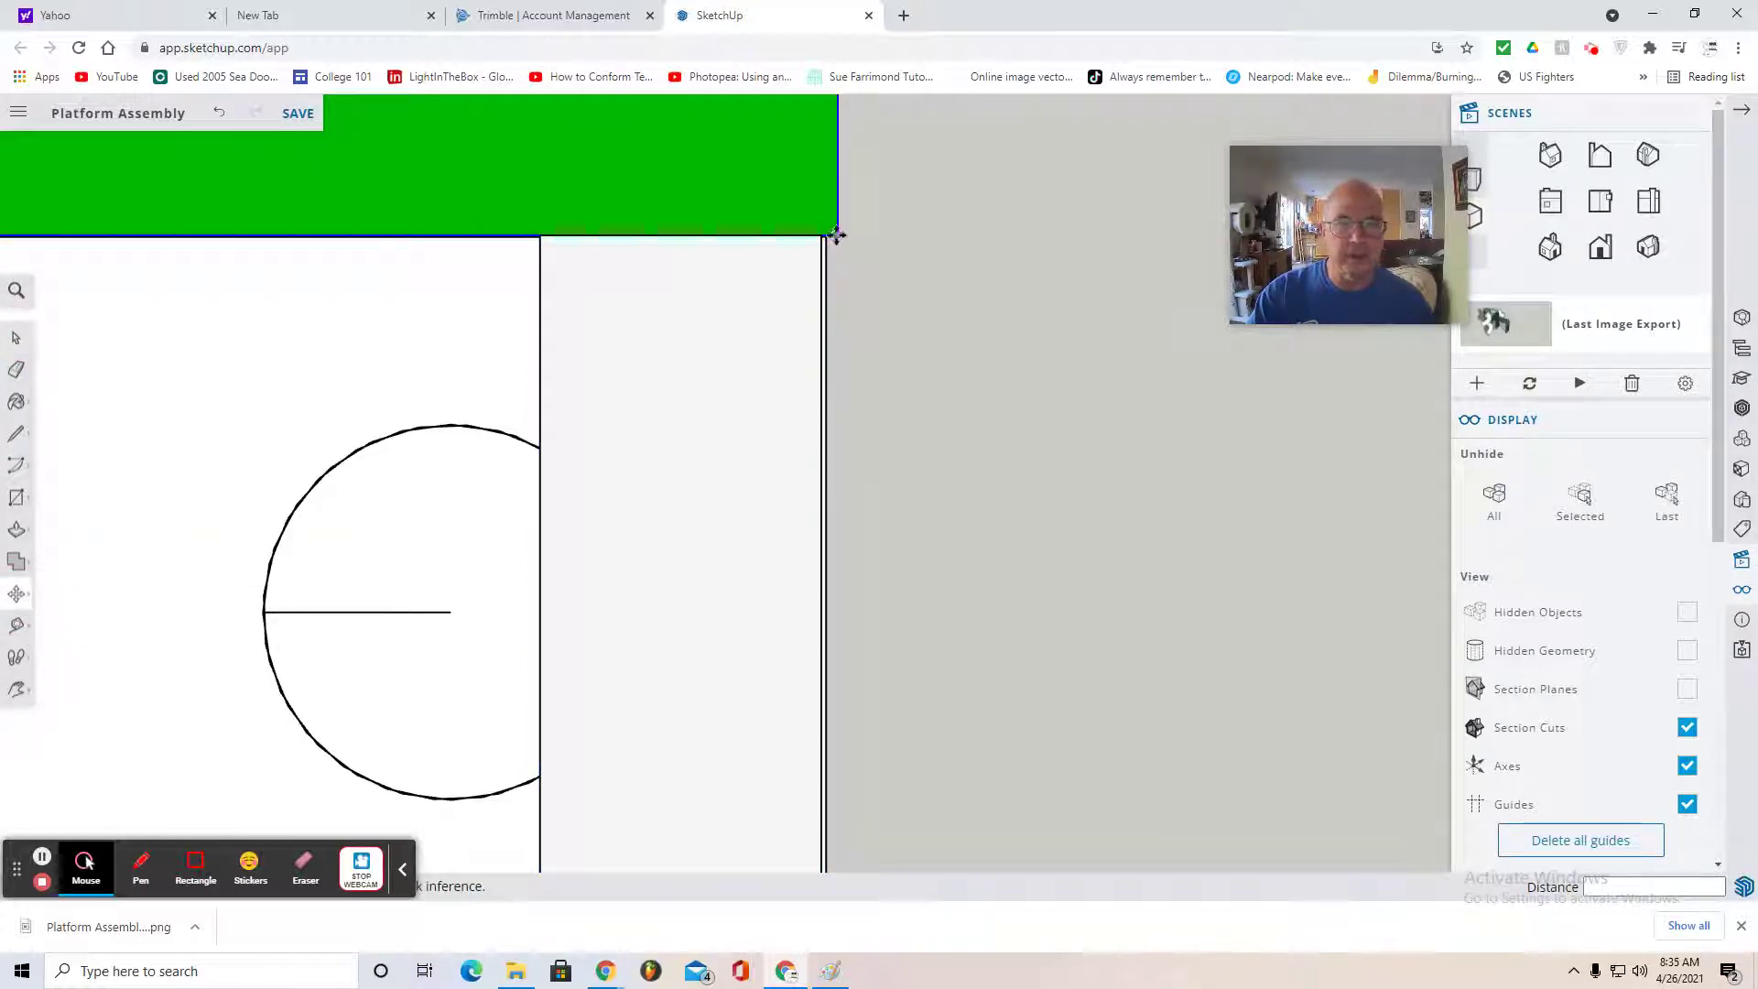
{"action": "left_click", "coordinate": [836, 236]}
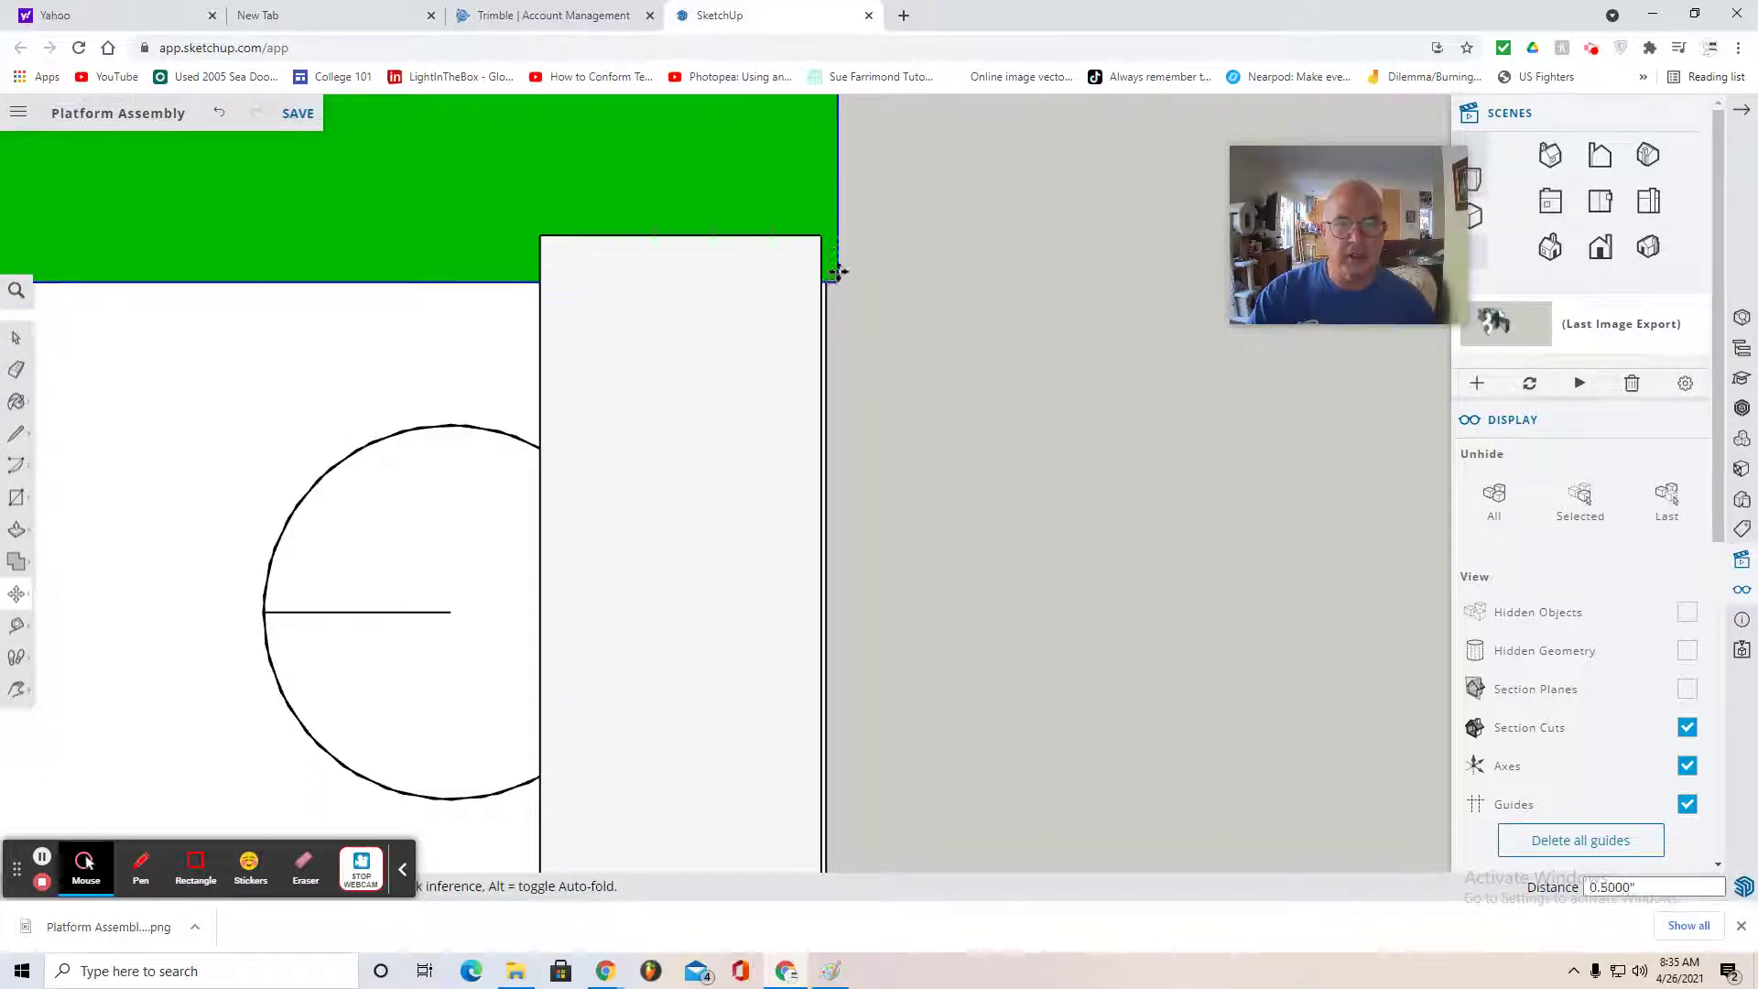
{"action": "left_click", "coordinate": [790, 285]}
- Move the rectangle by its top-right corner onto the shared corner endpoint
{"action": "left_click", "coordinate": [20, 346]}
{"action": "left_click", "coordinate": [601, 443]}
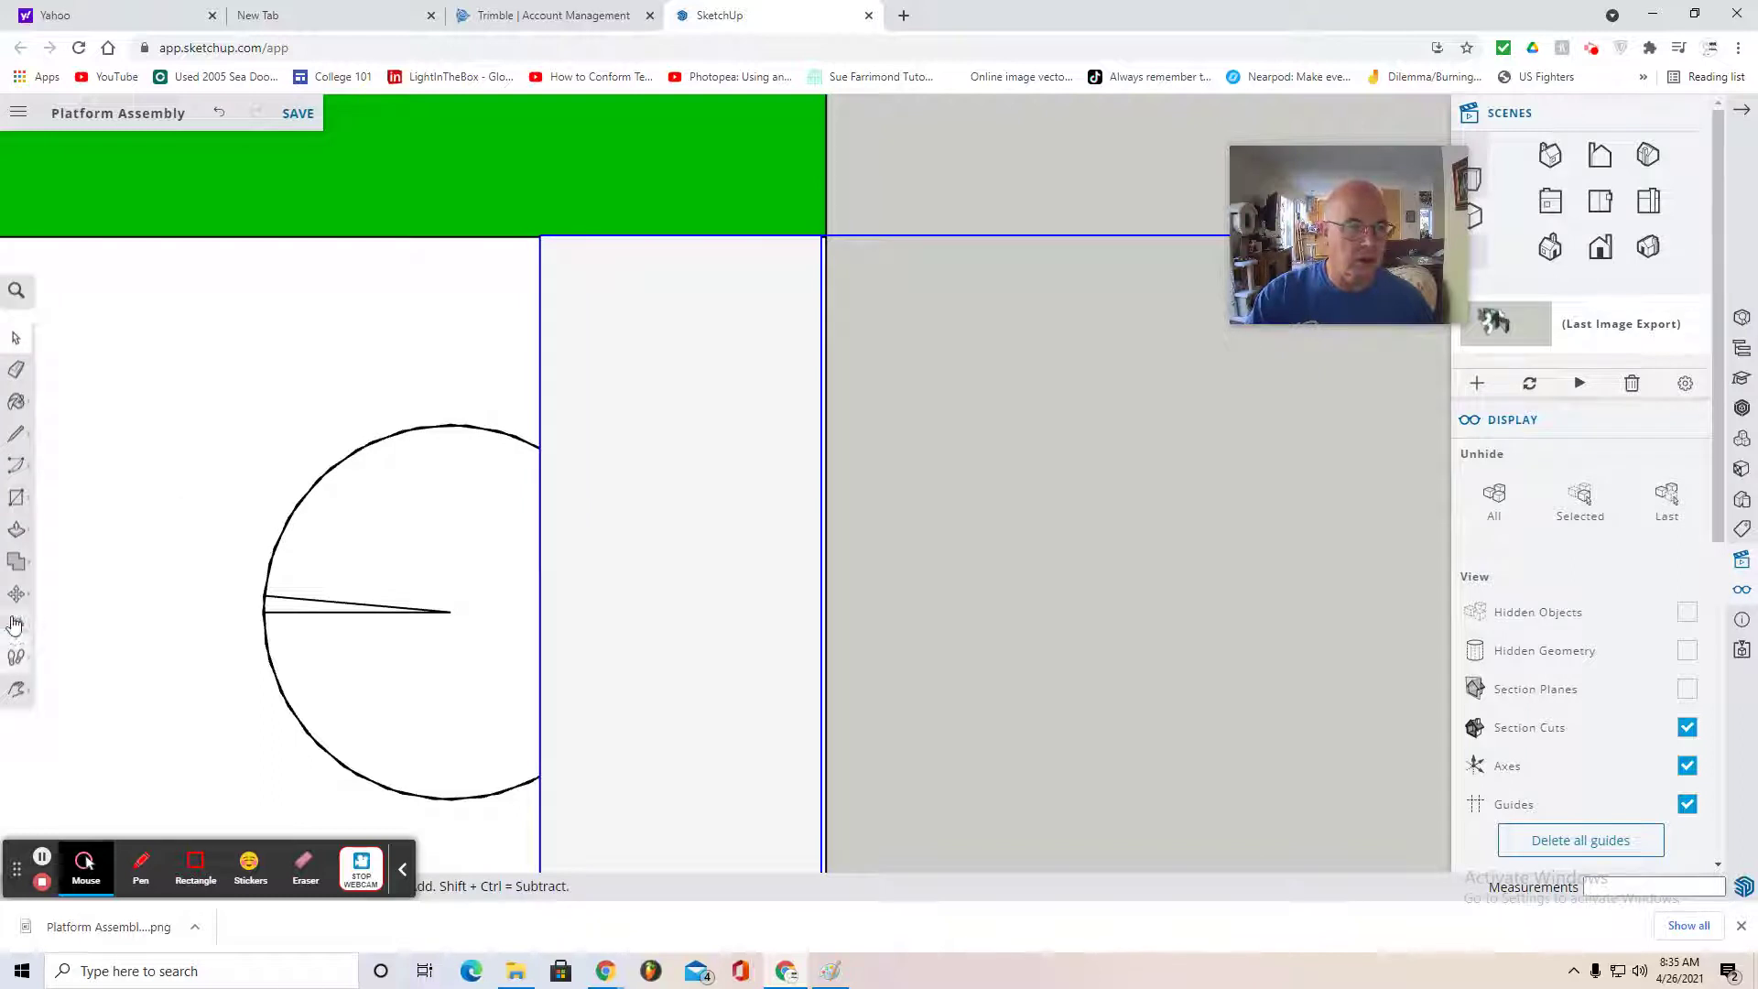
{"action": "left_click", "coordinate": [34, 584]}
{"action": "left_click", "coordinate": [55, 563]}
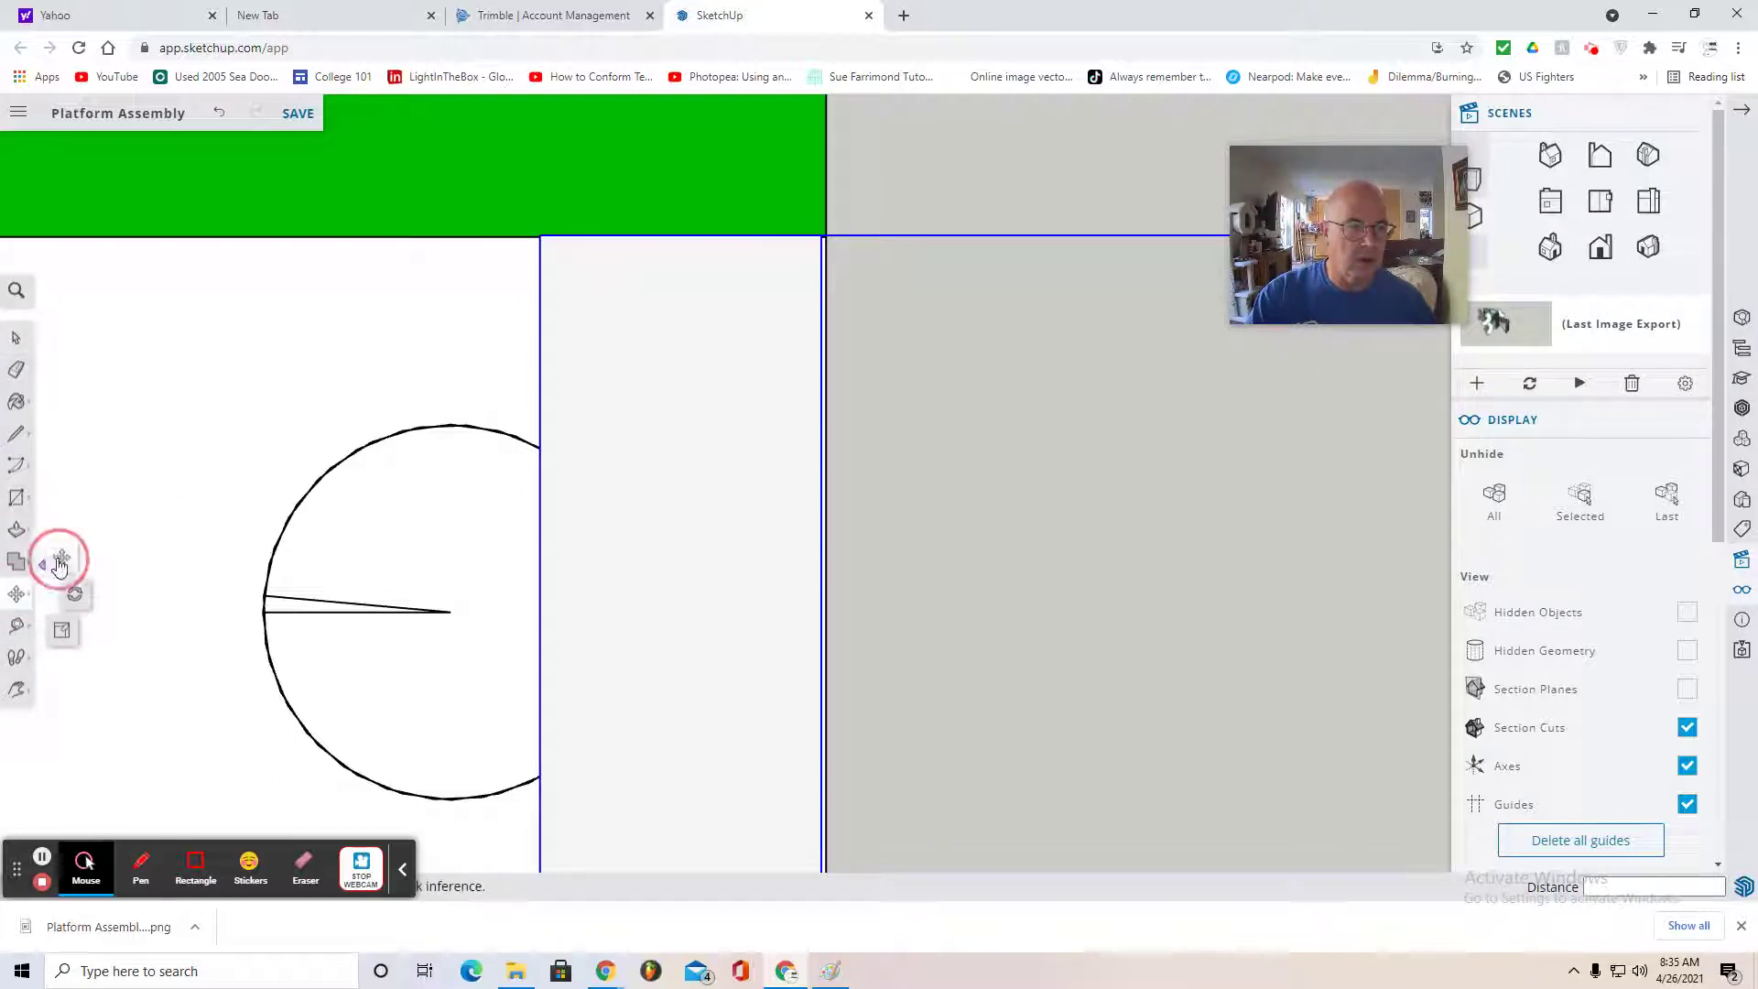
{"action": "left_click", "coordinate": [818, 236]}
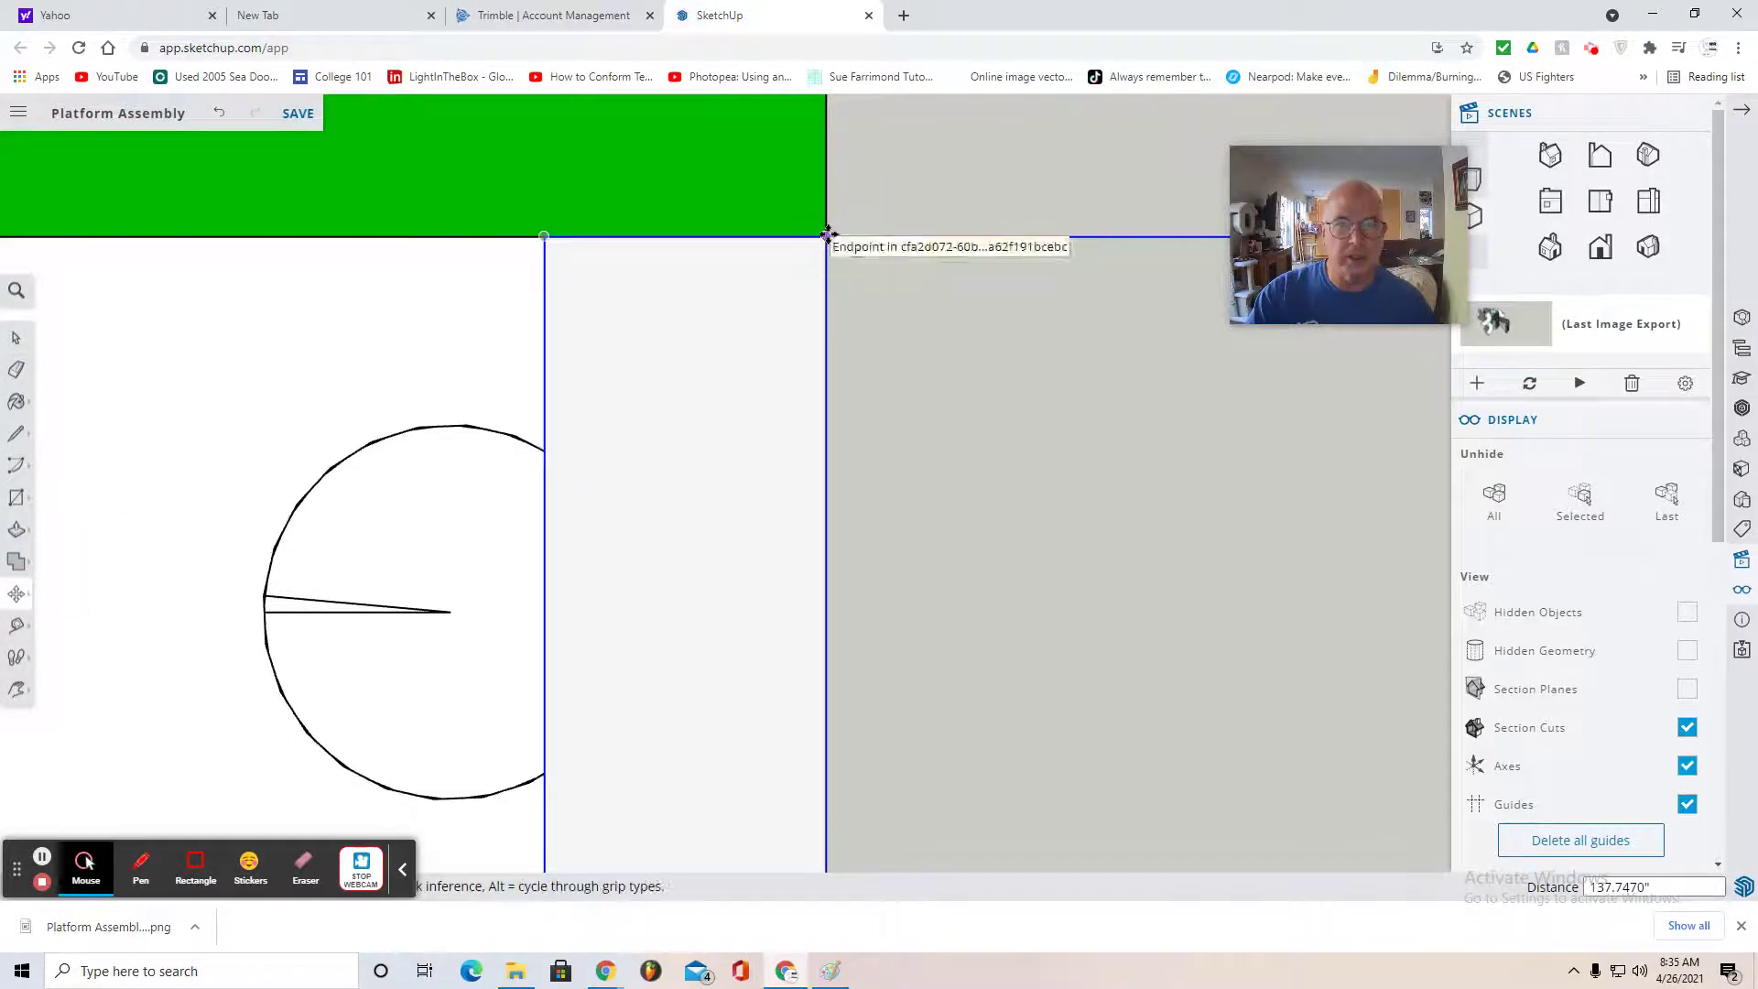
{"action": "left_click", "coordinate": [828, 238]}
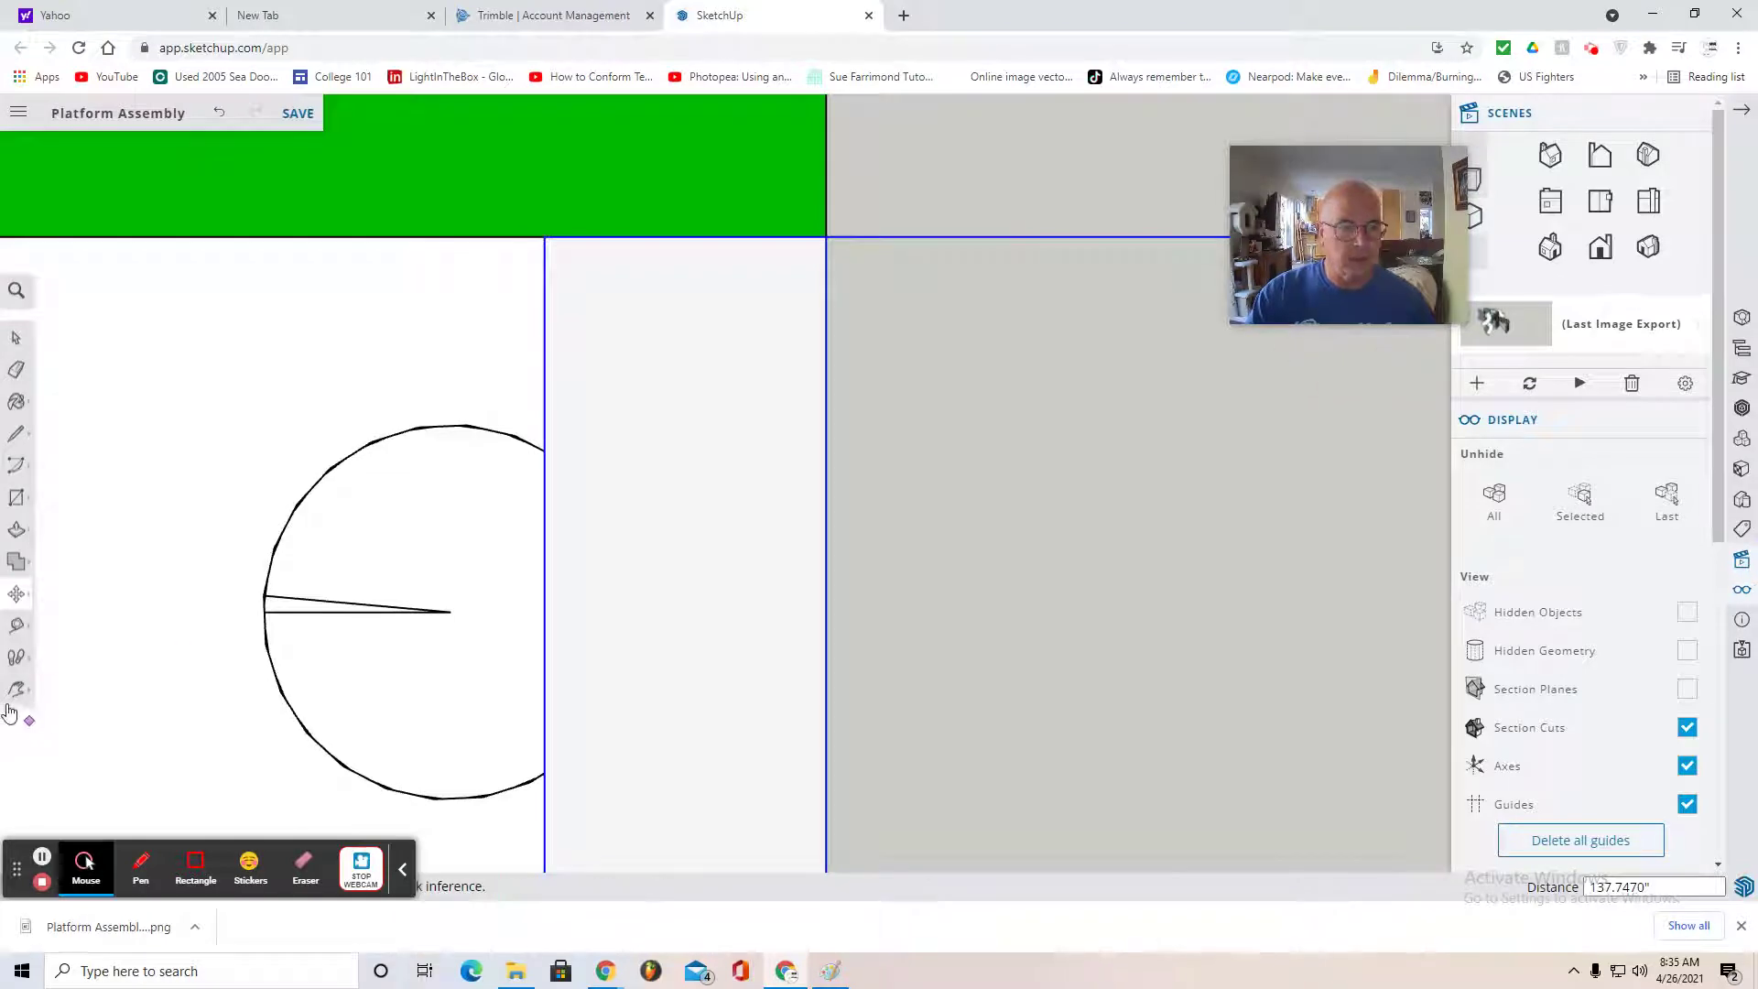
- Orbit around the platform model and switch to the flat front standard view
{"action": "scroll", "coordinate": [110, 675], "scroll_direction": "down", "scroll_amount": 5}
{"action": "left_click", "coordinate": [16, 626]}
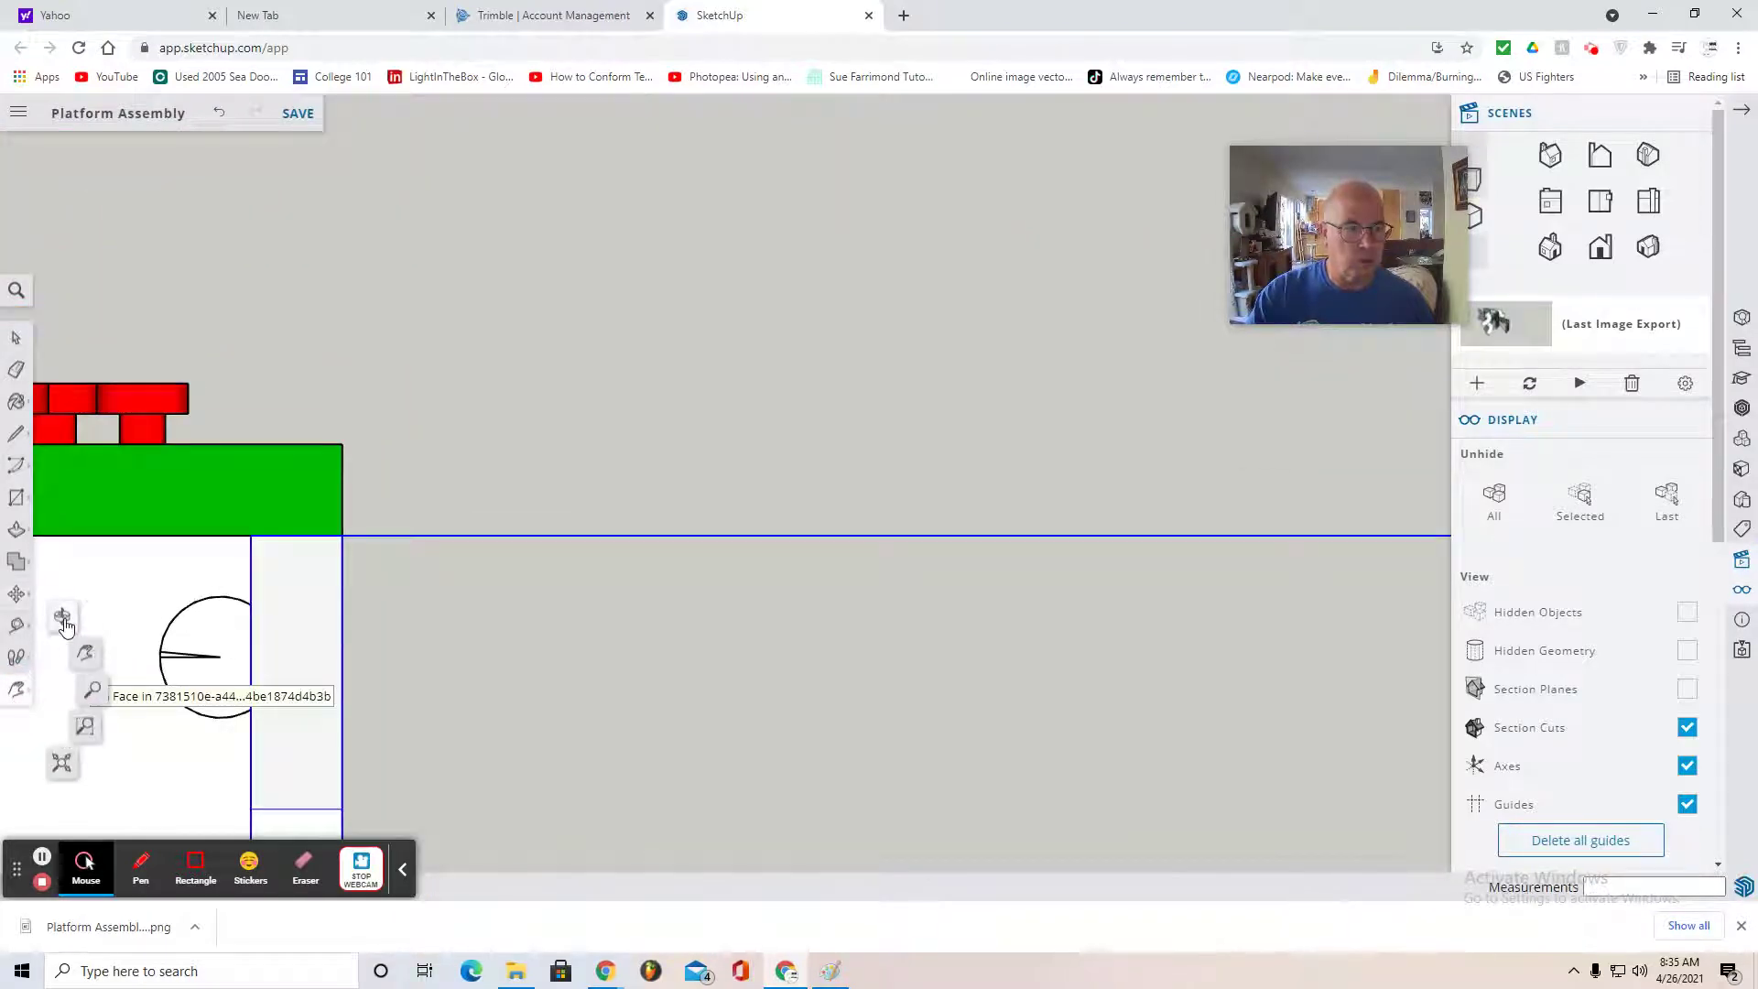
{"action": "left_click", "coordinate": [62, 618]}
{"action": "left_click_drag", "start_coordinate": [79, 648], "coordinate": [1298, 408]}
{"action": "left_click", "coordinate": [1600, 248]}
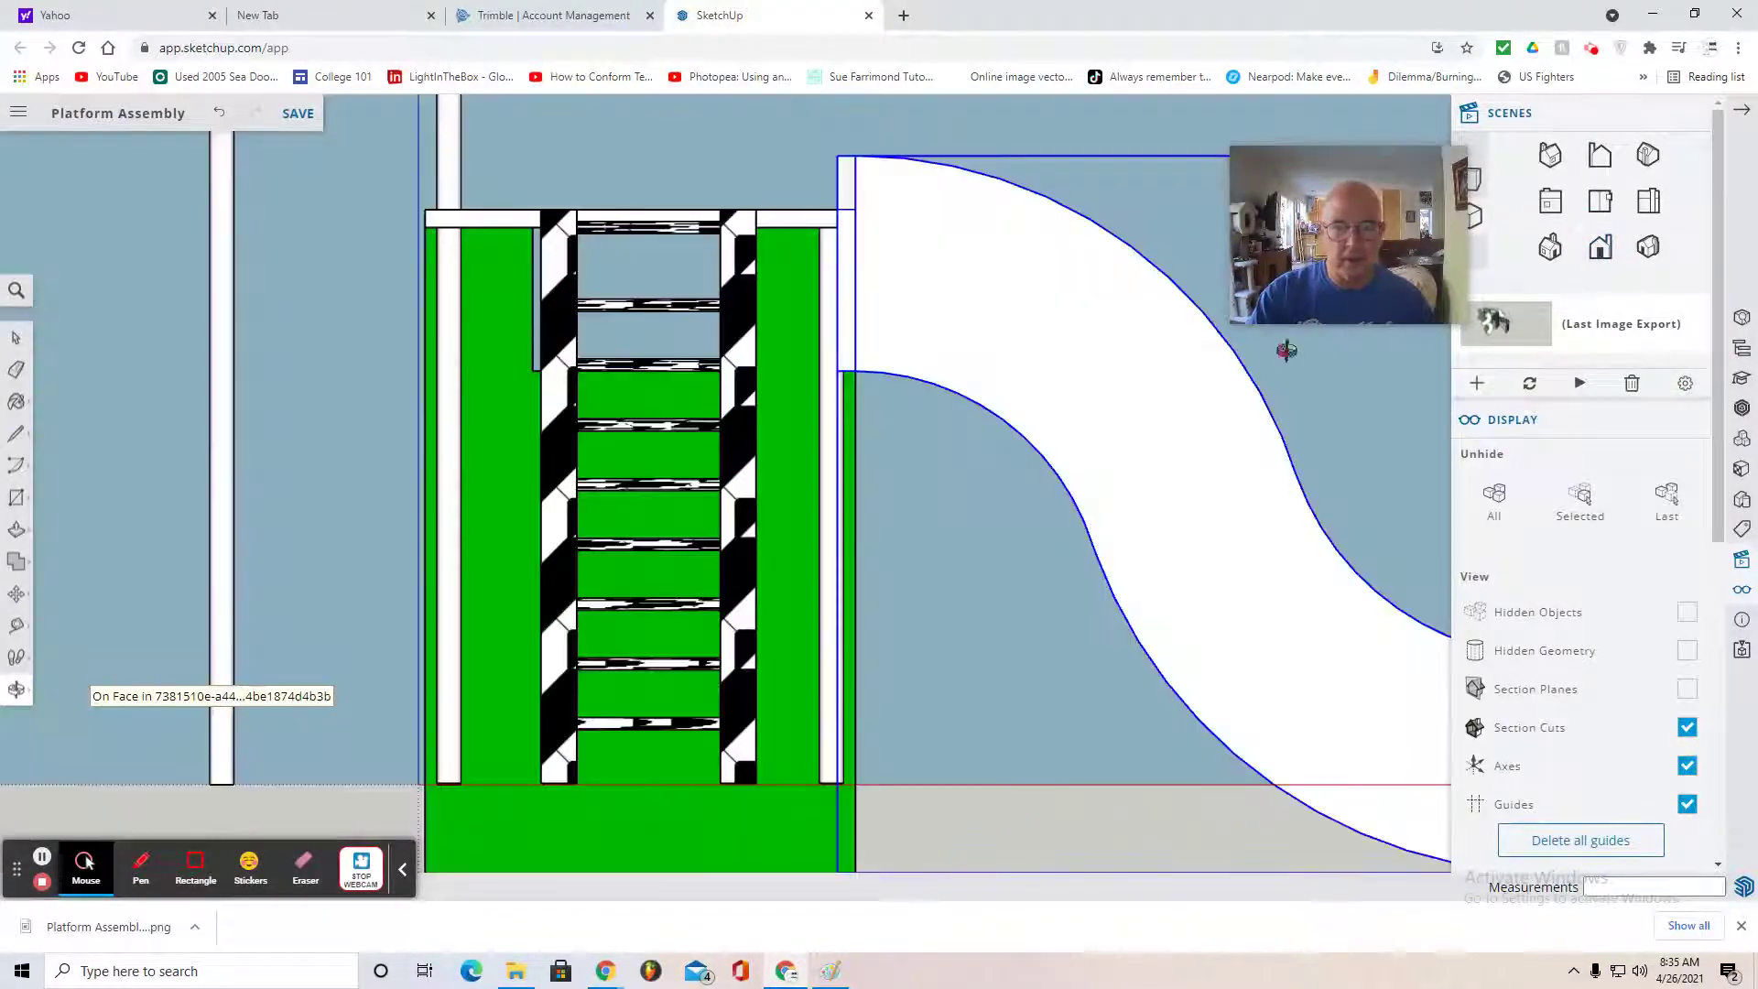
{"action": "scroll", "coordinate": [843, 353], "scroll_direction": "up", "scroll_amount": 1}
{"action": "scroll", "coordinate": [595, 442], "scroll_direction": "down", "scroll_amount": 1}
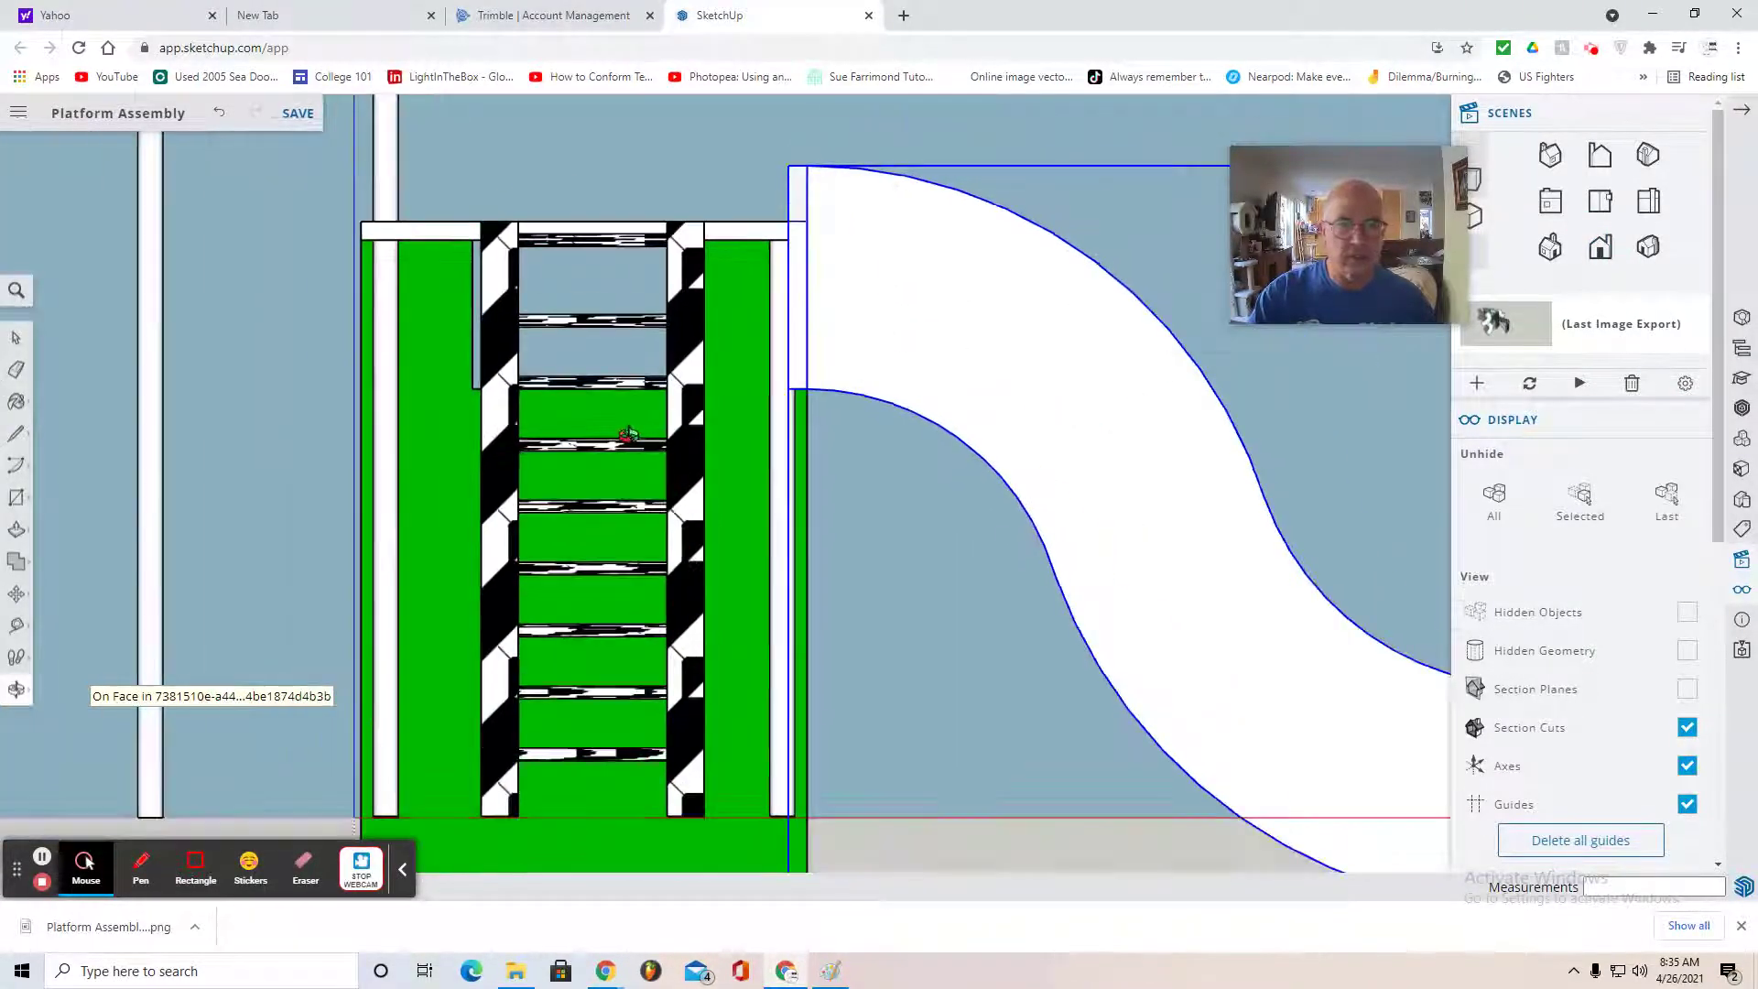
- Move the curved slide up so it lines up with the platform top
{"action": "left_click", "coordinate": [15, 595]}
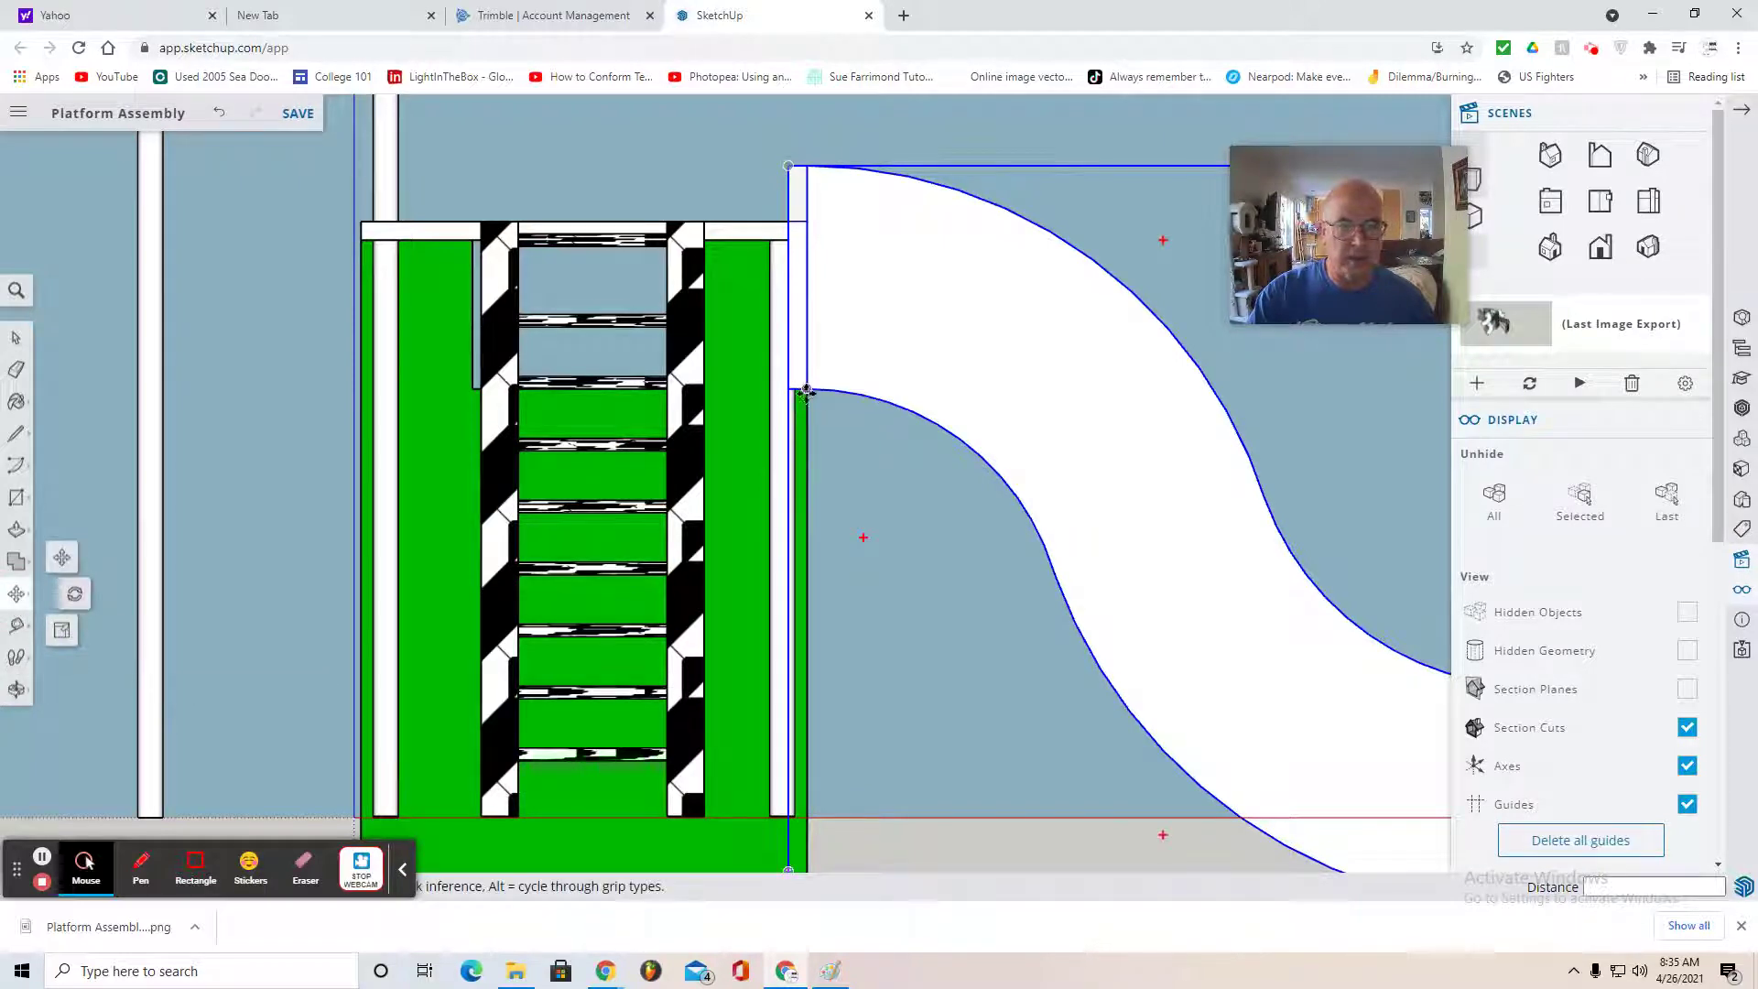
{"action": "left_click_drag", "start_coordinate": [806, 389], "coordinate": [812, 221]}
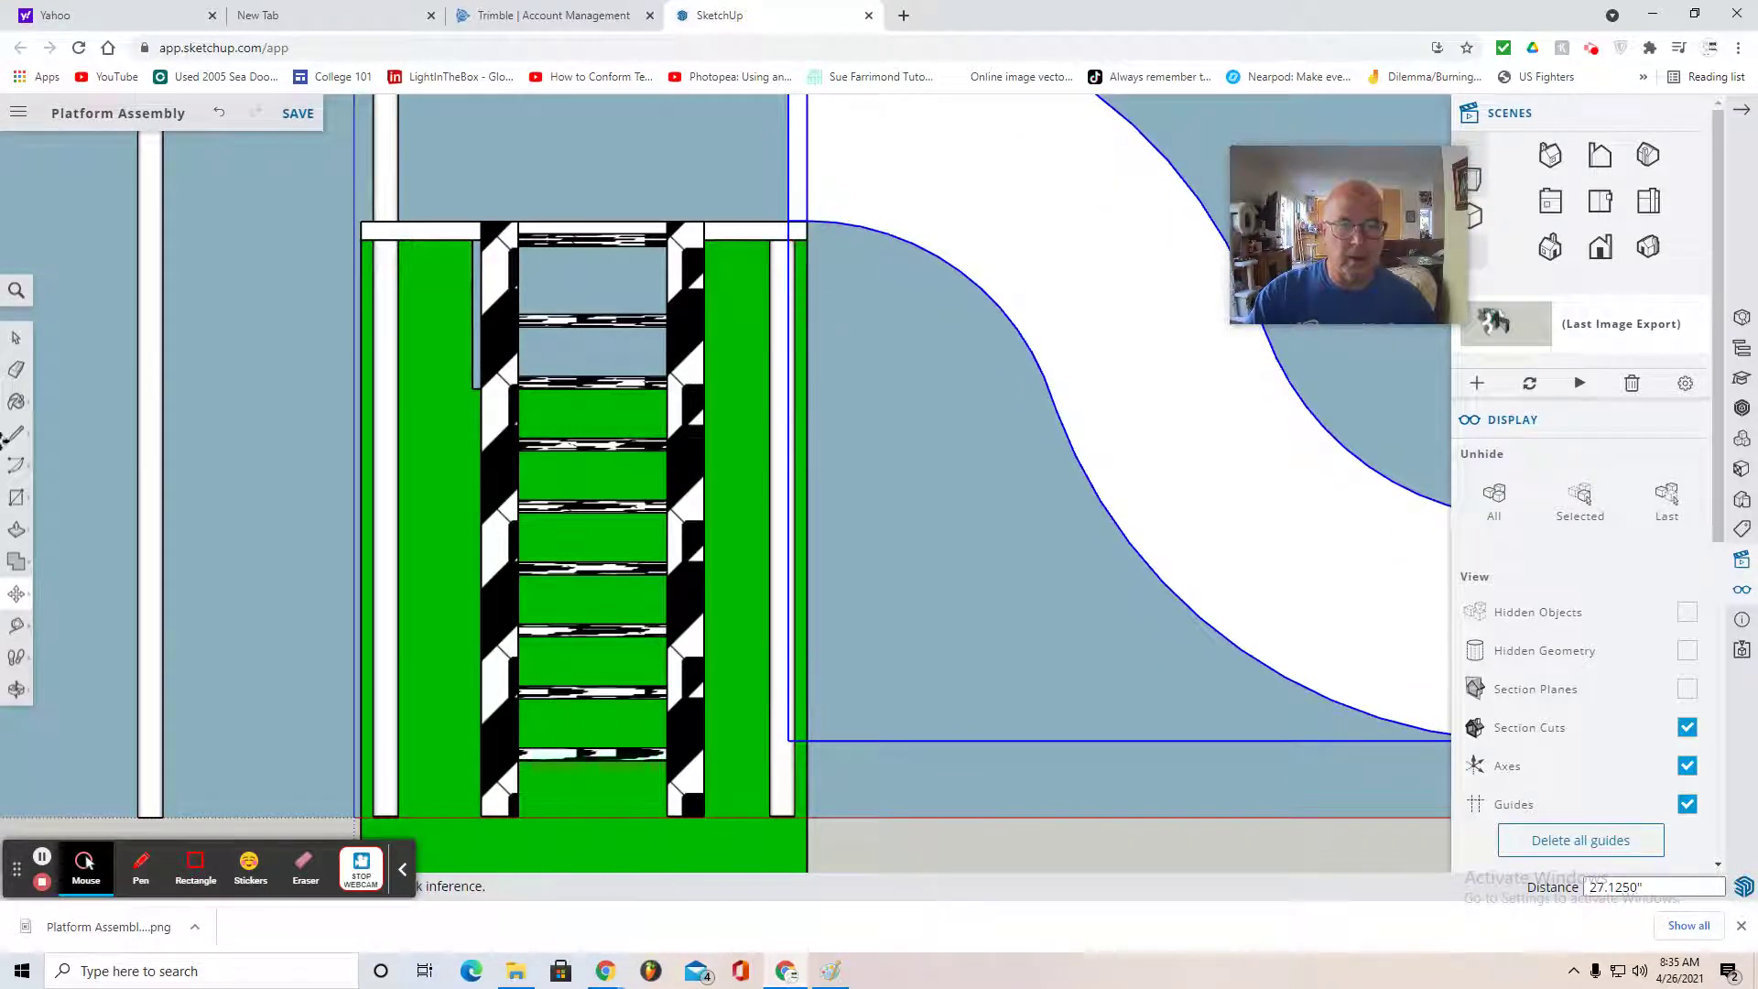
{"action": "left_click", "coordinate": [21, 340]}
{"action": "left_click", "coordinate": [731, 560]}
- Move the green ladder block 27.75" down so its base rests on the ground line
{"action": "left_click", "coordinate": [17, 594]}
{"action": "scroll", "coordinate": [794, 841], "scroll_direction": "down", "scroll_amount": 4}
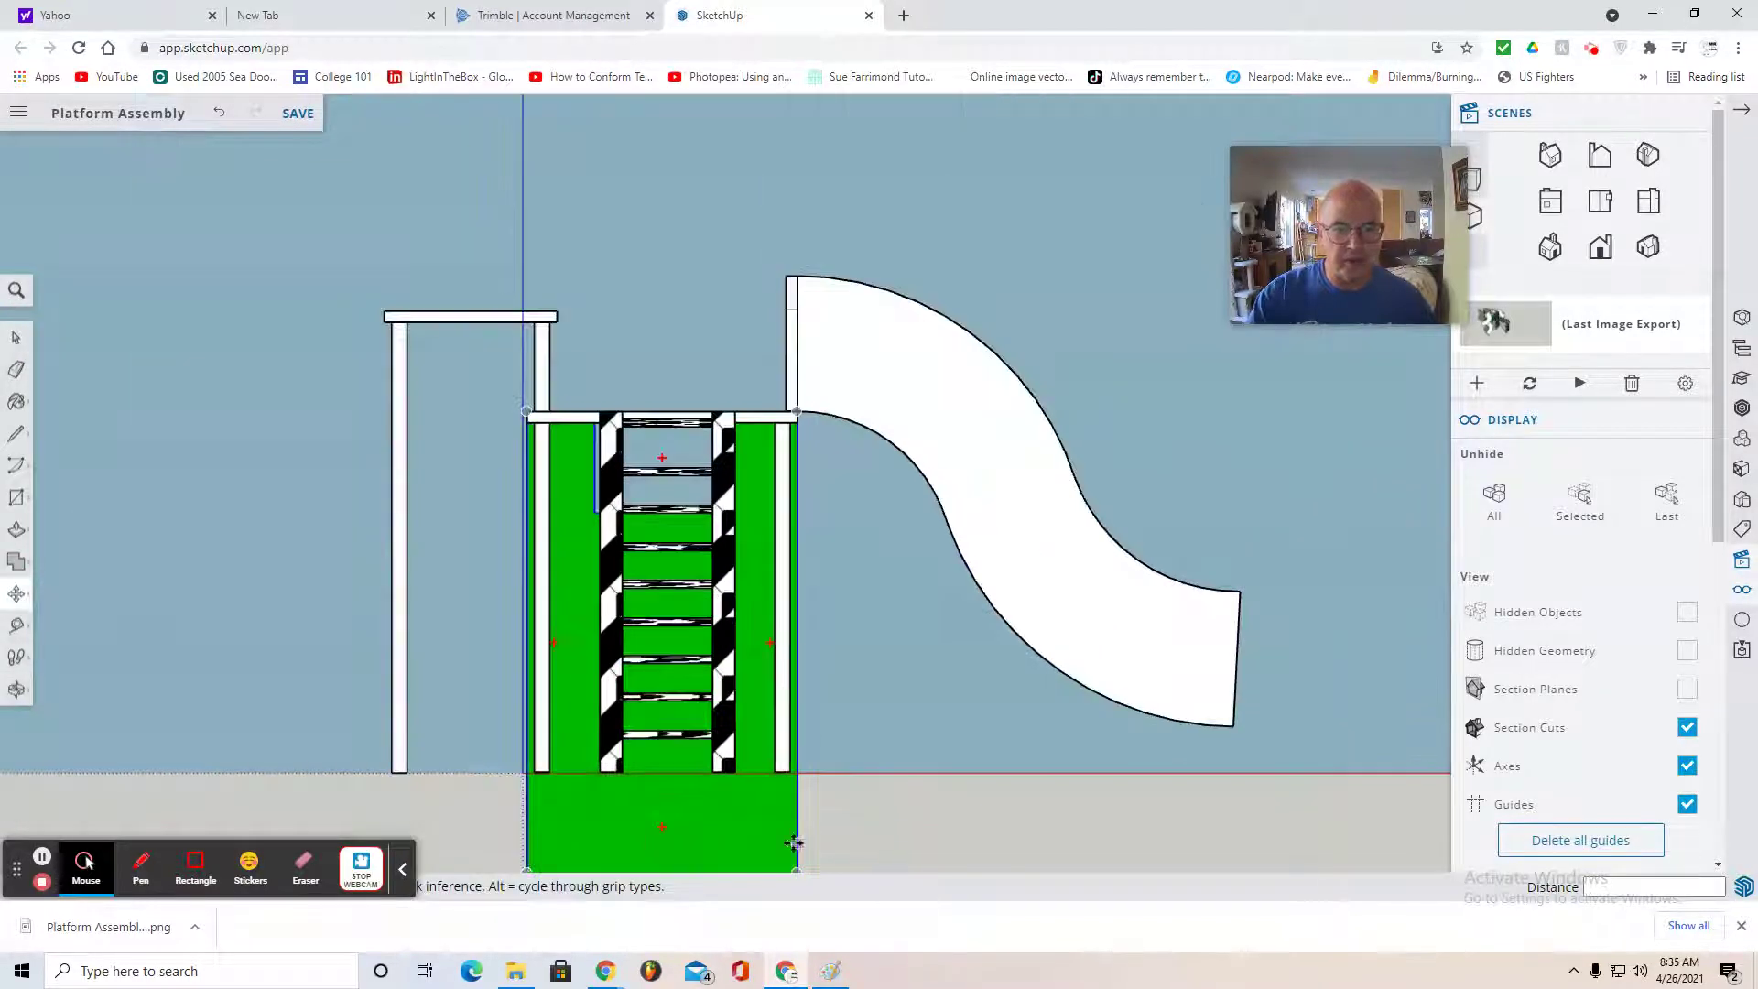
{"action": "left_click", "coordinate": [795, 856]}
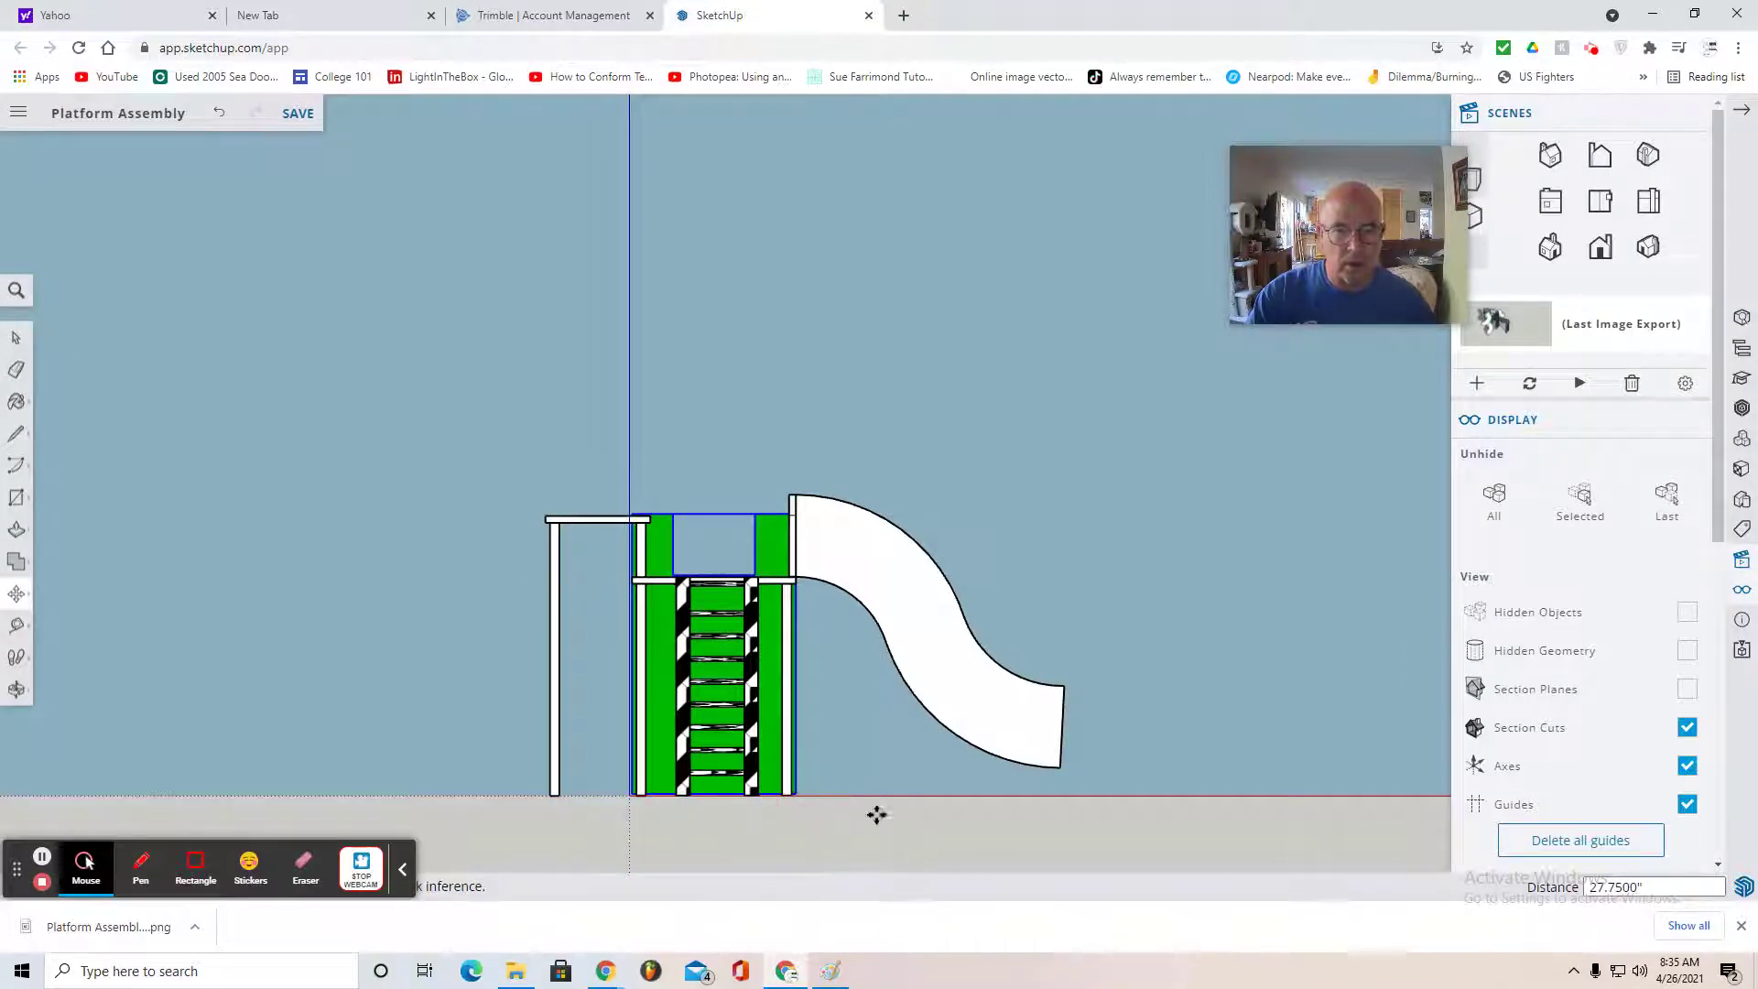
- Import Spiral Tube Slide.skp from Trimble Connect's SketchUp > Playground 2 folder as a component
{"action": "left_click", "coordinate": [18, 113]}
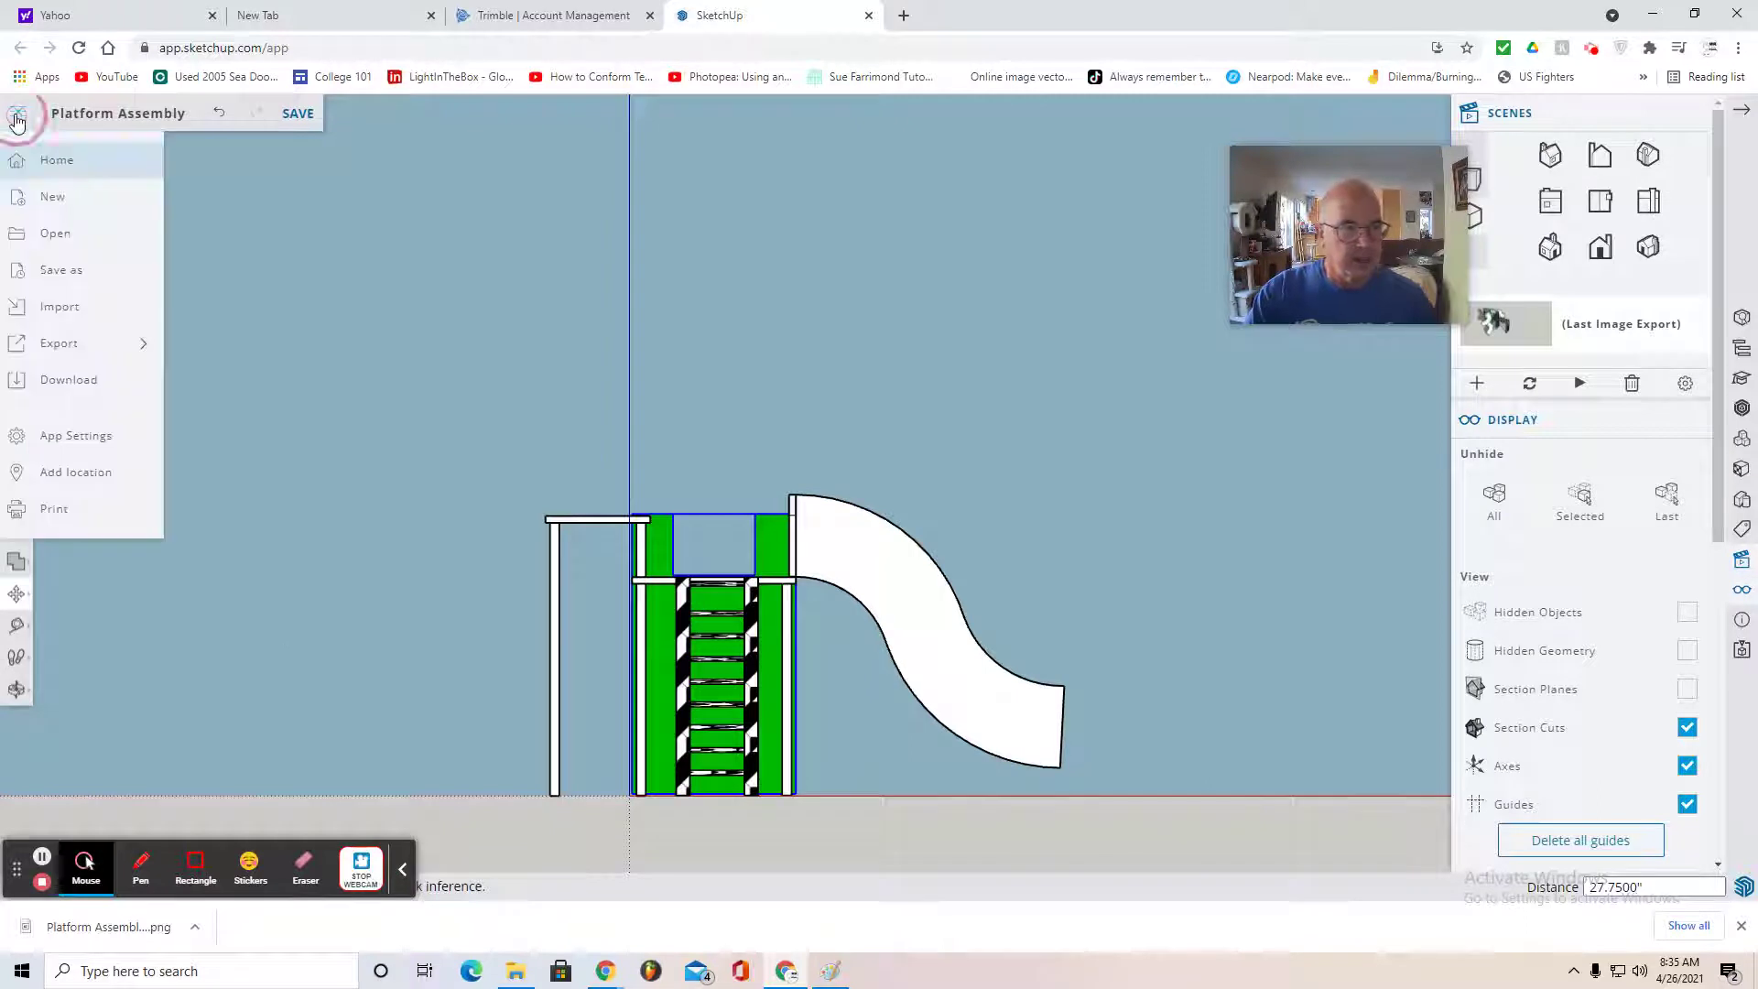
{"action": "left_click", "coordinate": [55, 307]}
{"action": "left_click", "coordinate": [821, 561]}
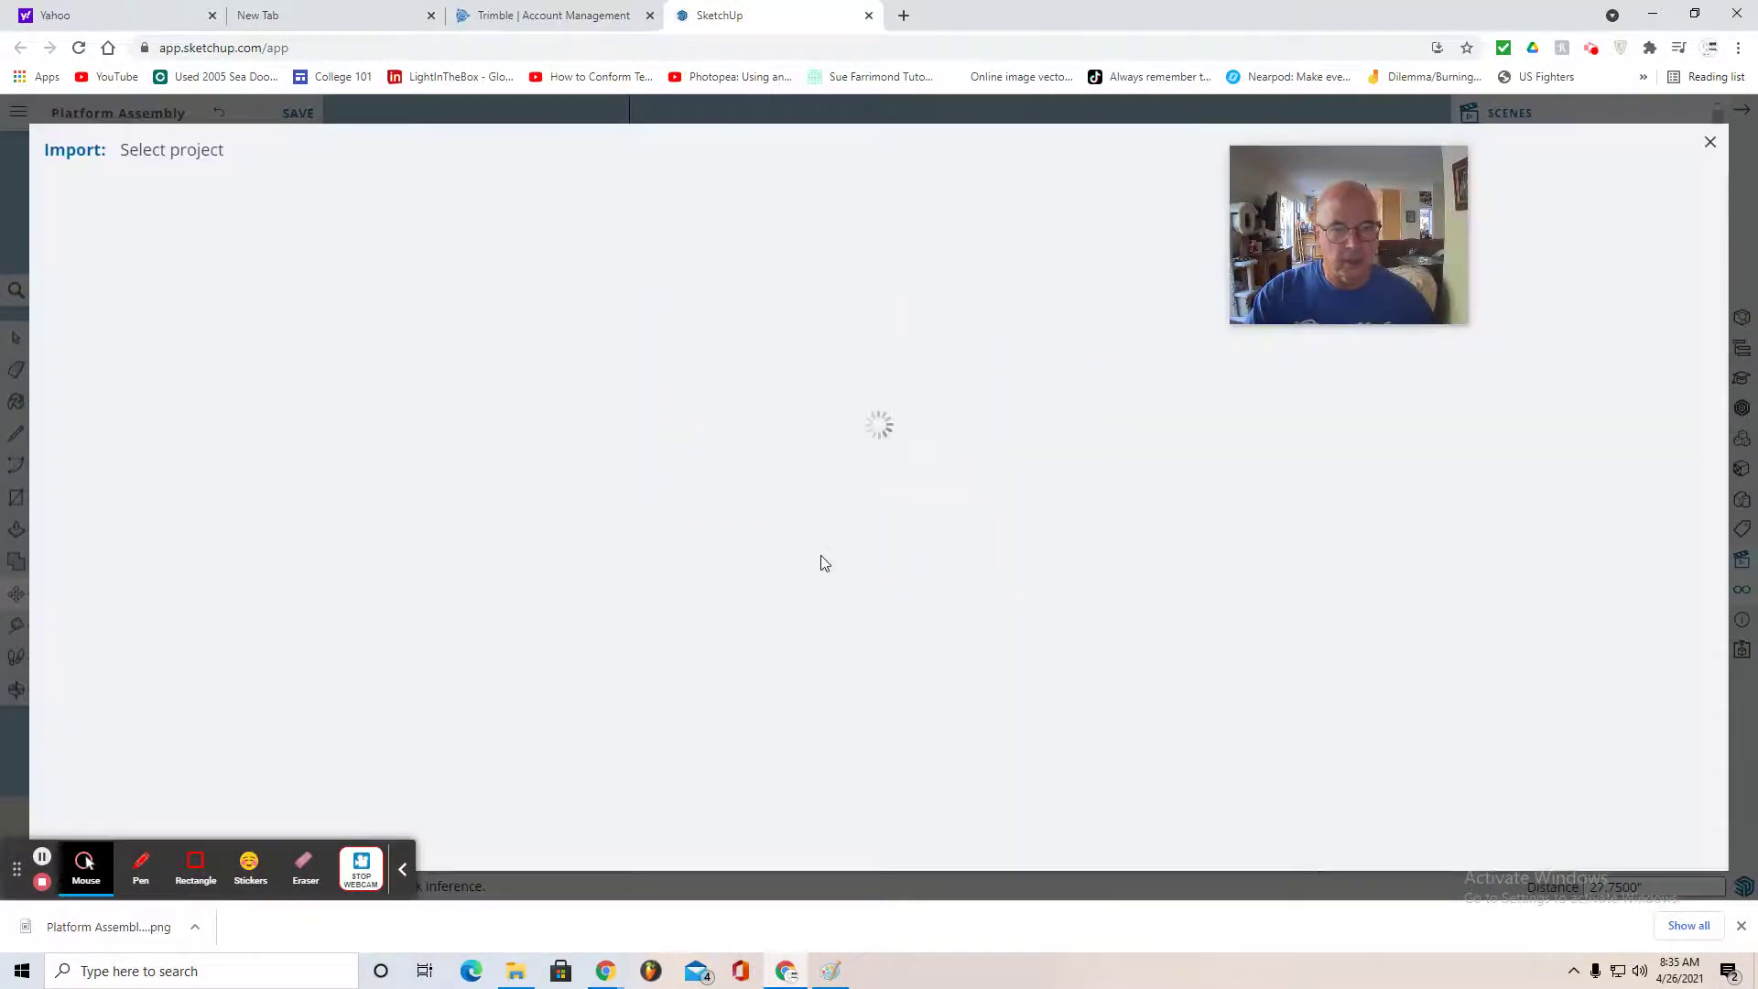
{"action": "left_click", "coordinate": [167, 304]}
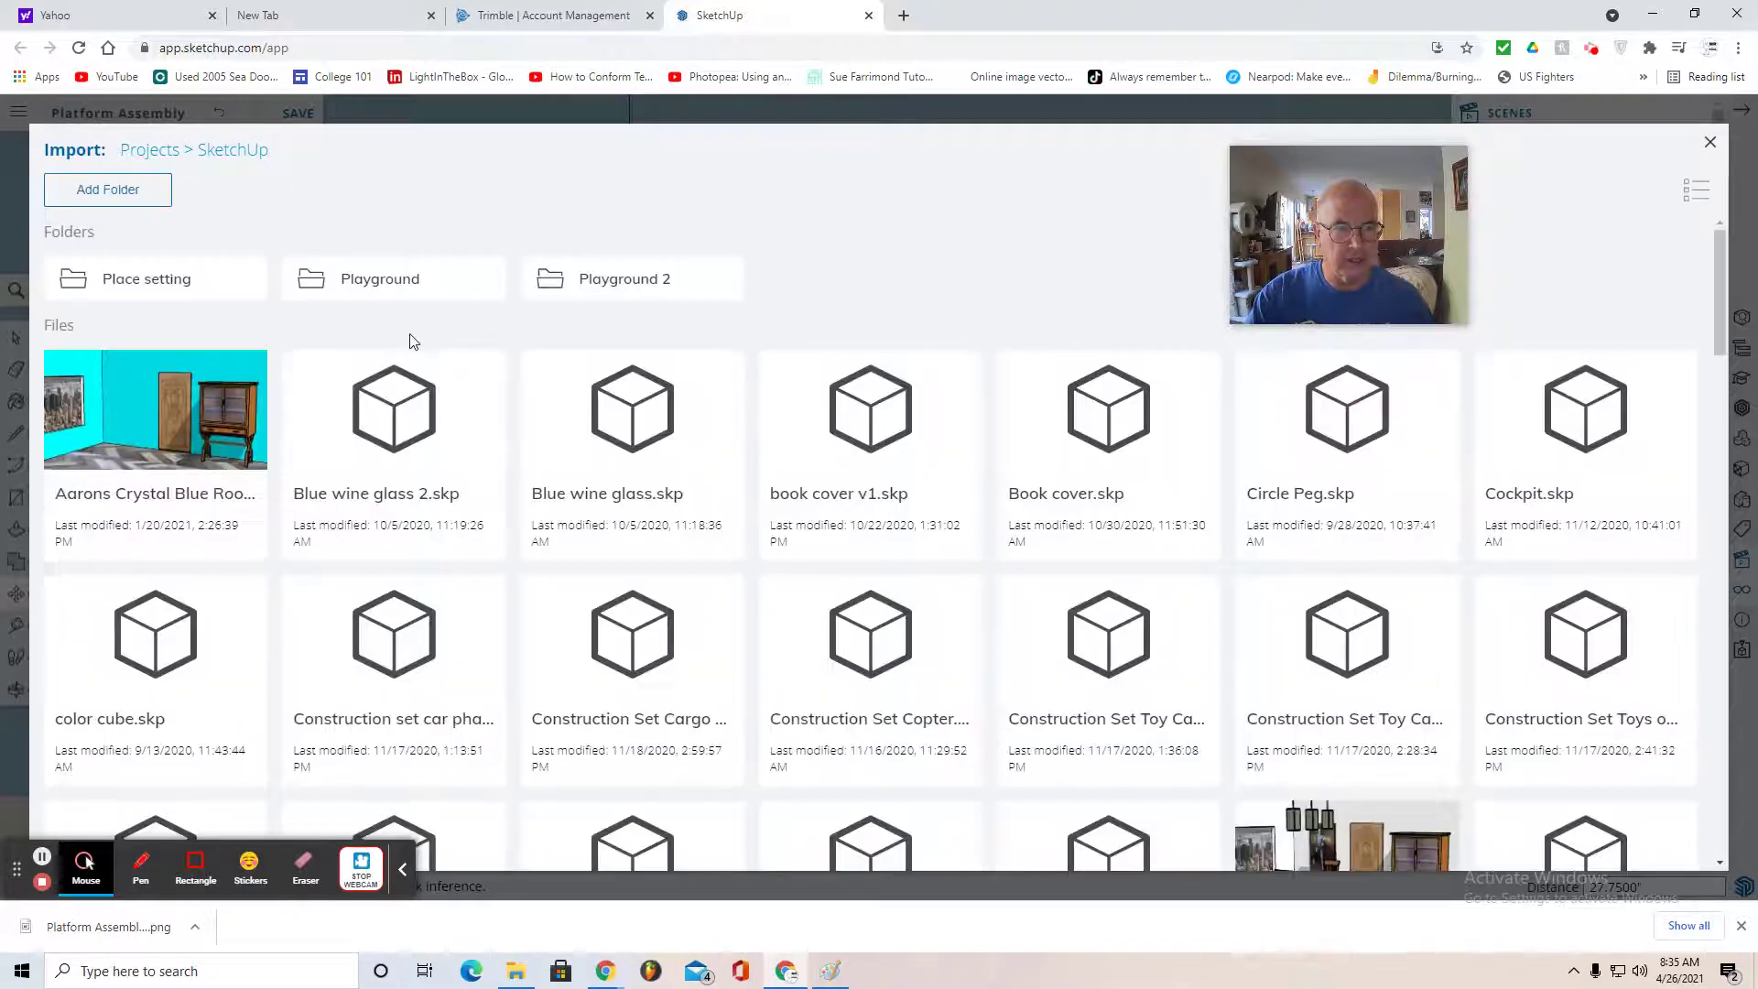
{"action": "left_click", "coordinate": [596, 283]}
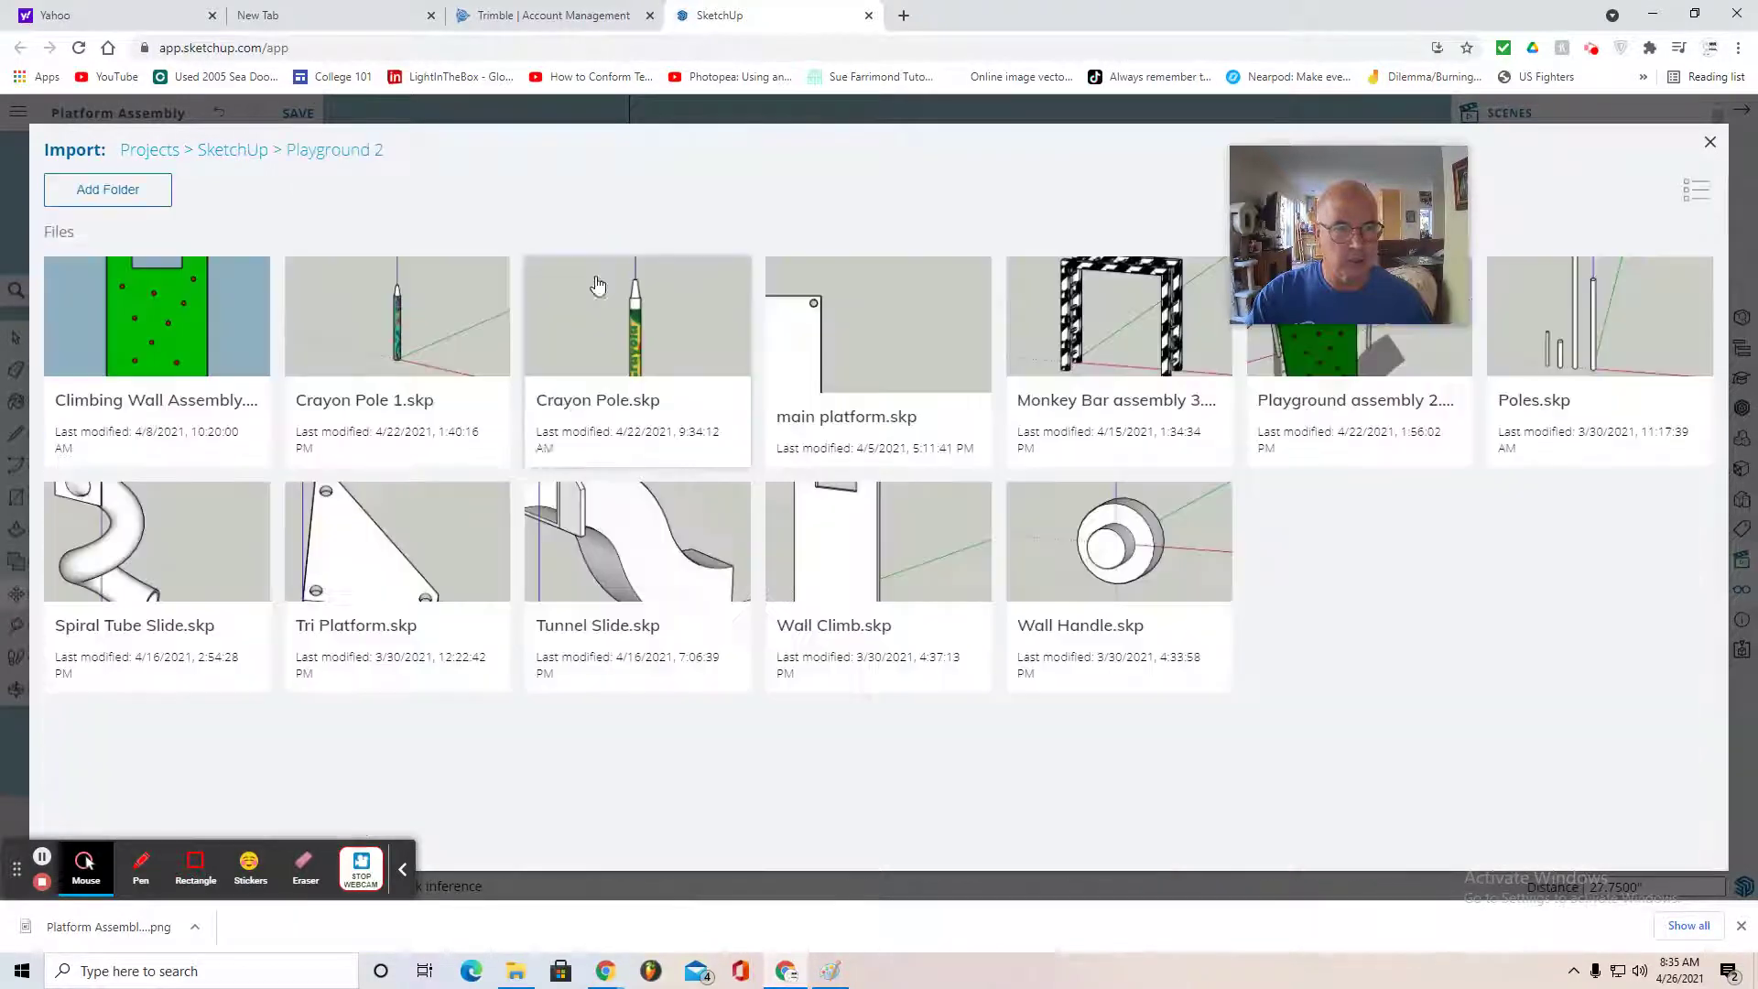
{"action": "left_click", "coordinate": [159, 558]}
{"action": "left_click", "coordinate": [877, 626]}
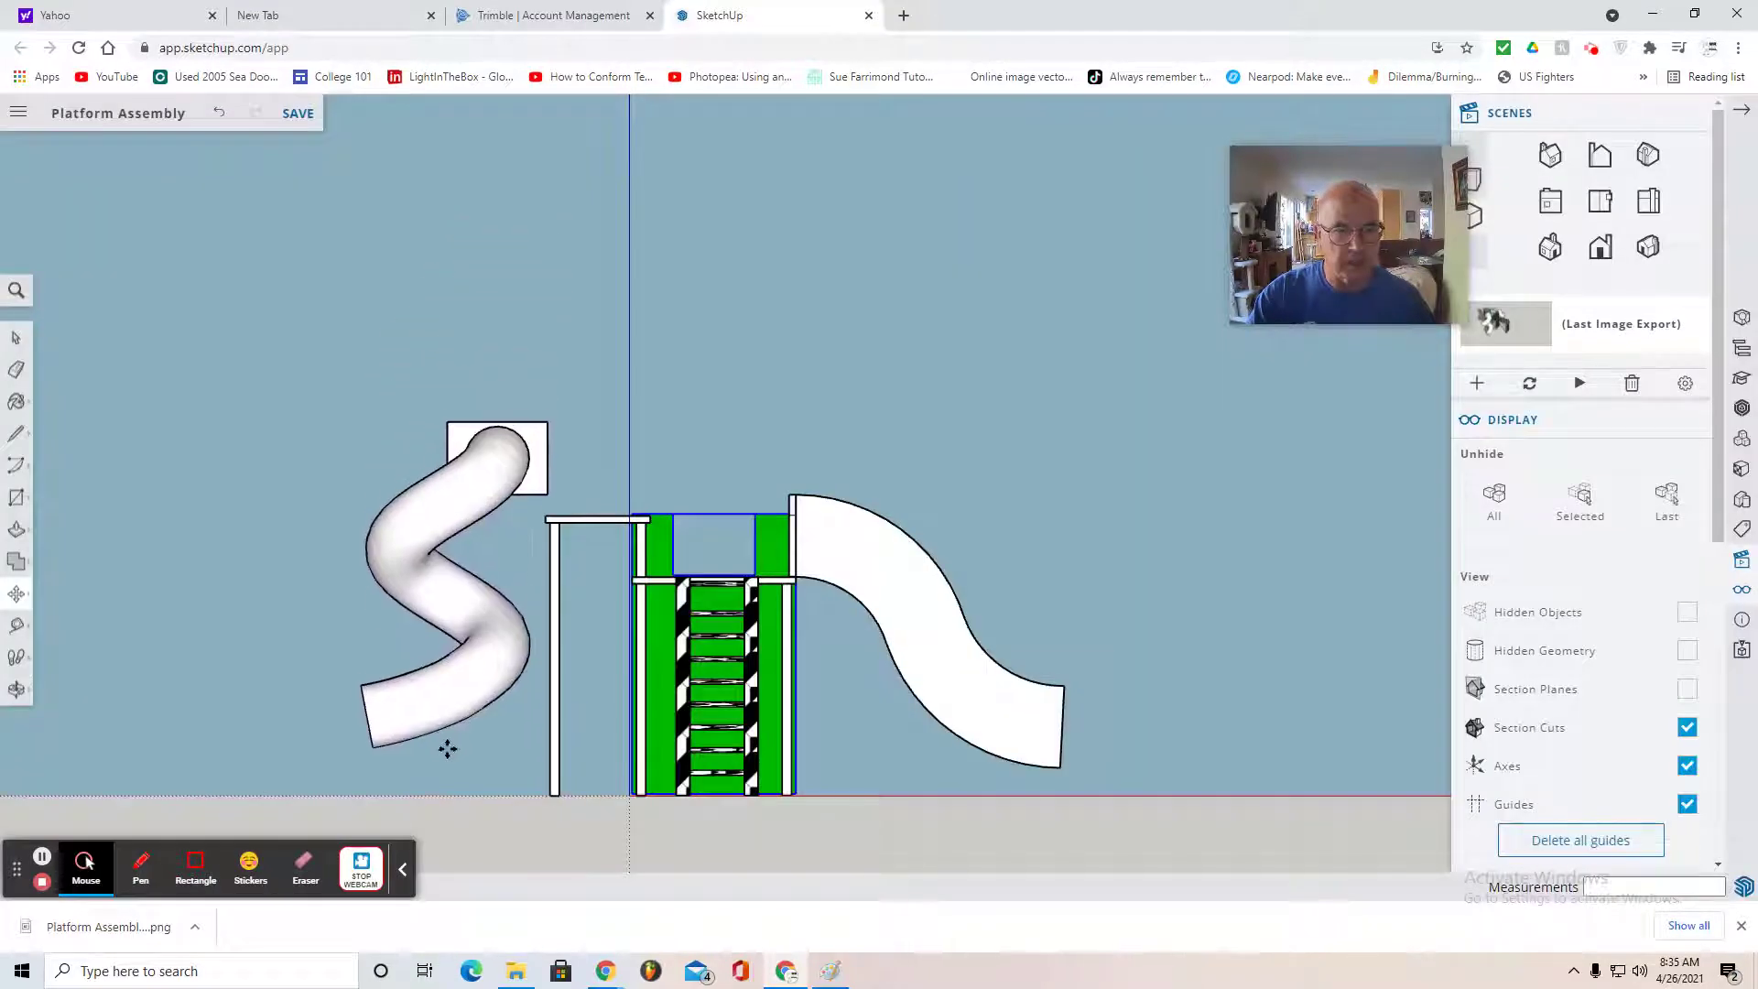
- Place the spiral slide in the model and inspect it from the front and side views
{"action": "left_click", "coordinate": [447, 759]}
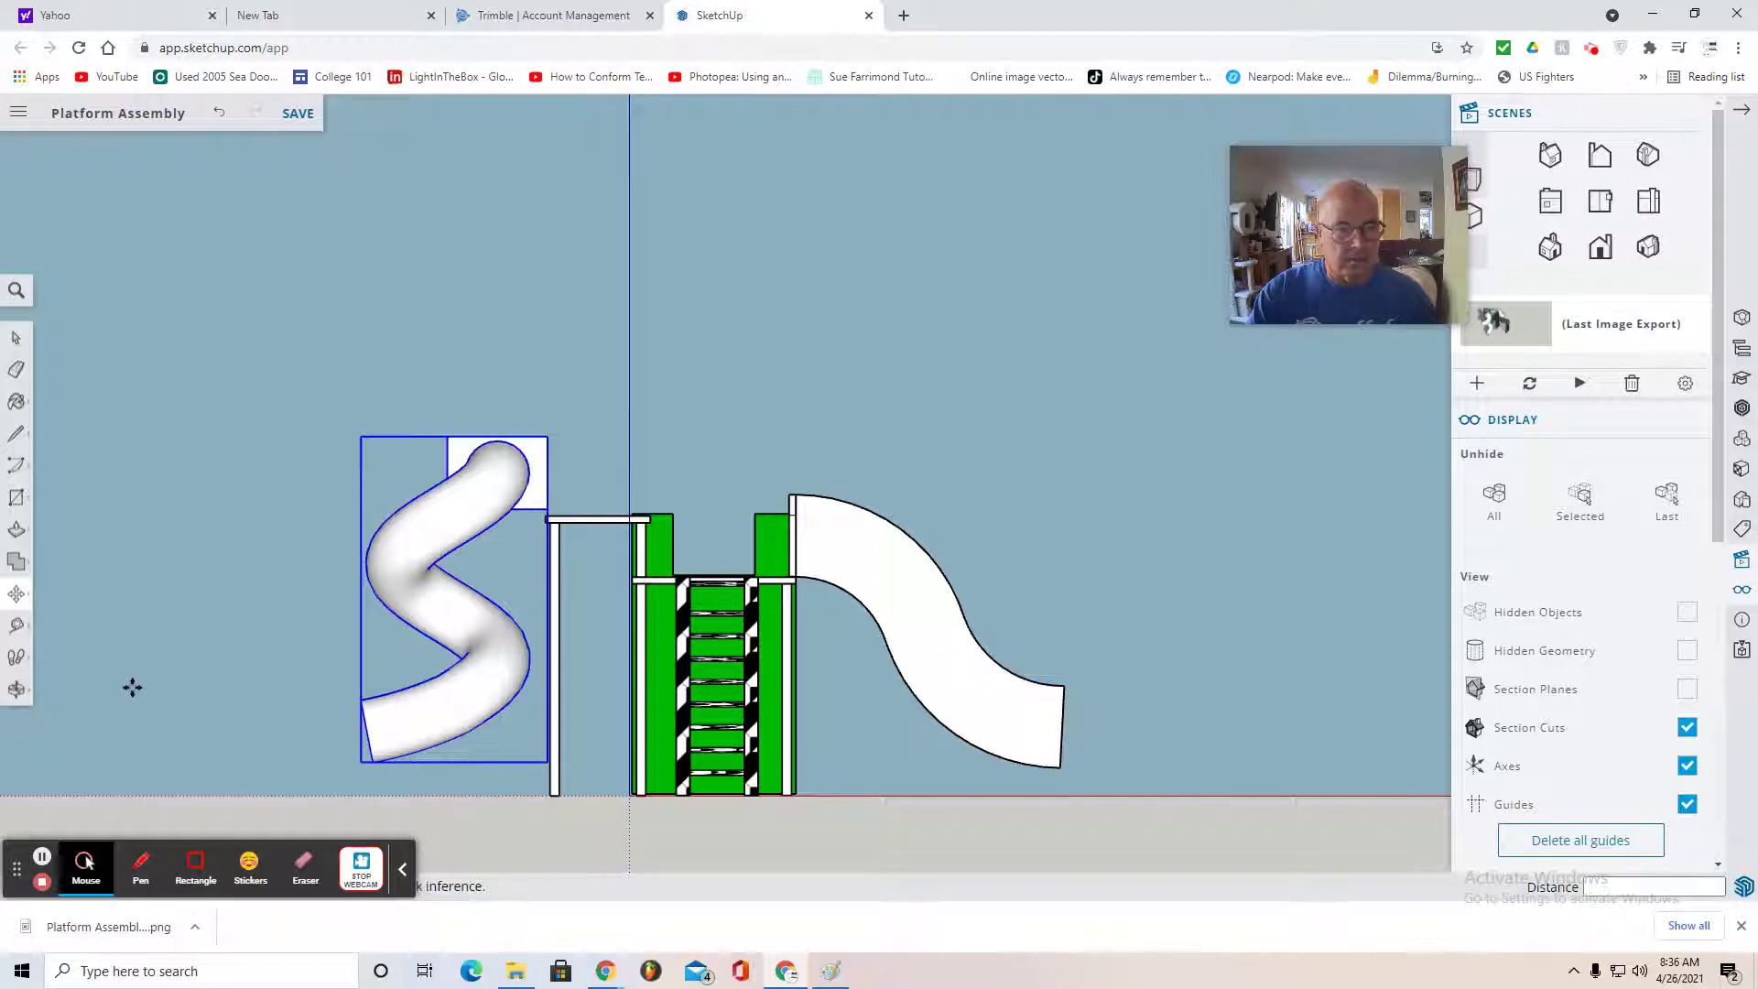
{"action": "left_click", "coordinate": [17, 694]}
{"action": "left_click", "coordinate": [62, 620]}
{"action": "left_click_drag", "start_coordinate": [314, 659], "coordinate": [1312, 422]}
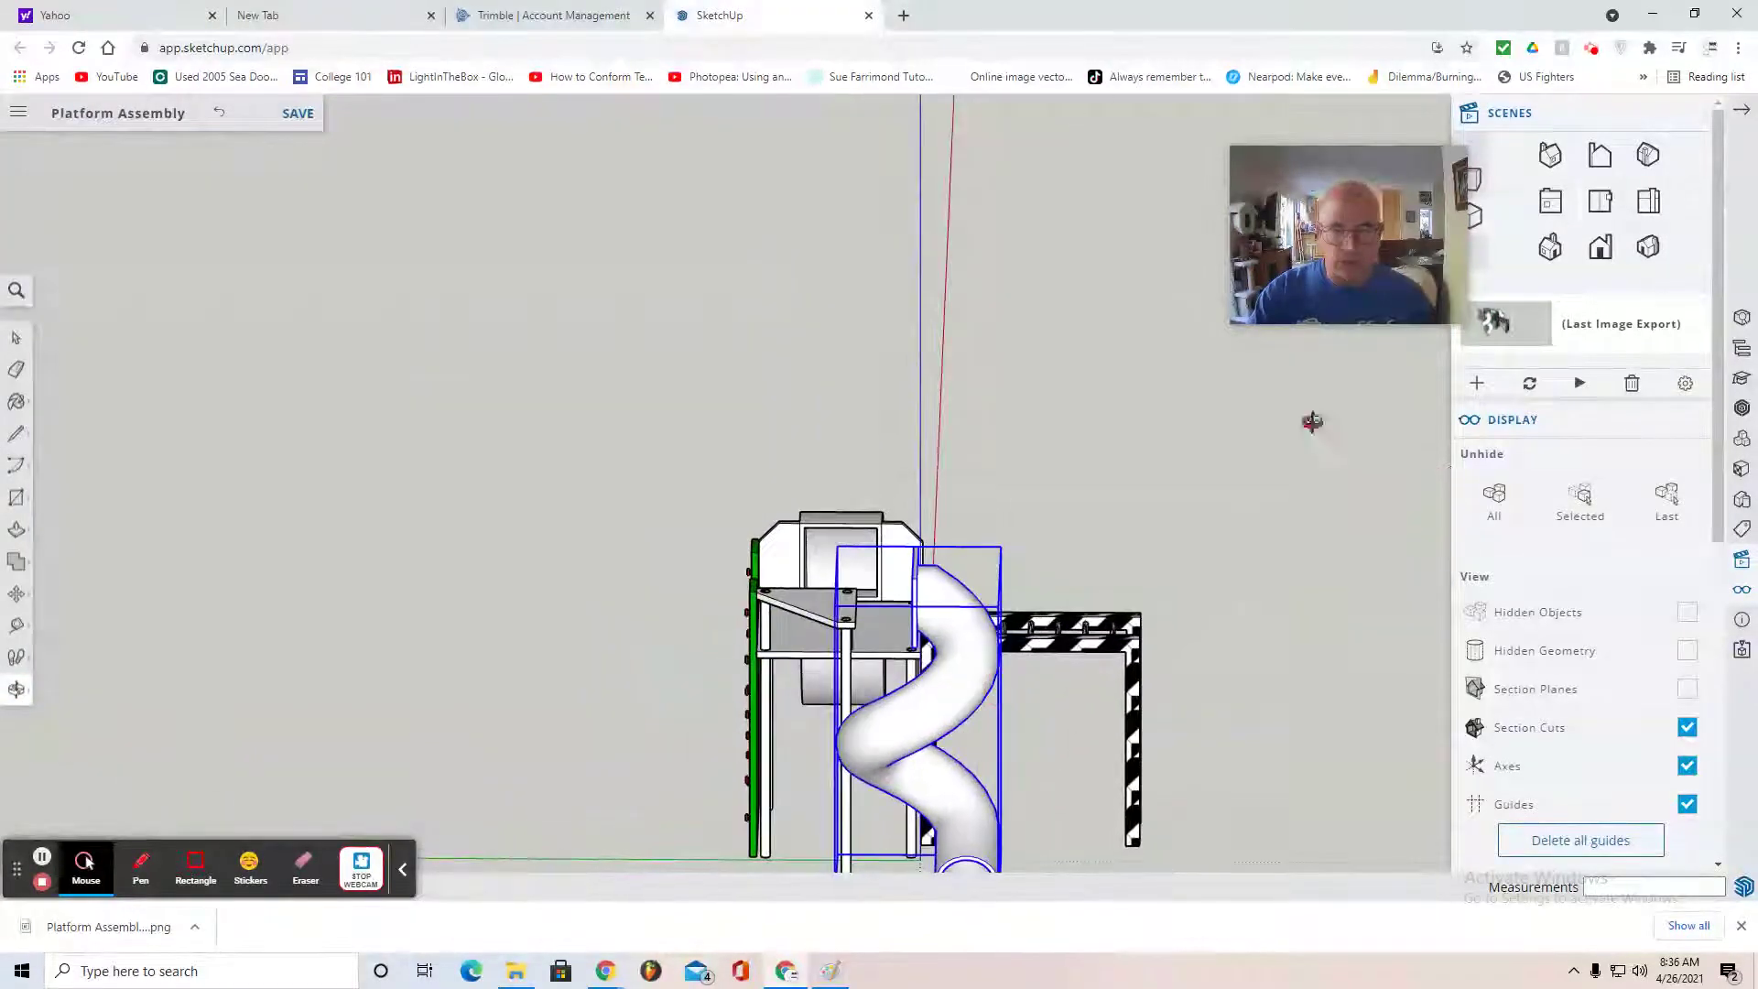
{"action": "left_click", "coordinate": [1601, 247]}
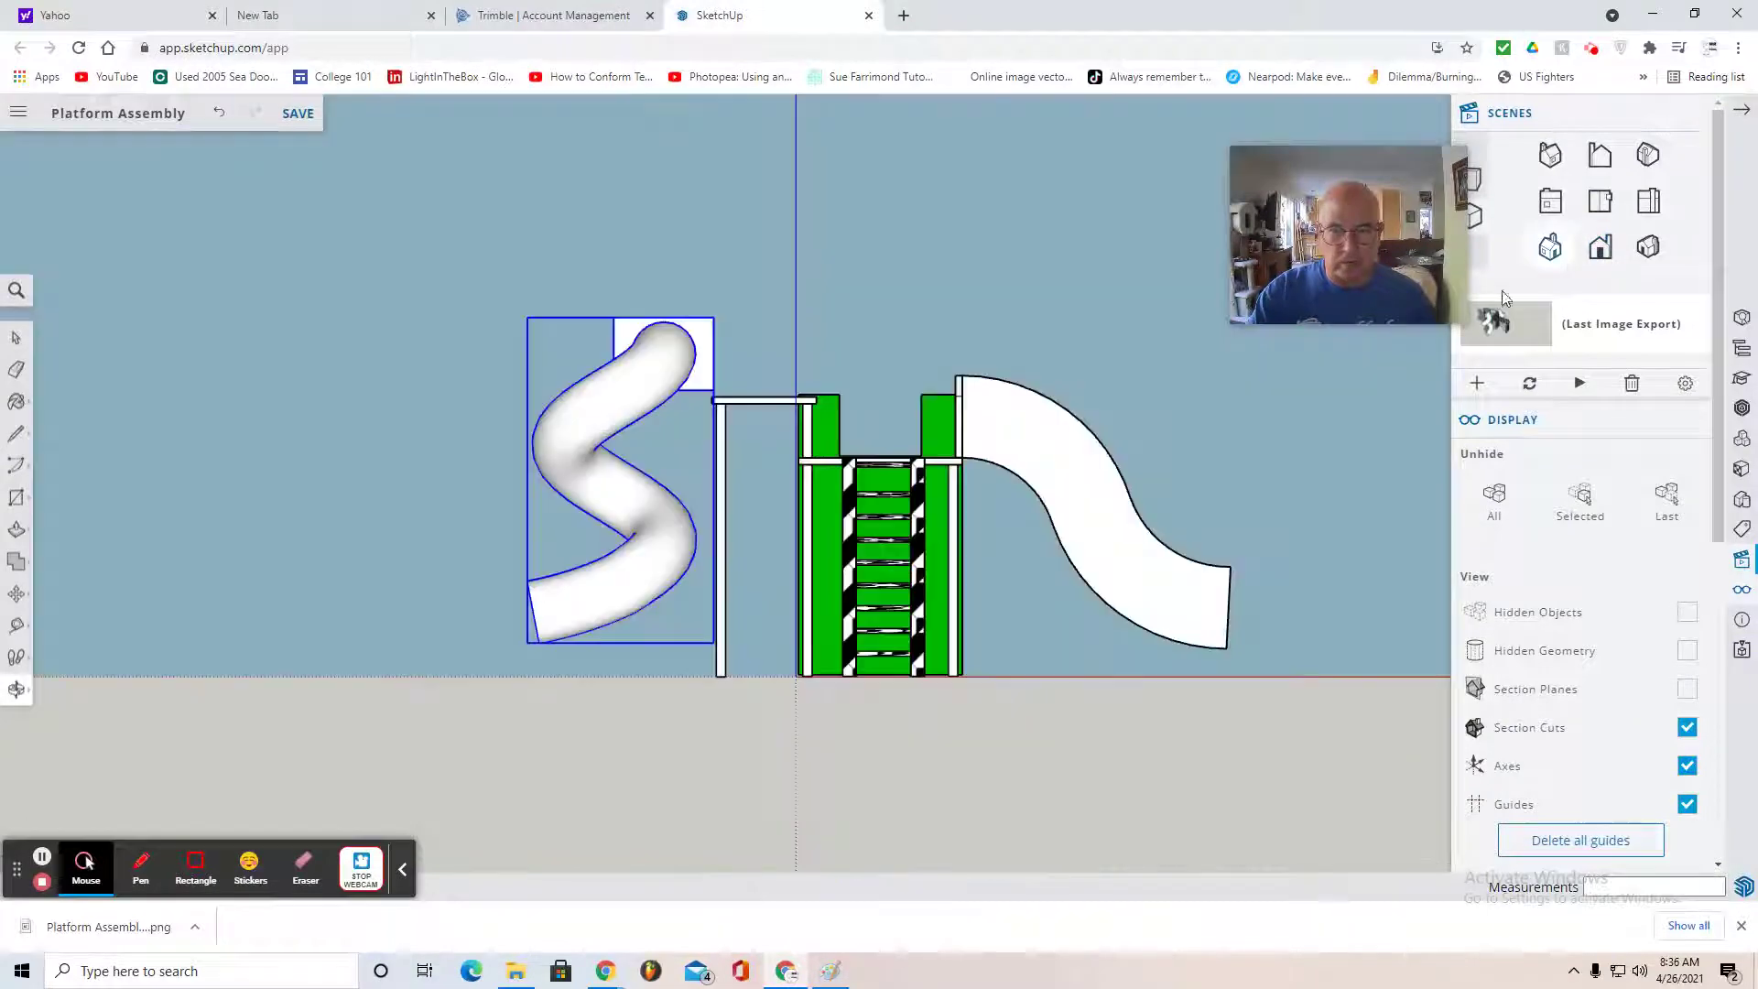
{"action": "left_click", "coordinate": [1552, 203]}
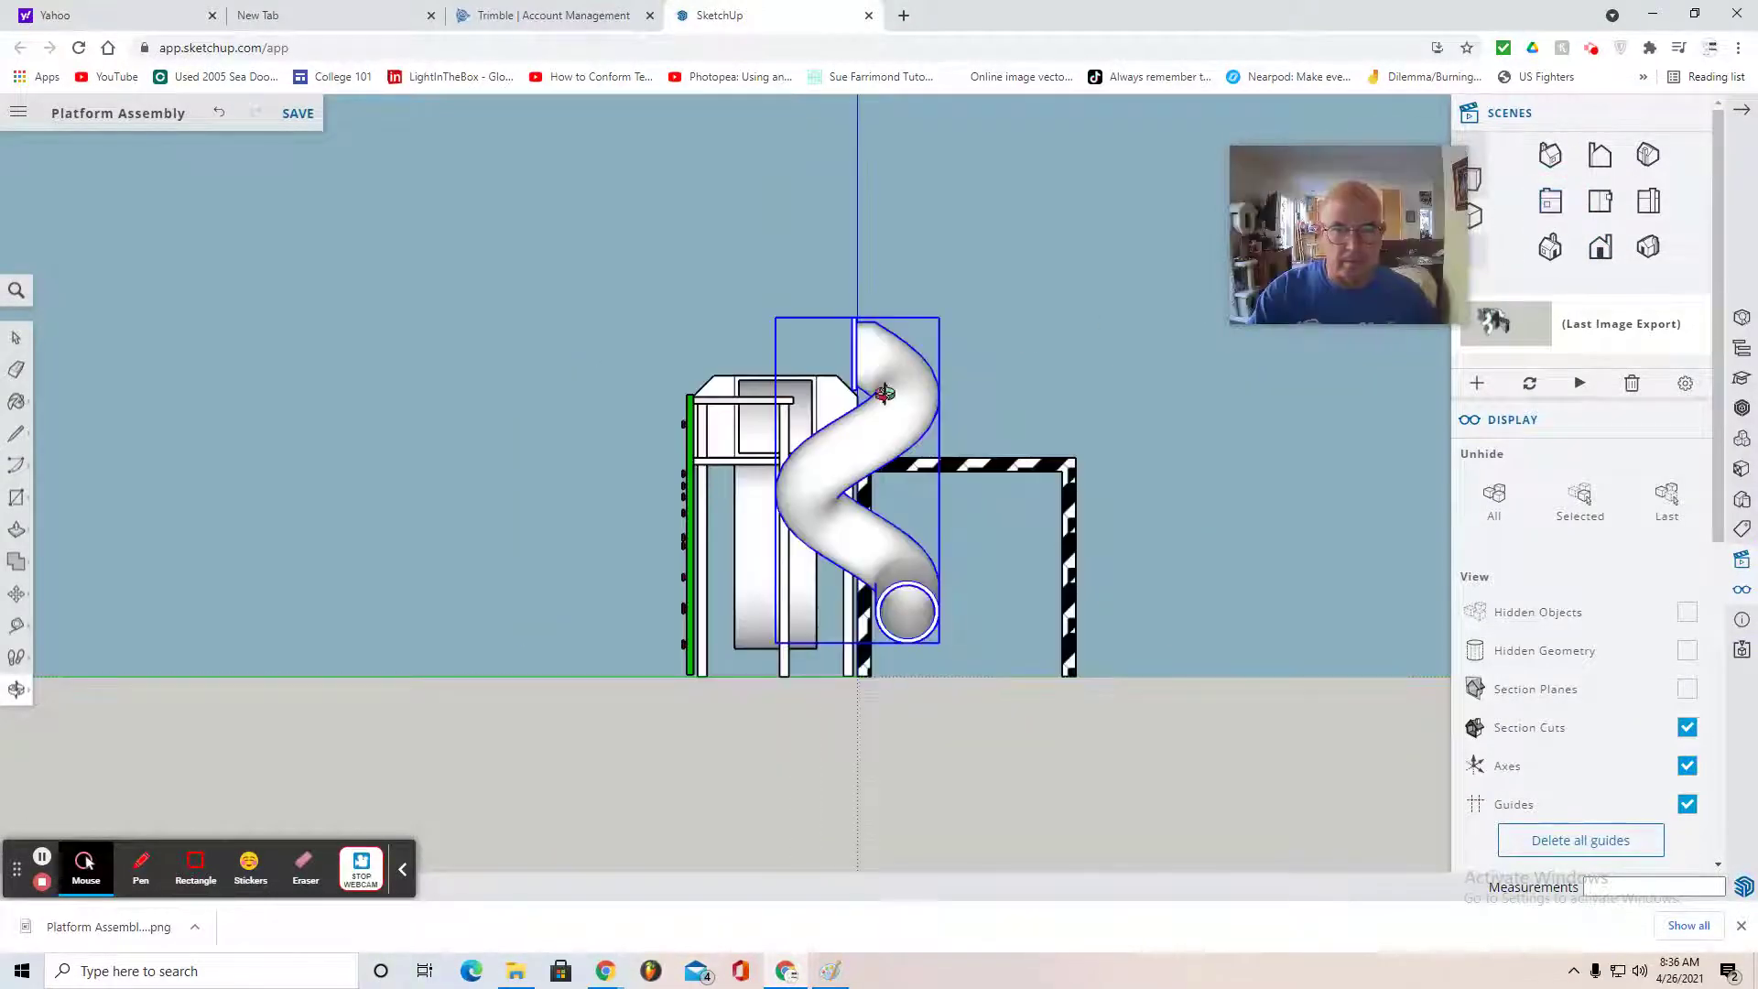
- Shift the spiral tube slide left so its entry meets the platform's deck edge
{"action": "left_click", "coordinate": [17, 594]}
{"action": "scroll", "coordinate": [813, 400], "scroll_direction": "up", "scroll_amount": 4}
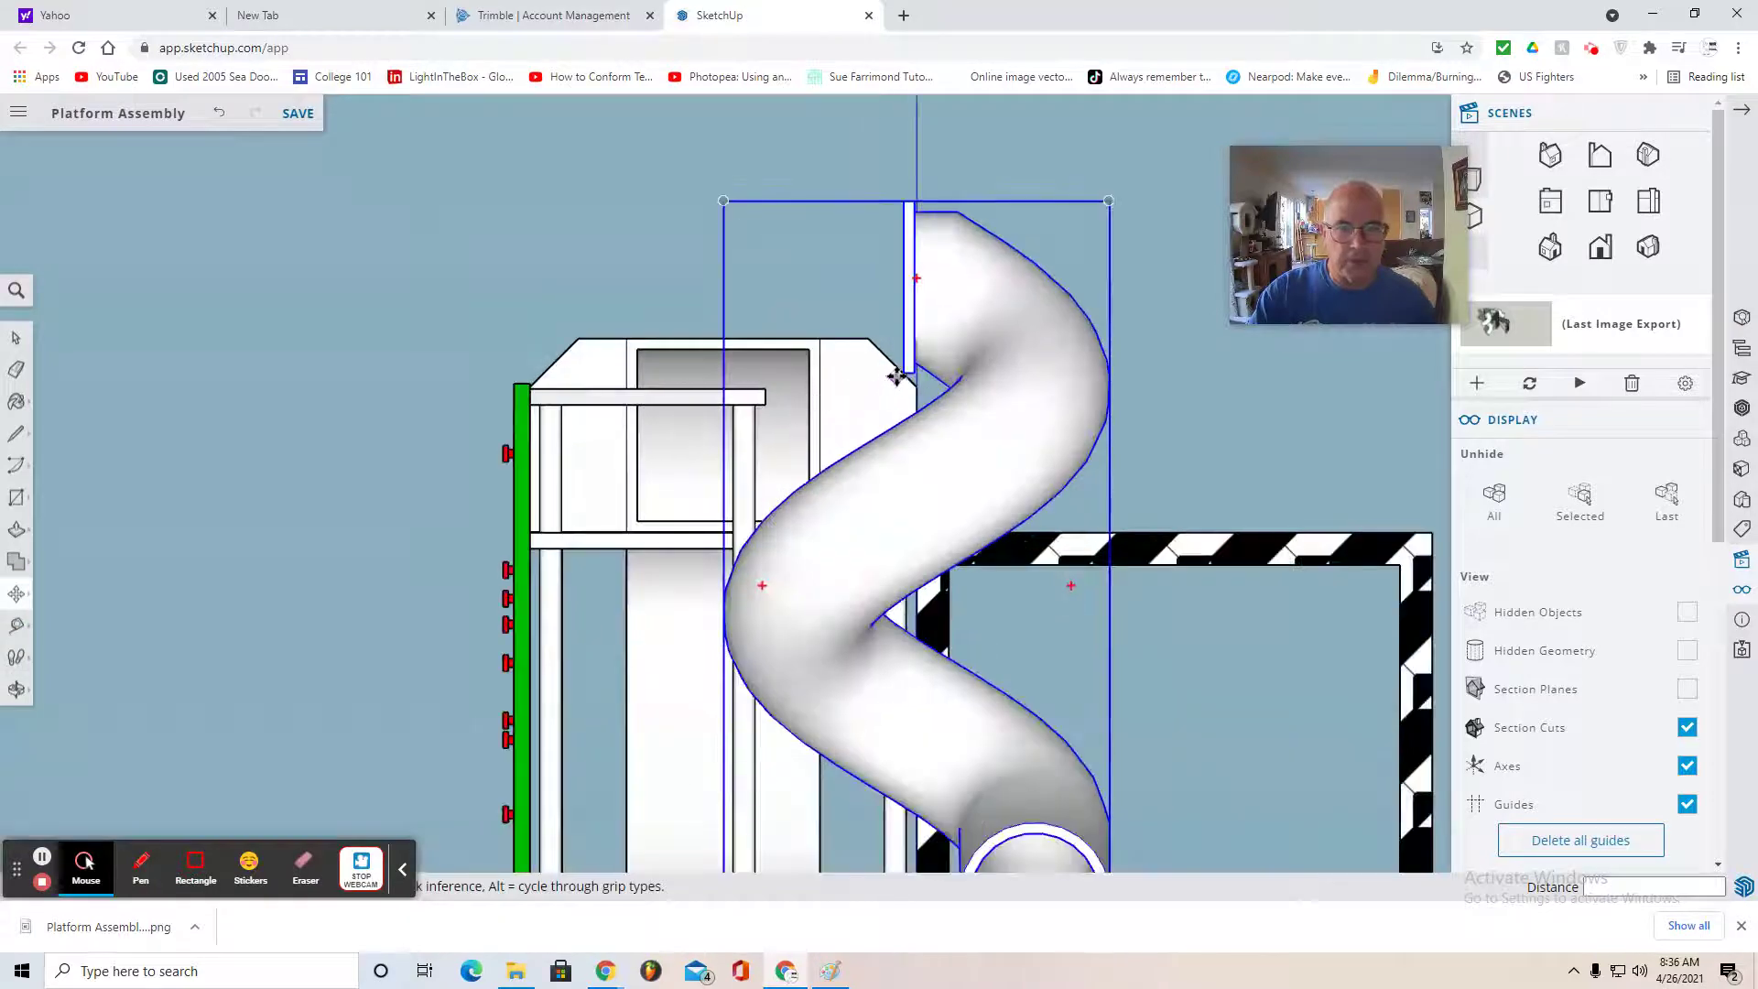
{"action": "left_click_drag", "start_coordinate": [912, 373], "coordinate": [758, 392]}
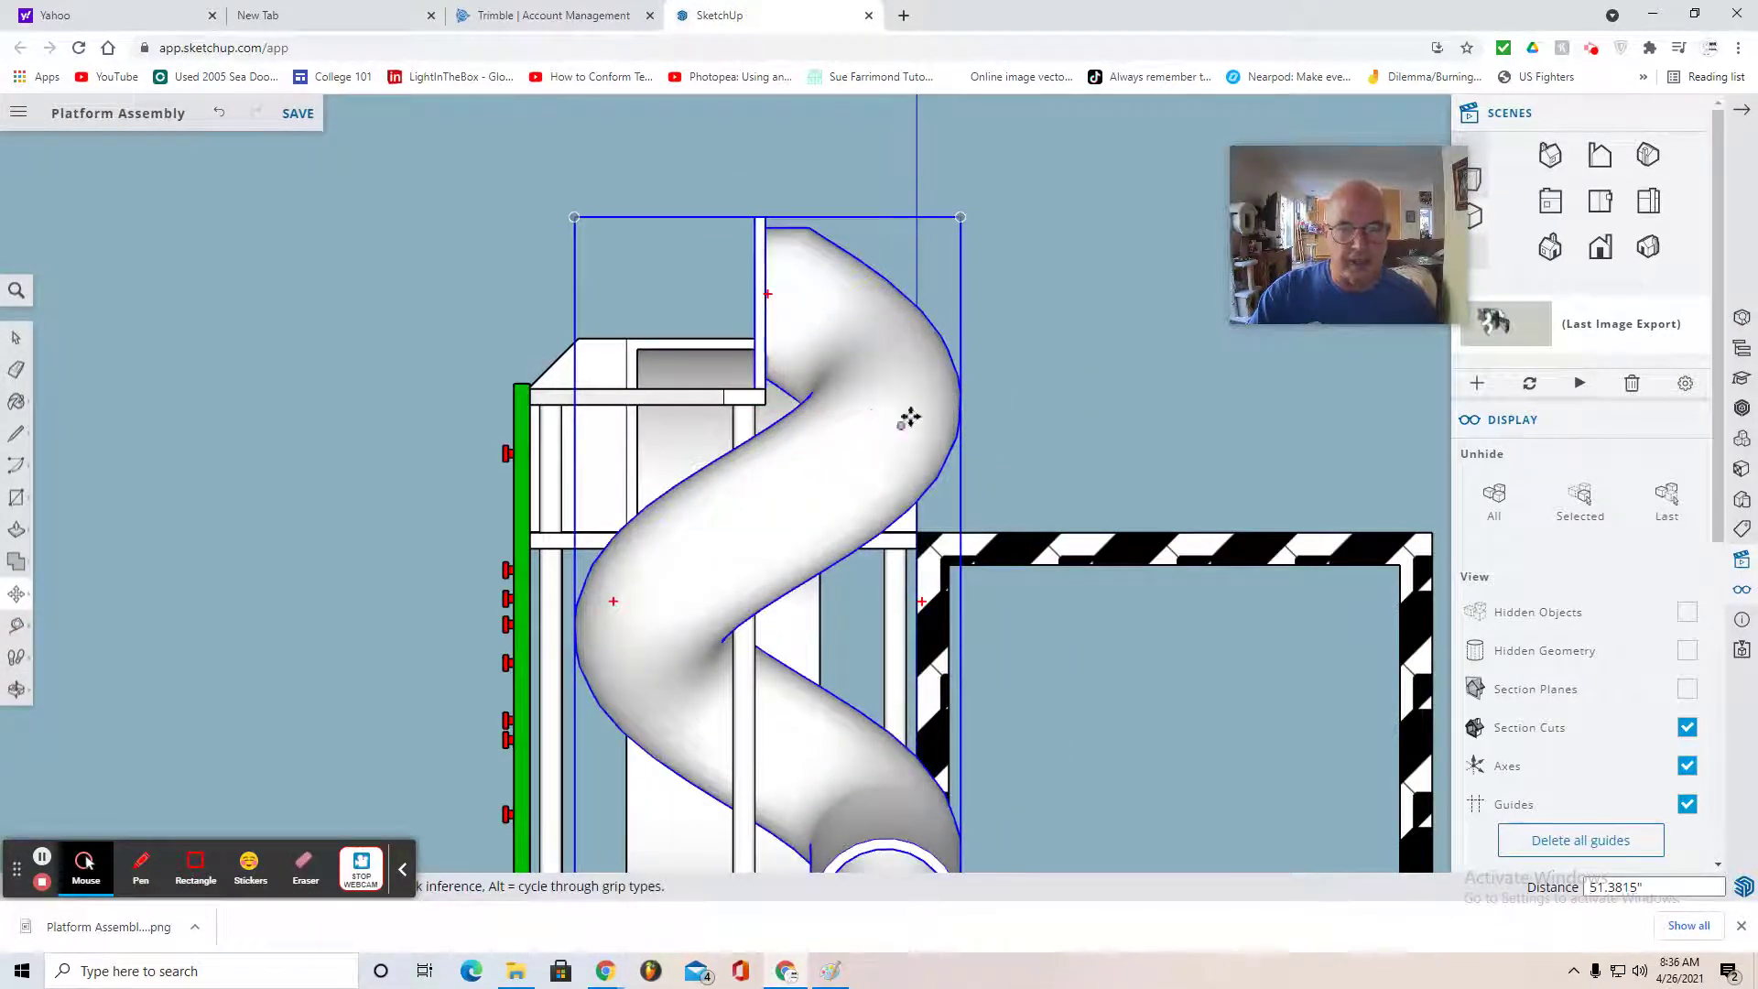
- Tilt from the top view into a 3-D perspective and centre the playground in view
{"action": "left_click", "coordinate": [1600, 201]}
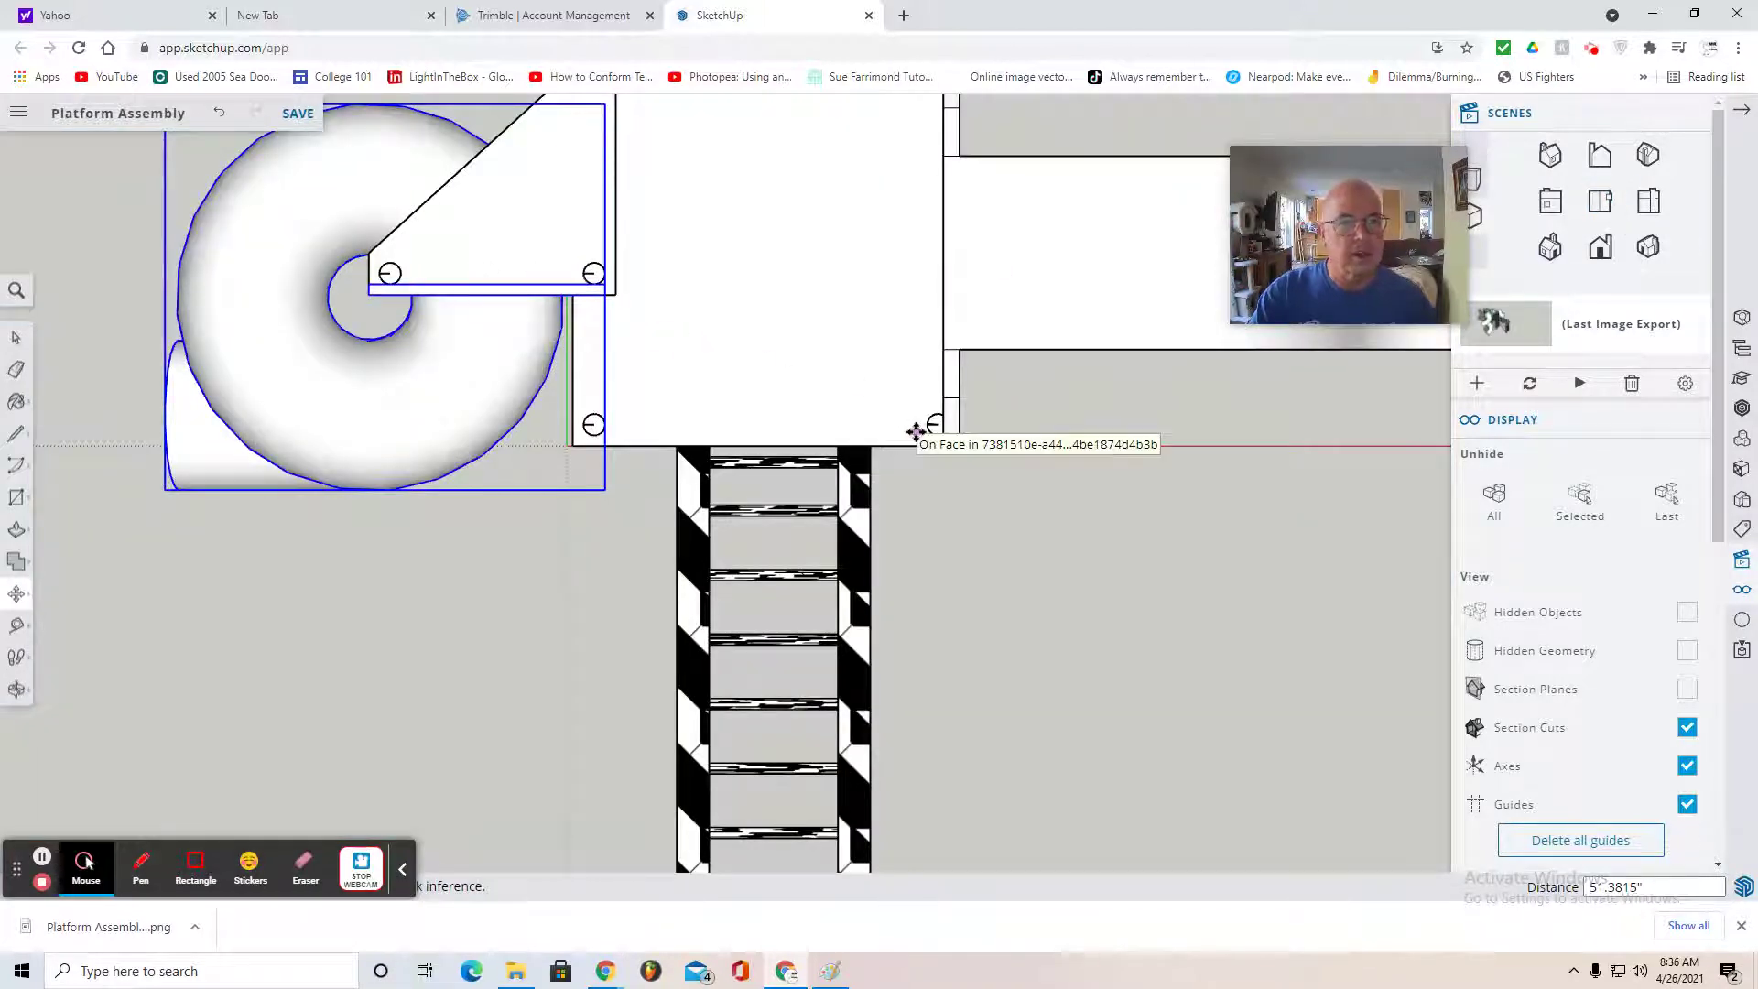
{"action": "left_click", "coordinate": [16, 339]}
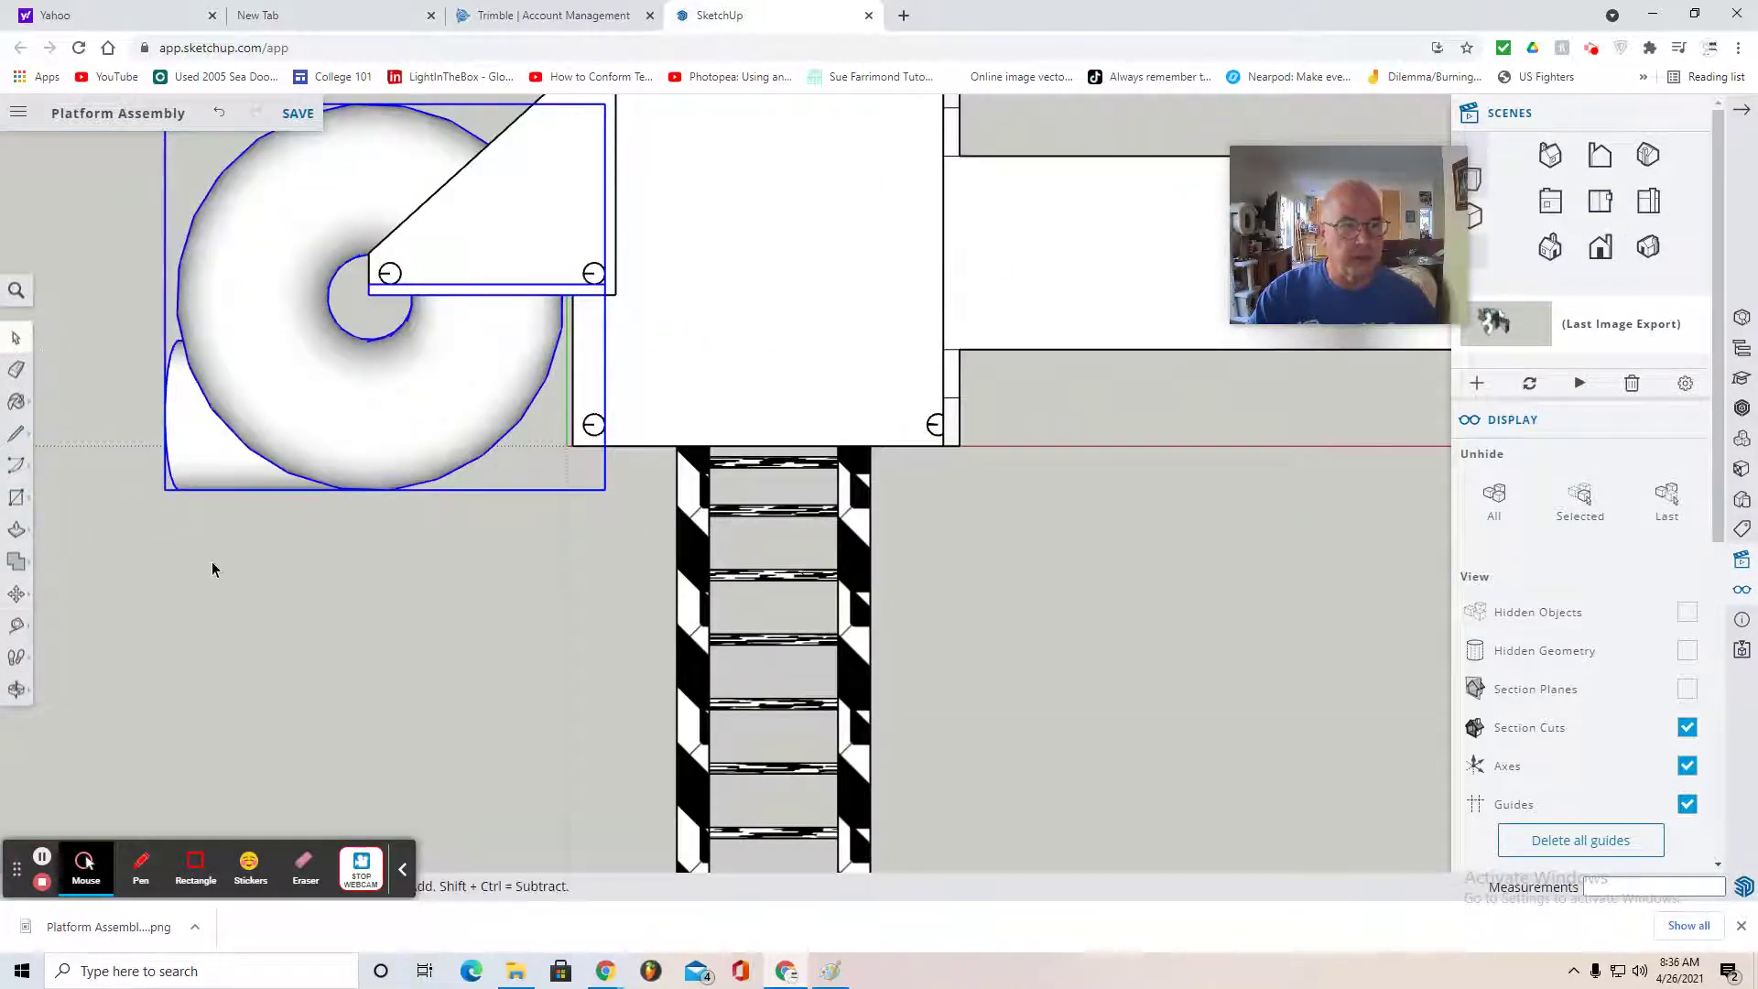
{"action": "scroll", "coordinate": [212, 570], "scroll_direction": "down", "scroll_amount": 3}
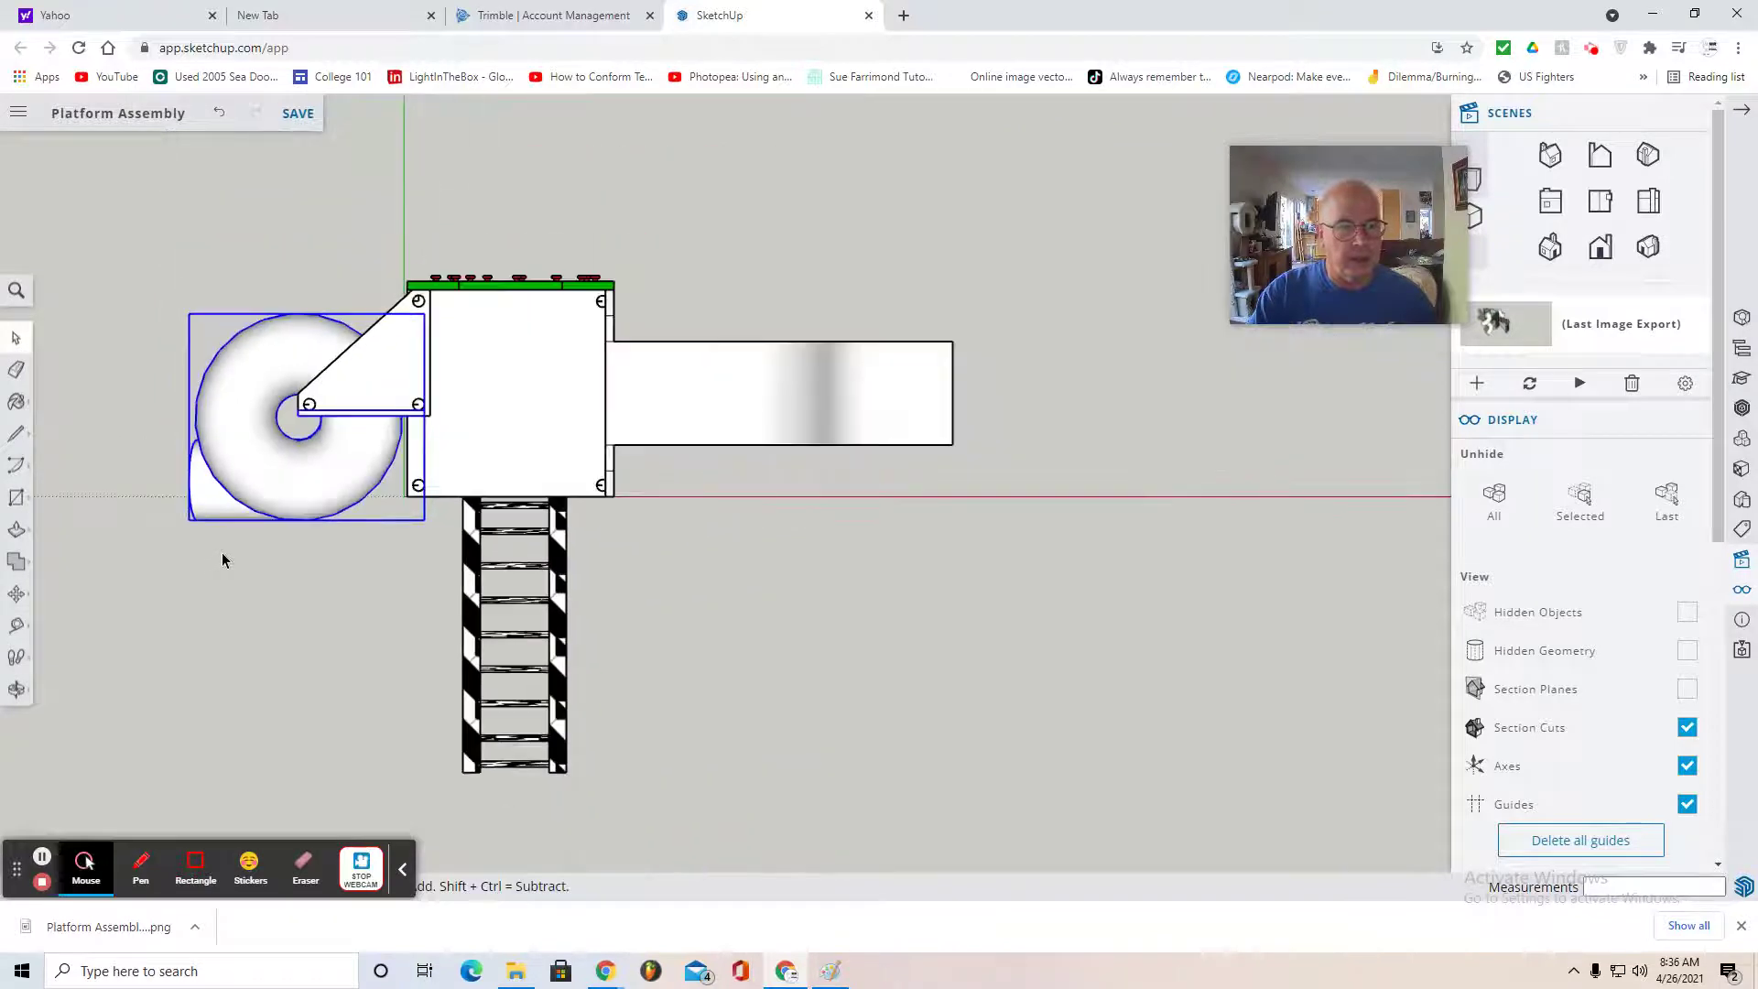
{"action": "left_click", "coordinate": [17, 688]}
{"action": "left_click_drag", "start_coordinate": [137, 654], "coordinate": [418, 518]}
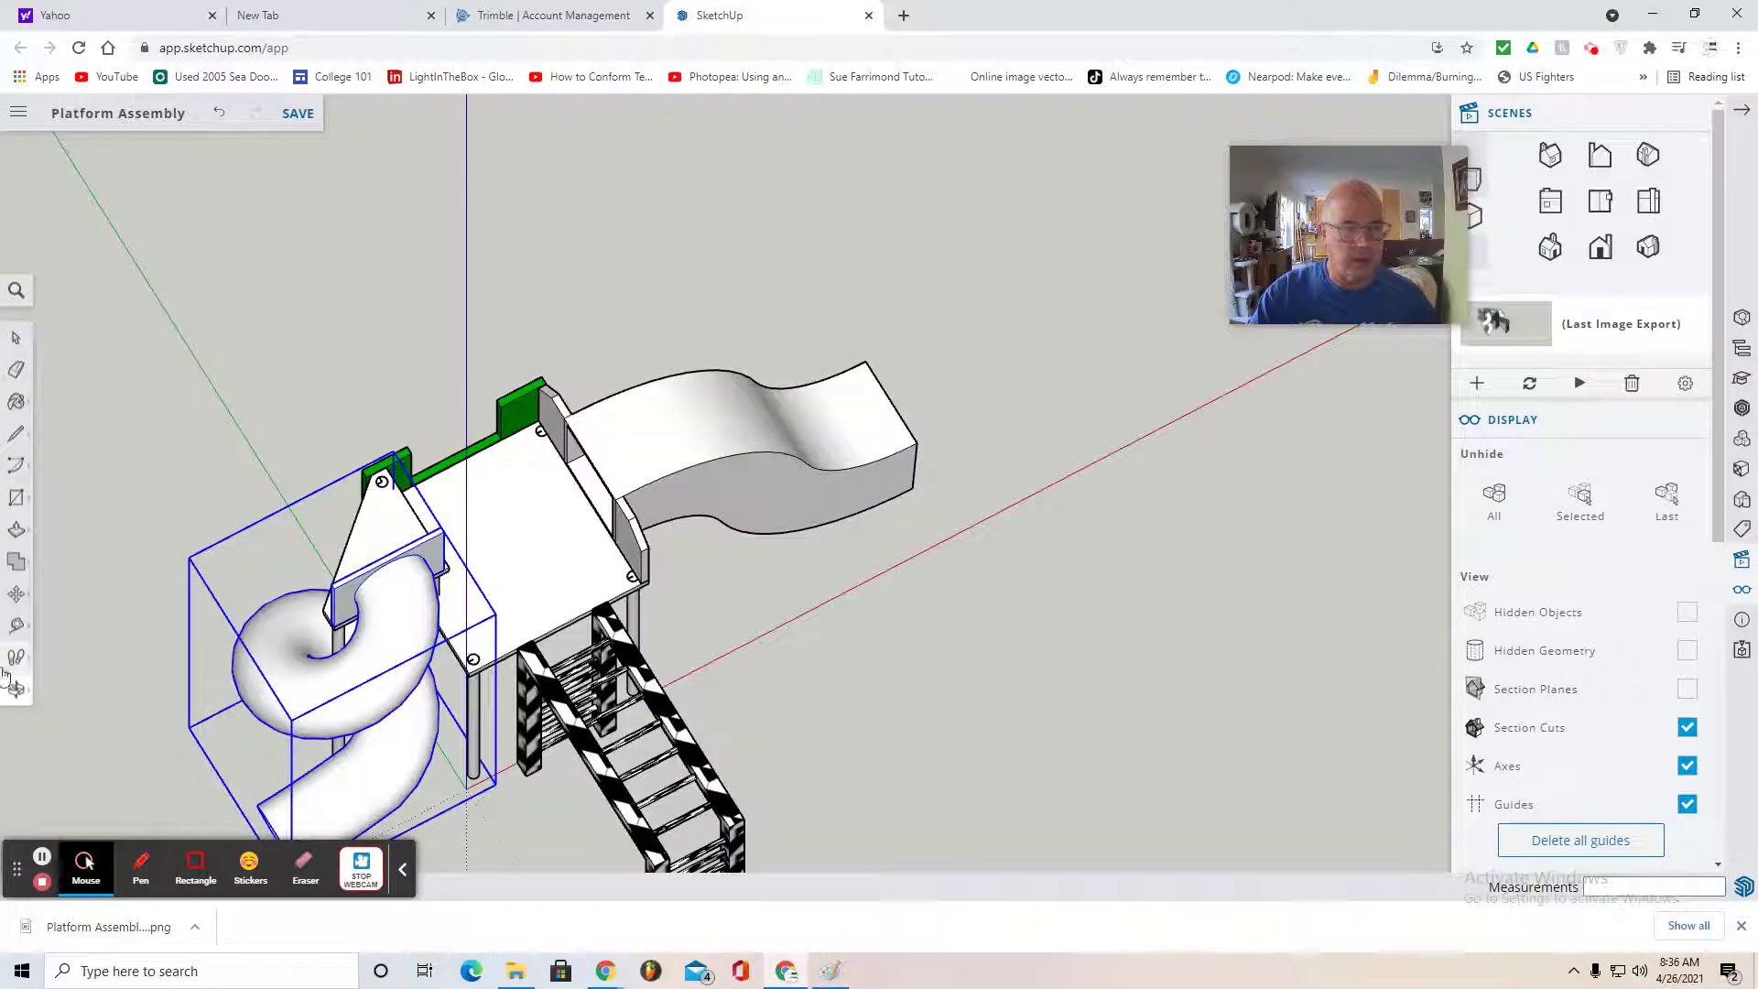
{"action": "left_click", "coordinate": [22, 694]}
{"action": "left_click", "coordinate": [82, 655]}
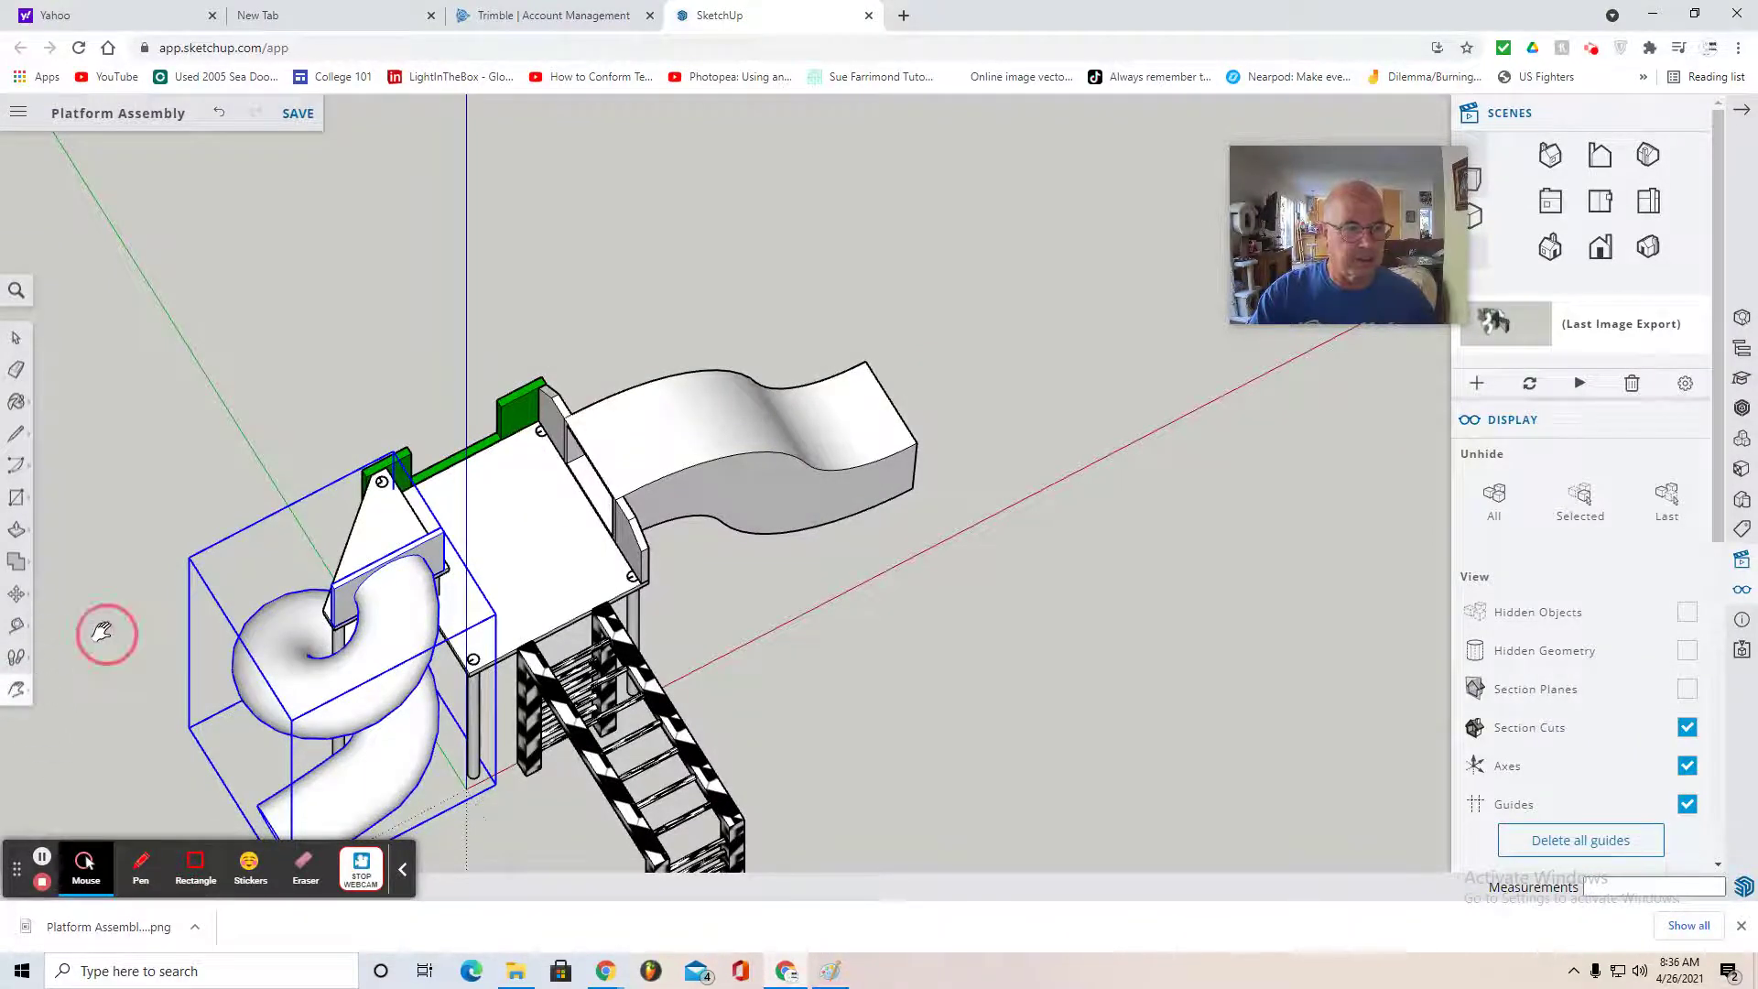
{"action": "left_click_drag", "start_coordinate": [106, 628], "coordinate": [224, 344]}
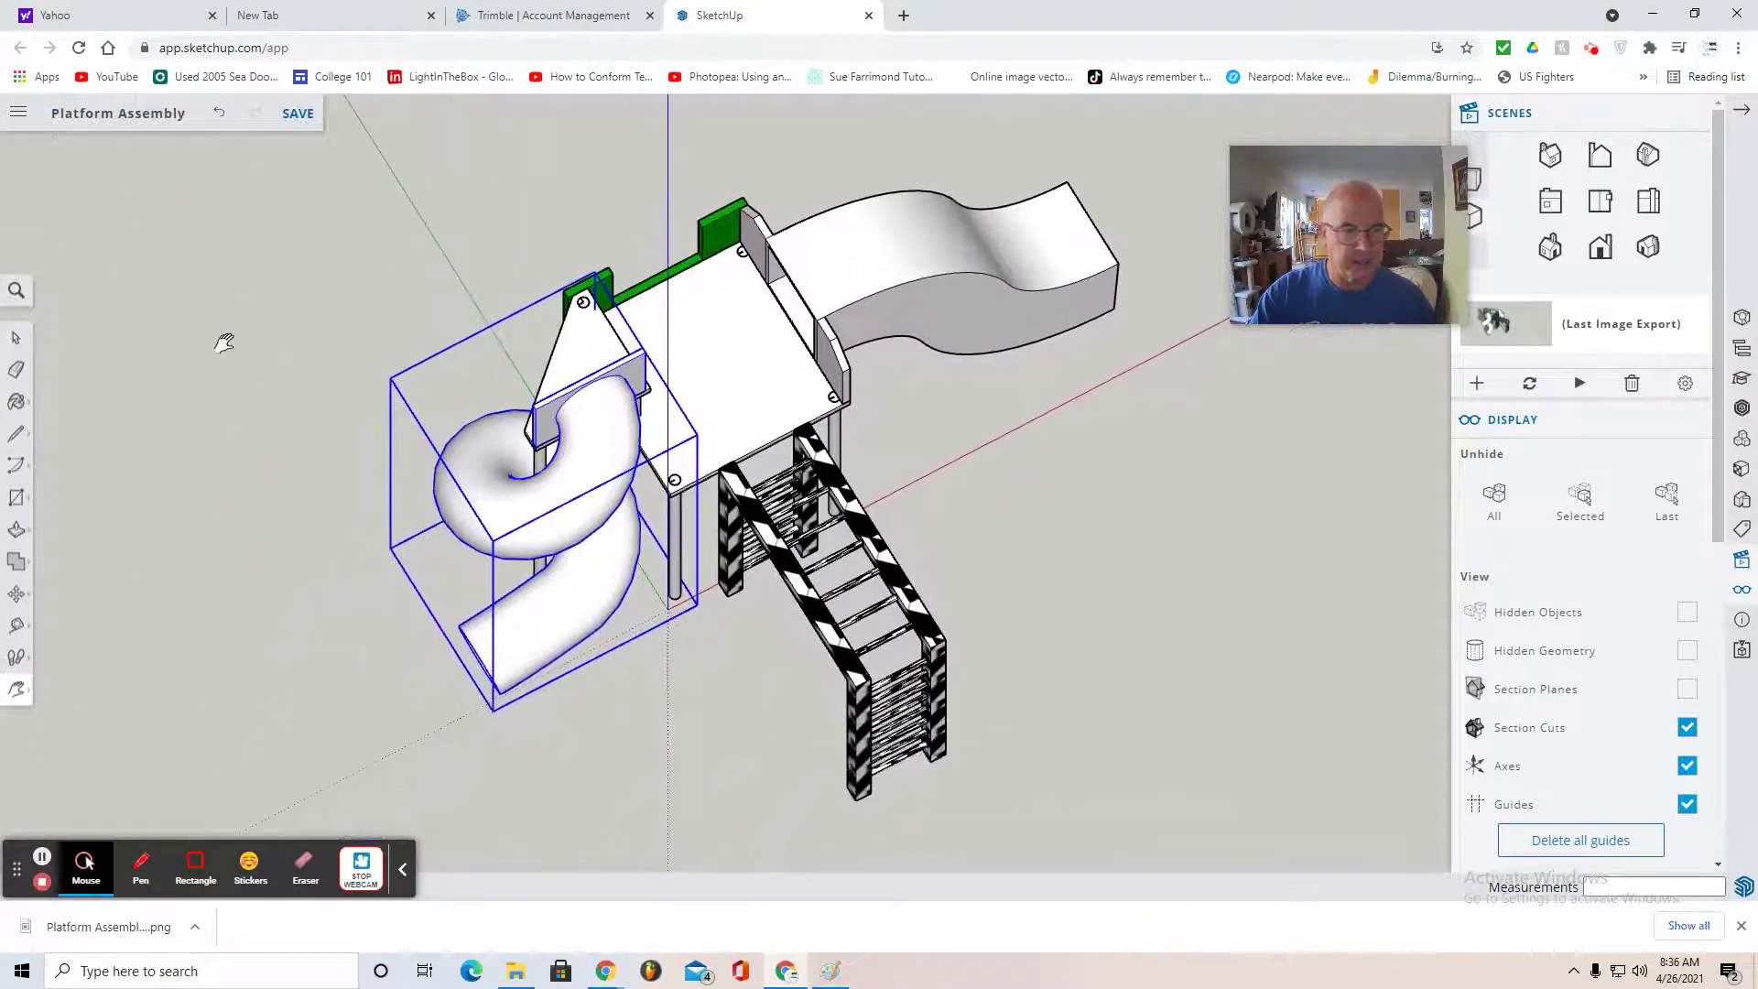
- Import Crayon Pole.skp from Trimble Connect's SketchUp > Playground 2 folder as a component
{"action": "left_click", "coordinate": [17, 114]}
{"action": "left_click", "coordinate": [50, 311]}
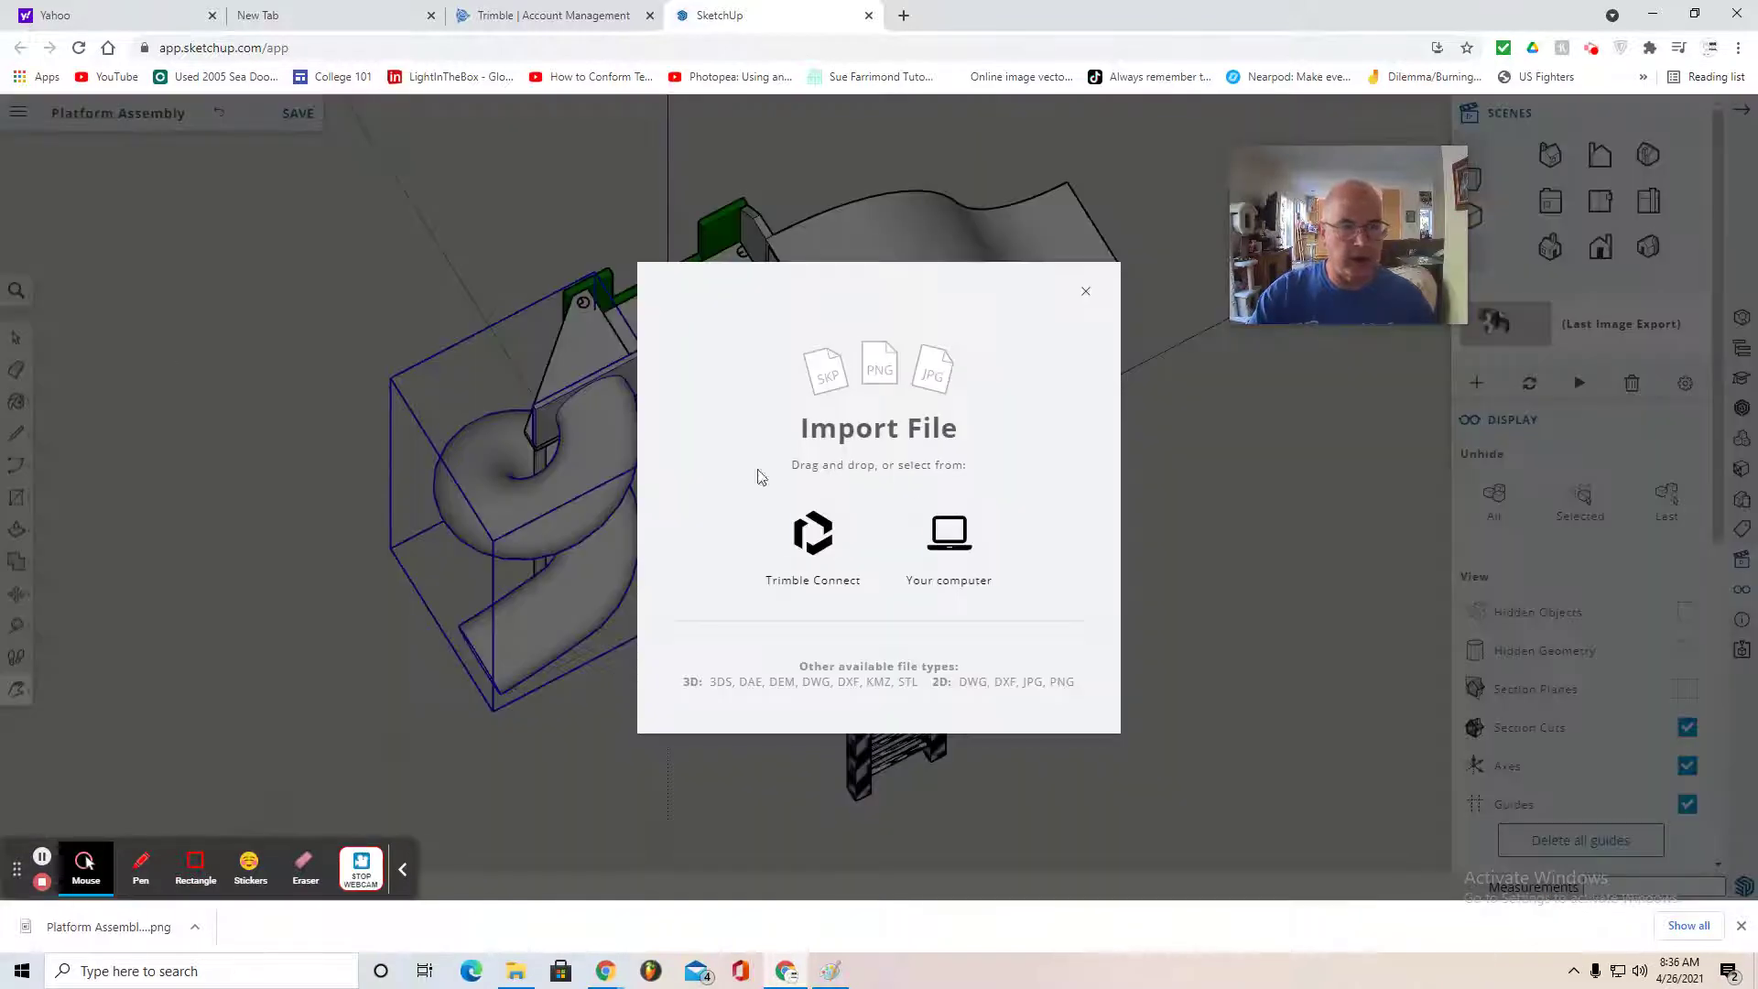
{"action": "left_click", "coordinate": [815, 540]}
{"action": "left_click", "coordinate": [199, 305]}
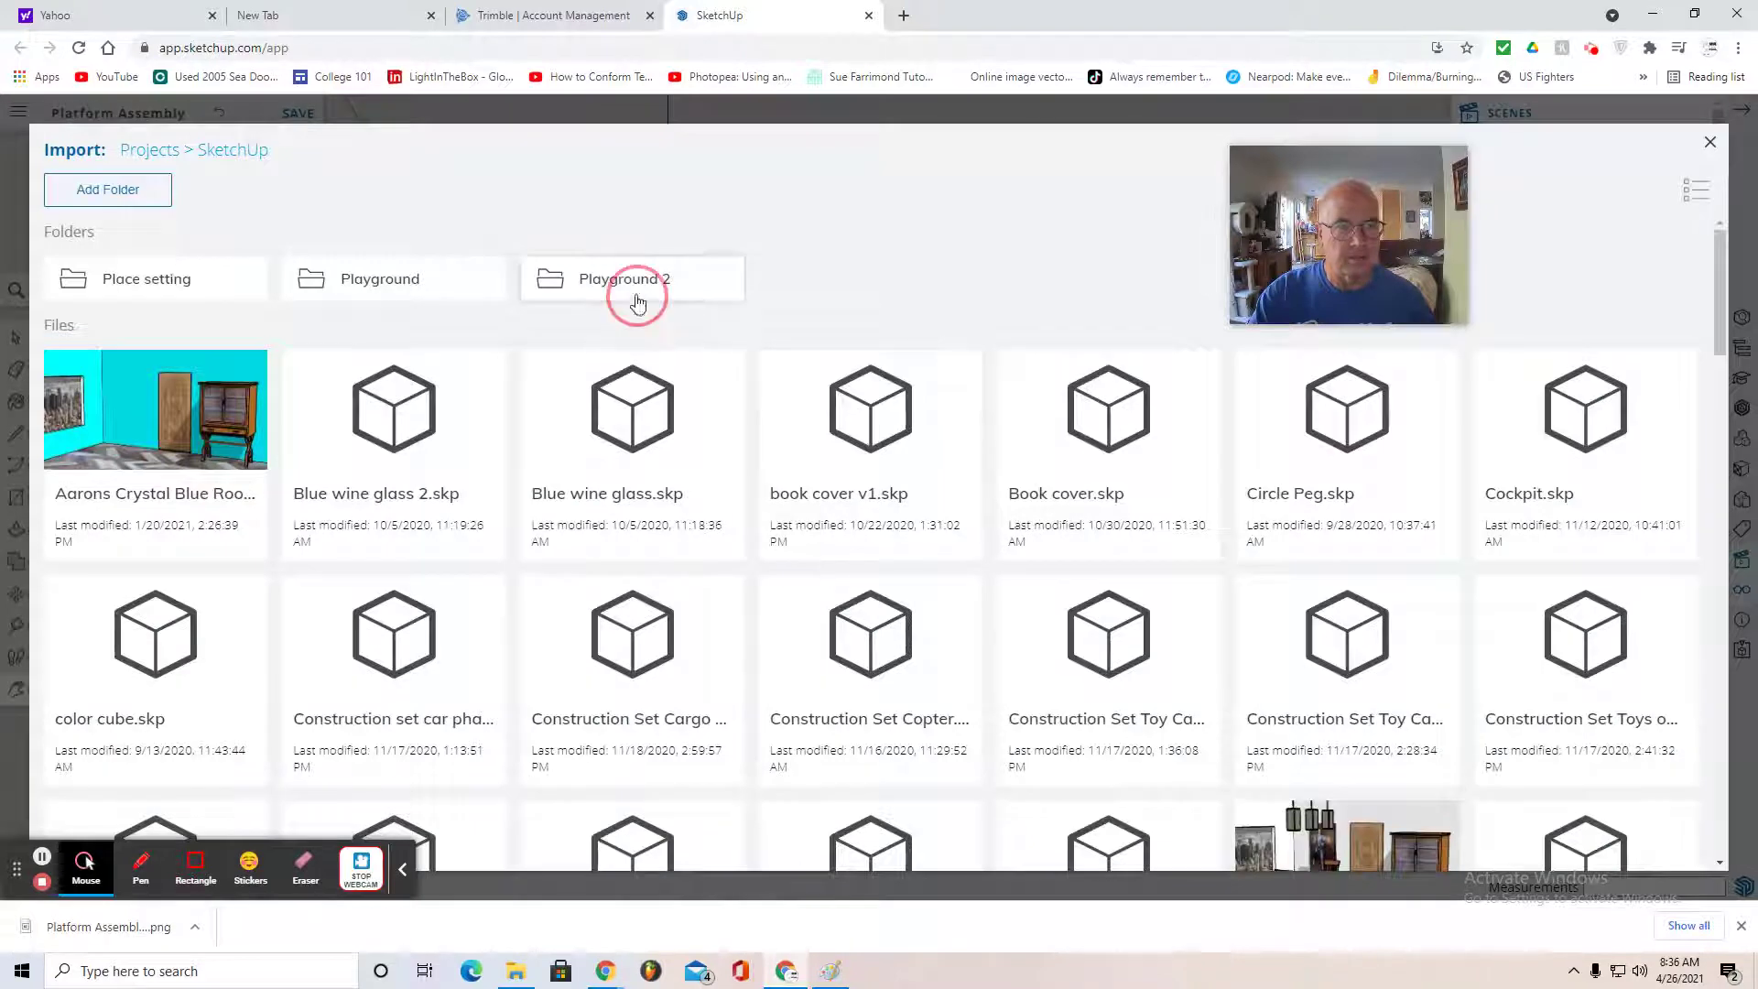
{"action": "left_click", "coordinate": [620, 295]}
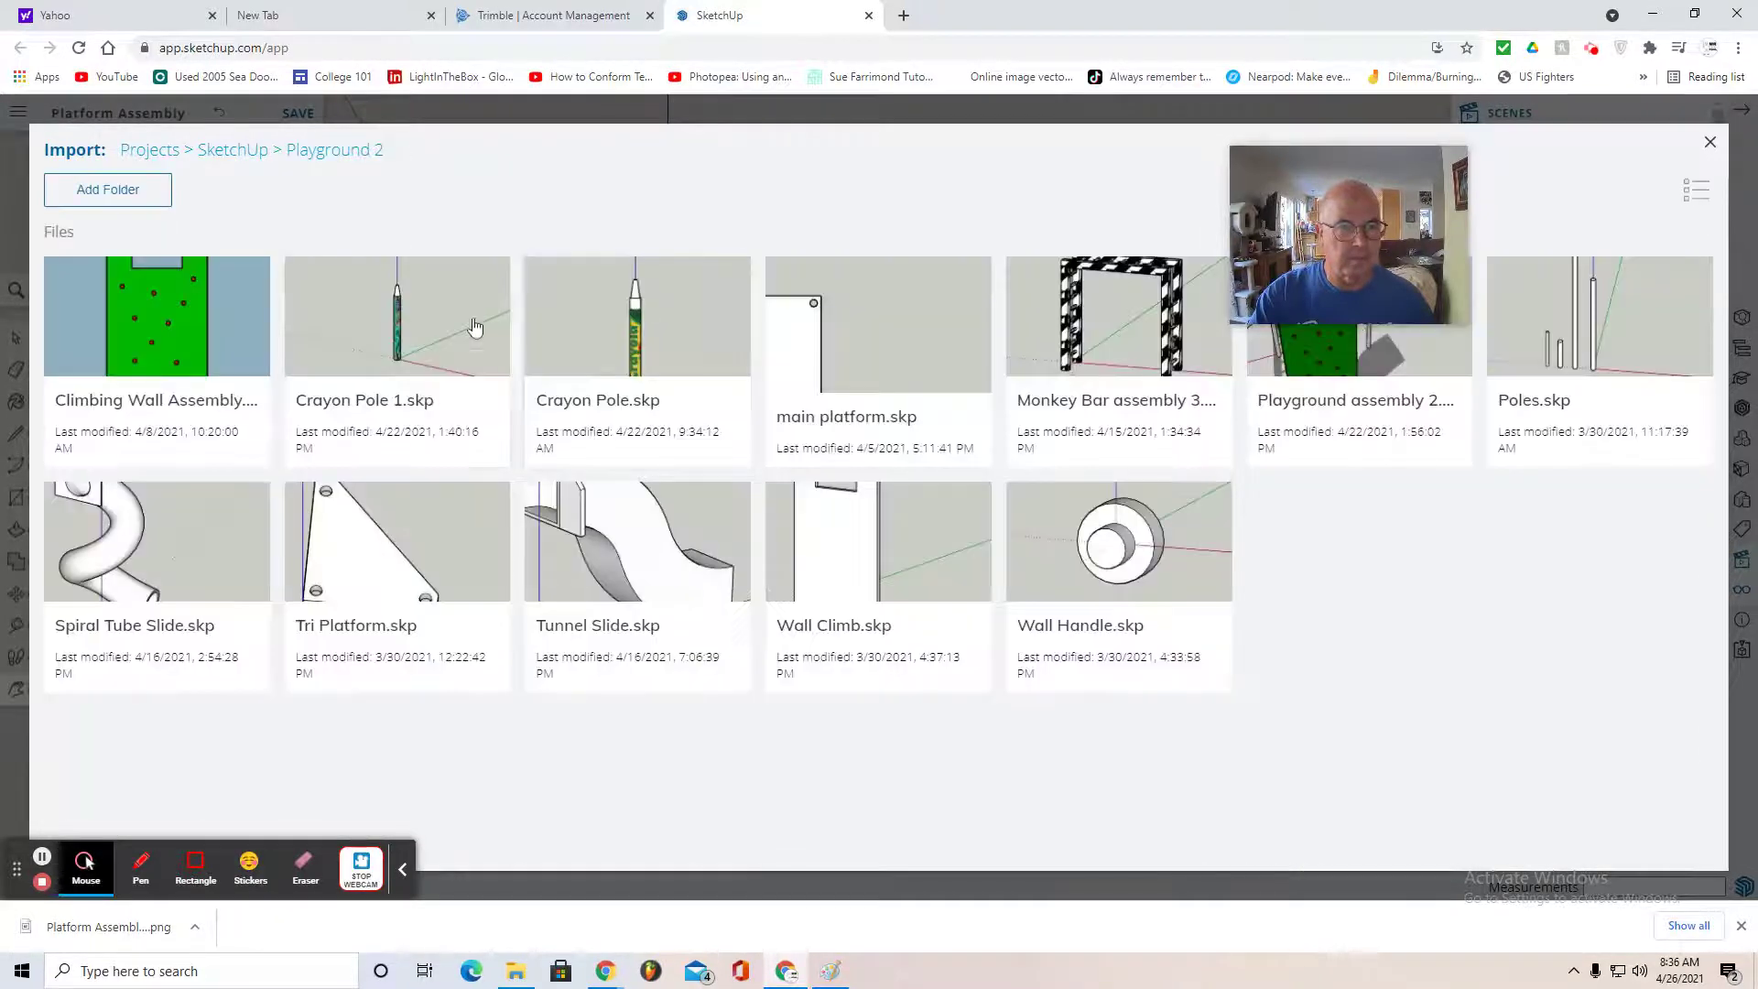
{"action": "left_click", "coordinate": [628, 338]}
{"action": "left_click", "coordinate": [882, 631]}
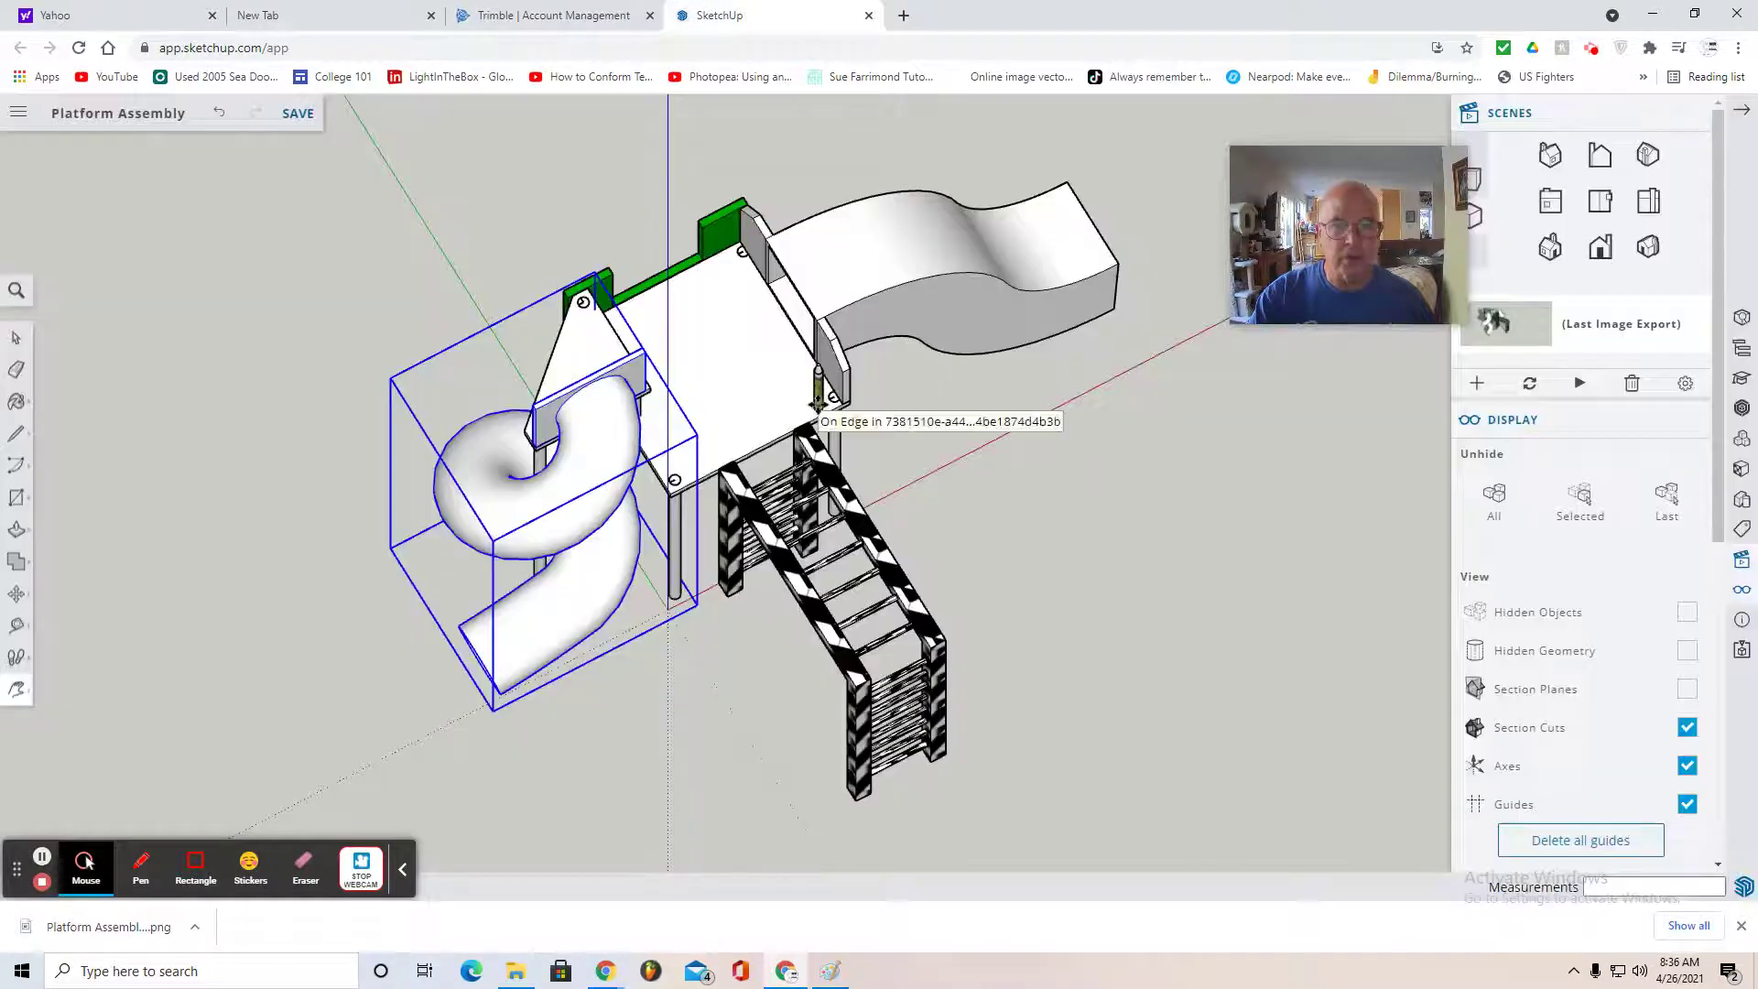
- Place the crayon pole at the platform corner and check it in the front view
{"action": "left_click", "coordinate": [818, 403]}
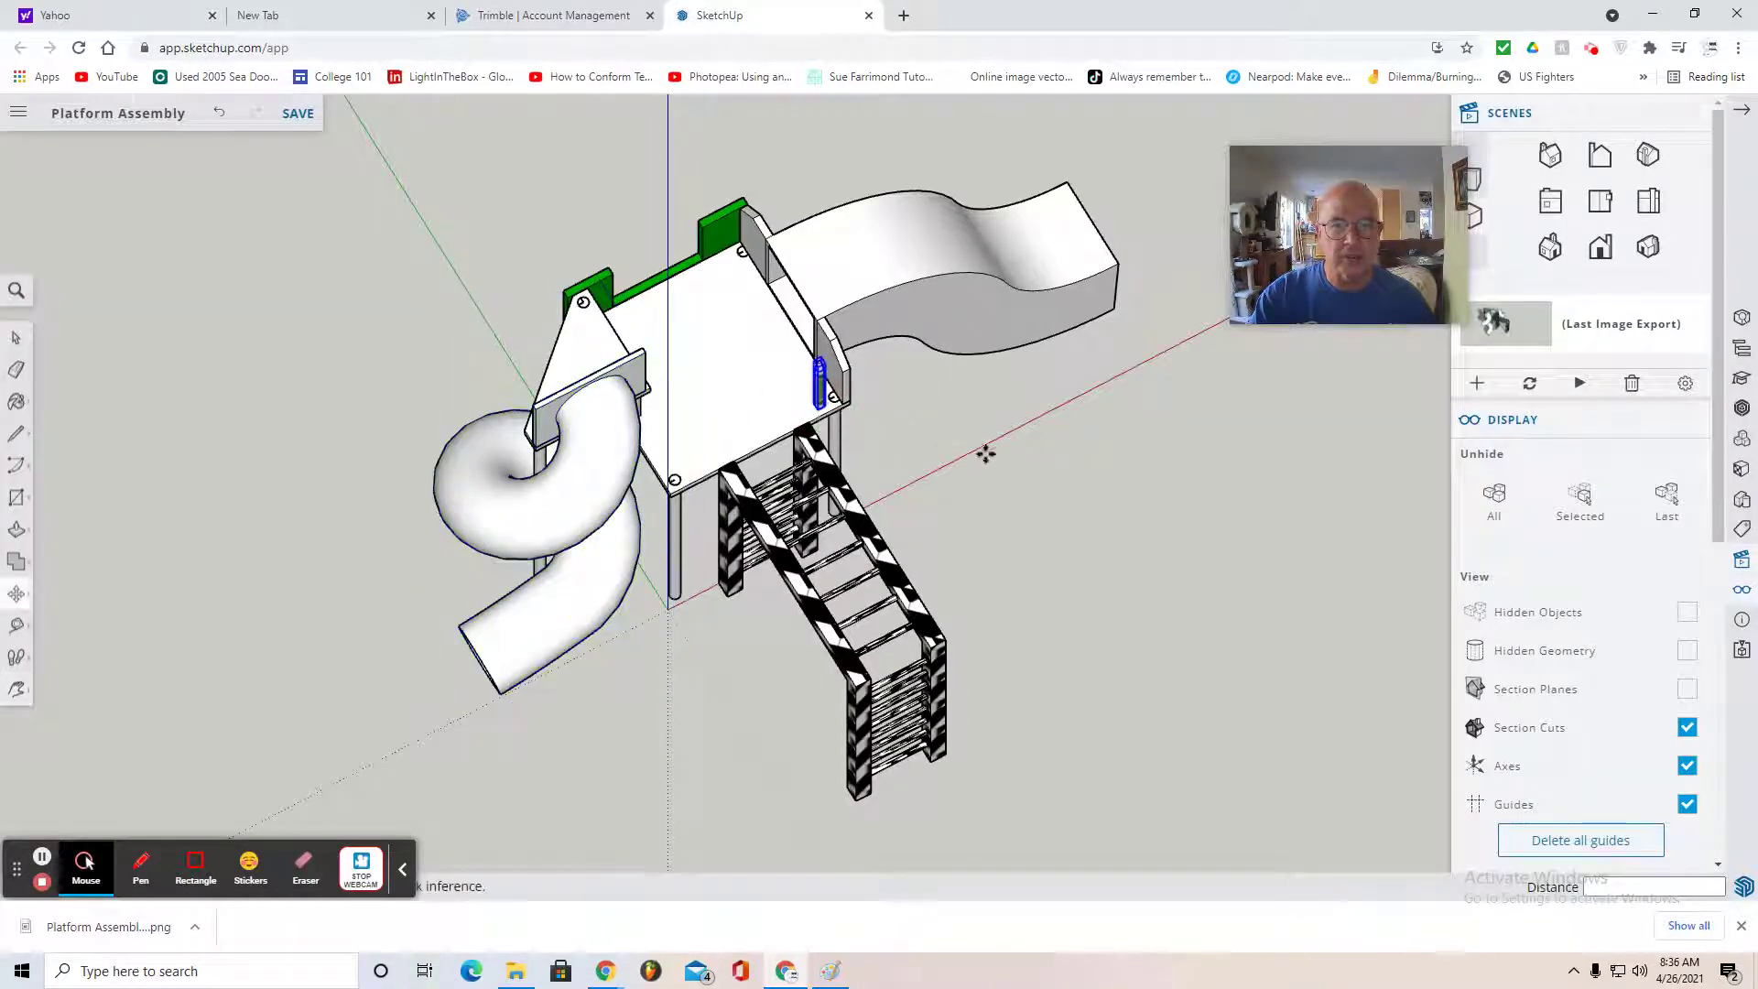
{"action": "left_click", "coordinate": [1600, 247]}
{"action": "scroll", "coordinate": [902, 446], "scroll_direction": "up", "scroll_amount": 5}
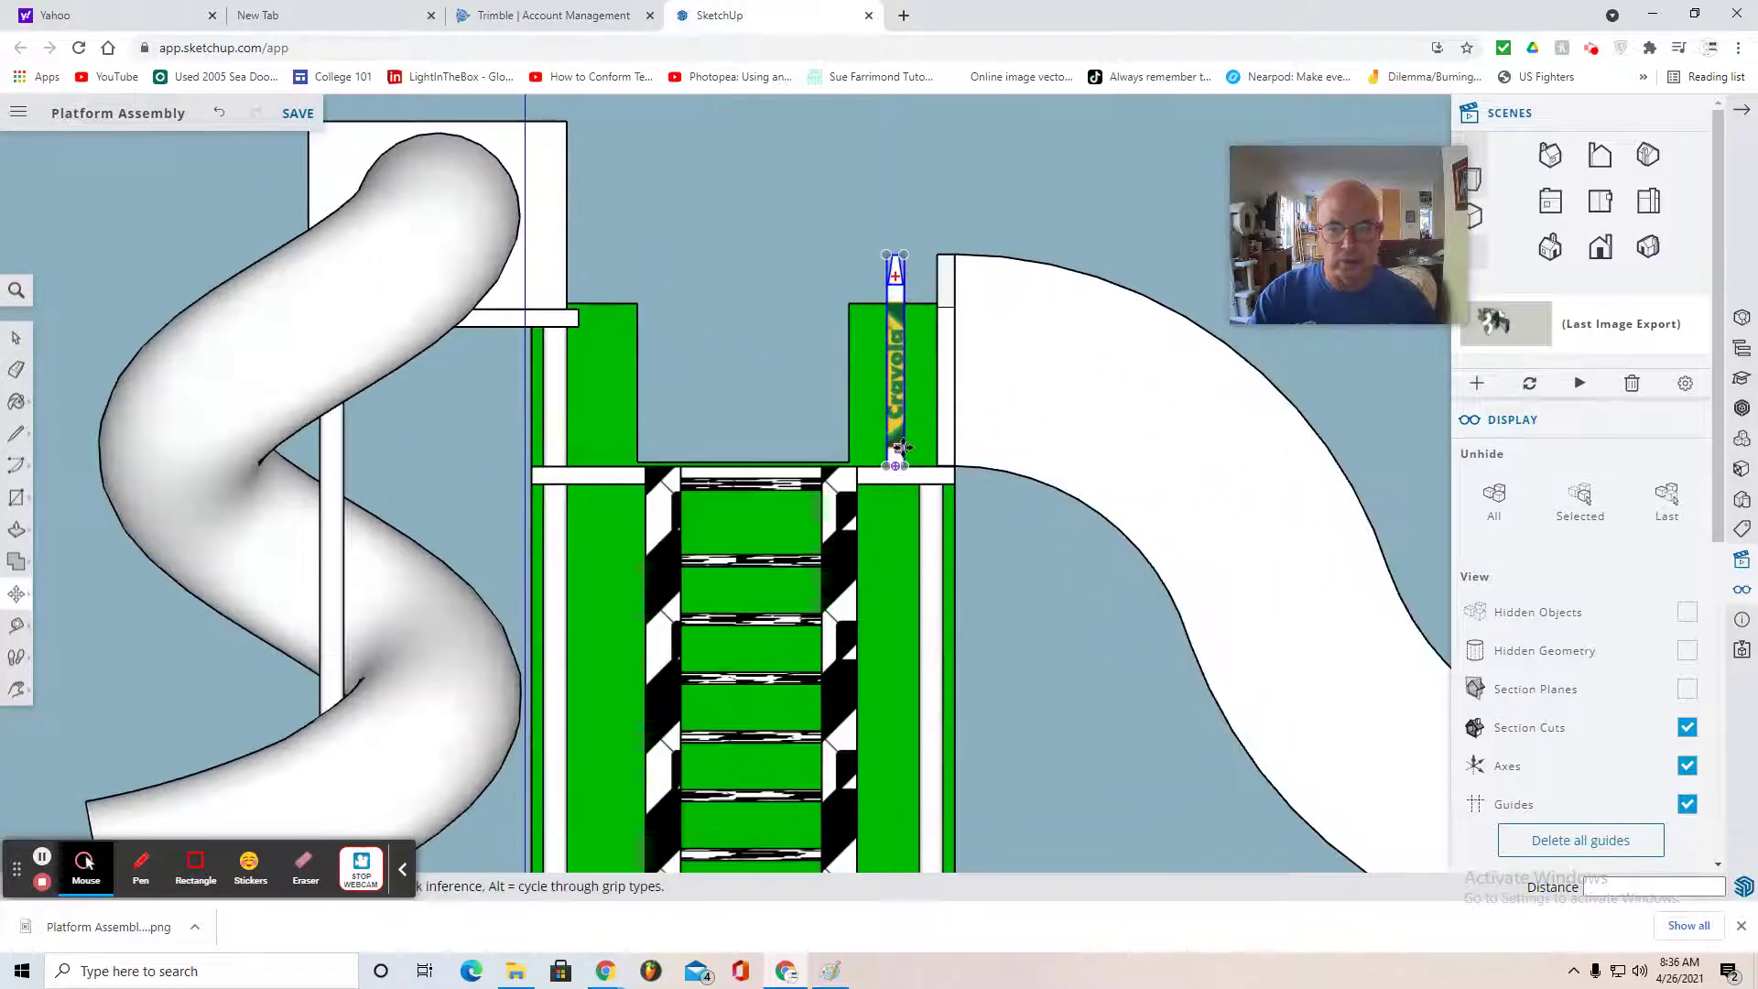
- From the top view, move the crayon pole 4" into the platform corner beside the post
{"action": "left_click", "coordinate": [1598, 208]}
{"action": "scroll", "coordinate": [909, 412], "scroll_direction": "up", "scroll_amount": 5}
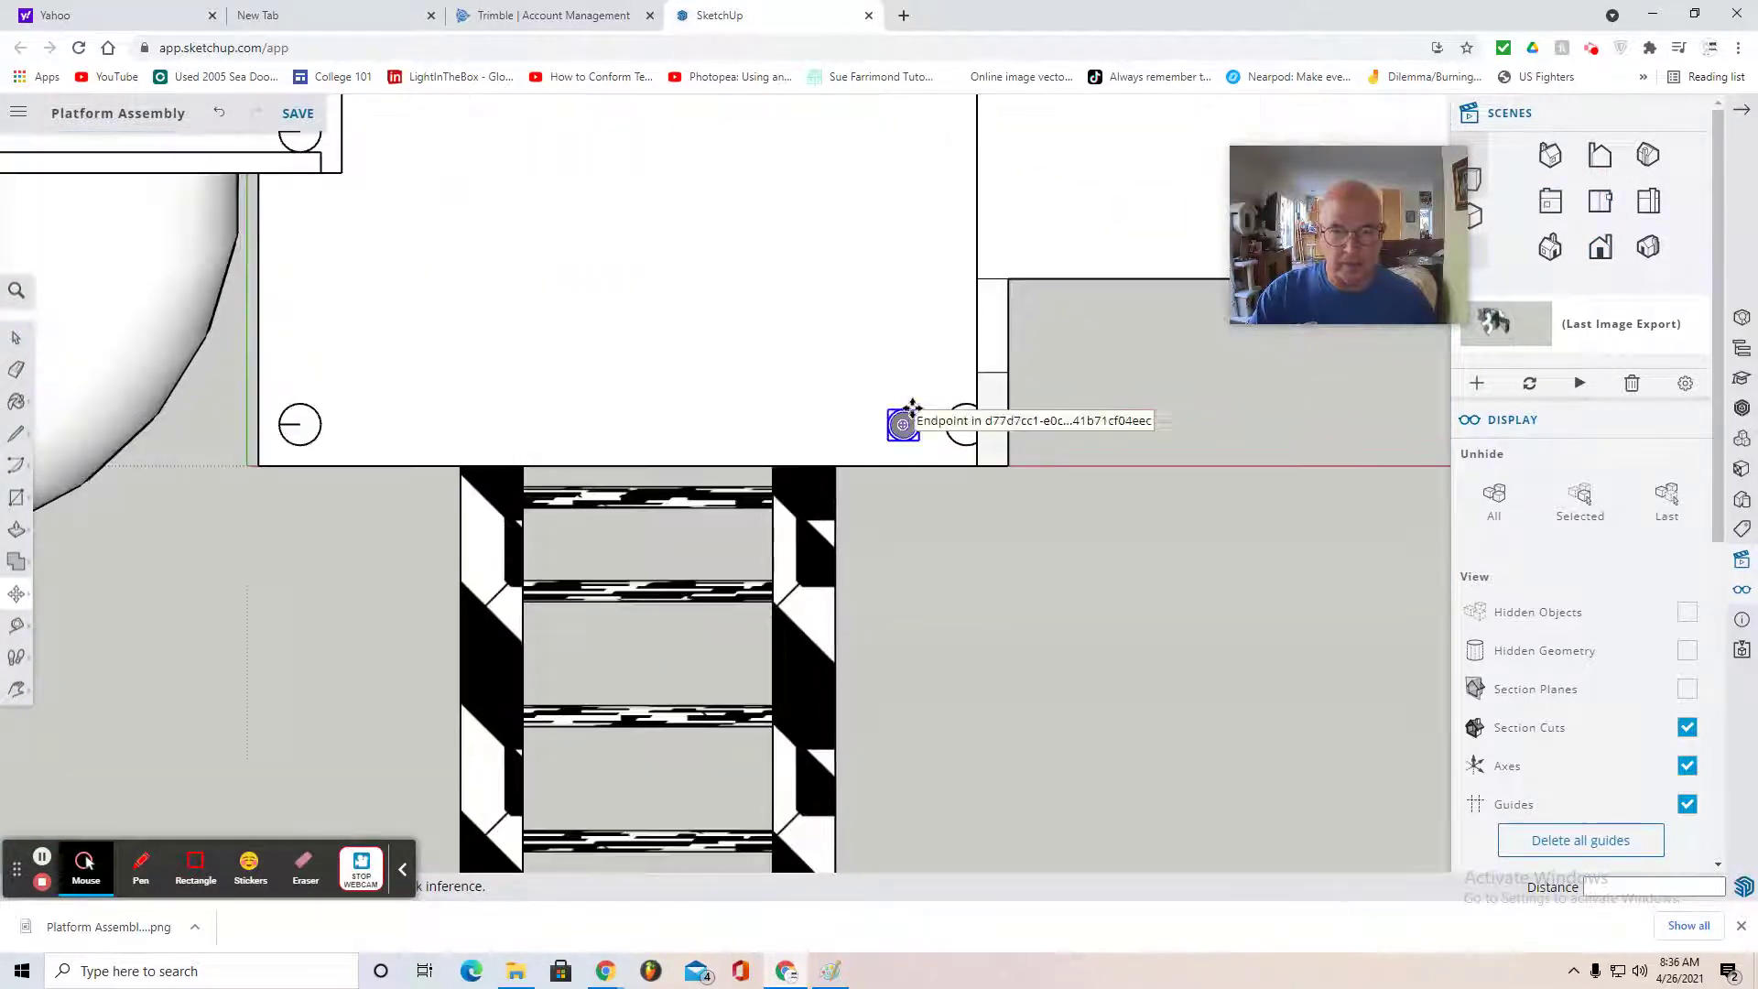
{"action": "scroll", "coordinate": [913, 405], "scroll_direction": "up", "scroll_amount": 2}
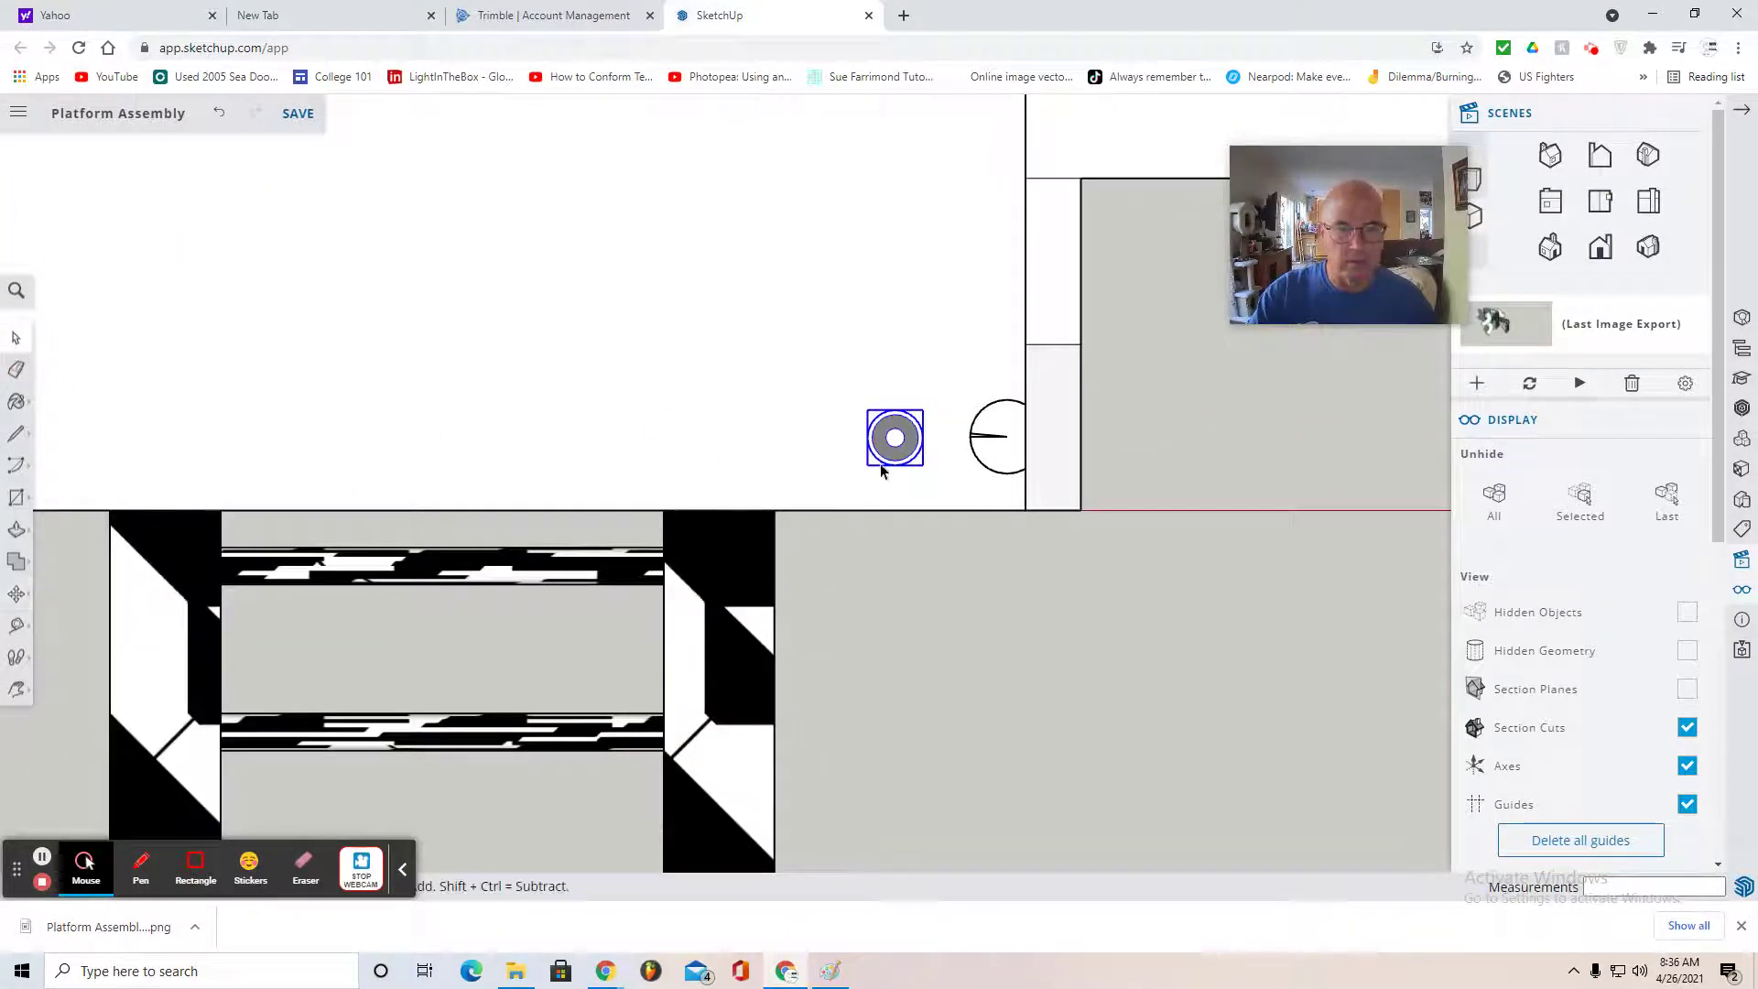
{"action": "left_click", "coordinate": [16, 594]}
{"action": "left_click_drag", "start_coordinate": [897, 449], "coordinate": [968, 505]}
{"action": "scroll", "coordinate": [968, 505], "scroll_direction": "up", "scroll_amount": 6}
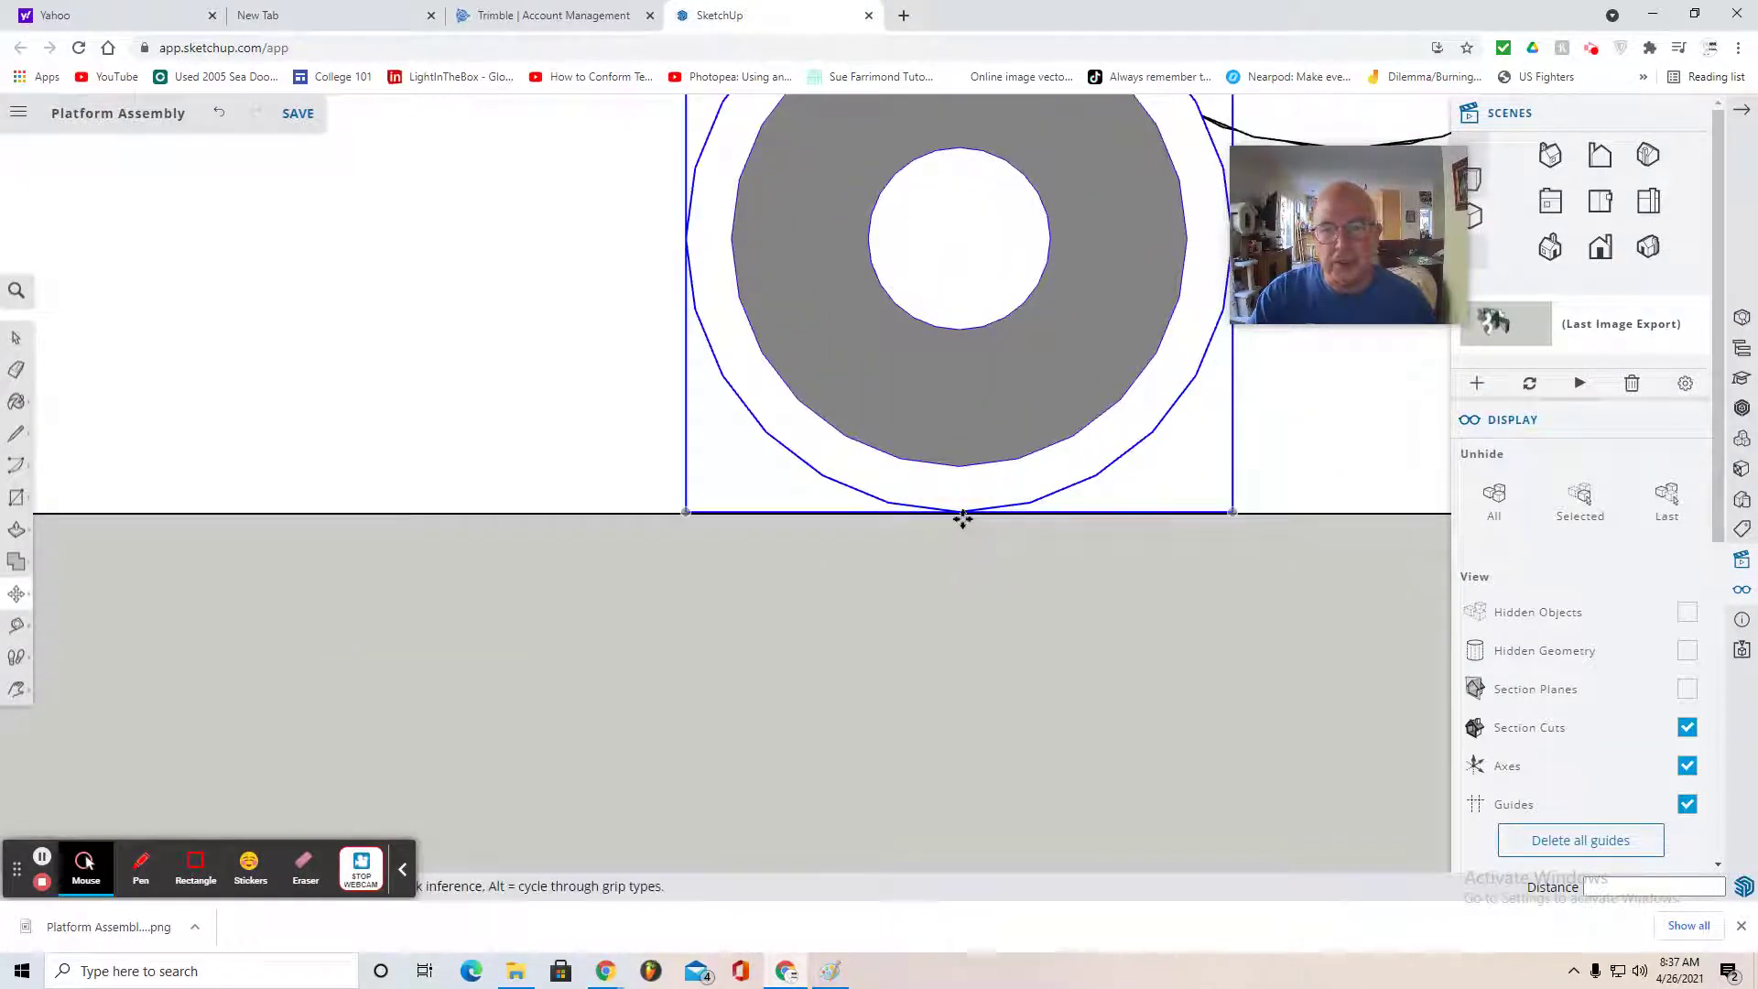
{"action": "scroll", "coordinate": [966, 520], "scroll_direction": "down", "scroll_amount": 5}
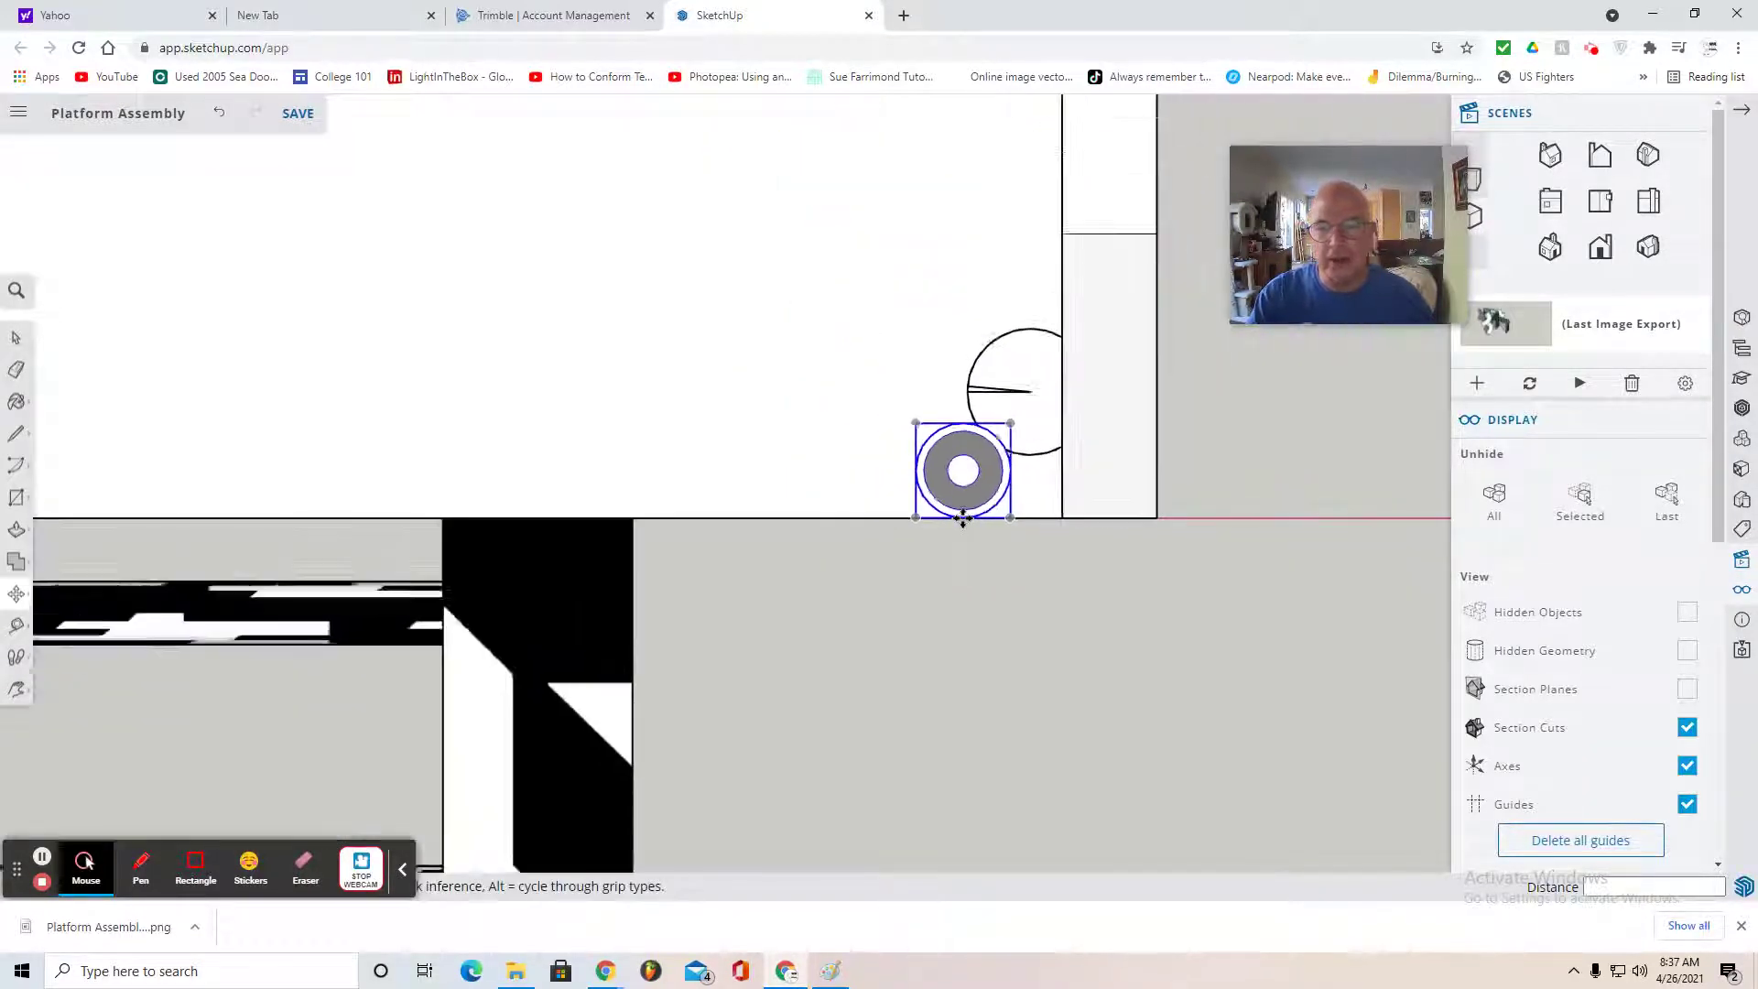
{"action": "scroll", "coordinate": [962, 518], "scroll_direction": "down", "scroll_amount": 3}
{"action": "scroll", "coordinate": [986, 590], "scroll_direction": "down", "scroll_amount": 1}
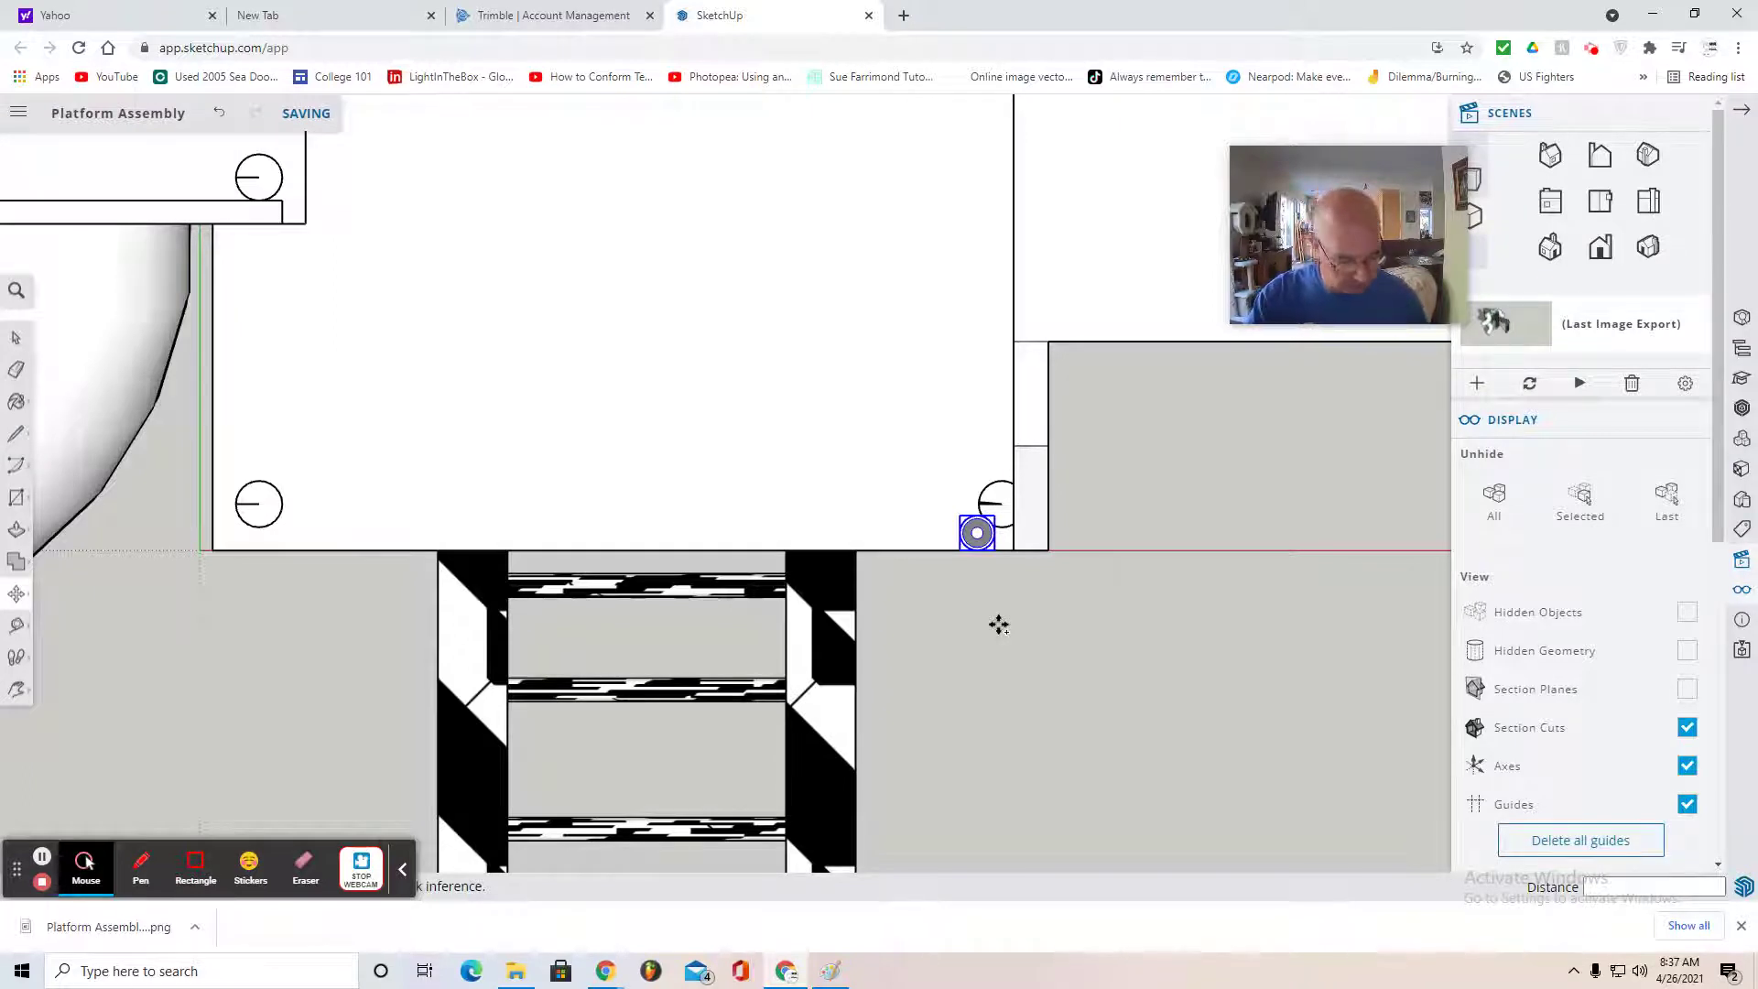
- Copy the crayon pole leftward repeatedly to form a row of 14 along the platform's front edge
{"action": "left_click", "coordinate": [933, 635]}
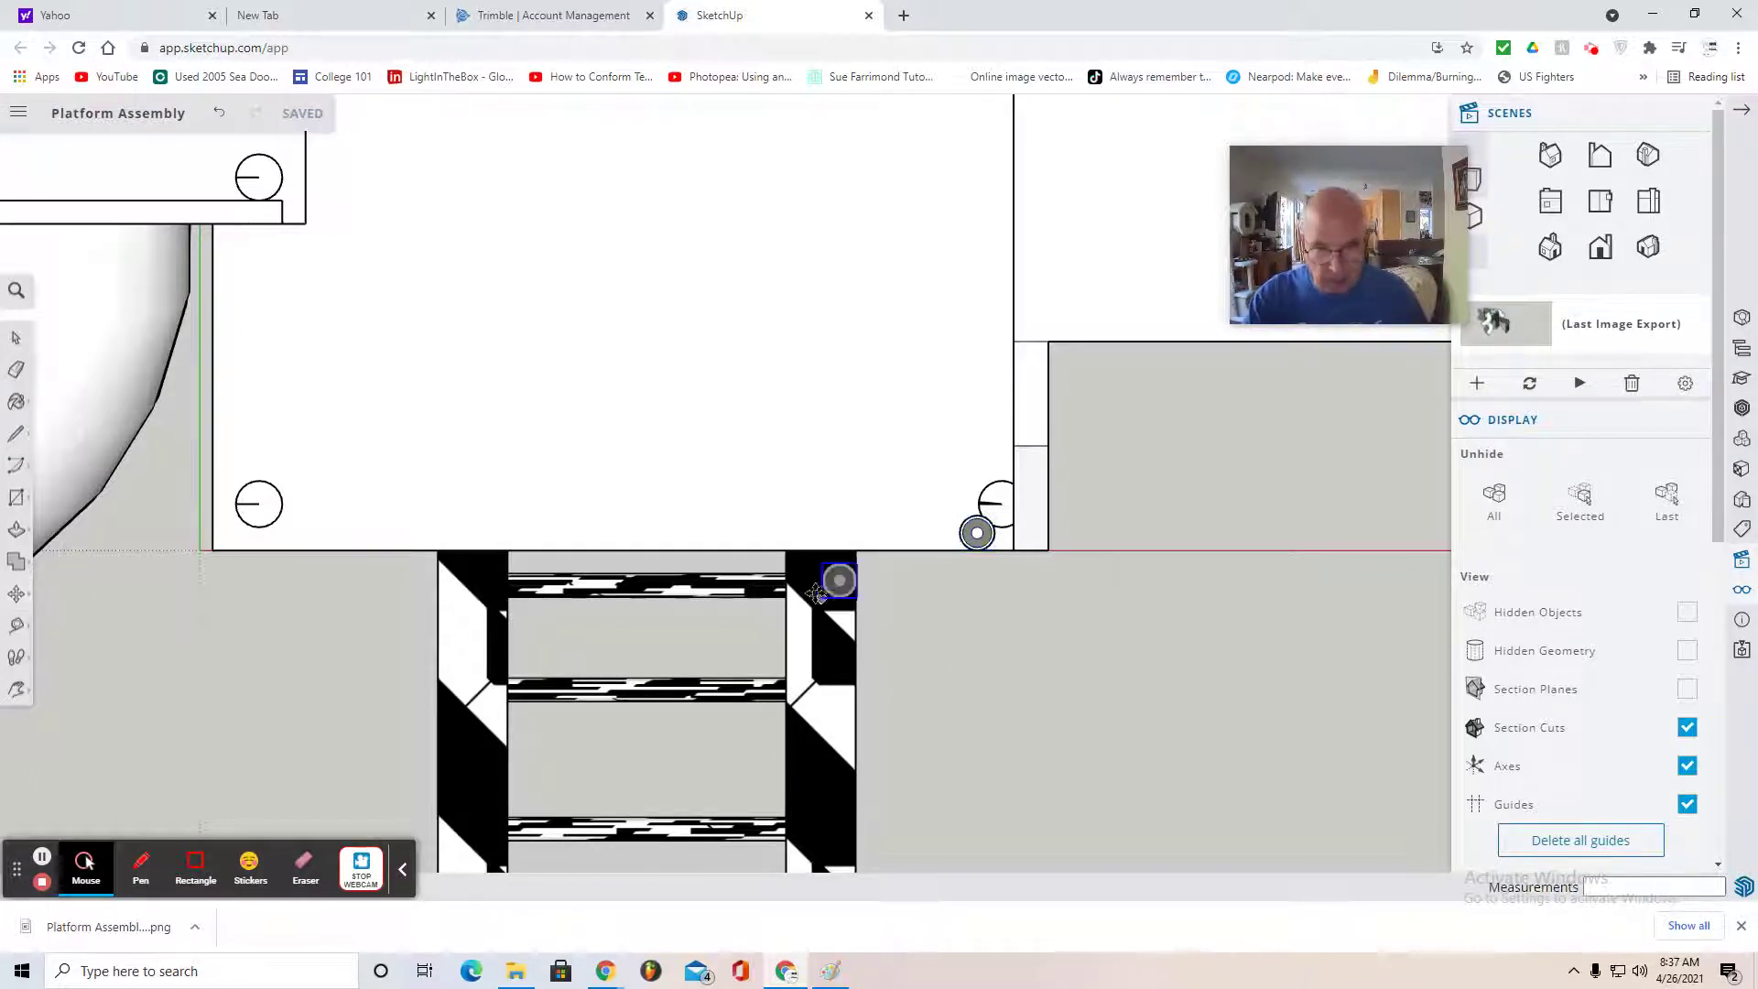
{"action": "left_click", "coordinate": [905, 547]}
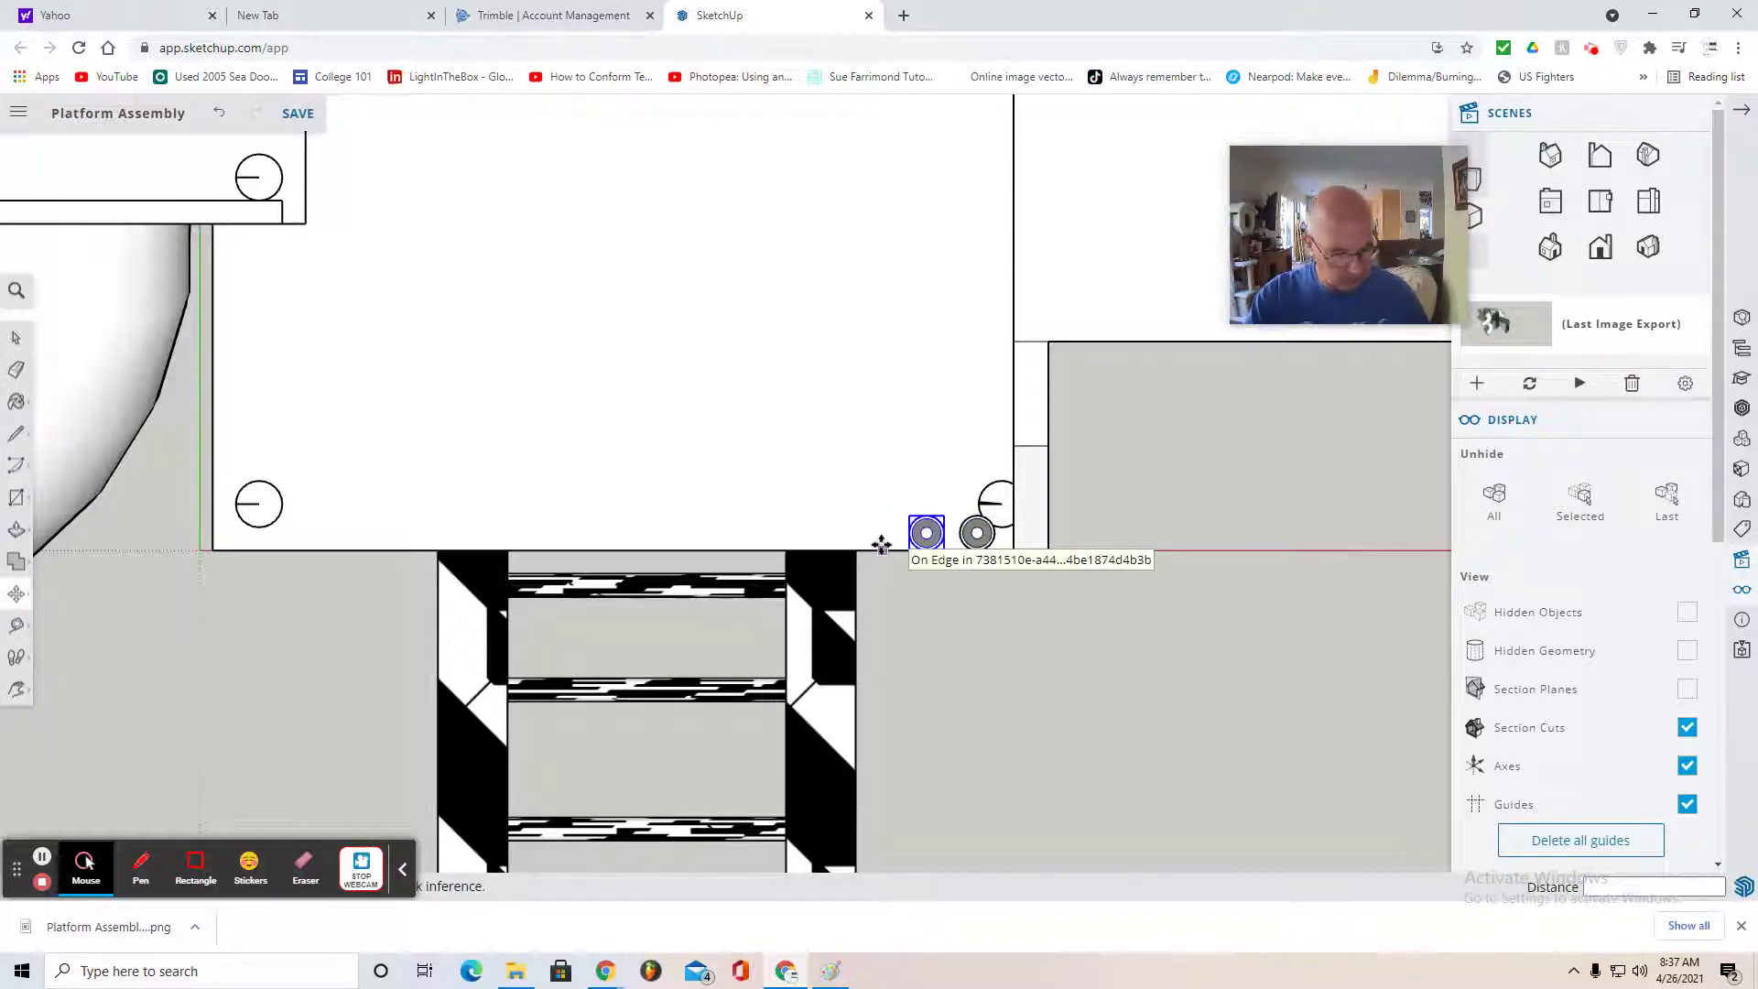
{"action": "key", "text": "Escape"}
{"action": "left_click", "coordinate": [881, 546]}
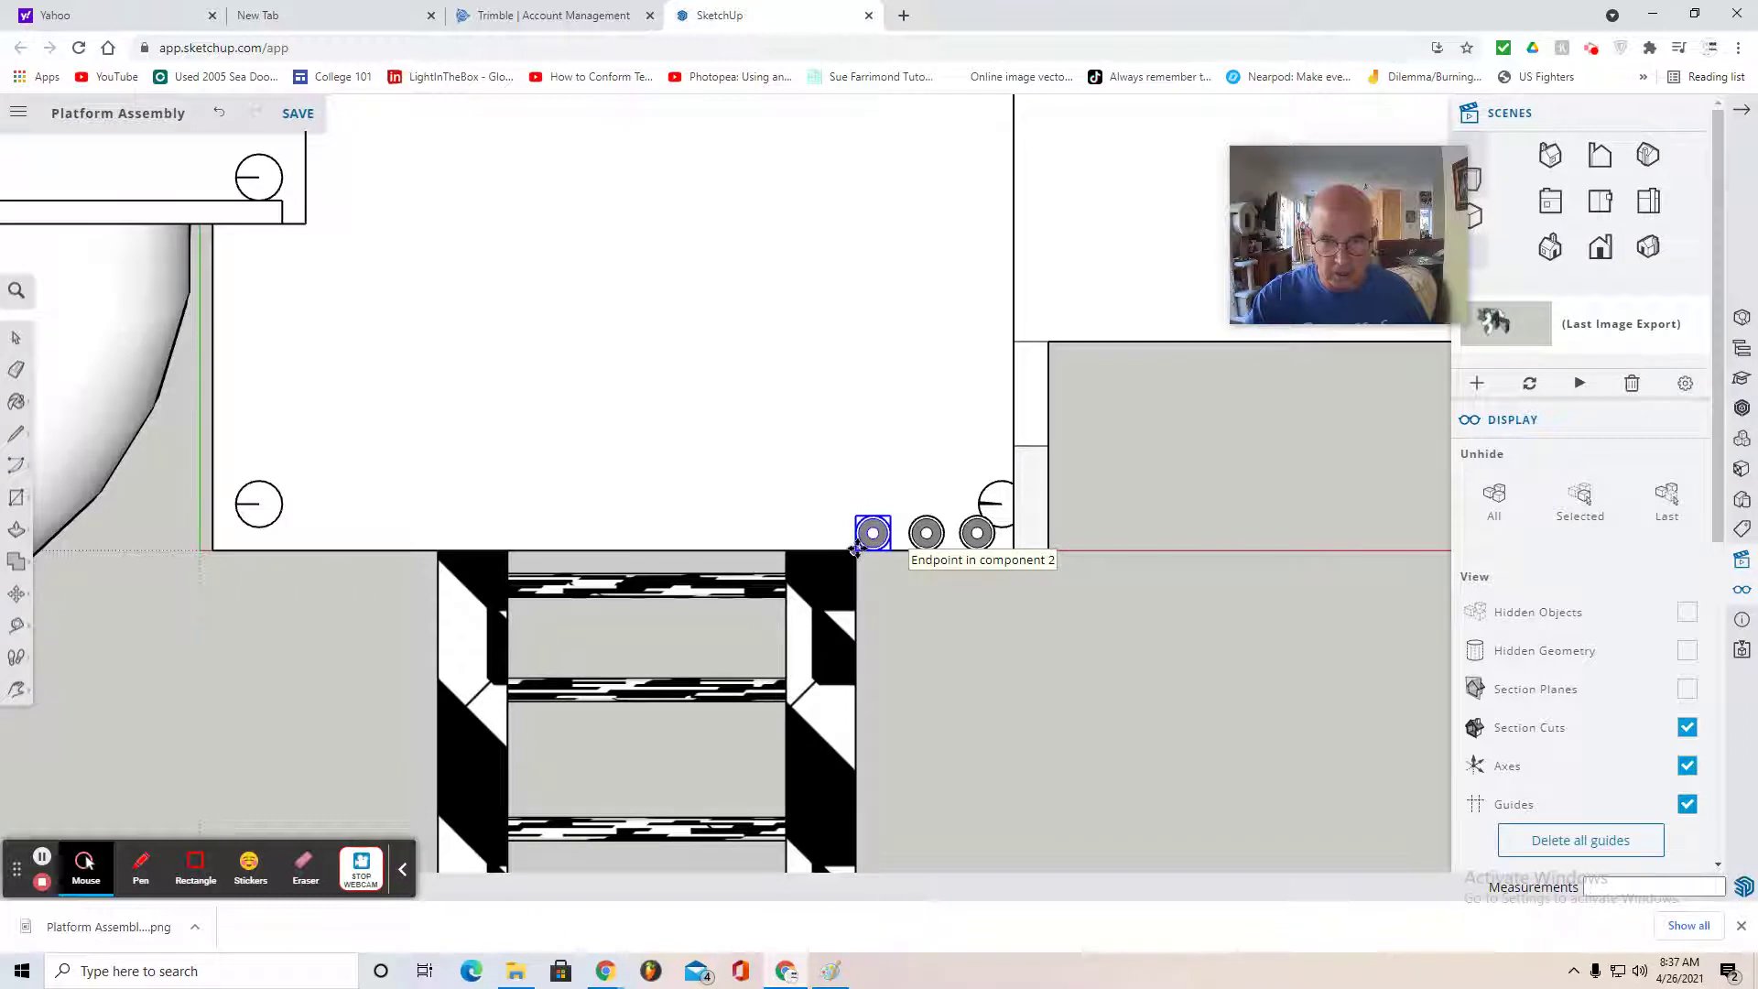
{"action": "left_click", "coordinate": [855, 550]}
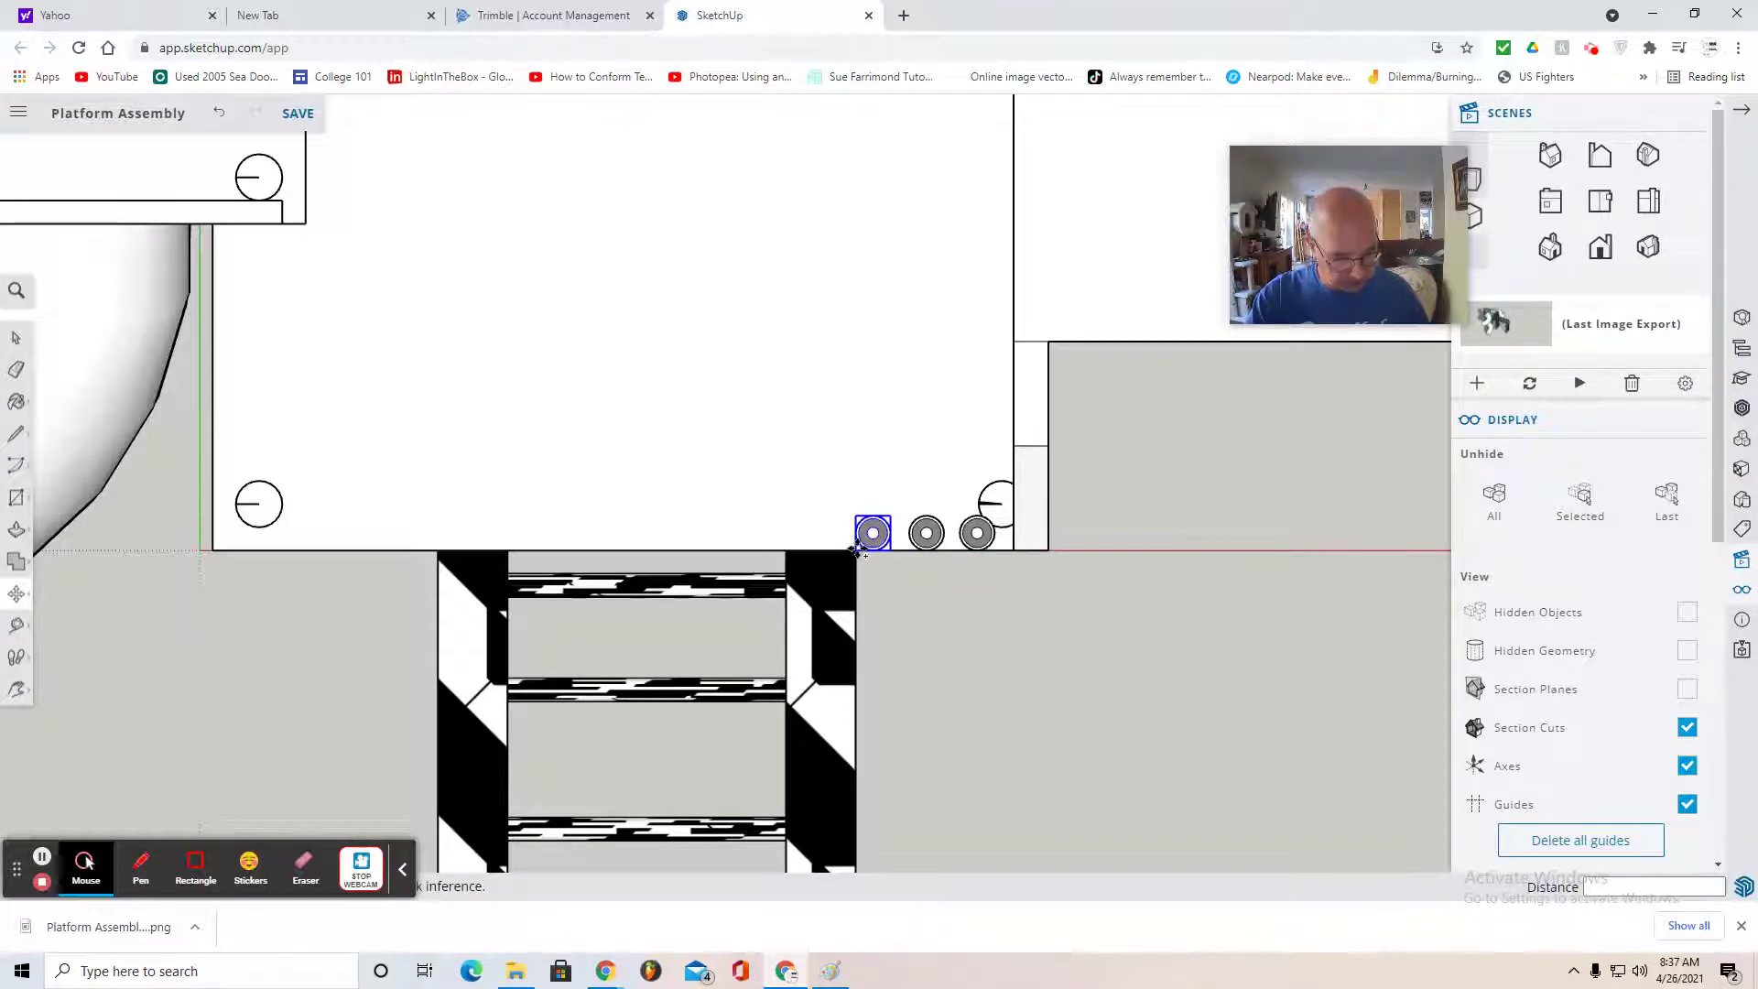
{"action": "key", "text": "Escape"}
{"action": "left_click", "coordinate": [841, 548], "text": "ctrl"}
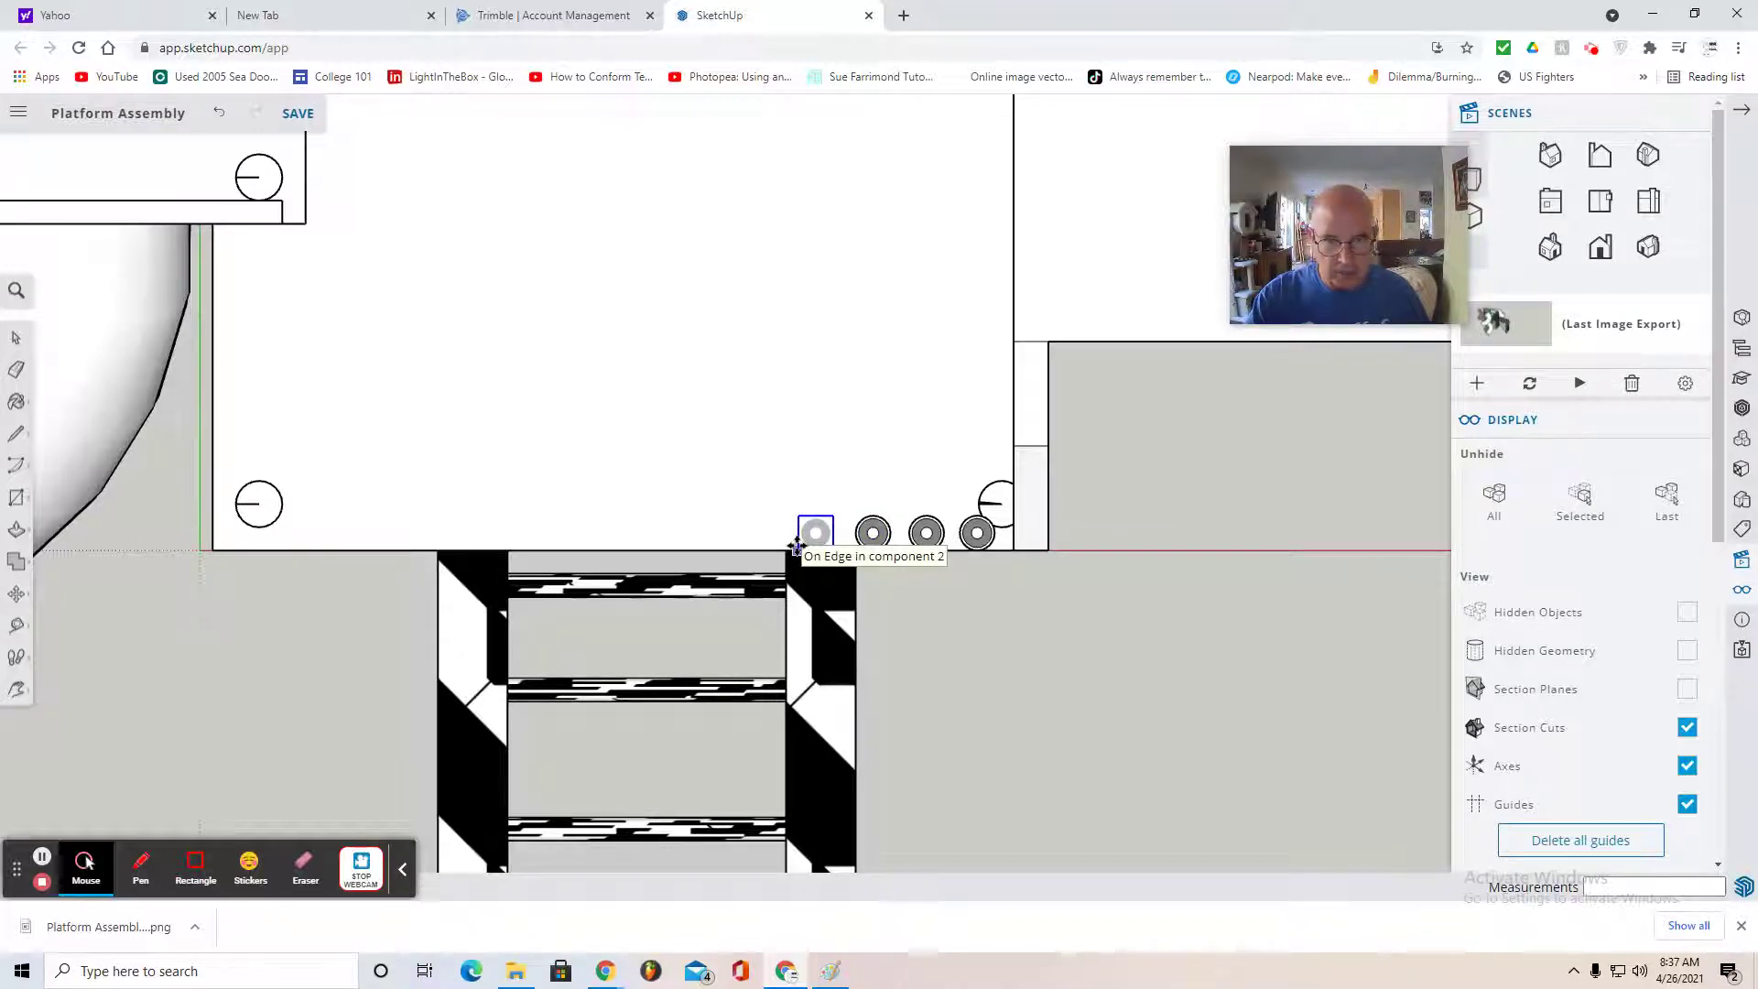
{"action": "left_click", "coordinate": [796, 547]}
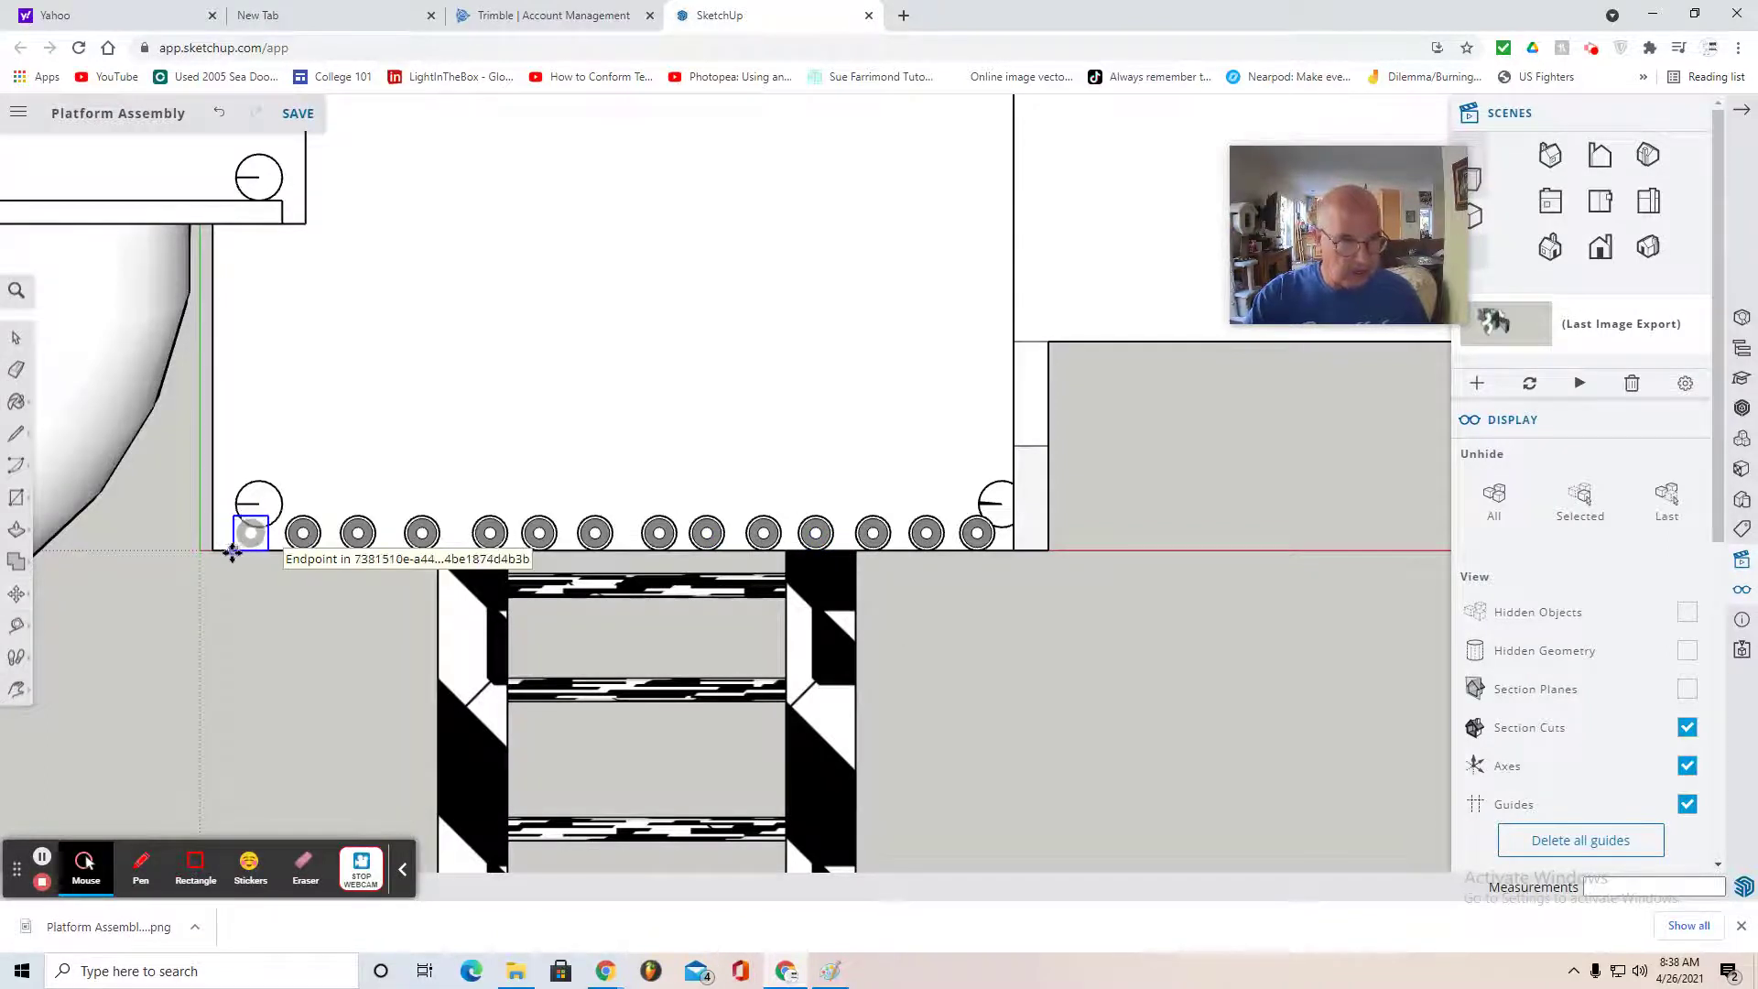
{"action": "left_click", "coordinate": [226, 552]}
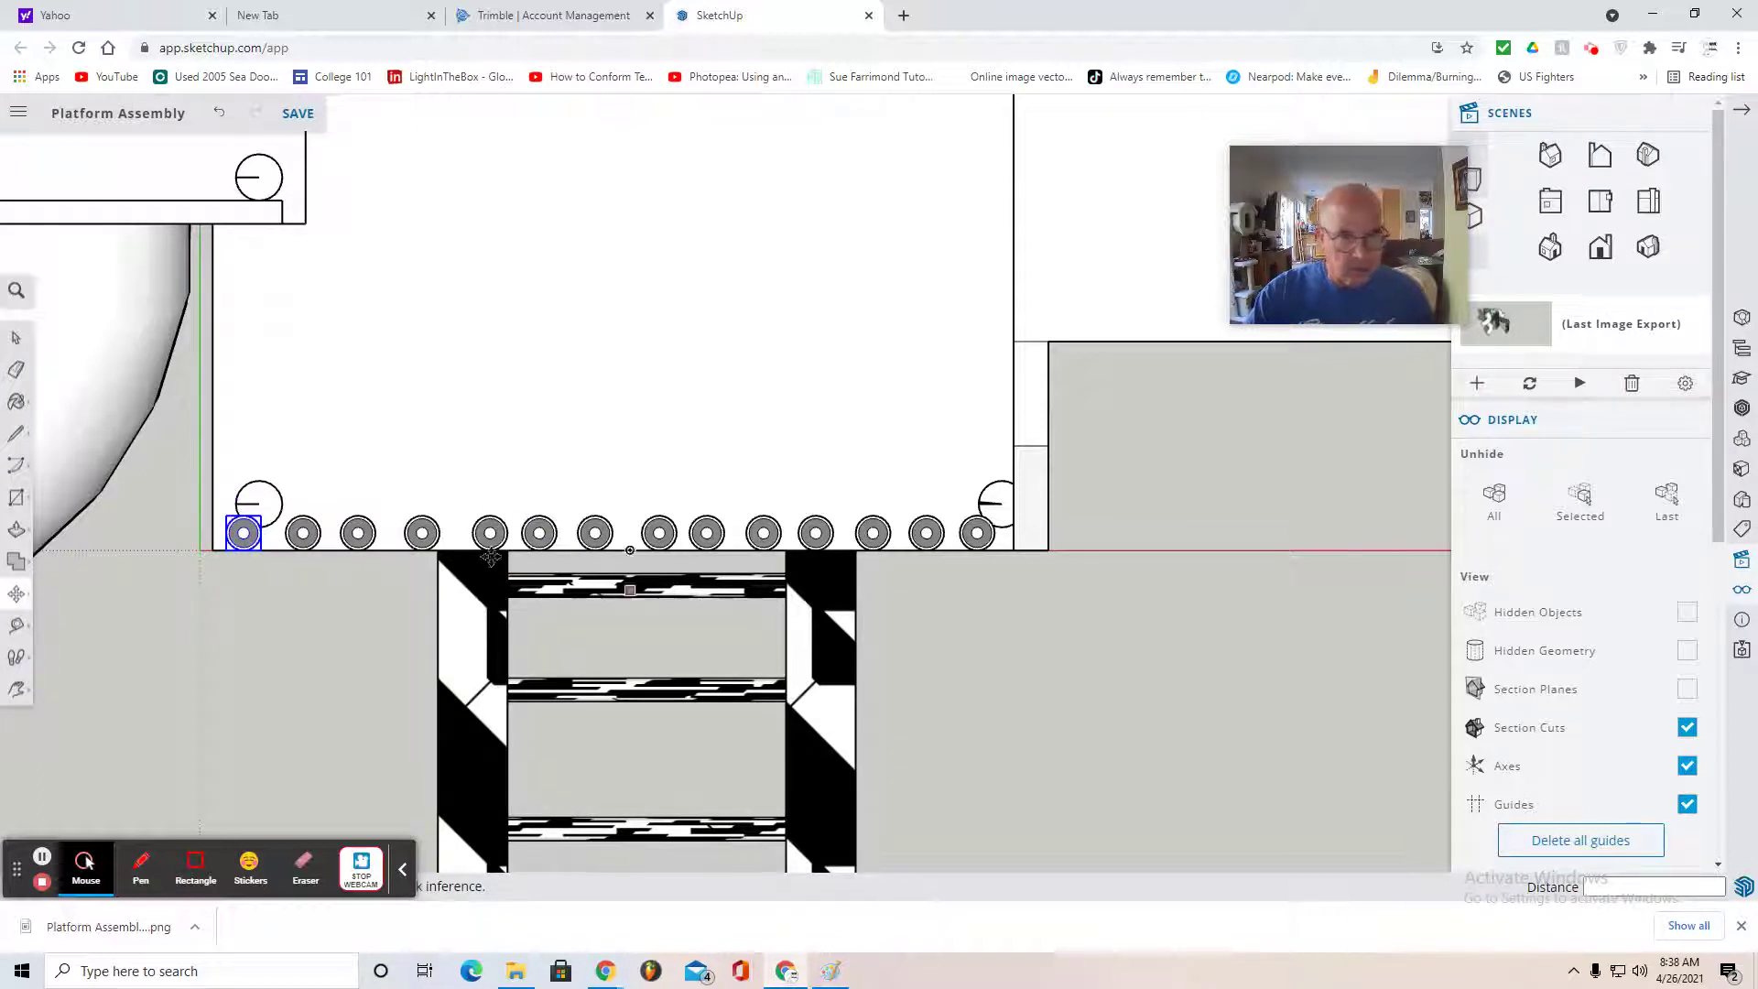
- Nudge a pole in the middle of the row slightly left to even its spacing
{"action": "left_click", "coordinate": [16, 344]}
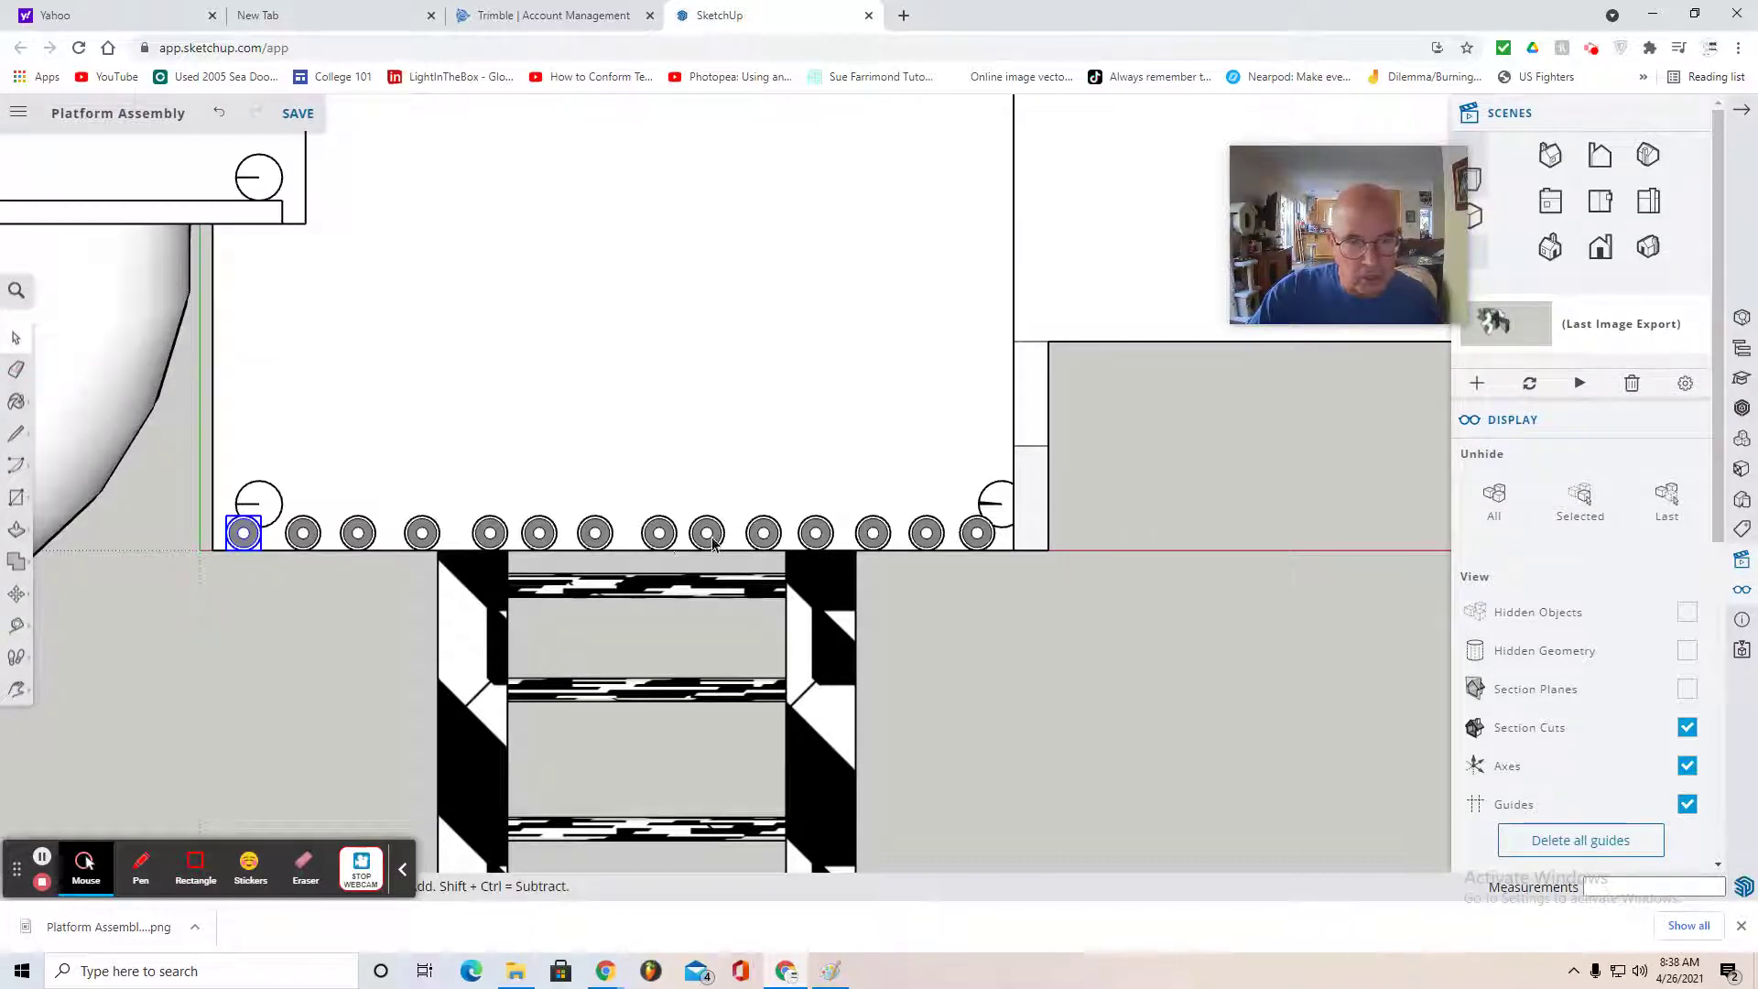
{"action": "left_click", "coordinate": [663, 544]}
{"action": "left_click", "coordinate": [17, 593]}
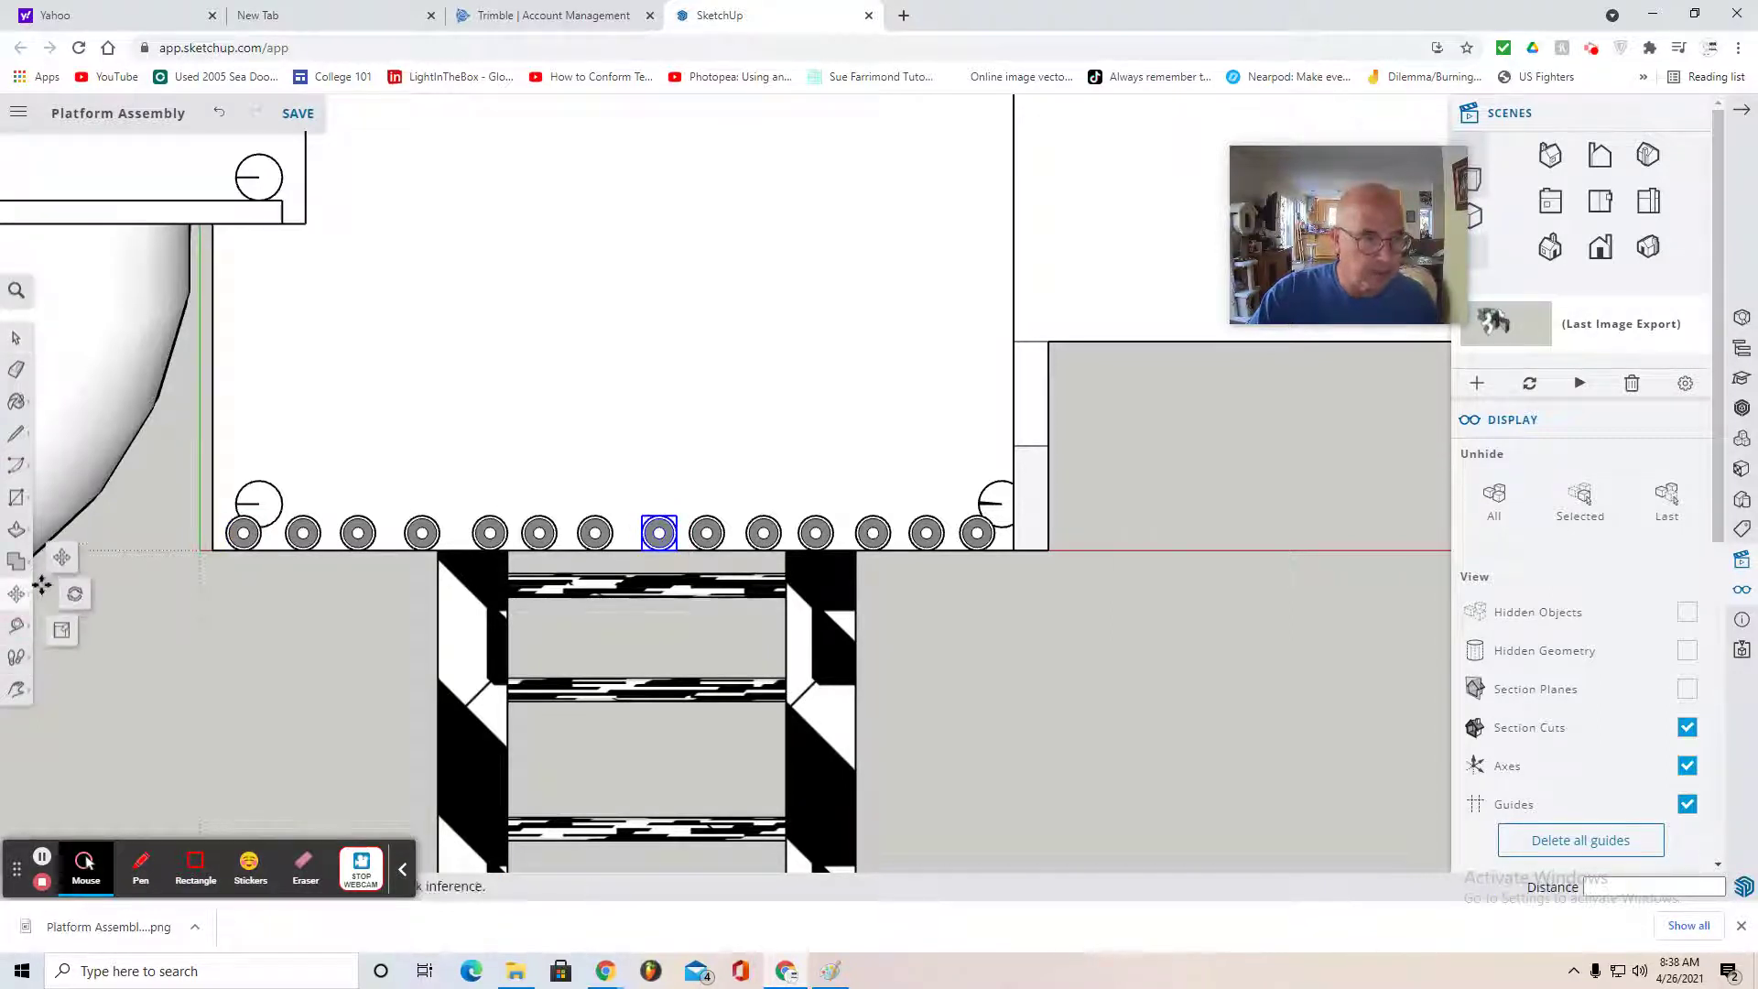
{"action": "left_click", "coordinate": [55, 562]}
{"action": "left_click", "coordinate": [660, 532]}
{"action": "left_click", "coordinate": [653, 533]}
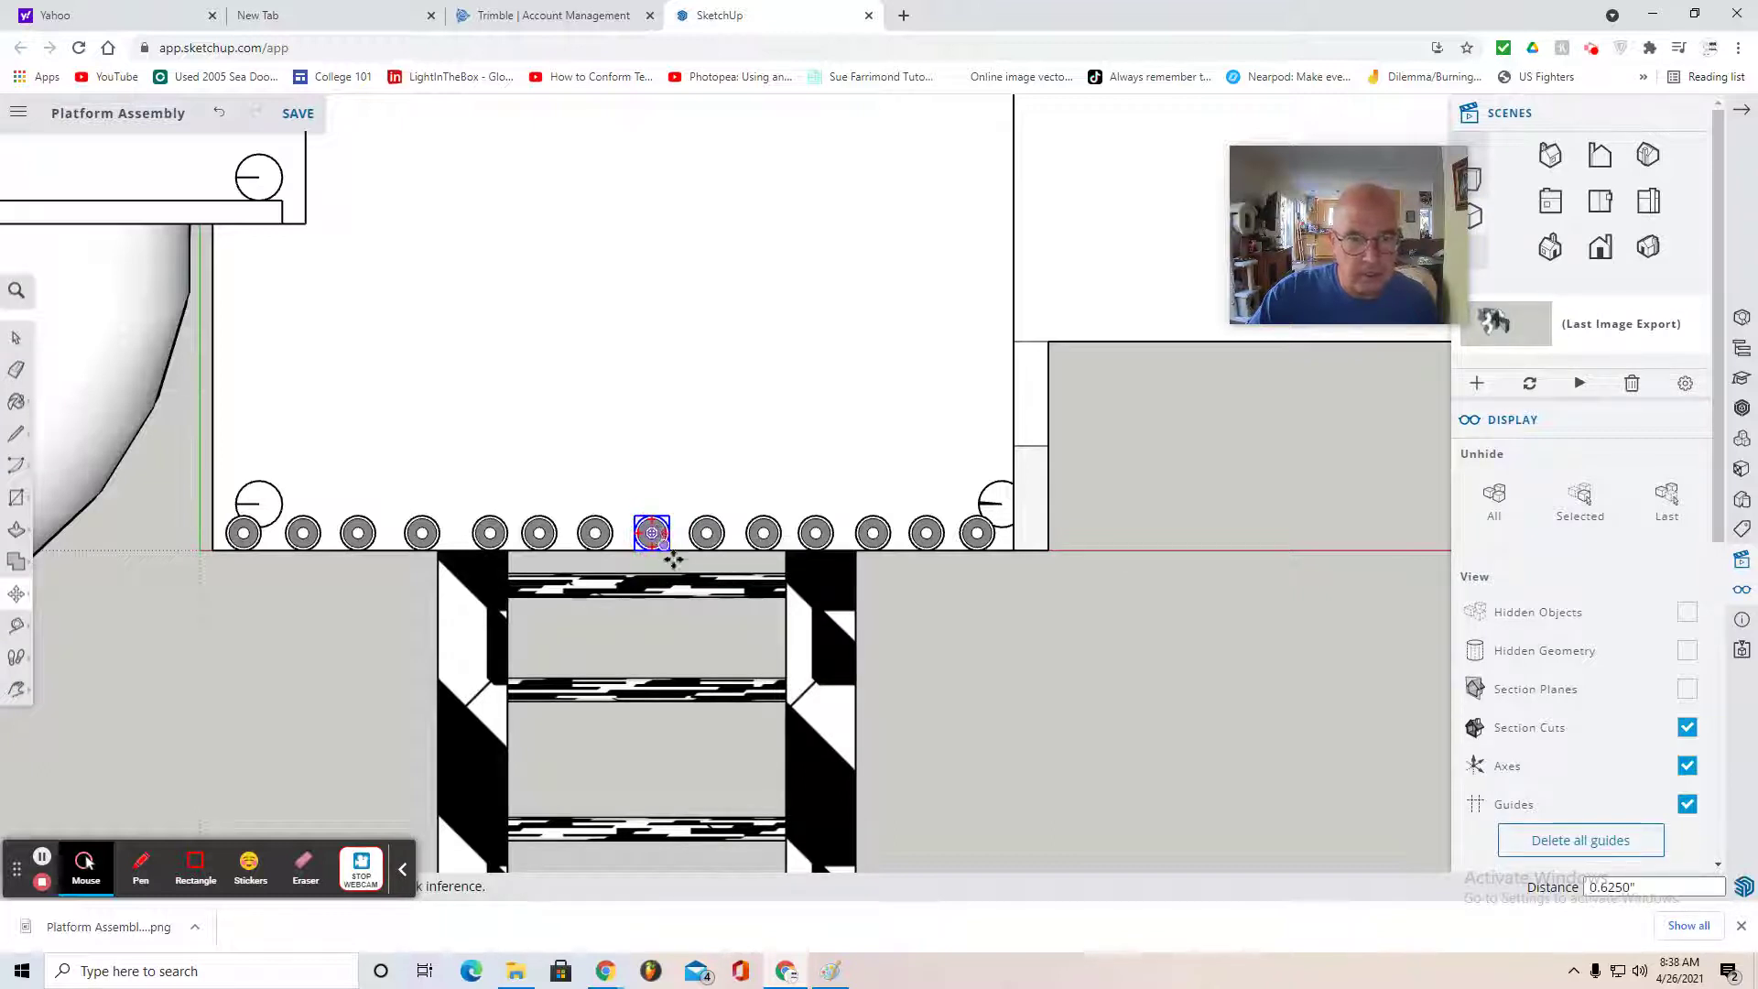
- Nudge two more crayon poles, one 0.5" right and one 0.625" left
{"action": "left_click", "coordinate": [23, 341]}
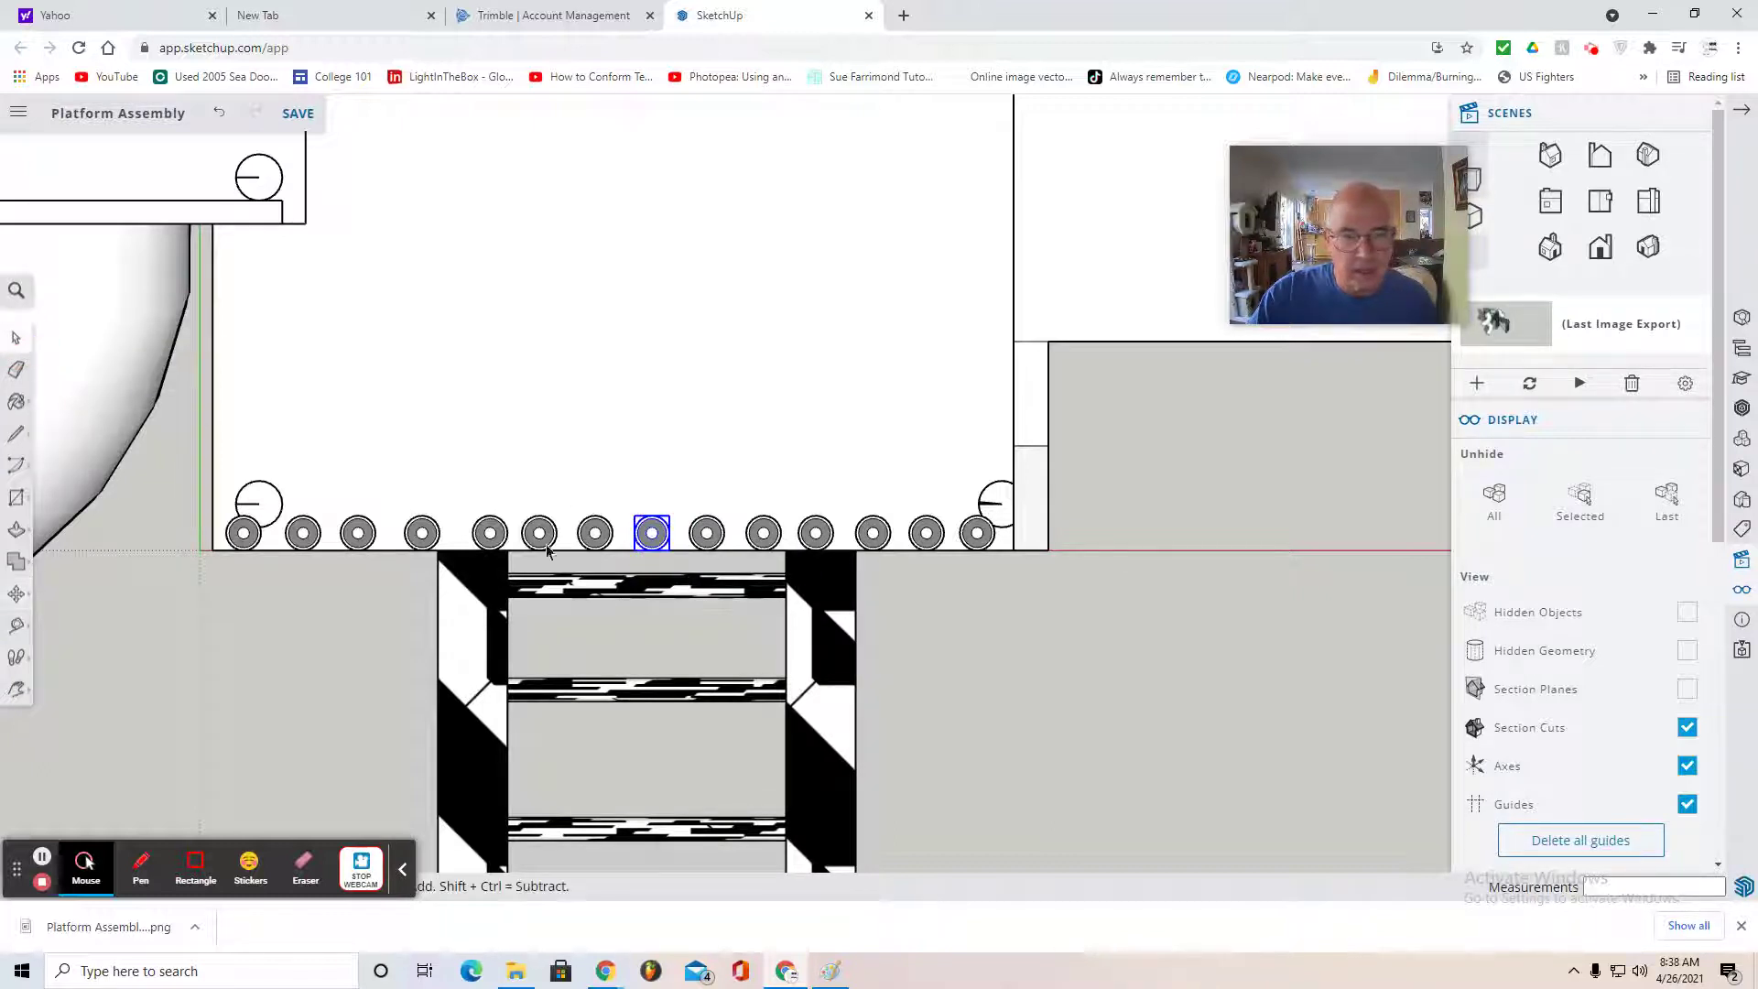
{"action": "left_click", "coordinate": [816, 534]}
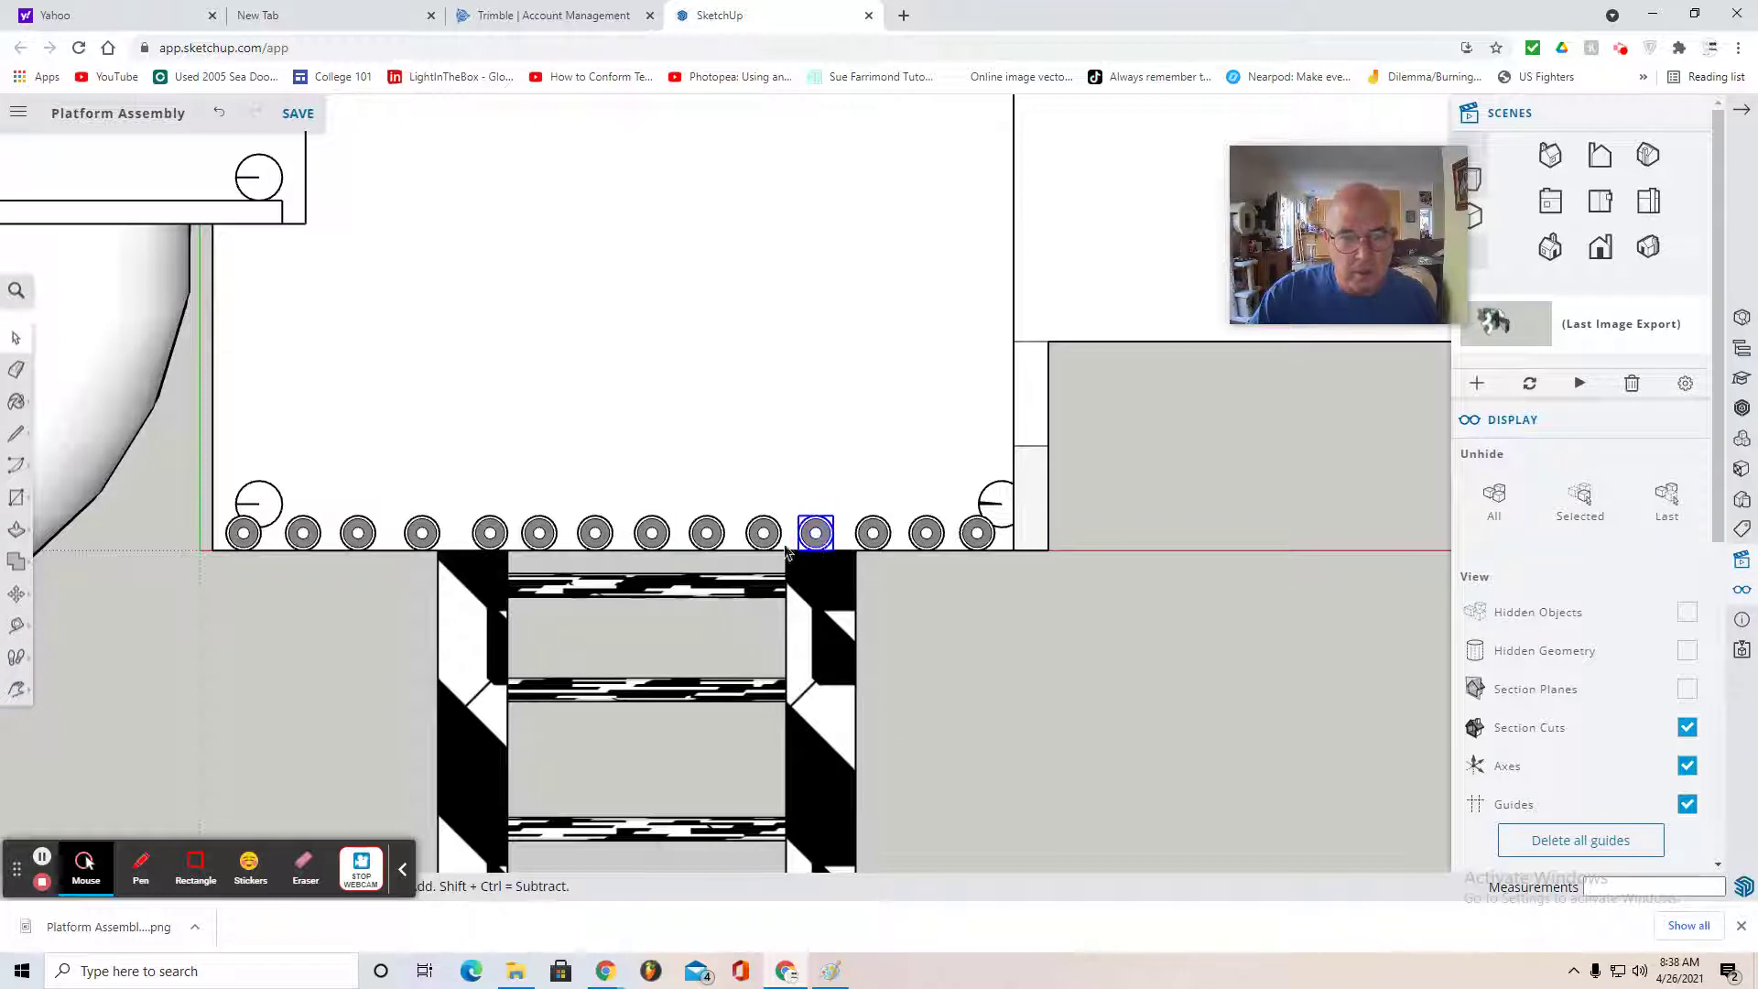
{"action": "left_click", "coordinate": [16, 597]}
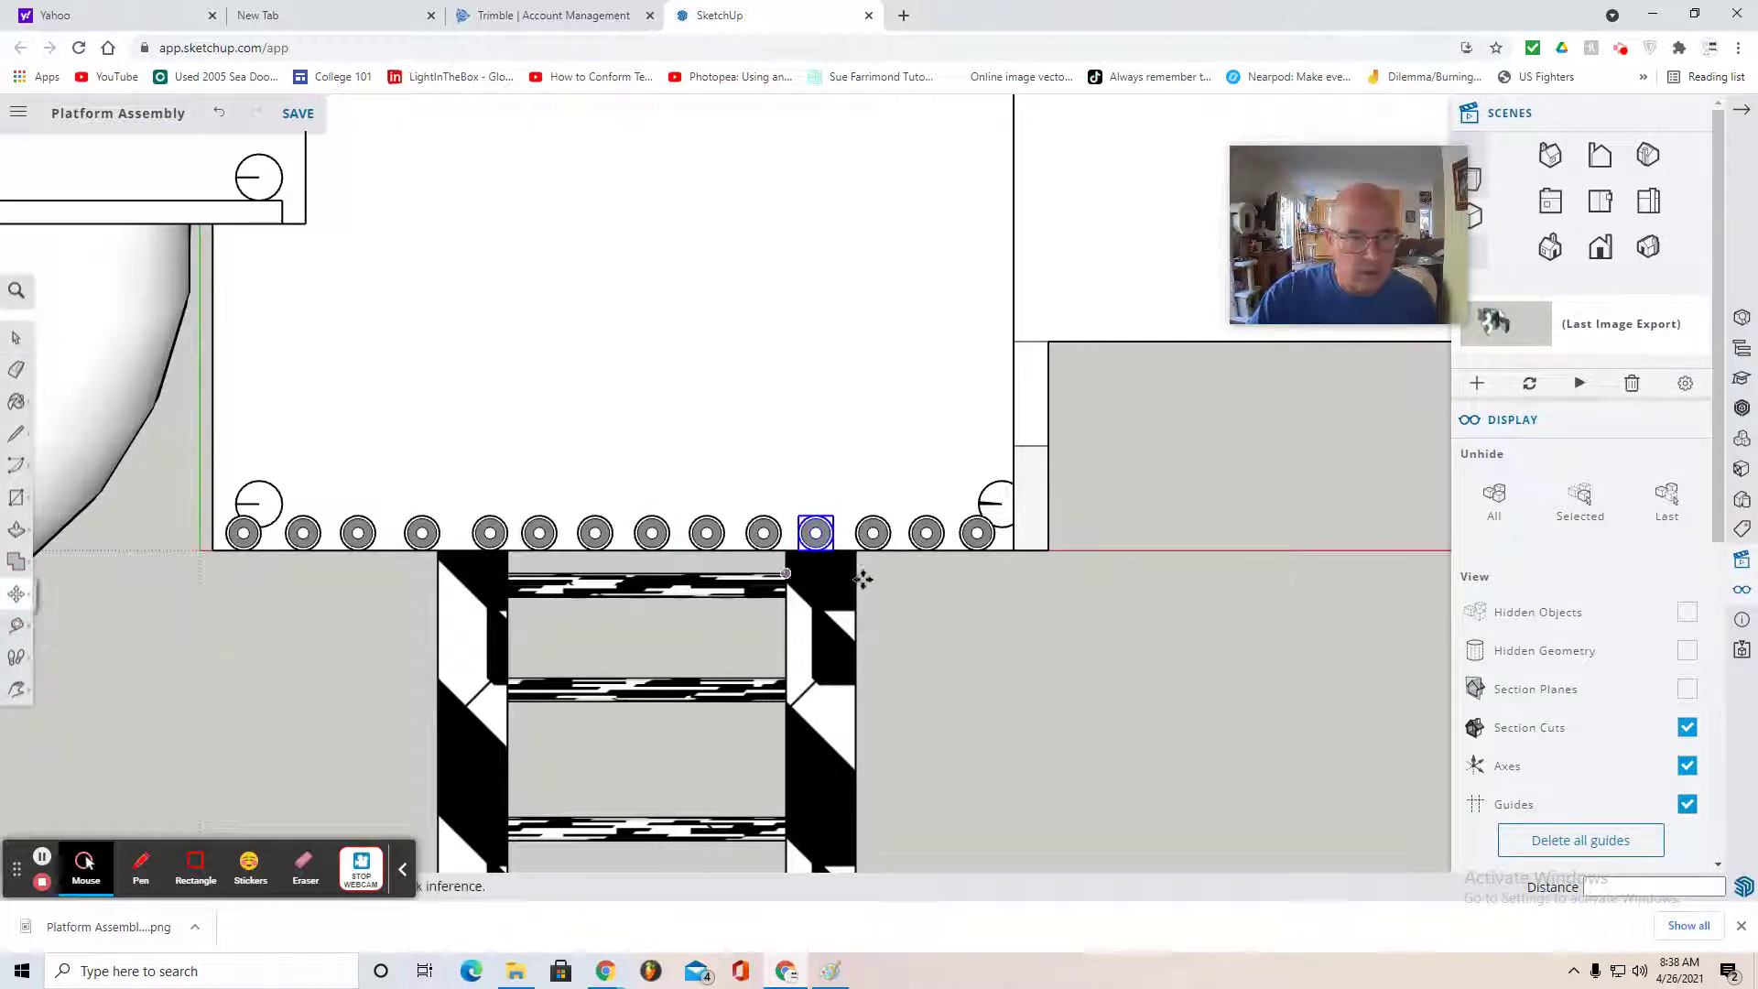
{"action": "left_click", "coordinate": [816, 534]}
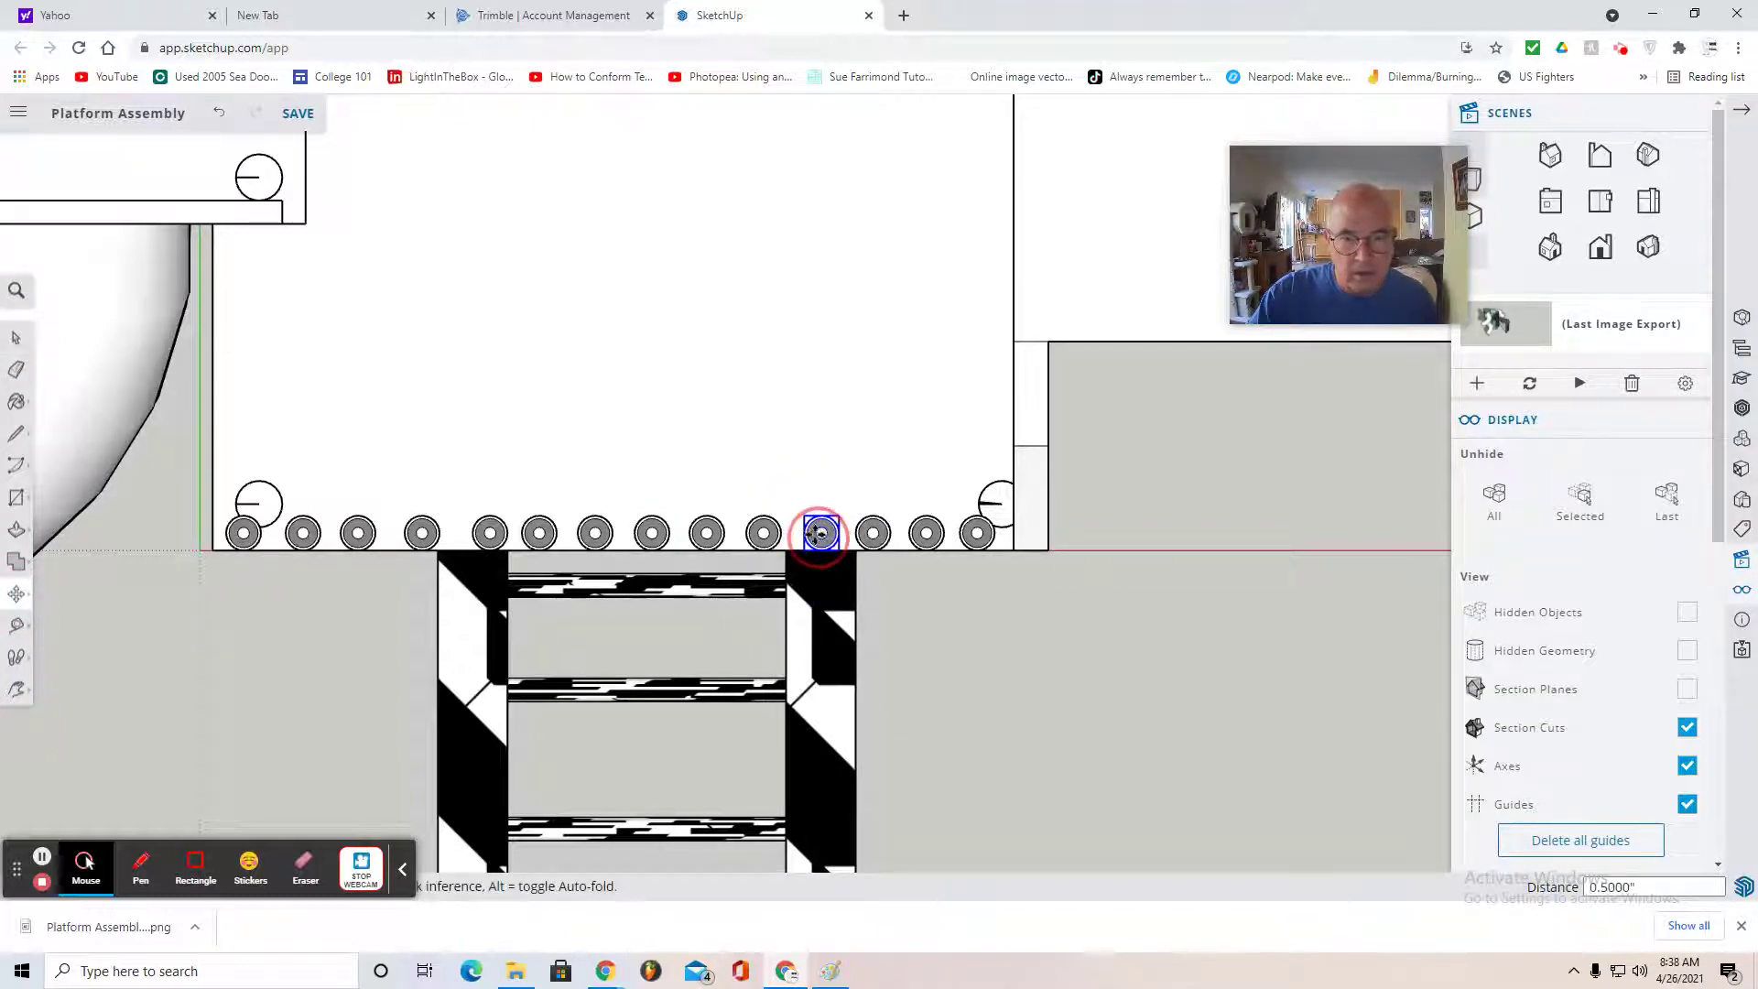
{"action": "left_click", "coordinate": [821, 534]}
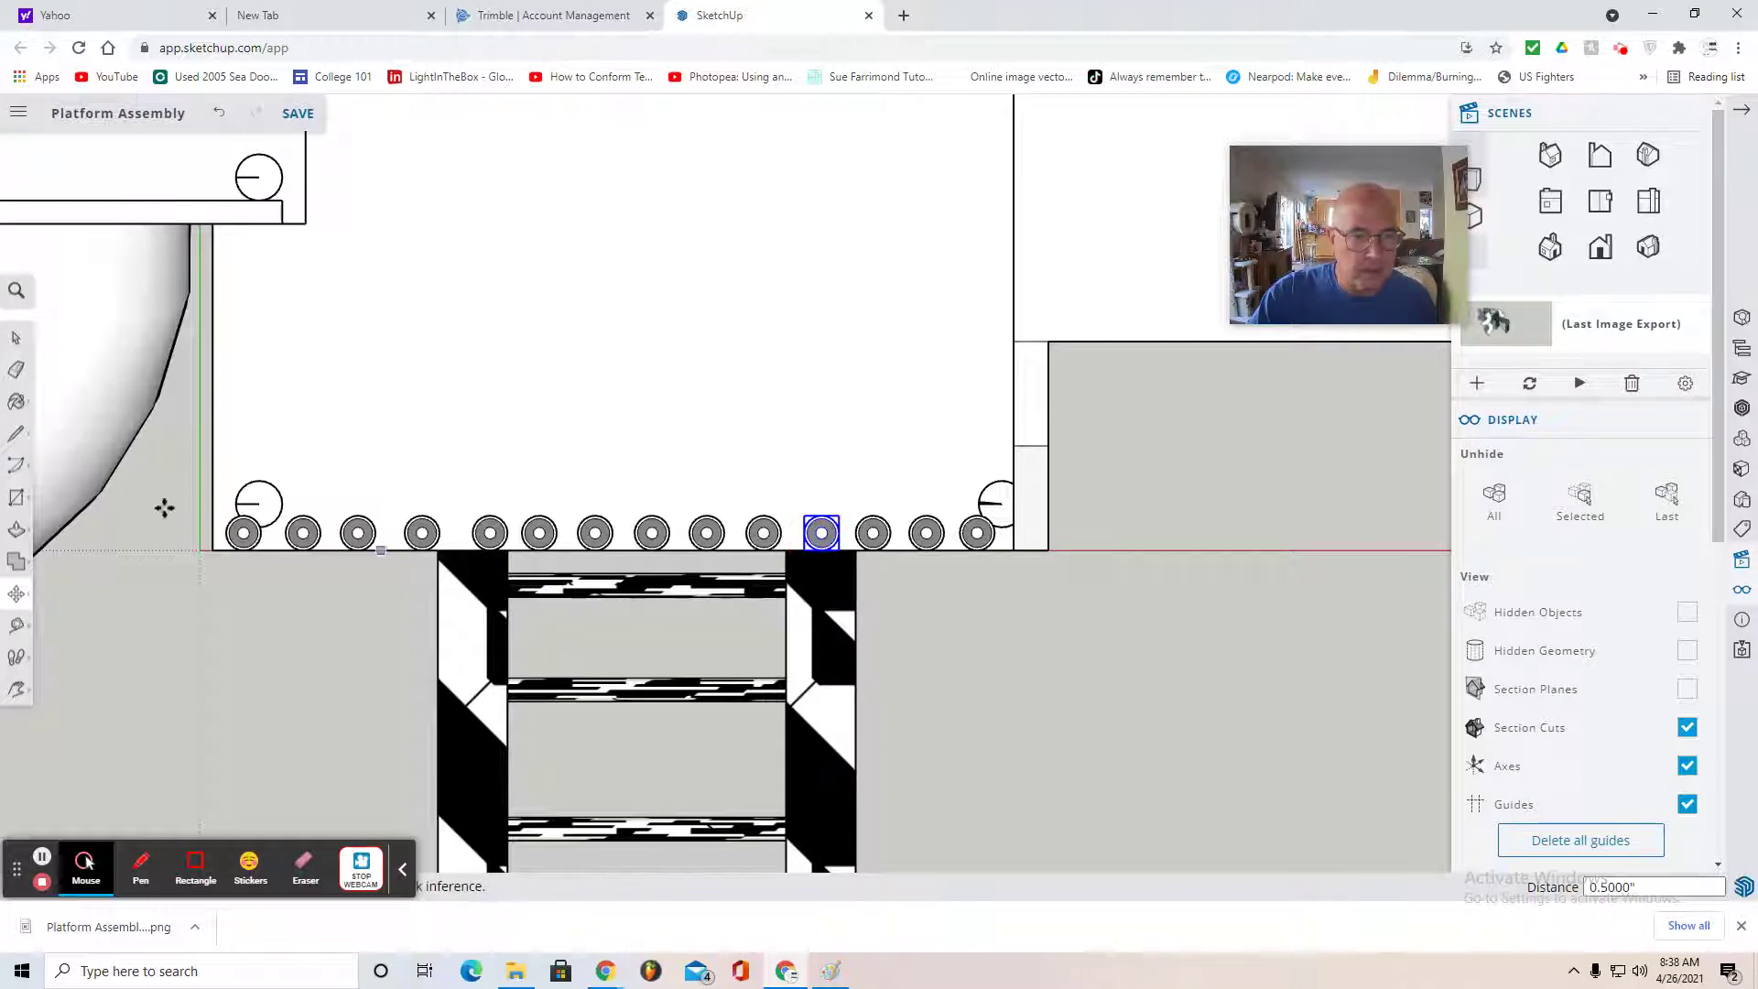
{"action": "key", "text": "space"}
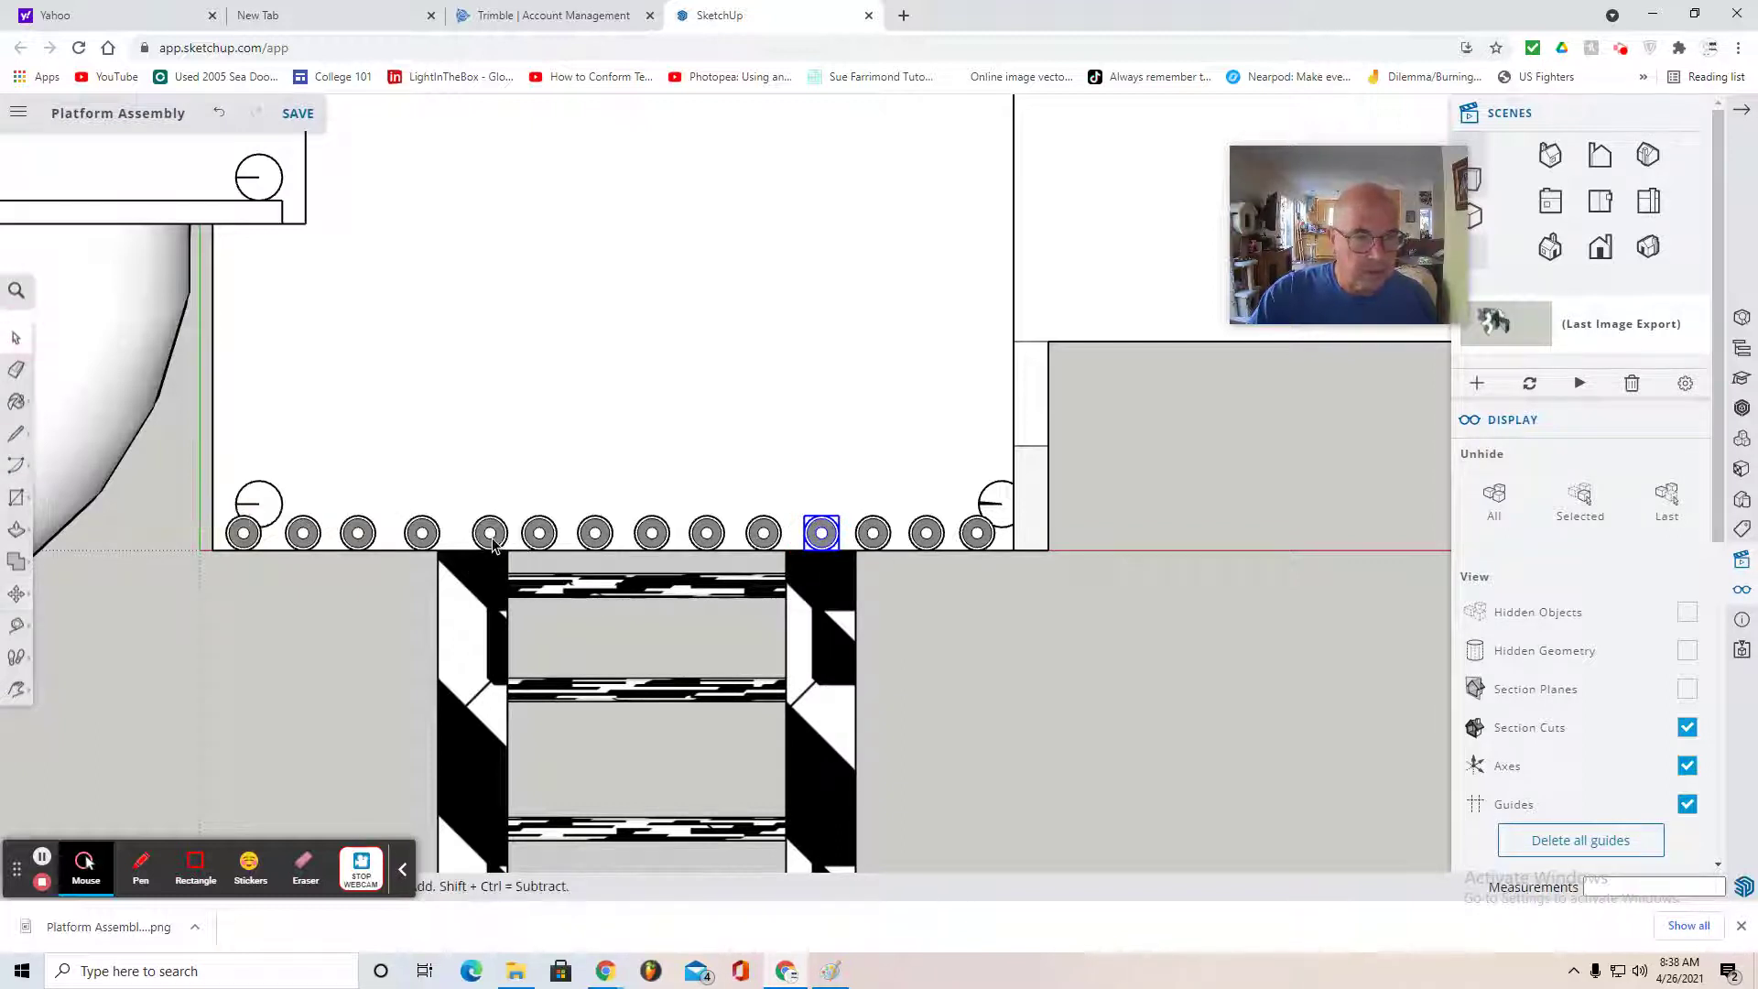
{"action": "left_click", "coordinate": [16, 595]}
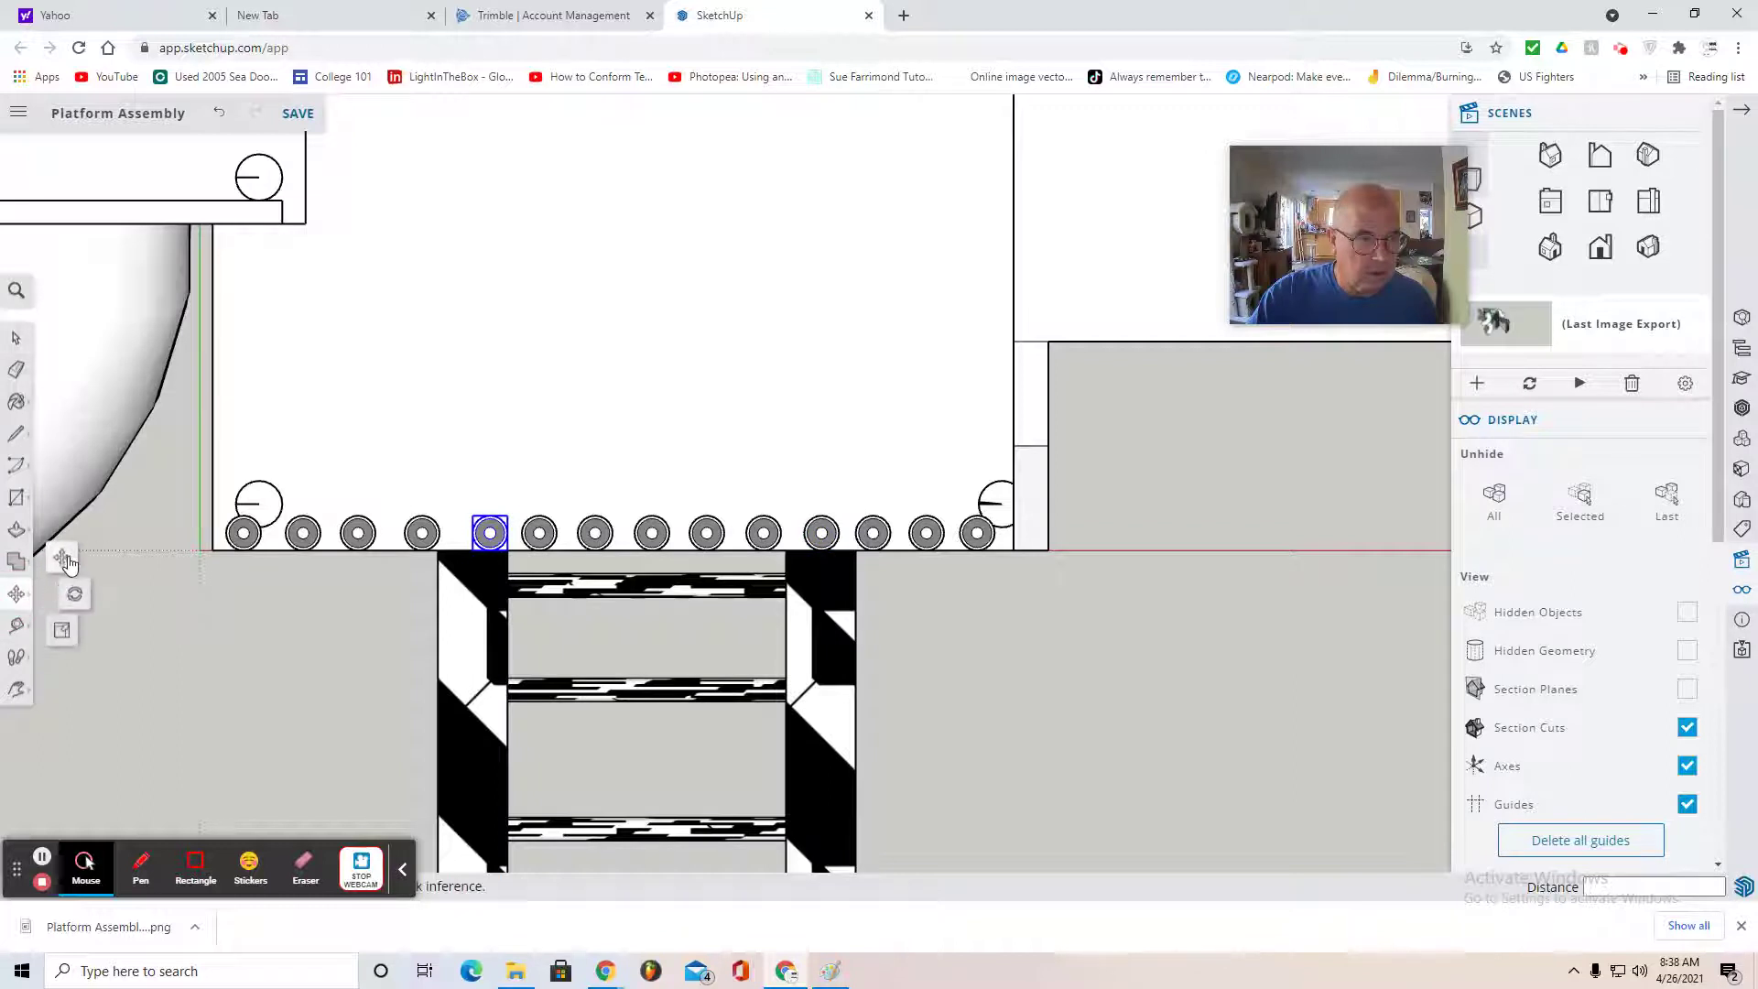
{"action": "left_click", "coordinate": [490, 532]}
{"action": "left_click", "coordinate": [483, 532]}
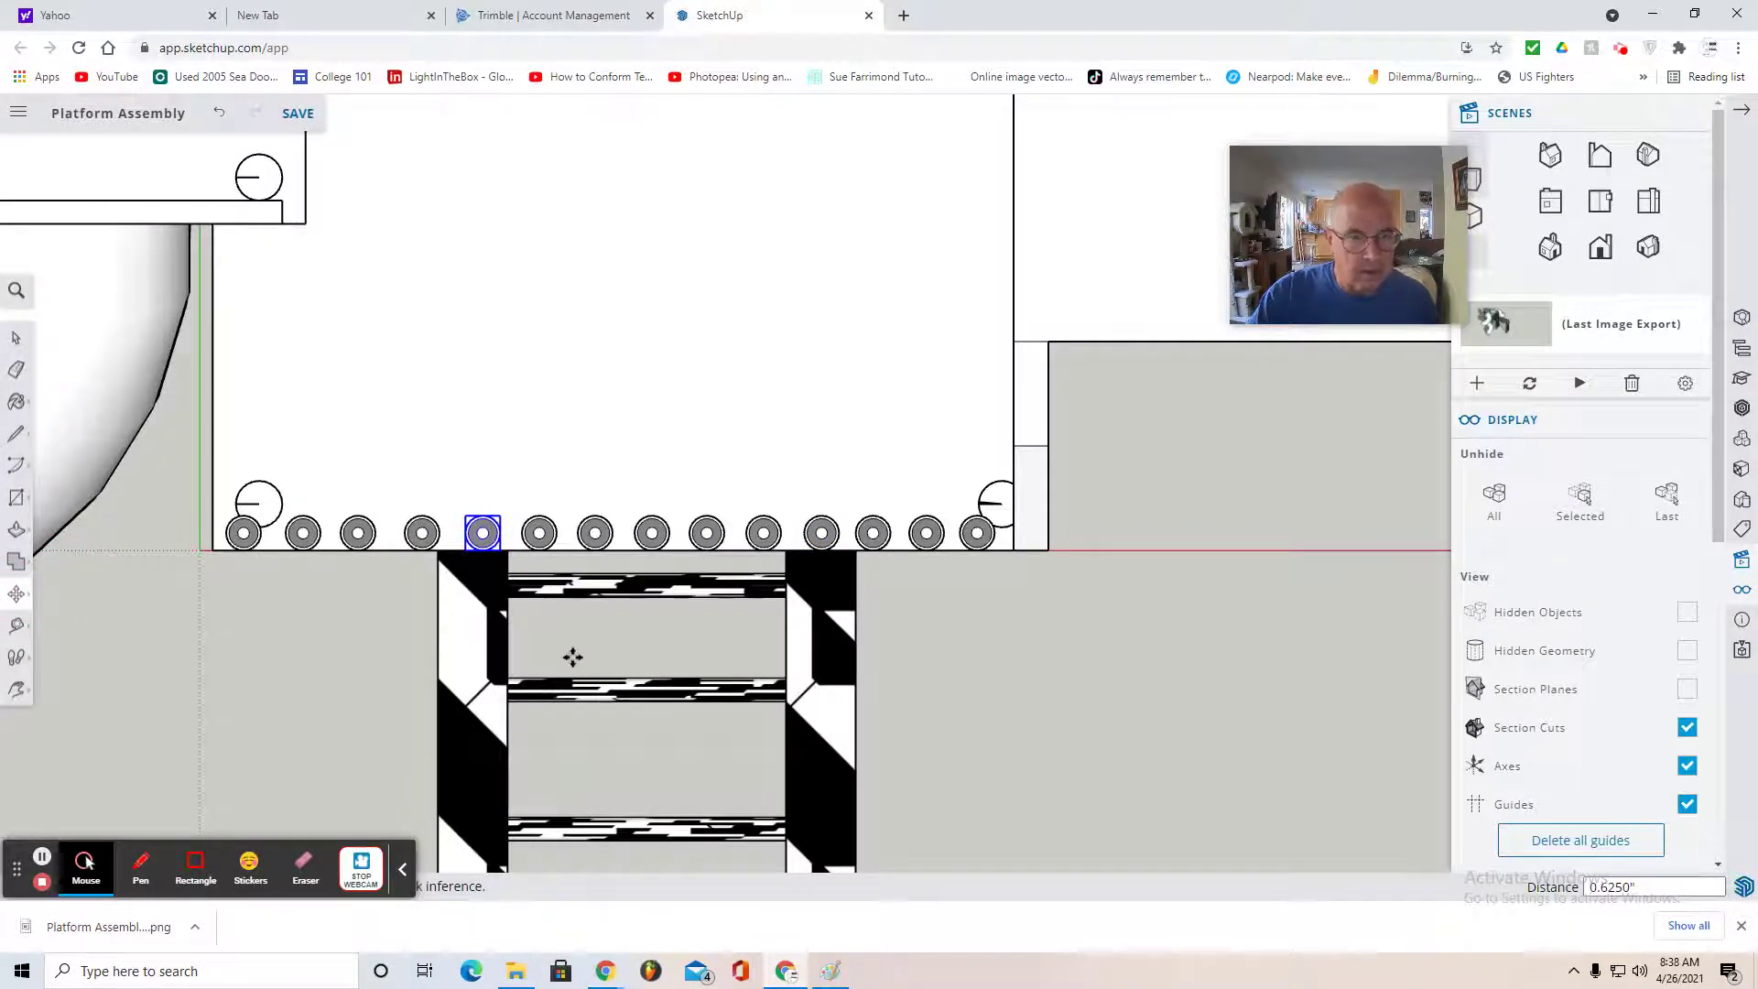
- Copy the five leftmost crayon poles and rotate the copy 90° into a column
{"action": "left_click", "coordinate": [16, 339]}
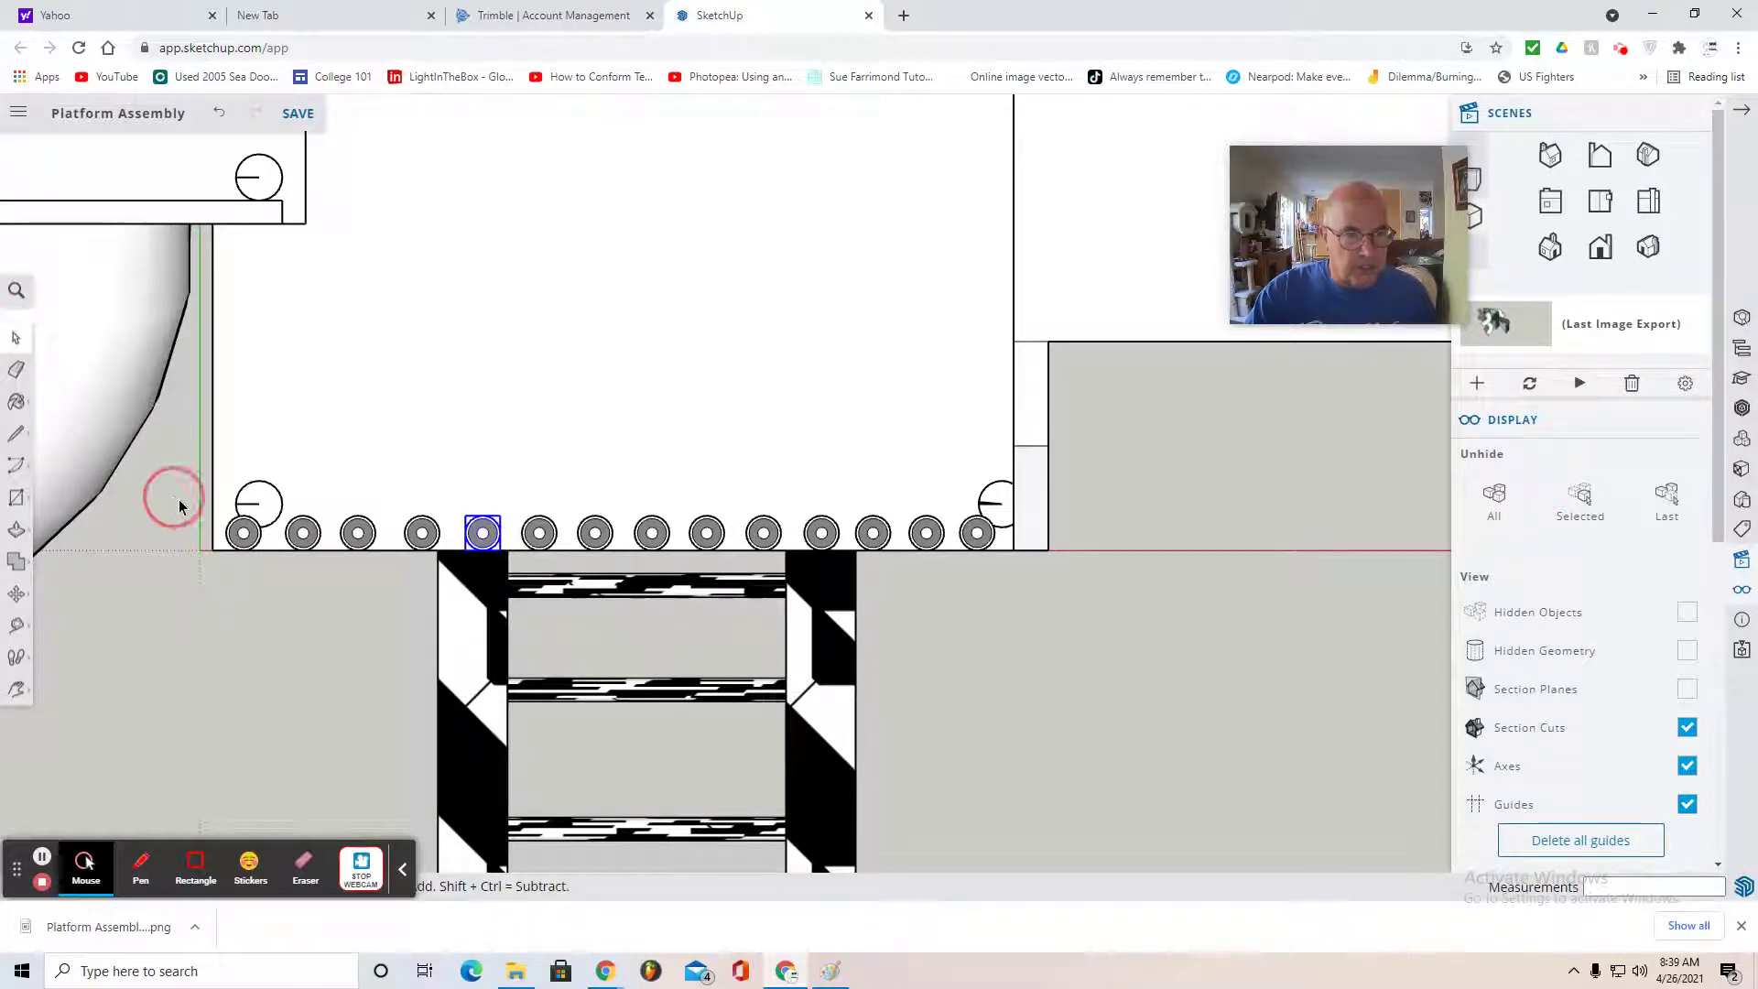
{"action": "left_click_drag", "start_coordinate": [184, 502], "coordinate": [510, 577]}
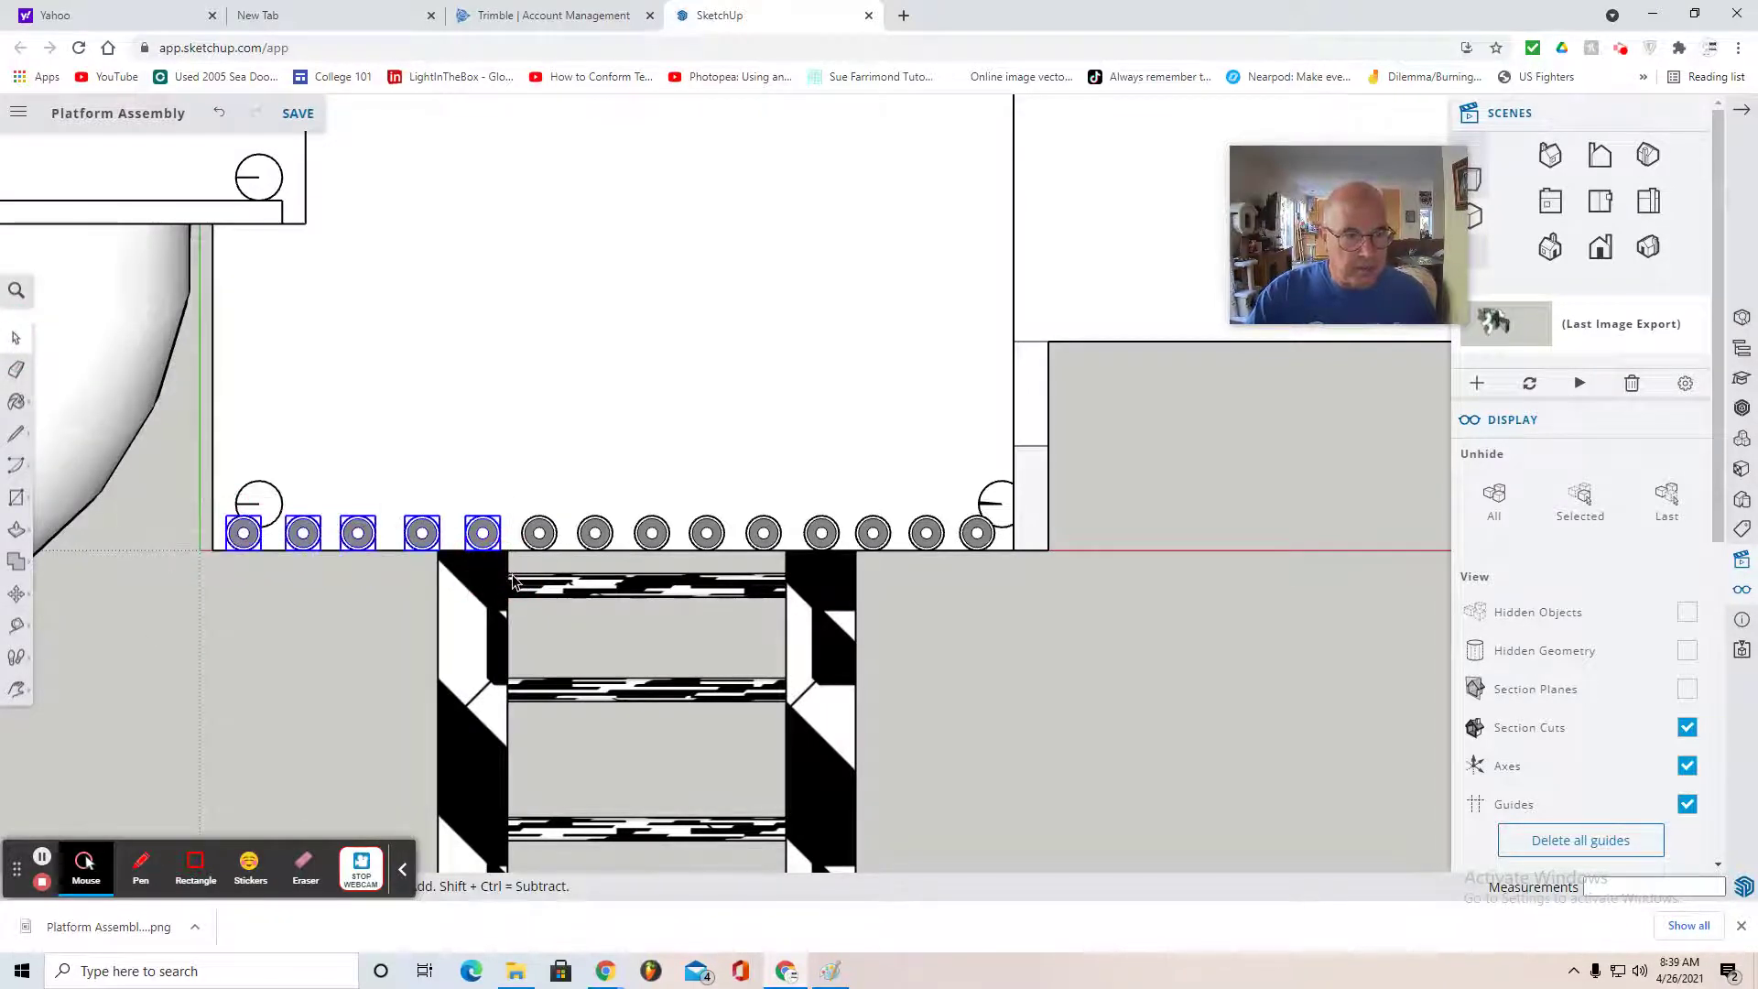
{"action": "key", "text": "m"}
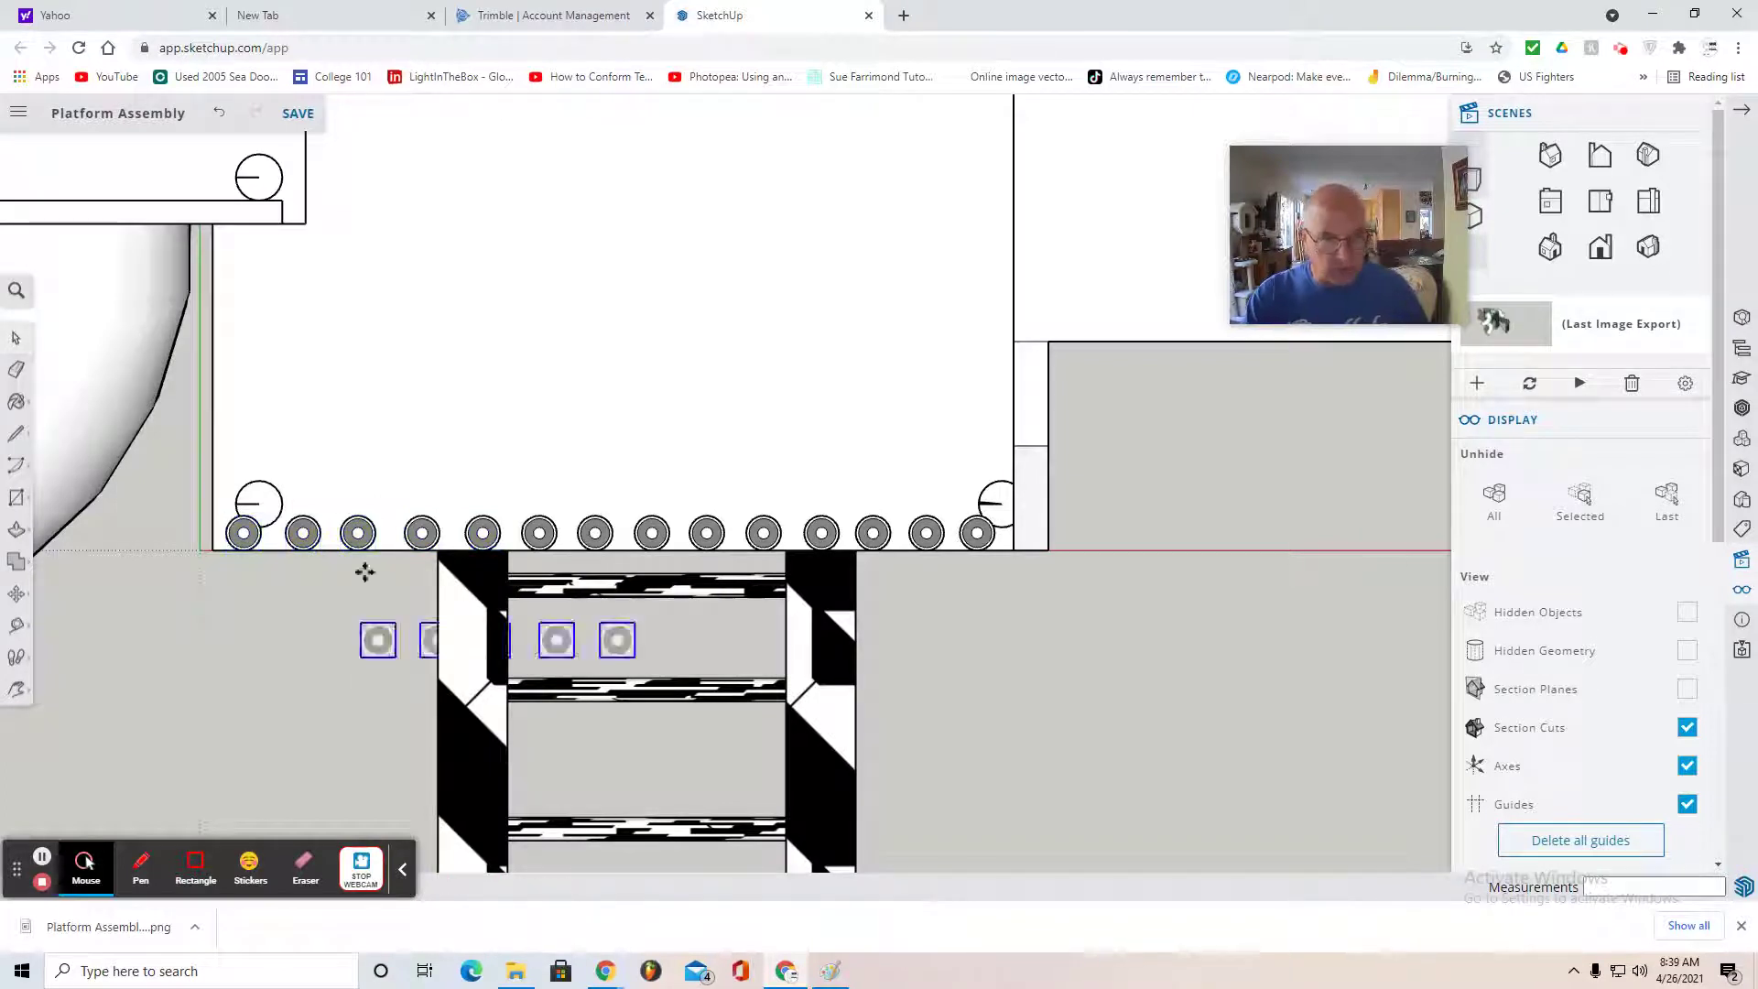
{"action": "left_click", "coordinate": [322, 432]}
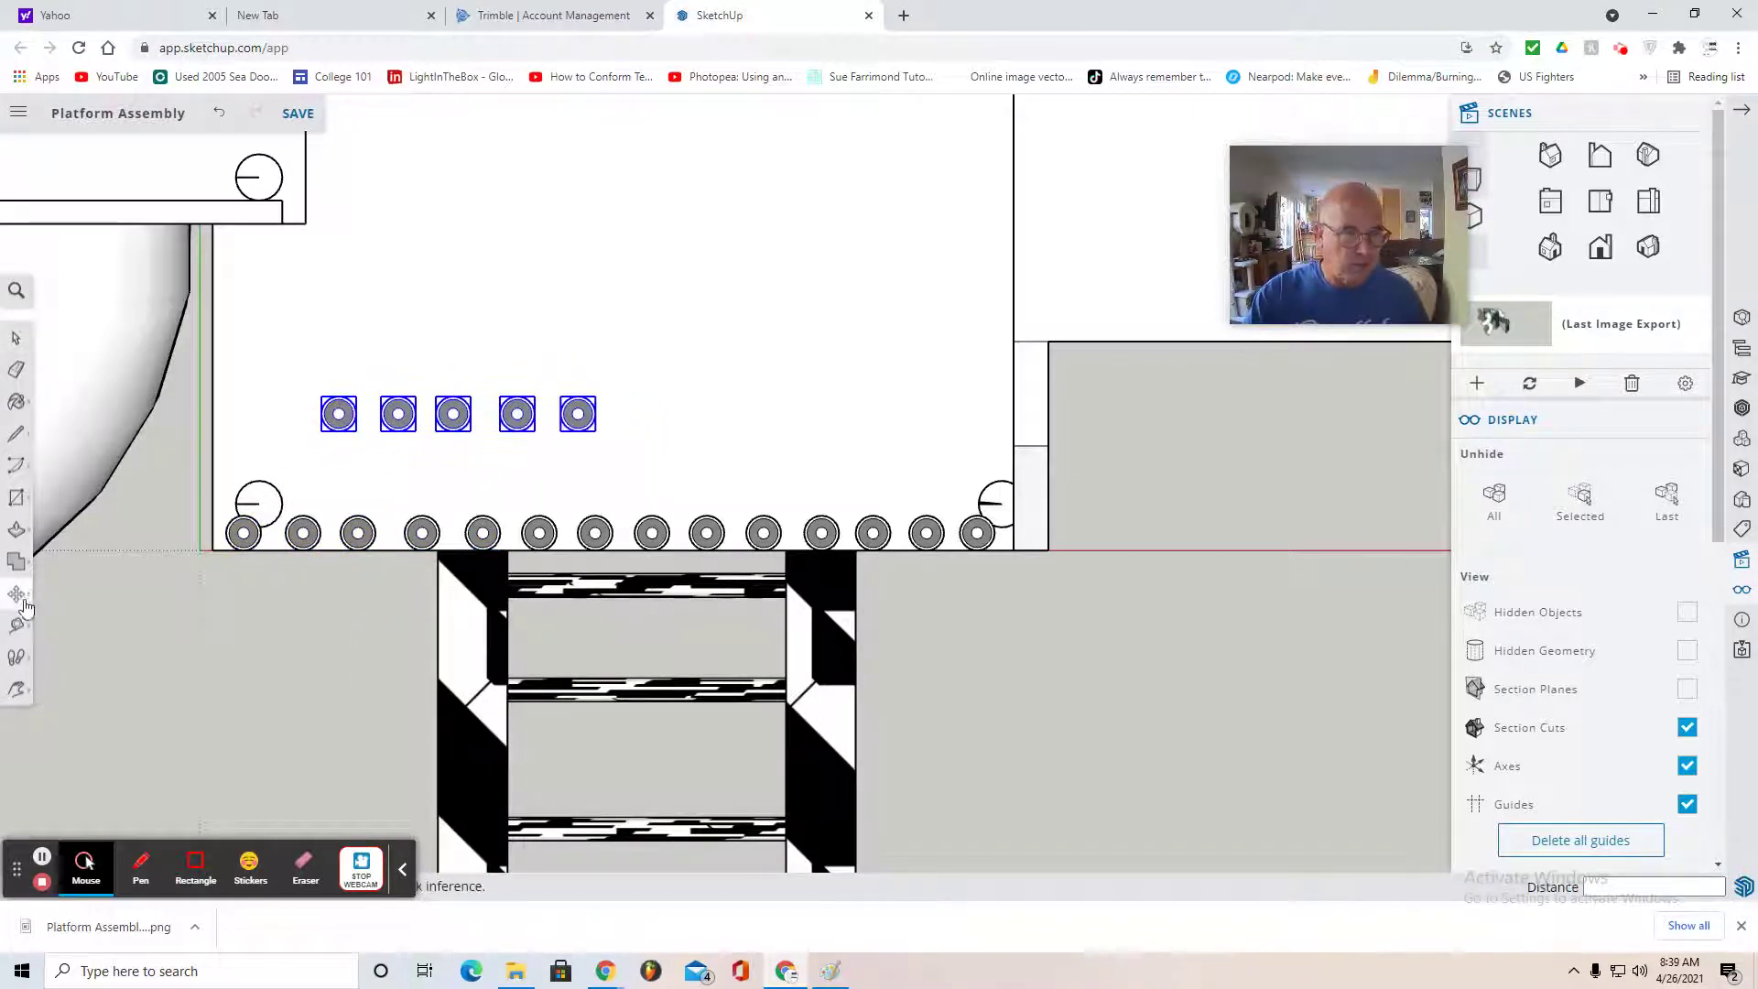
{"action": "left_click", "coordinate": [19, 595]}
{"action": "left_click", "coordinate": [68, 594]}
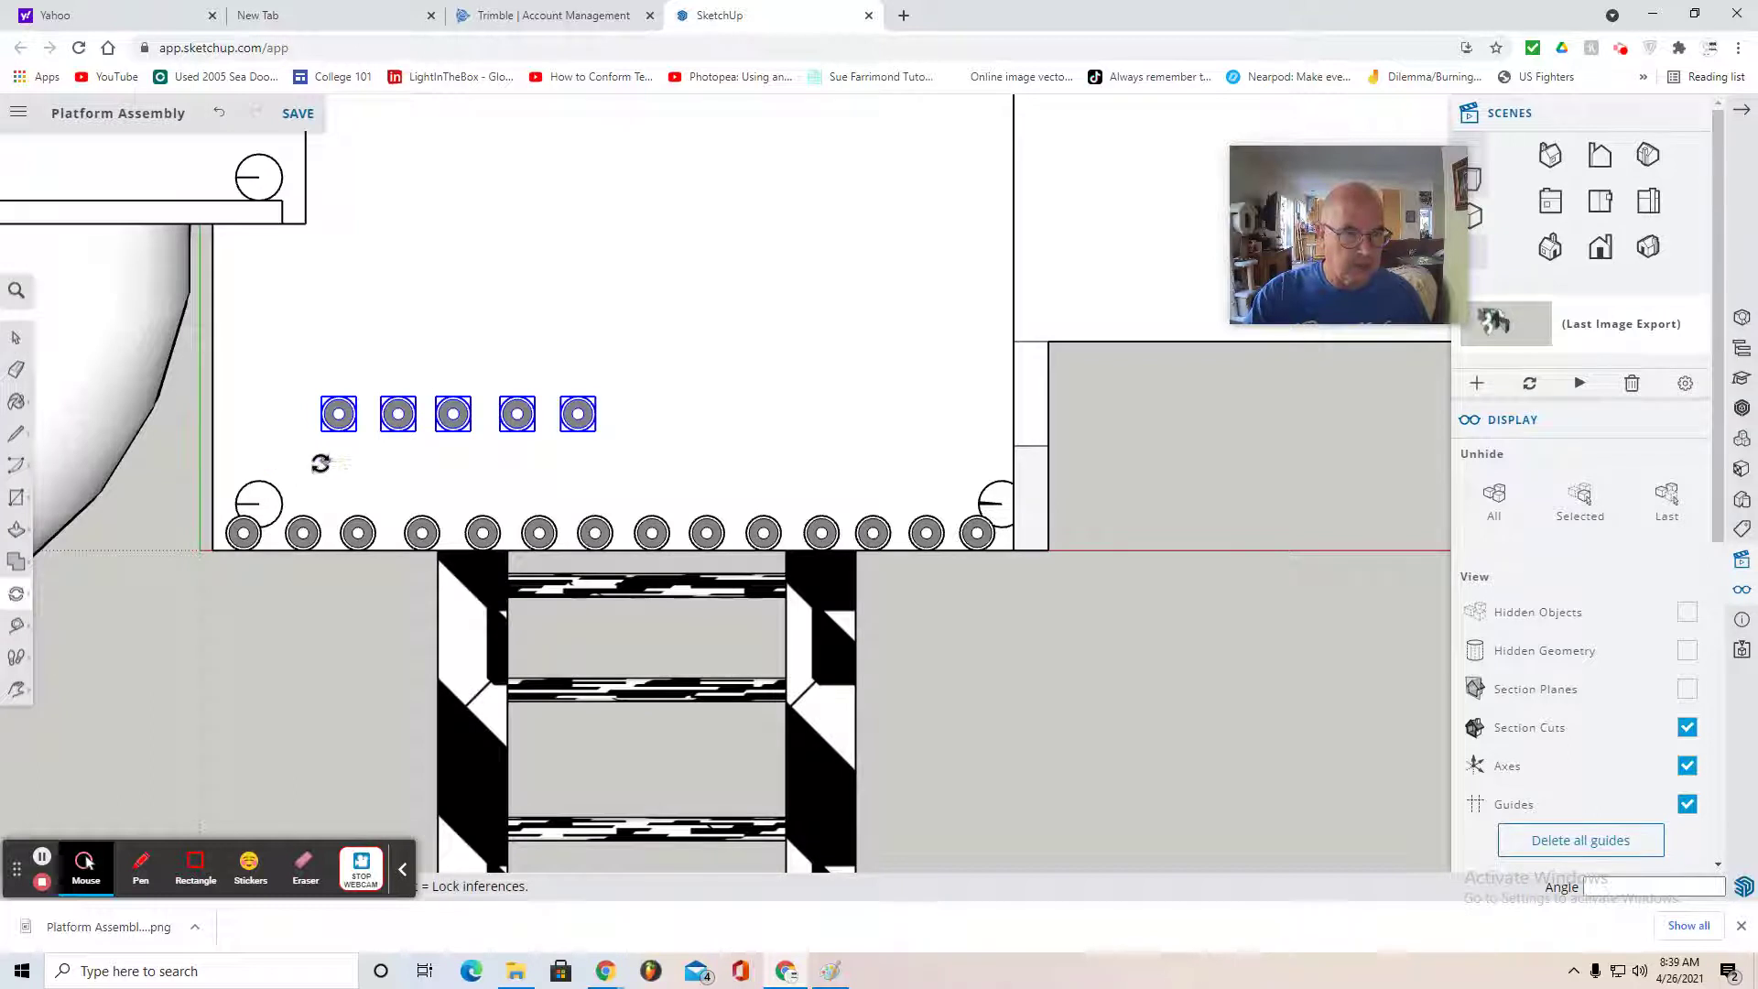
{"action": "left_click", "coordinate": [599, 461]}
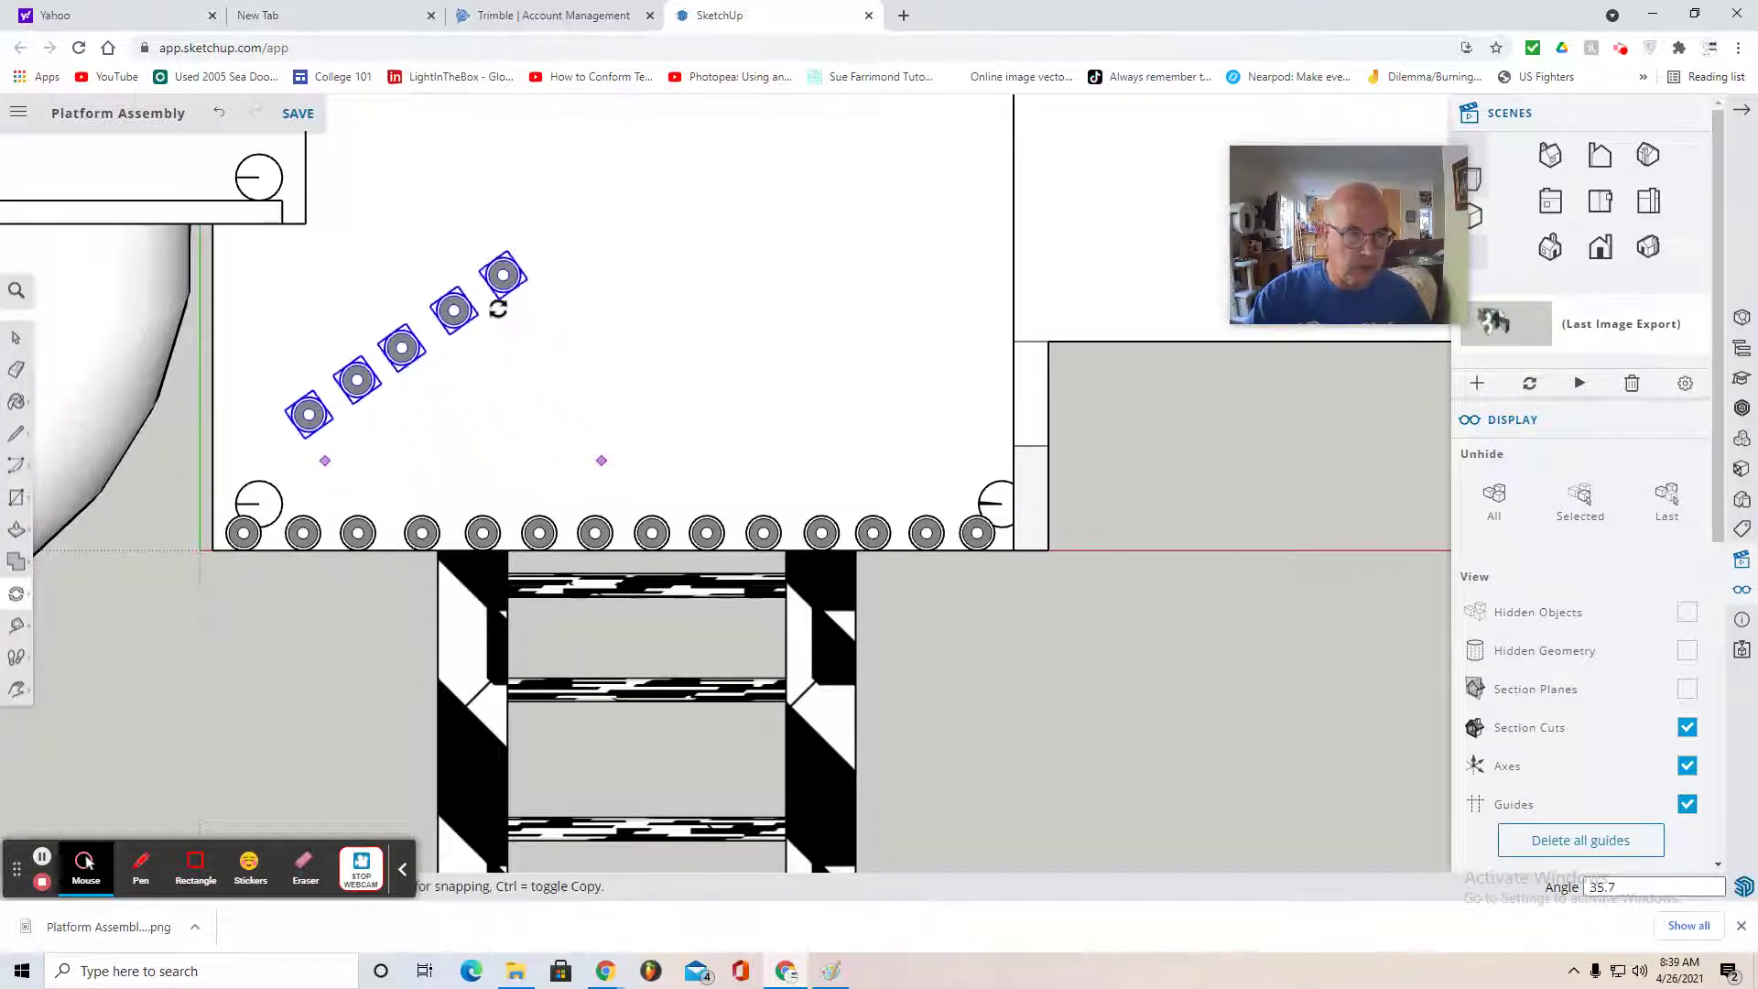
{"action": "left_click", "coordinate": [323, 303]}
- Move the column of five poles onto the platform's left edge
{"action": "left_click", "coordinate": [21, 597]}
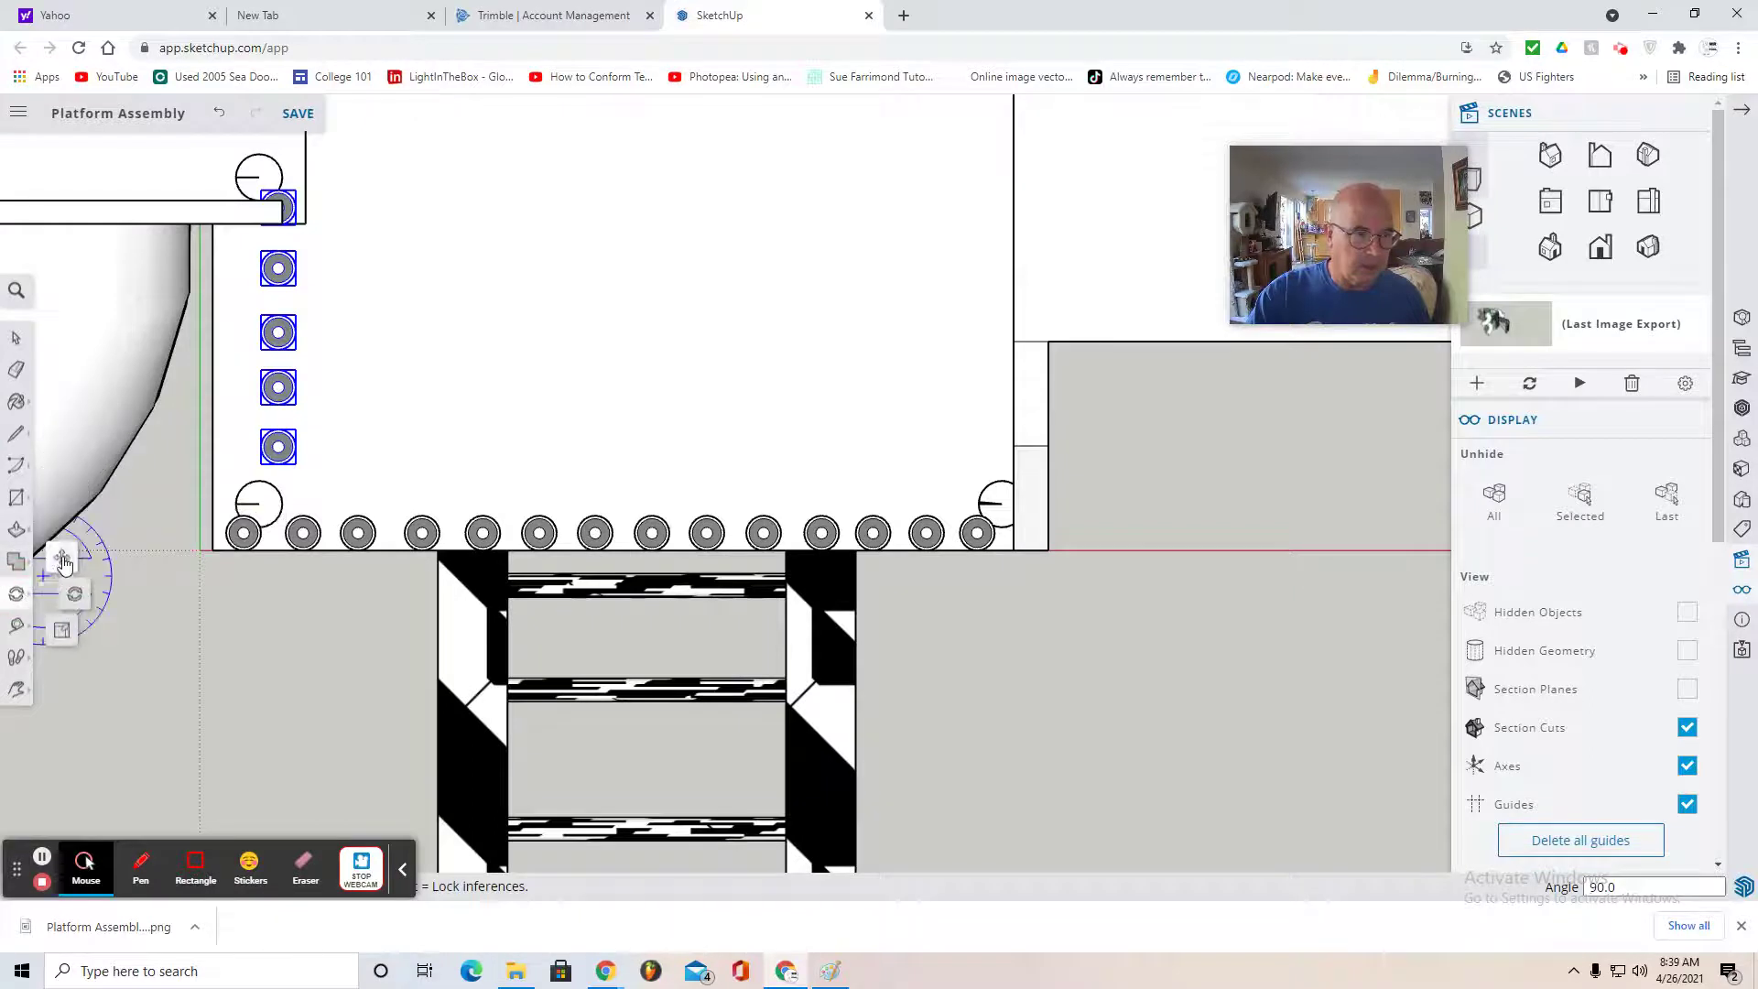
{"action": "left_click", "coordinate": [278, 332]}
{"action": "left_click", "coordinate": [272, 333]}
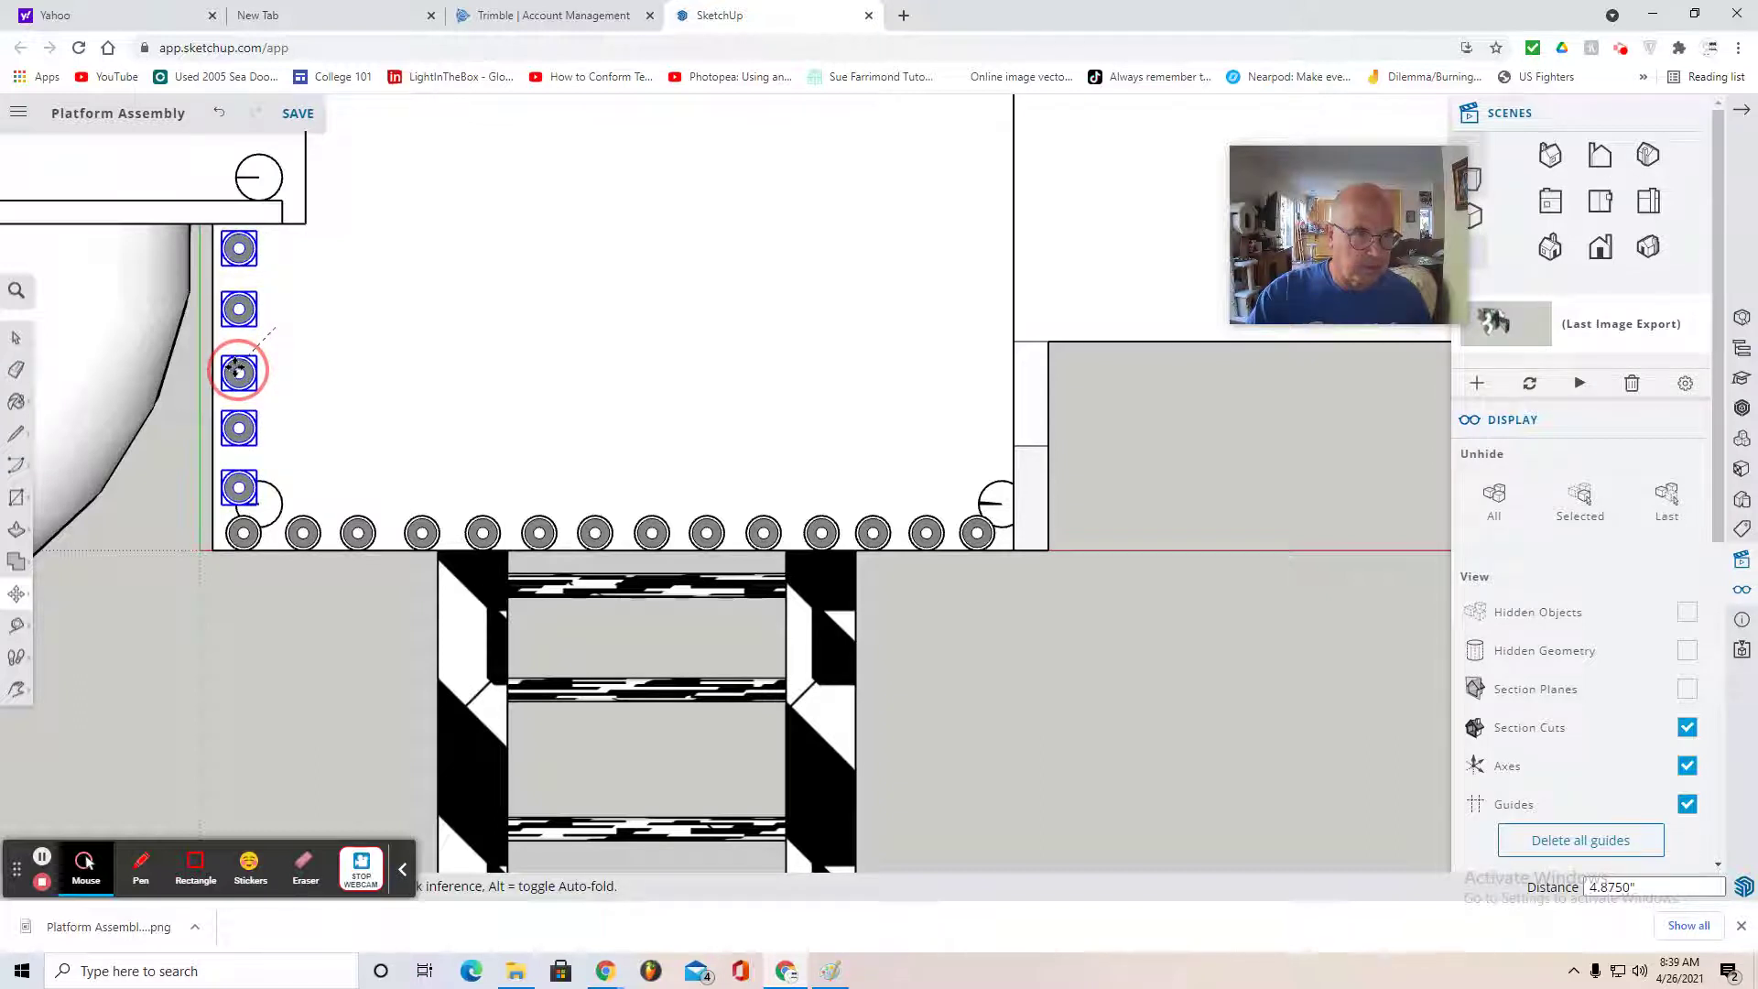
{"action": "left_click", "coordinate": [236, 369]}
{"action": "key", "text": "space"}
- Nudge the two corner poles 0.375" and 0.25" to line them up with the column
{"action": "left_click", "coordinate": [243, 539]}
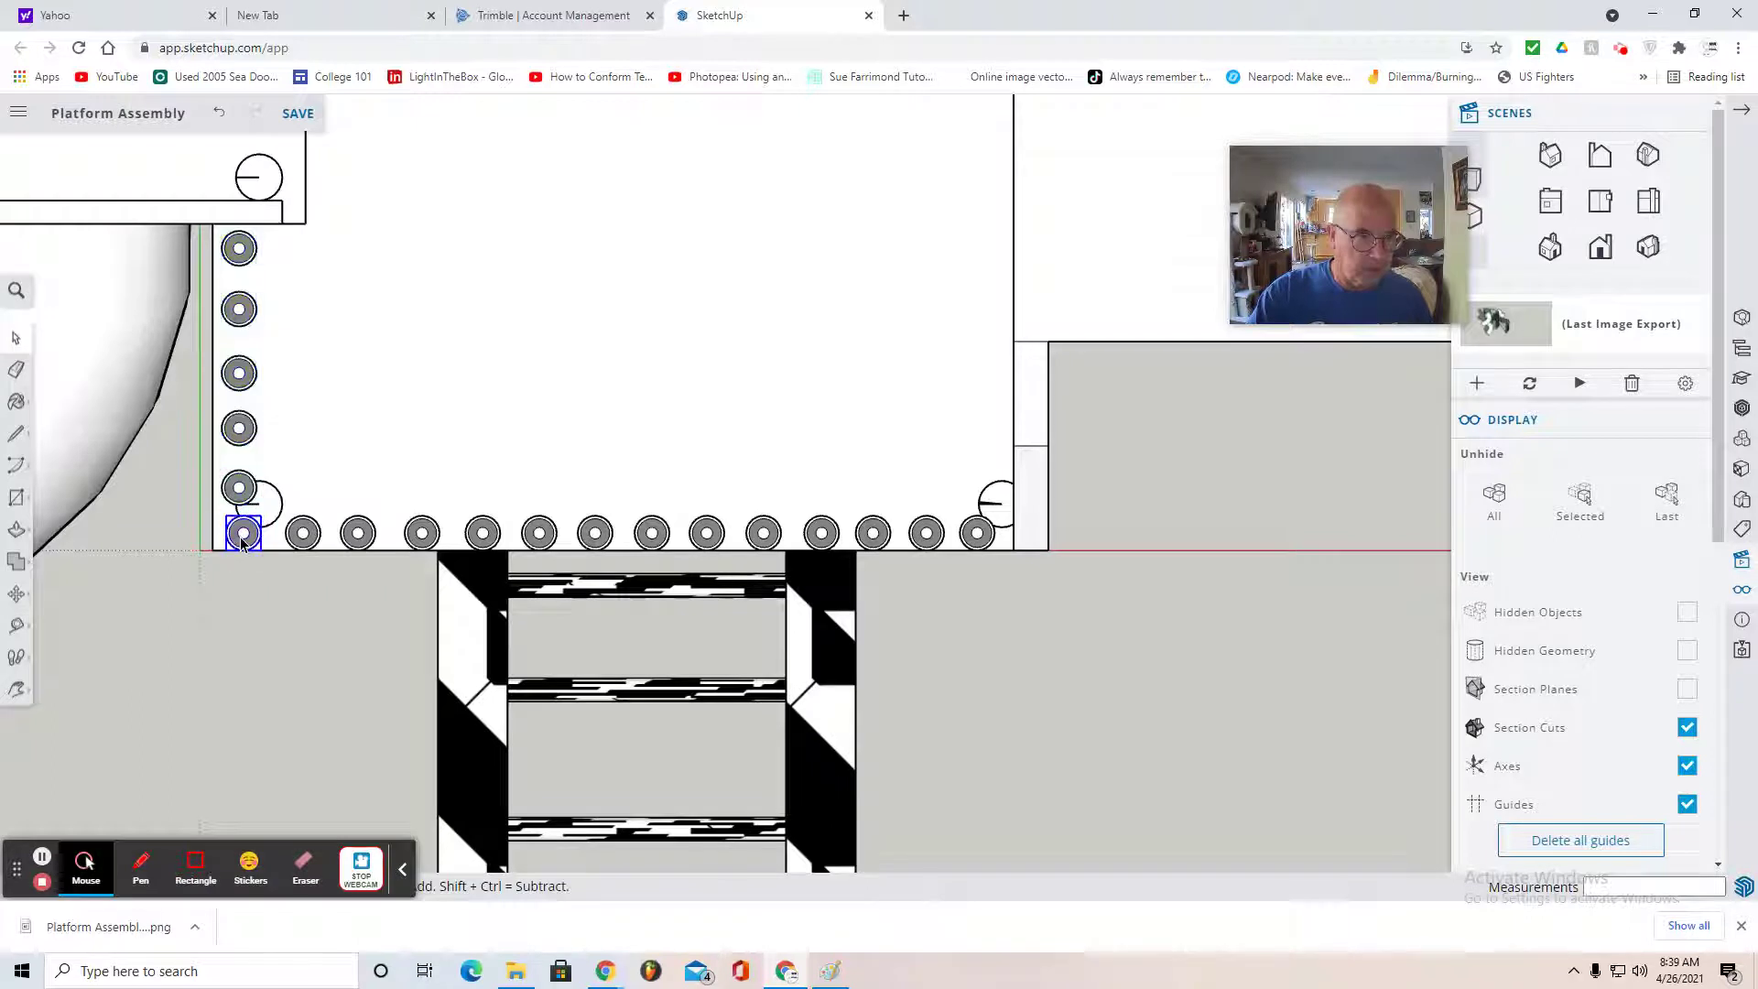
{"action": "left_click", "coordinate": [15, 595]}
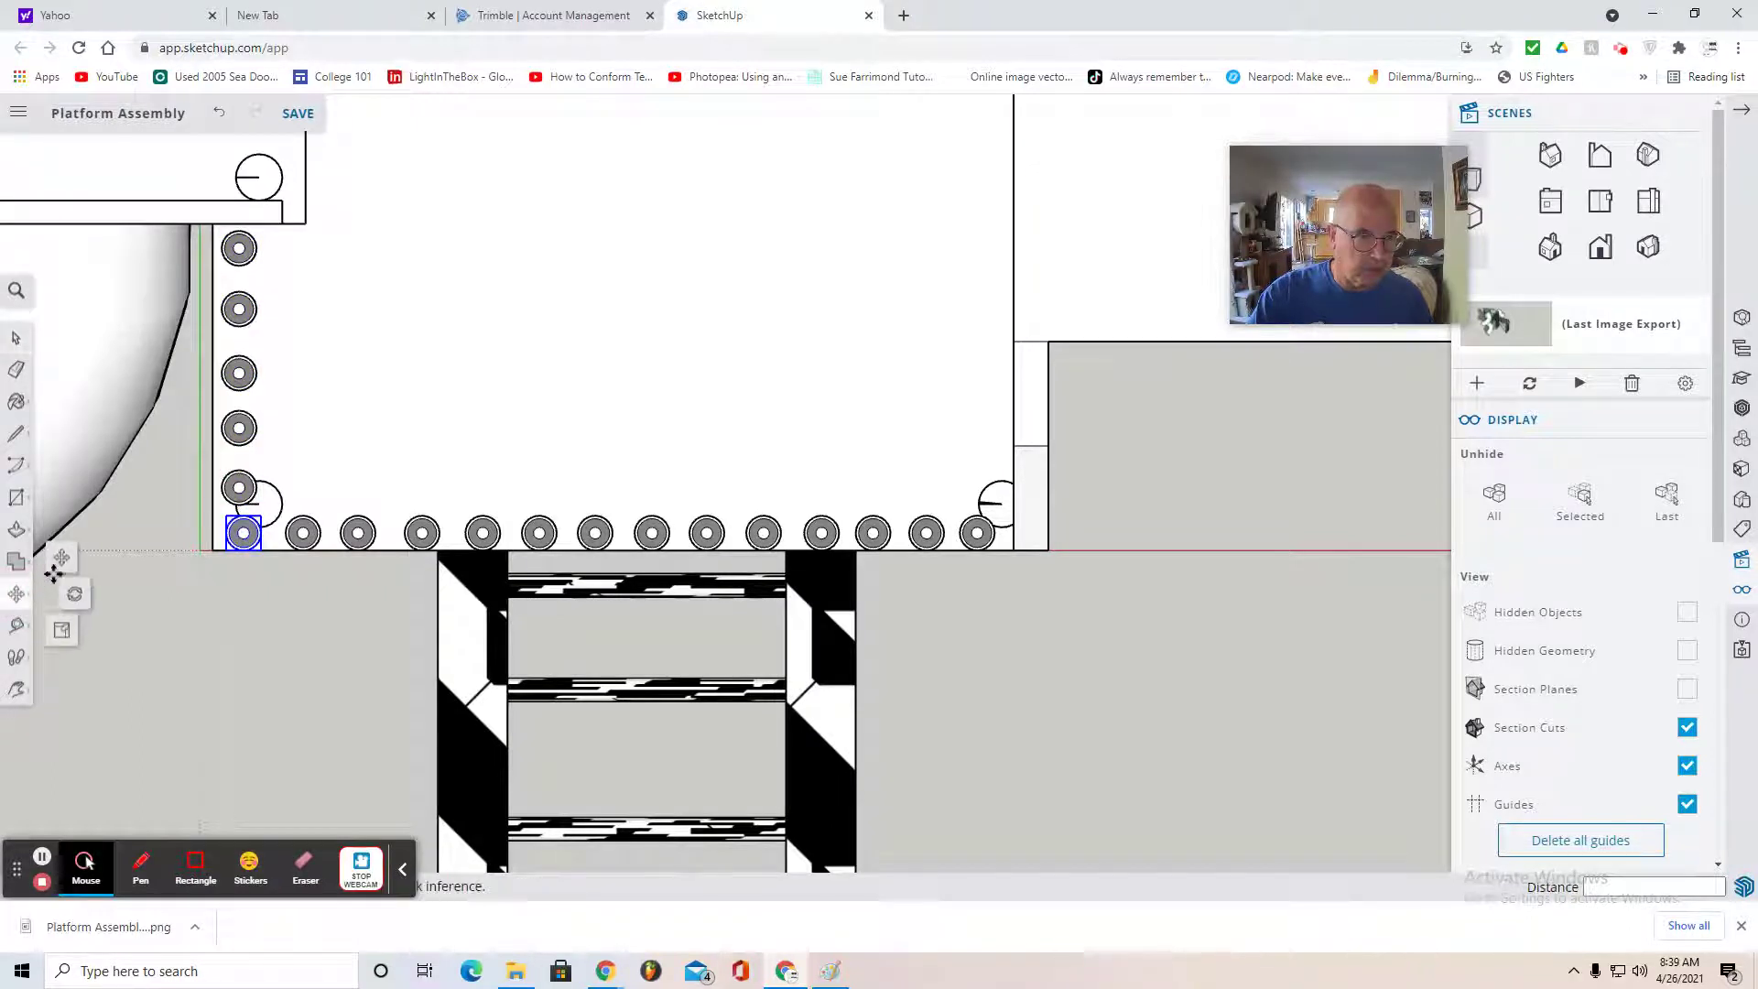
{"action": "left_click_drag", "start_coordinate": [243, 534], "coordinate": [236, 538]}
{"action": "left_click", "coordinate": [15, 338]}
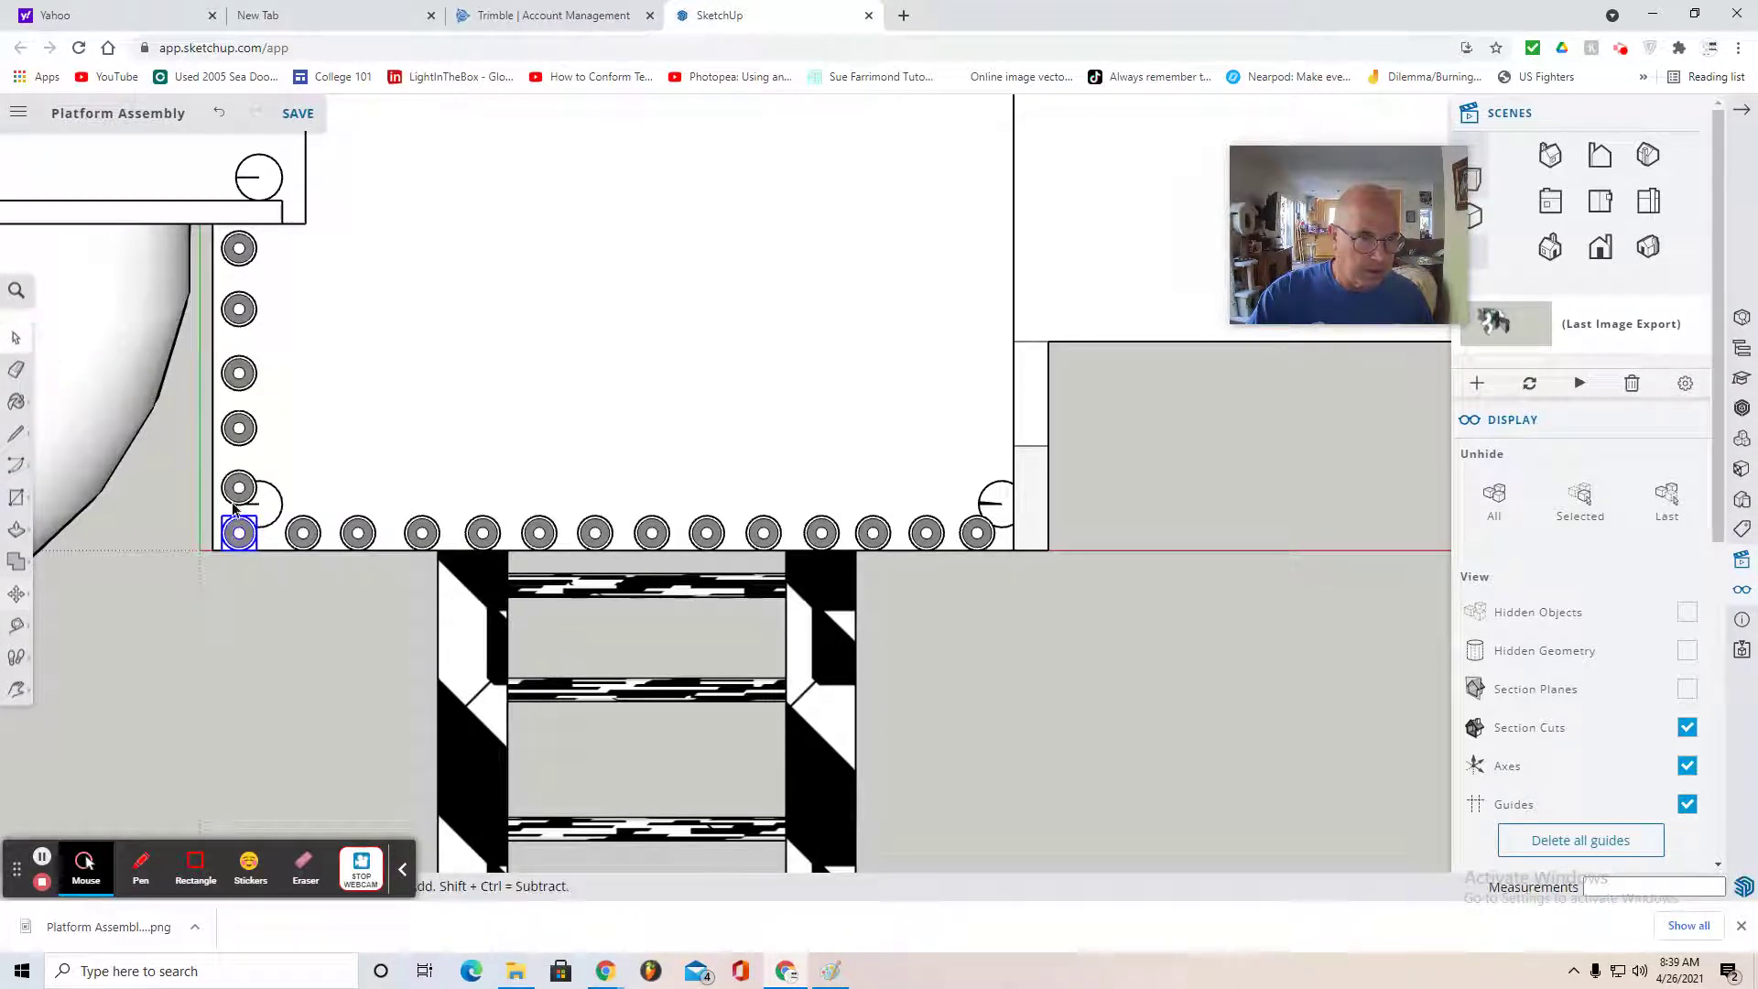
{"action": "left_click", "coordinate": [298, 544]}
{"action": "left_click", "coordinate": [17, 594]}
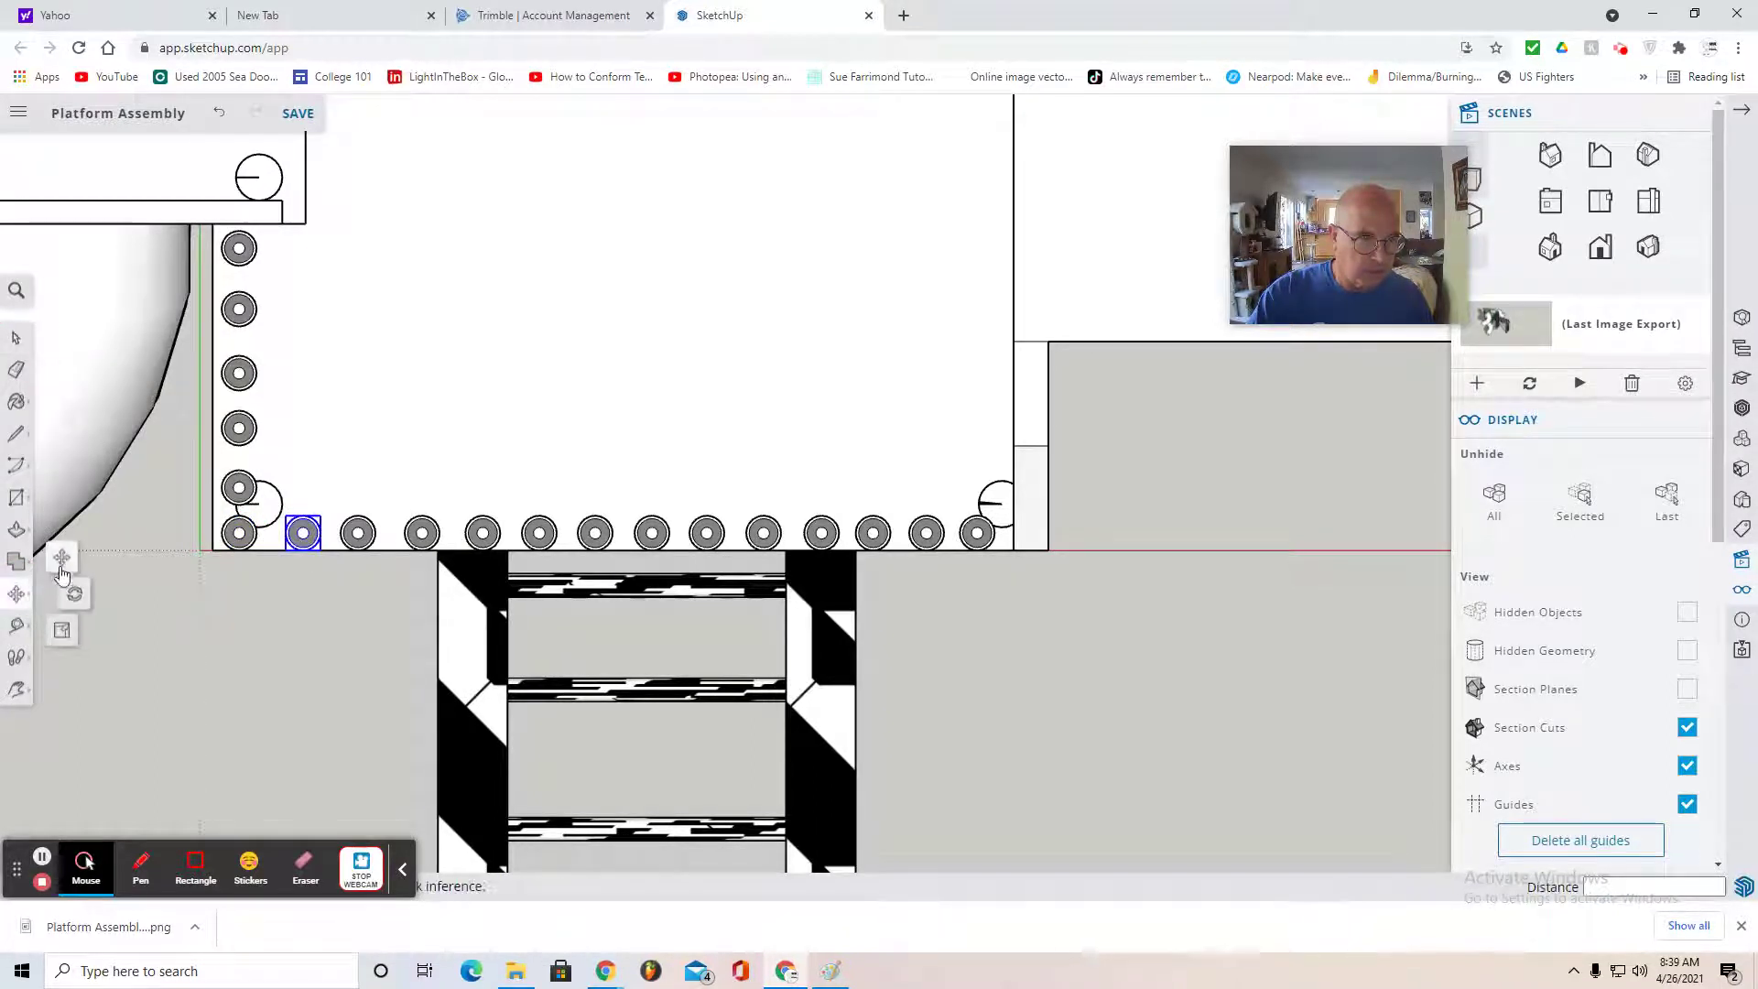
{"action": "left_click", "coordinate": [300, 539]}
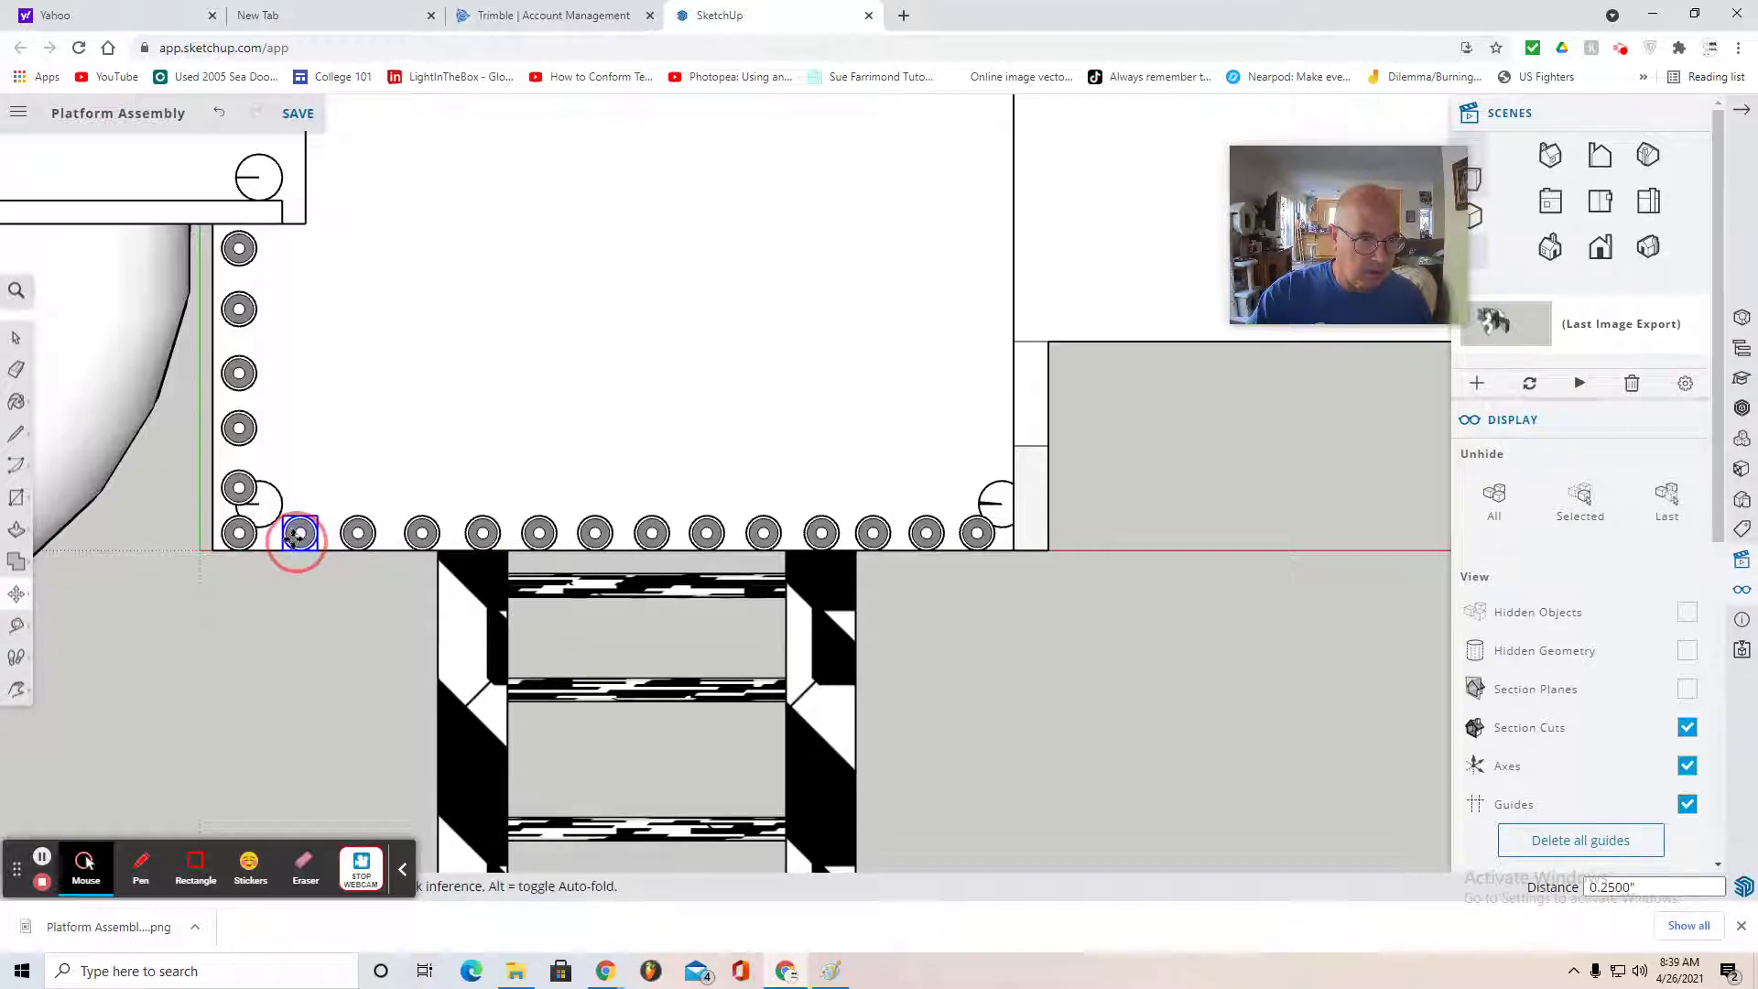
{"action": "left_click", "coordinate": [293, 554]}
{"action": "scroll", "coordinate": [270, 689], "scroll_direction": "down", "scroll_amount": 3}
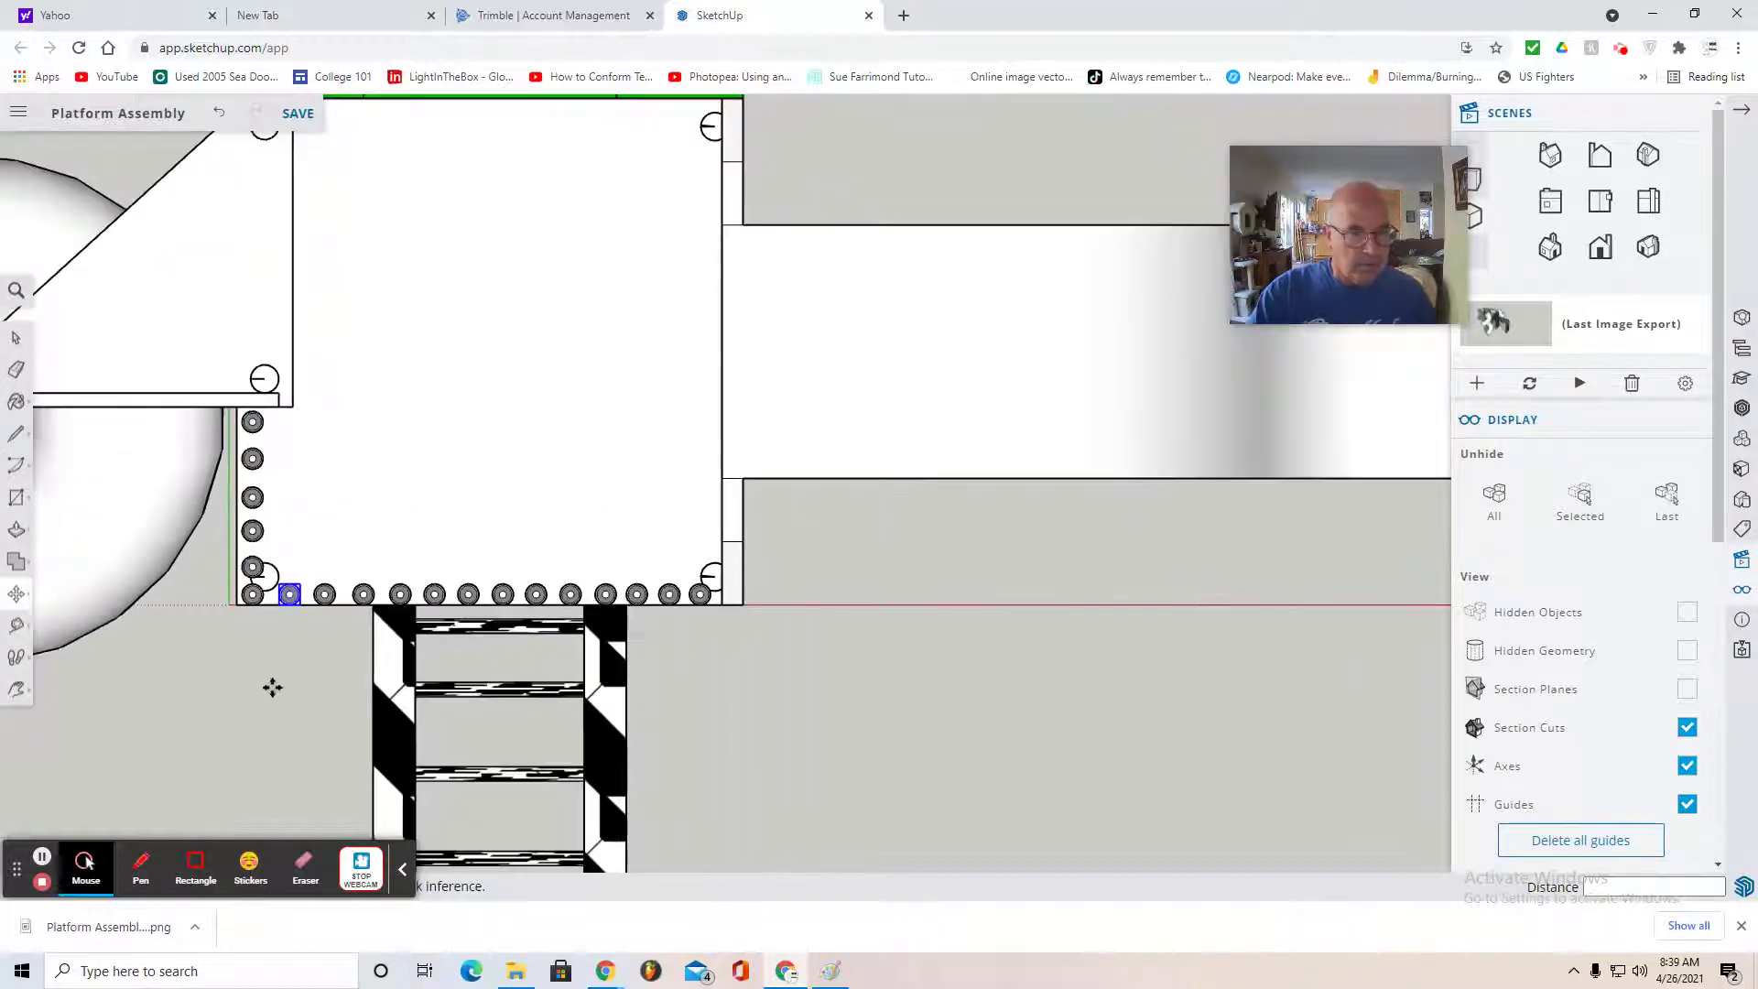
- Zoom out, orbit and pan to centre the platform and slides in 3-D
{"action": "scroll", "coordinate": [236, 581], "scroll_direction": "down", "scroll_amount": 3}
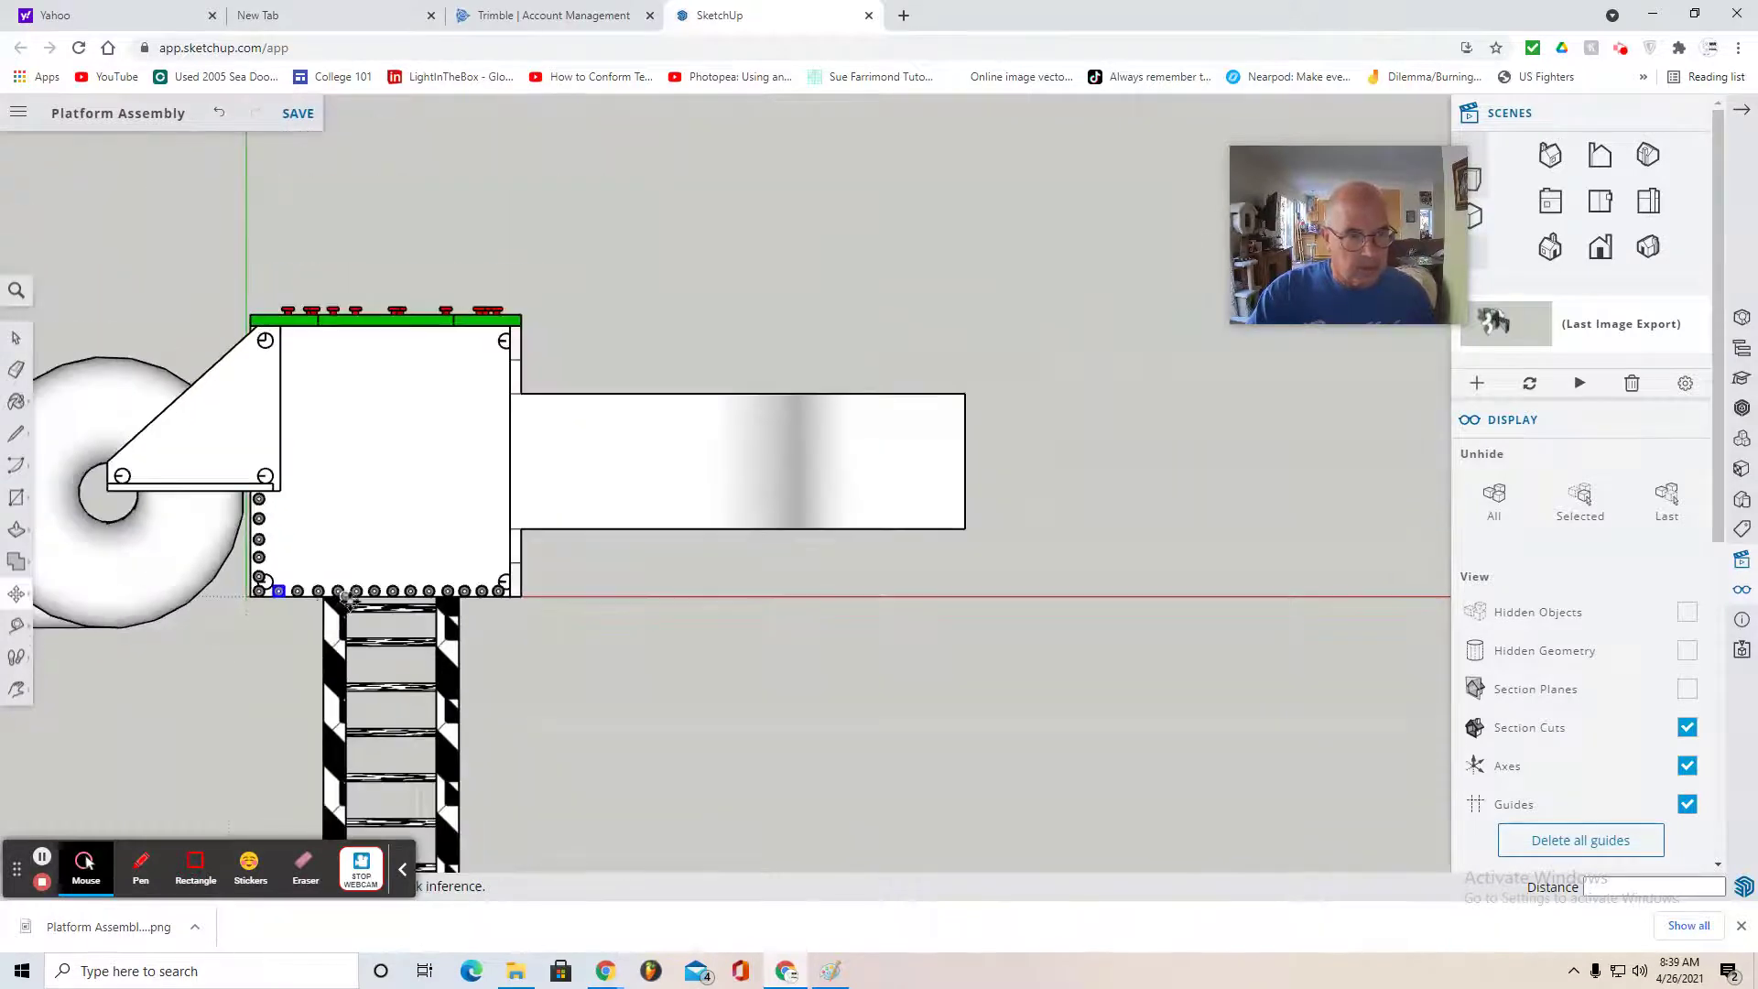
{"action": "left_click", "coordinate": [22, 700]}
{"action": "left_click", "coordinate": [57, 632]}
{"action": "mouse_move", "coordinate": [394, 705]}
{"action": "left_mouse_down"}
{"action": "mouse_move", "coordinate": [750, 475]}
{"action": "mouse_move", "coordinate": [583, 753]}
{"action": "left_mouse_up"}
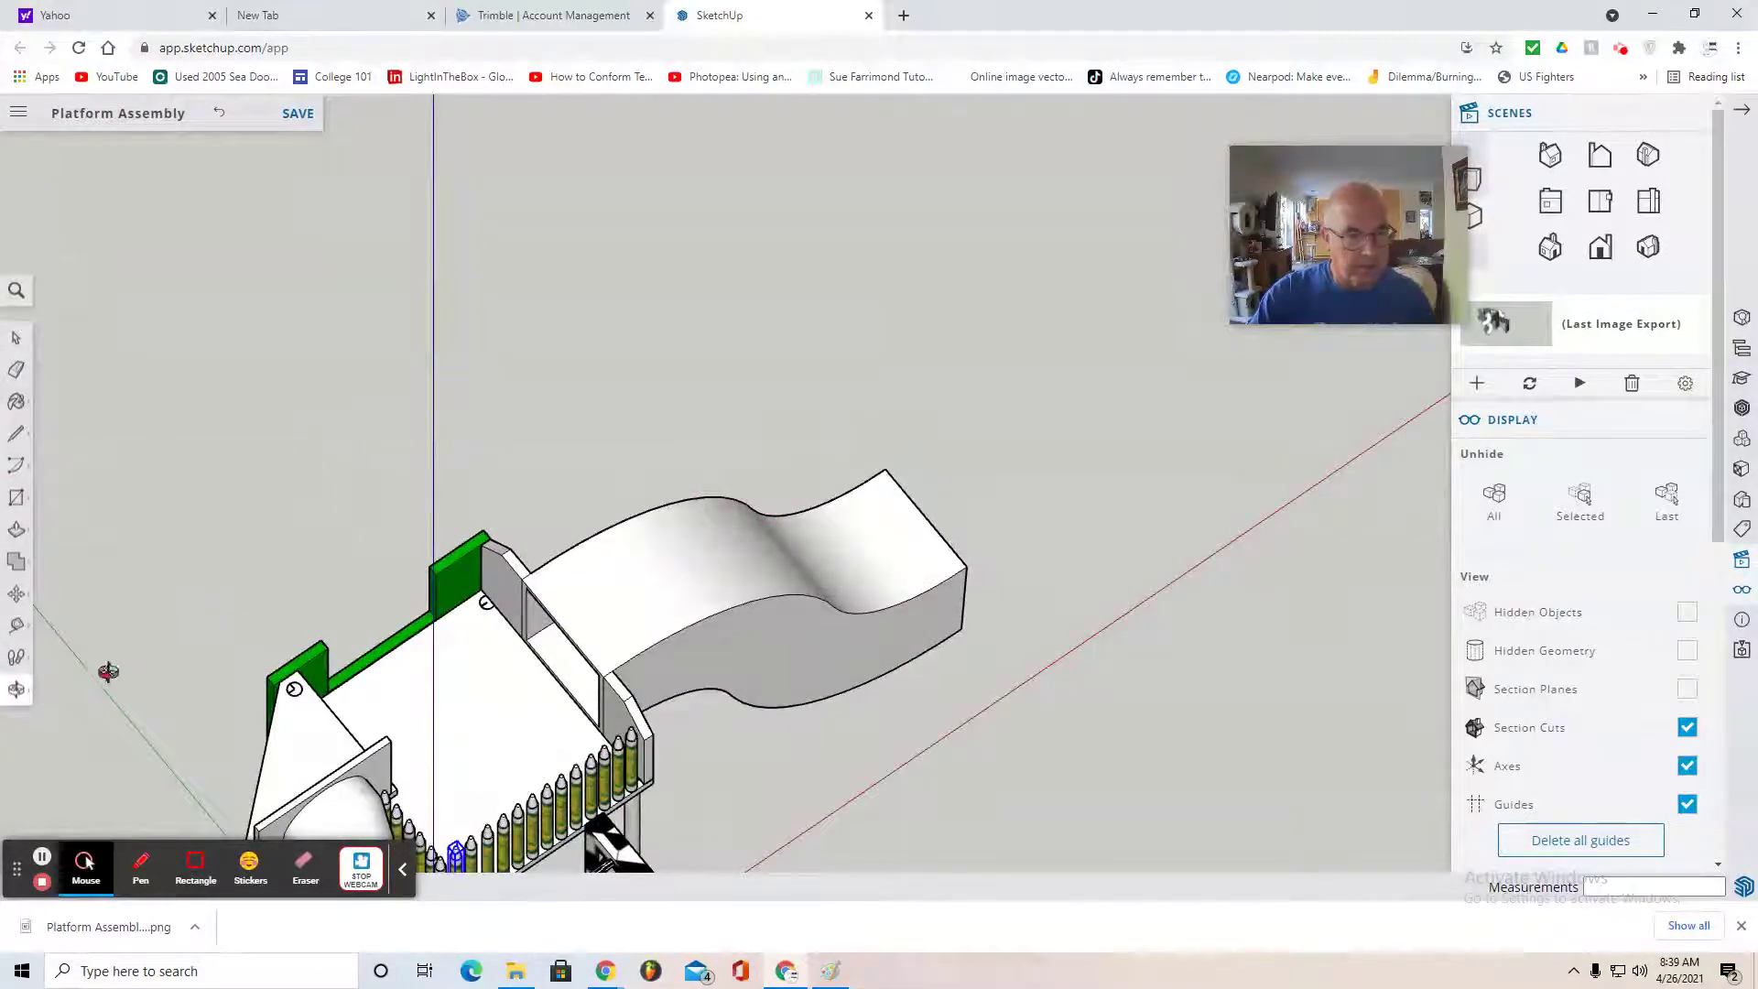
{"action": "left_click", "coordinate": [19, 700]}
{"action": "left_click", "coordinate": [76, 659]}
{"action": "left_click_drag", "start_coordinate": [183, 667], "coordinate": [412, 398]}
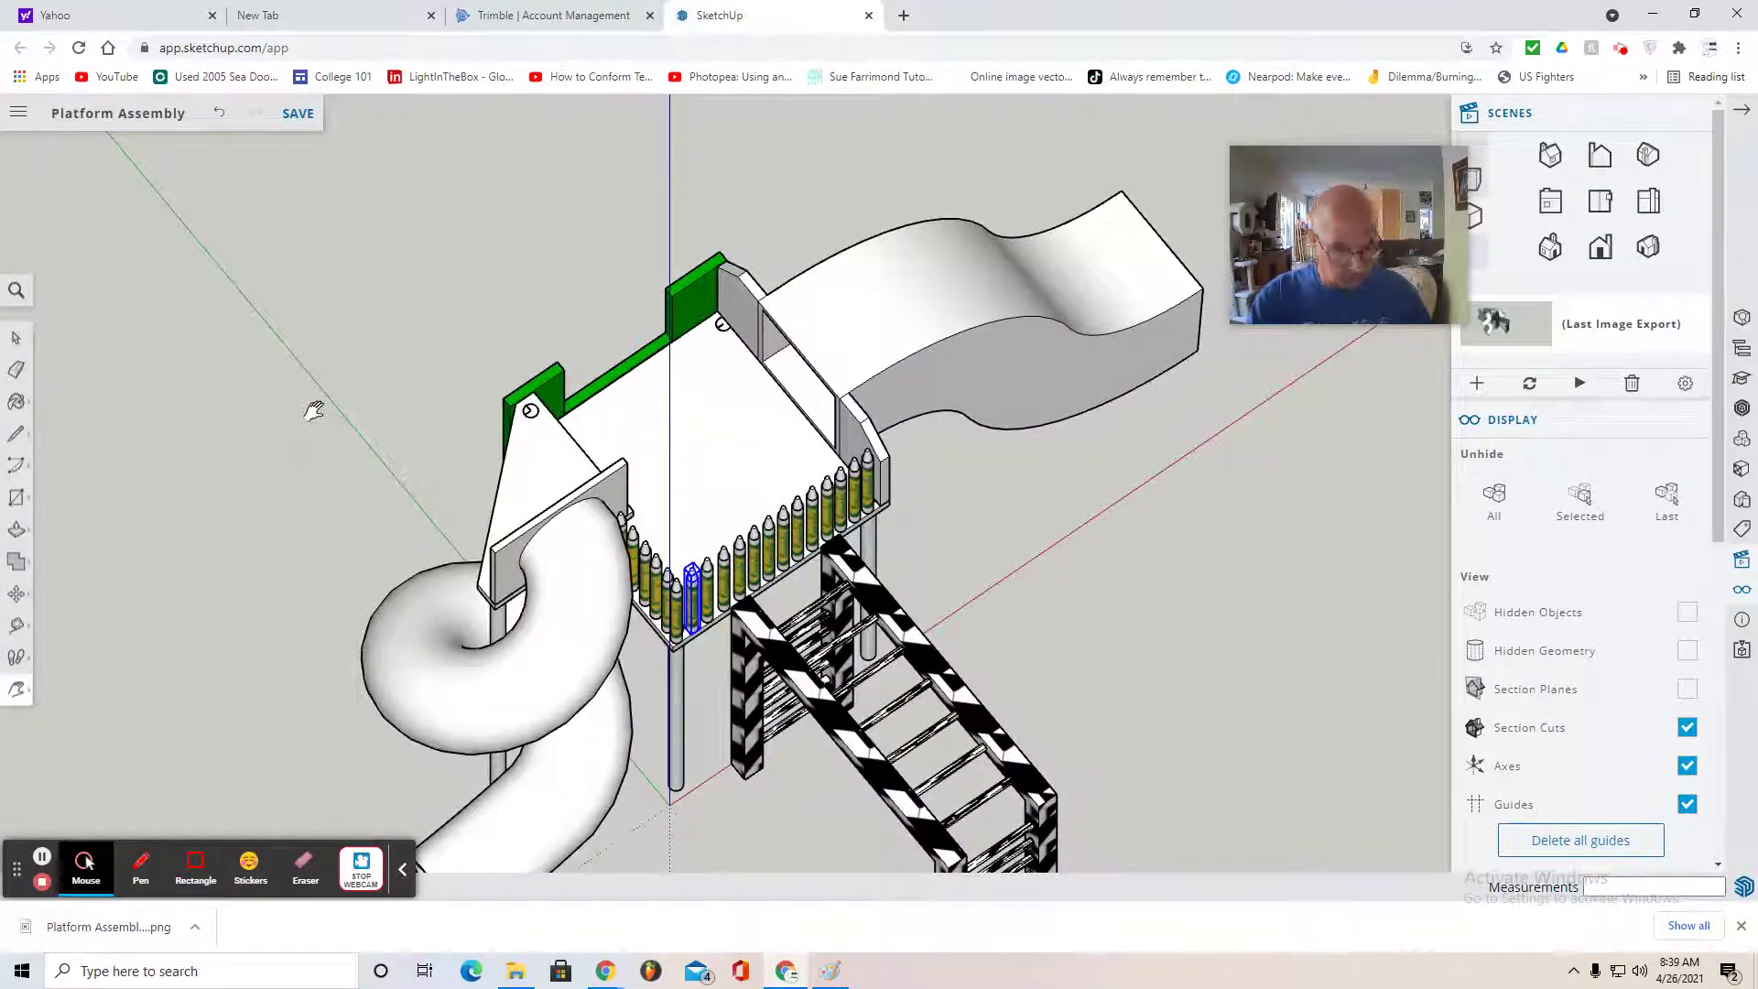
- From the front scene, move the five copied poles up 143.25" onto the platform deck
{"action": "key", "text": "m"}
{"action": "left_click", "coordinate": [314, 411]}
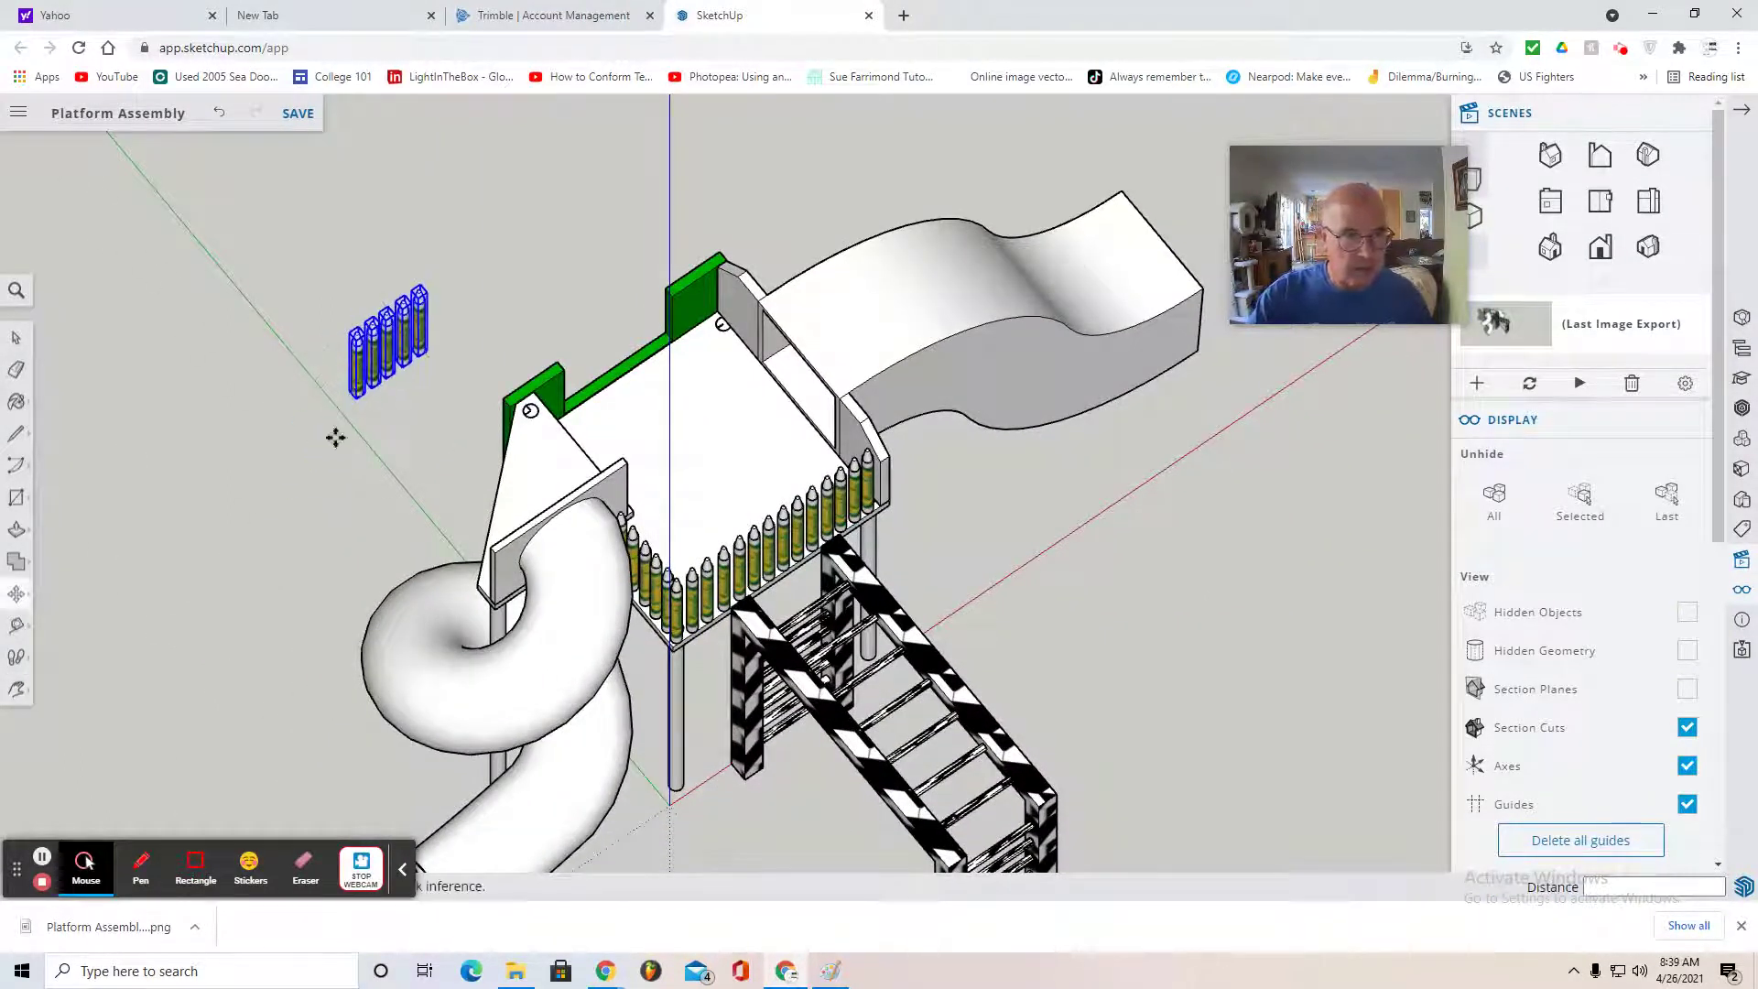
{"action": "left_click", "coordinate": [1550, 201]}
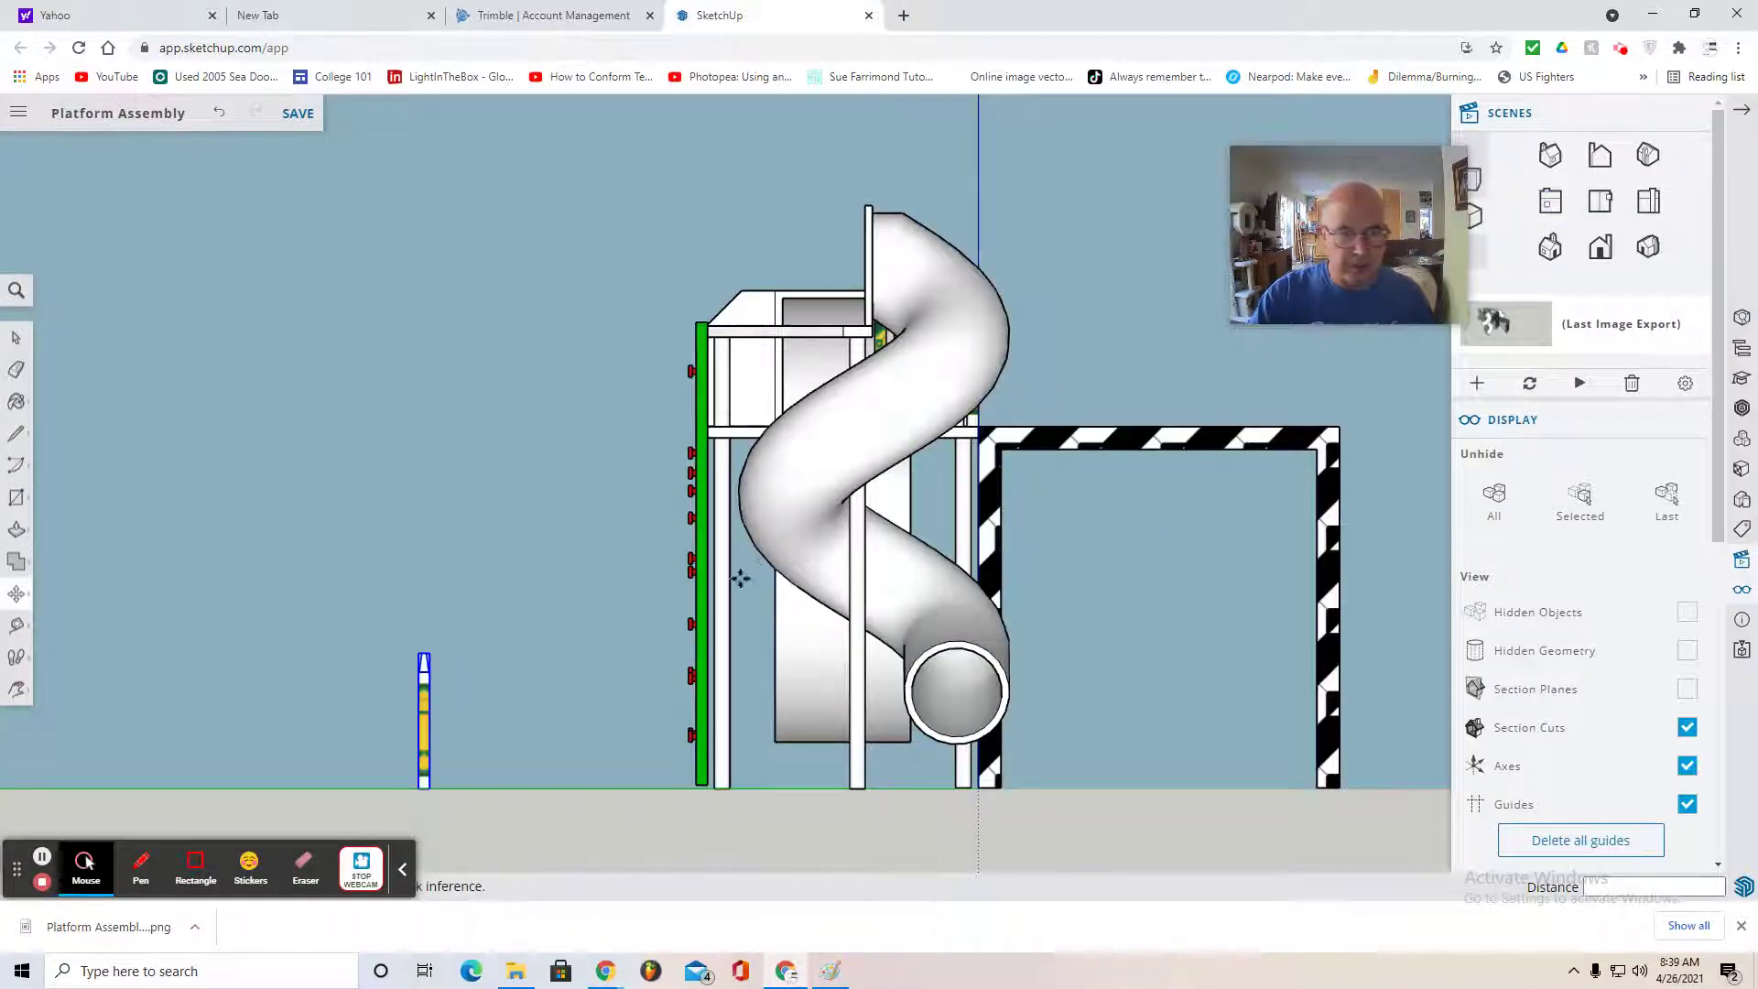
{"action": "left_click", "coordinate": [16, 594]}
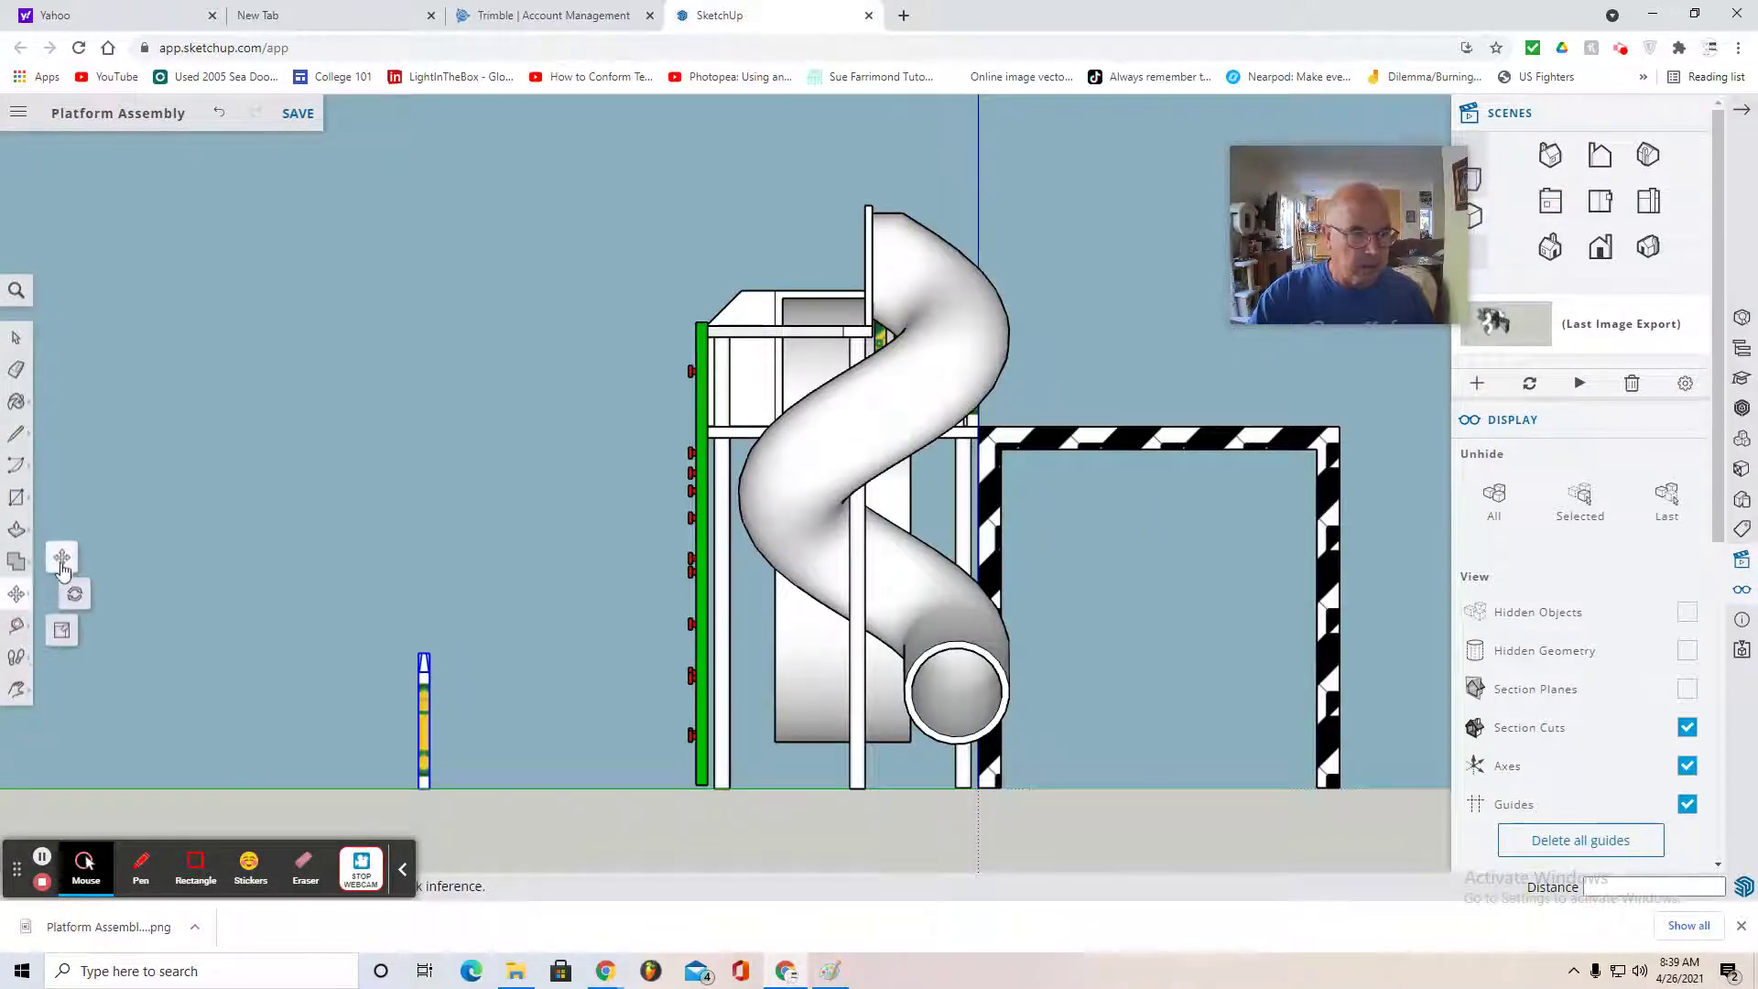
{"action": "left_click_drag", "start_coordinate": [423, 753], "coordinate": [785, 300]}
{"action": "scroll", "coordinate": [793, 322], "scroll_direction": "up", "scroll_amount": 10}
- Rotate the five handholds 43.2° around the triangle's corner to match the slope
{"action": "left_click", "coordinate": [1601, 251]}
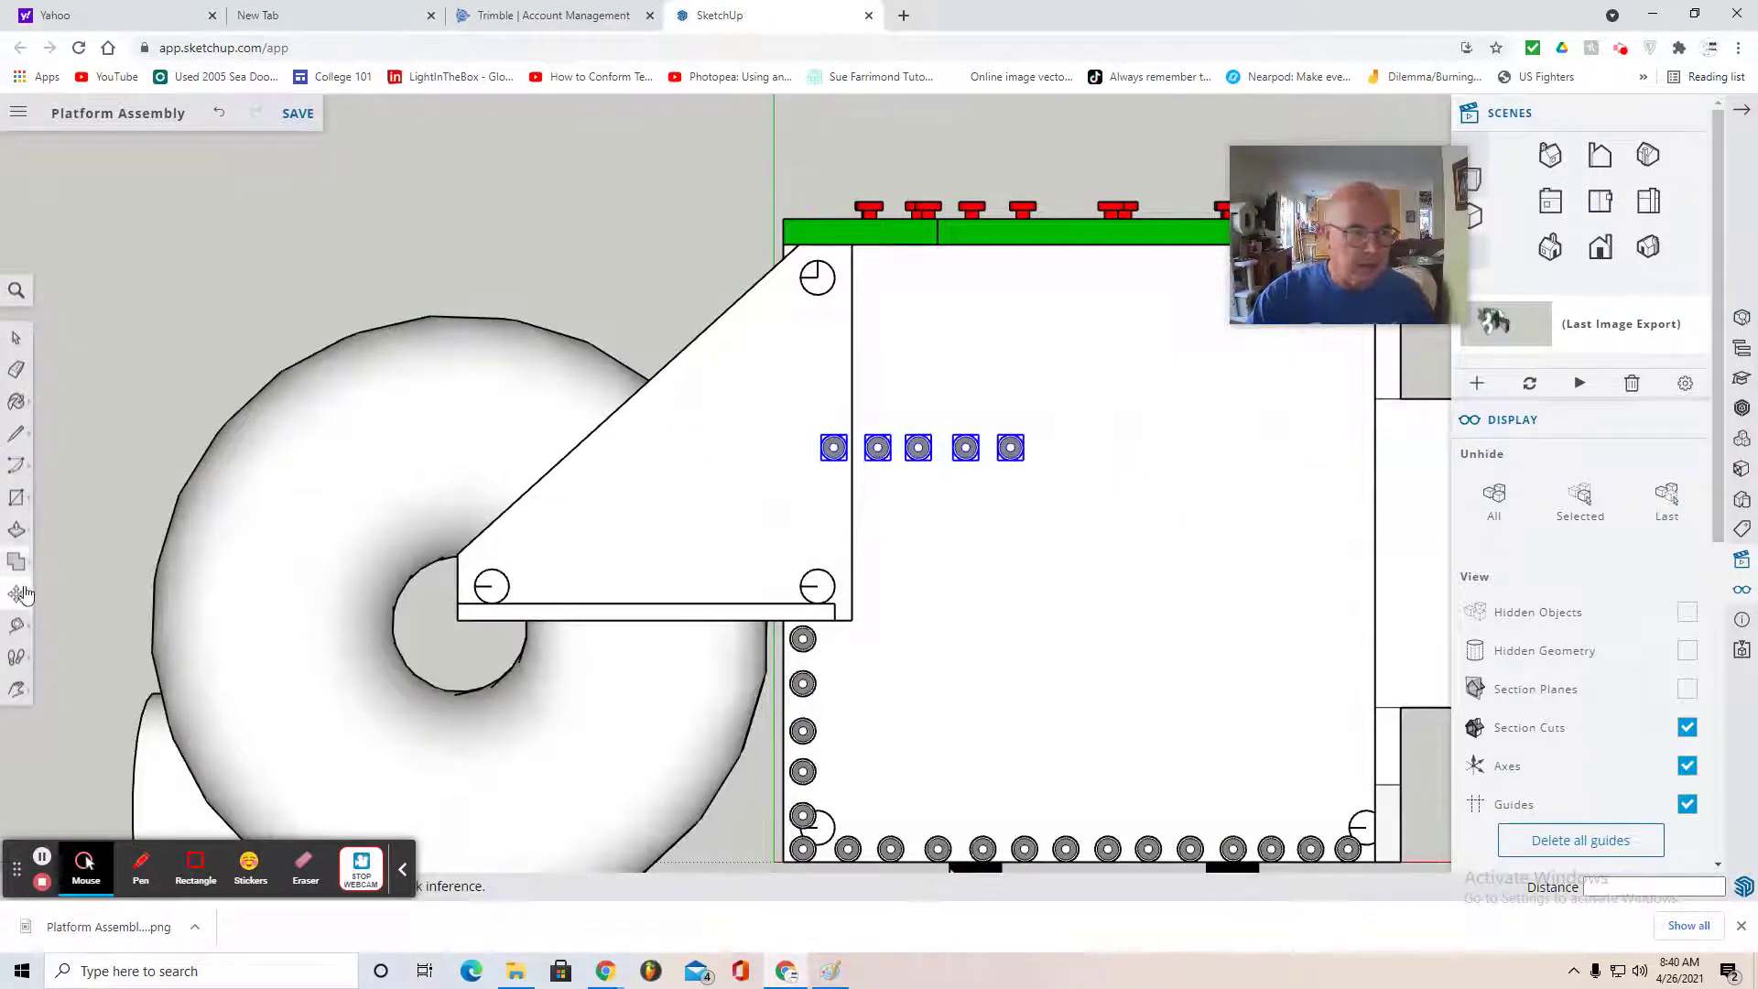
{"action": "left_click", "coordinate": [17, 593]}
{"action": "left_click", "coordinate": [75, 605]}
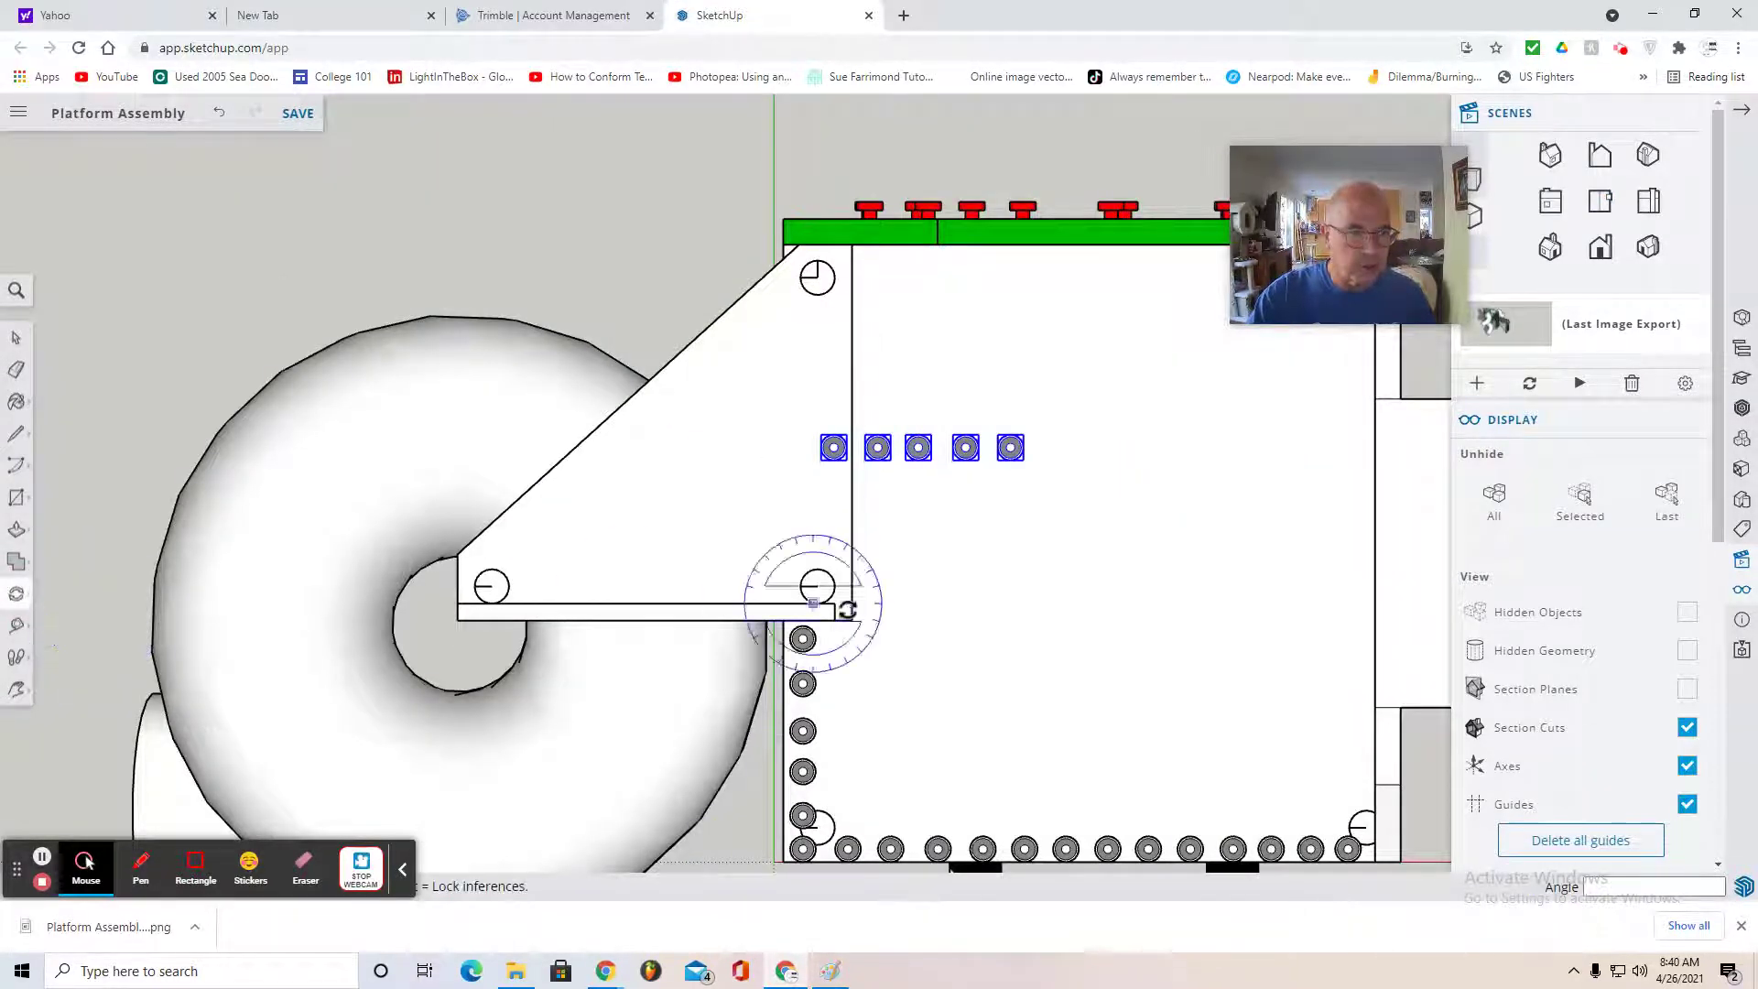
{"action": "left_click", "coordinate": [803, 520]}
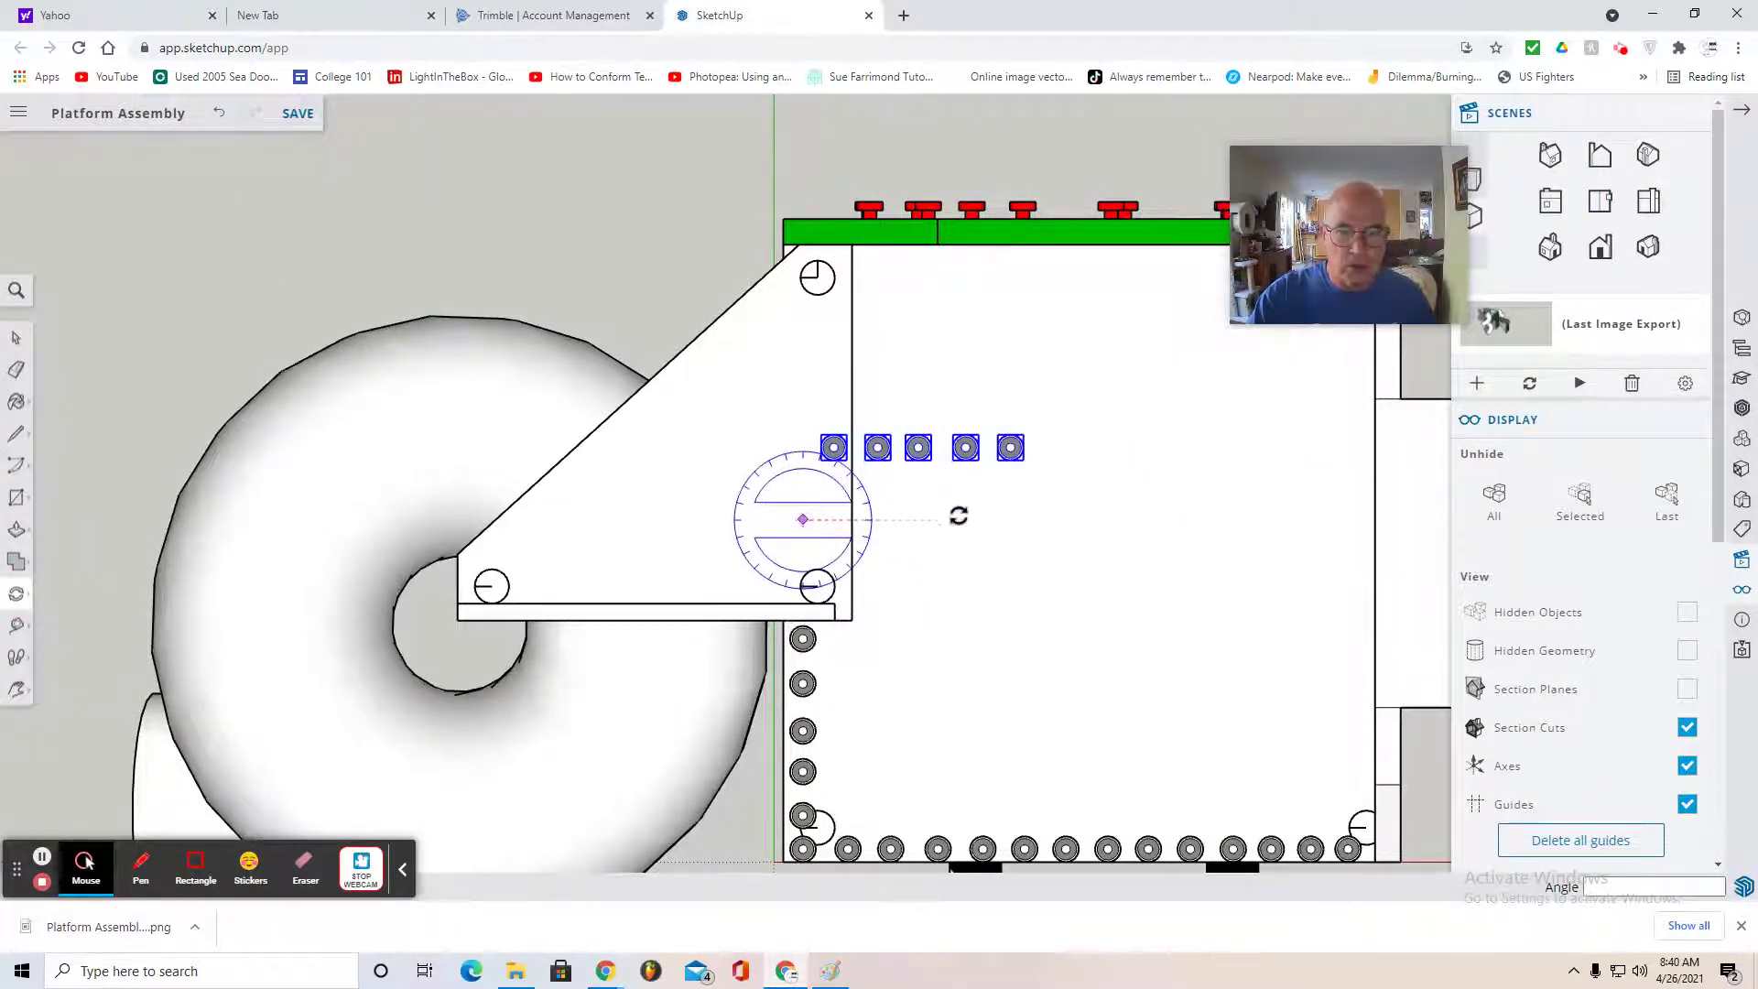
{"action": "left_click", "coordinate": [1018, 527]}
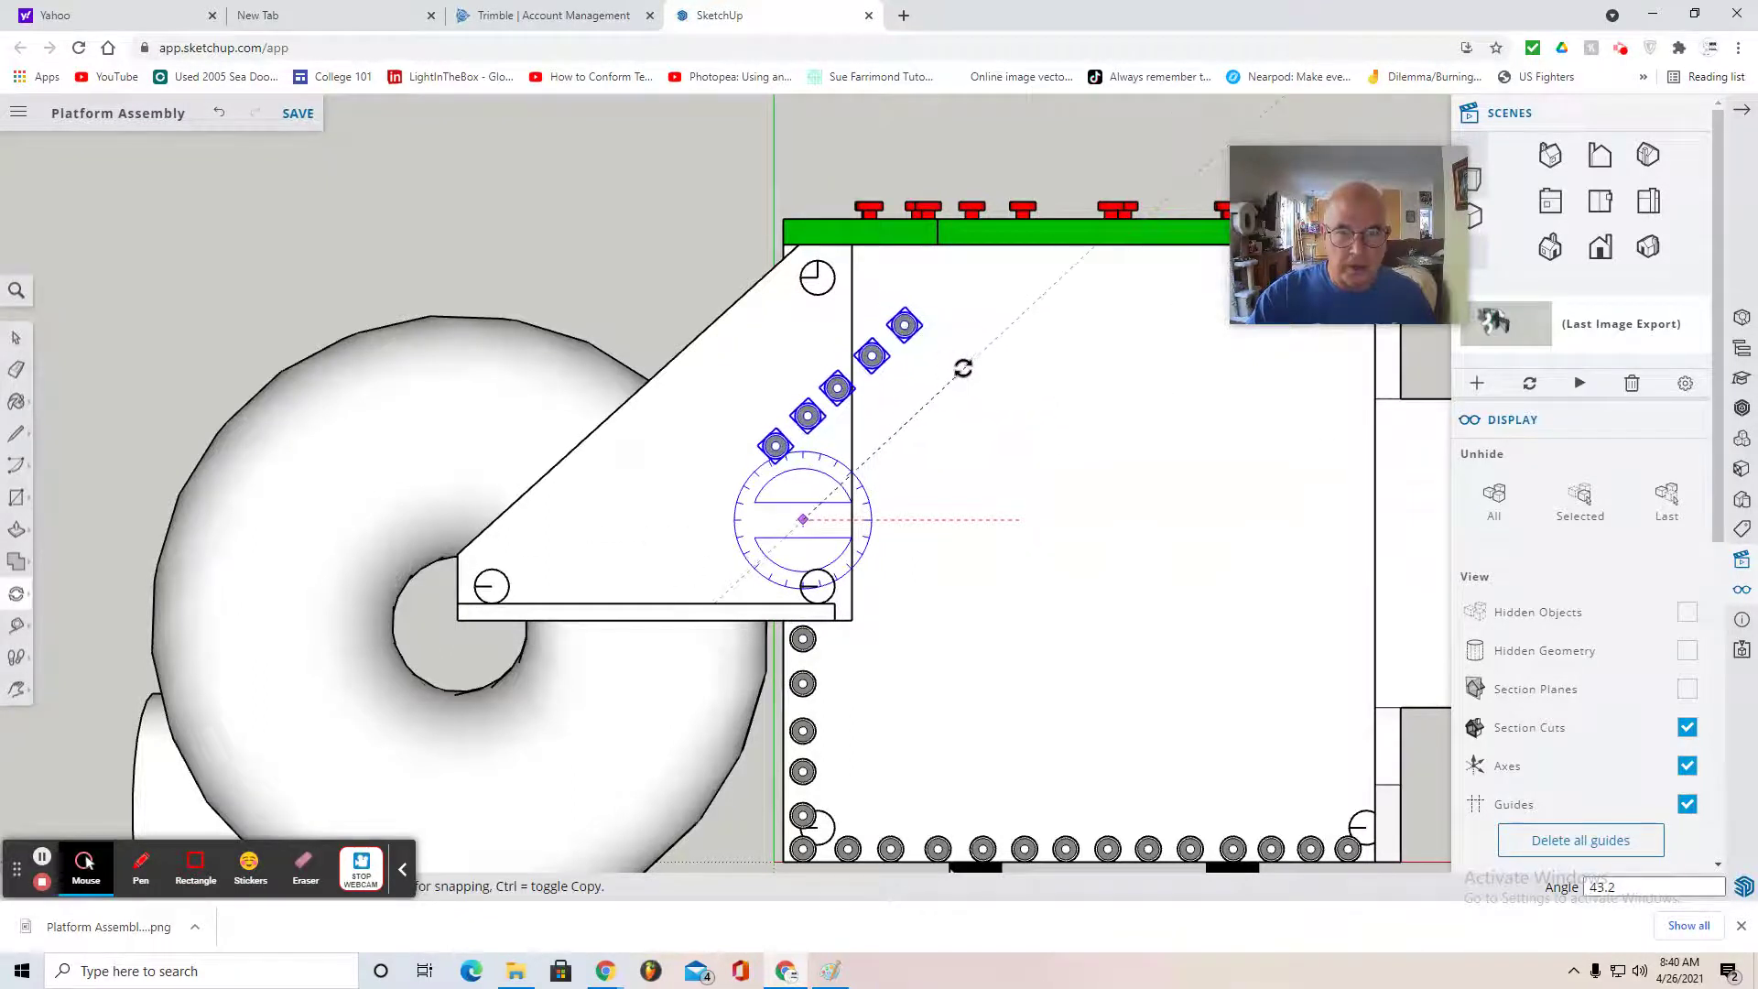
{"action": "left_click", "coordinate": [963, 367]}
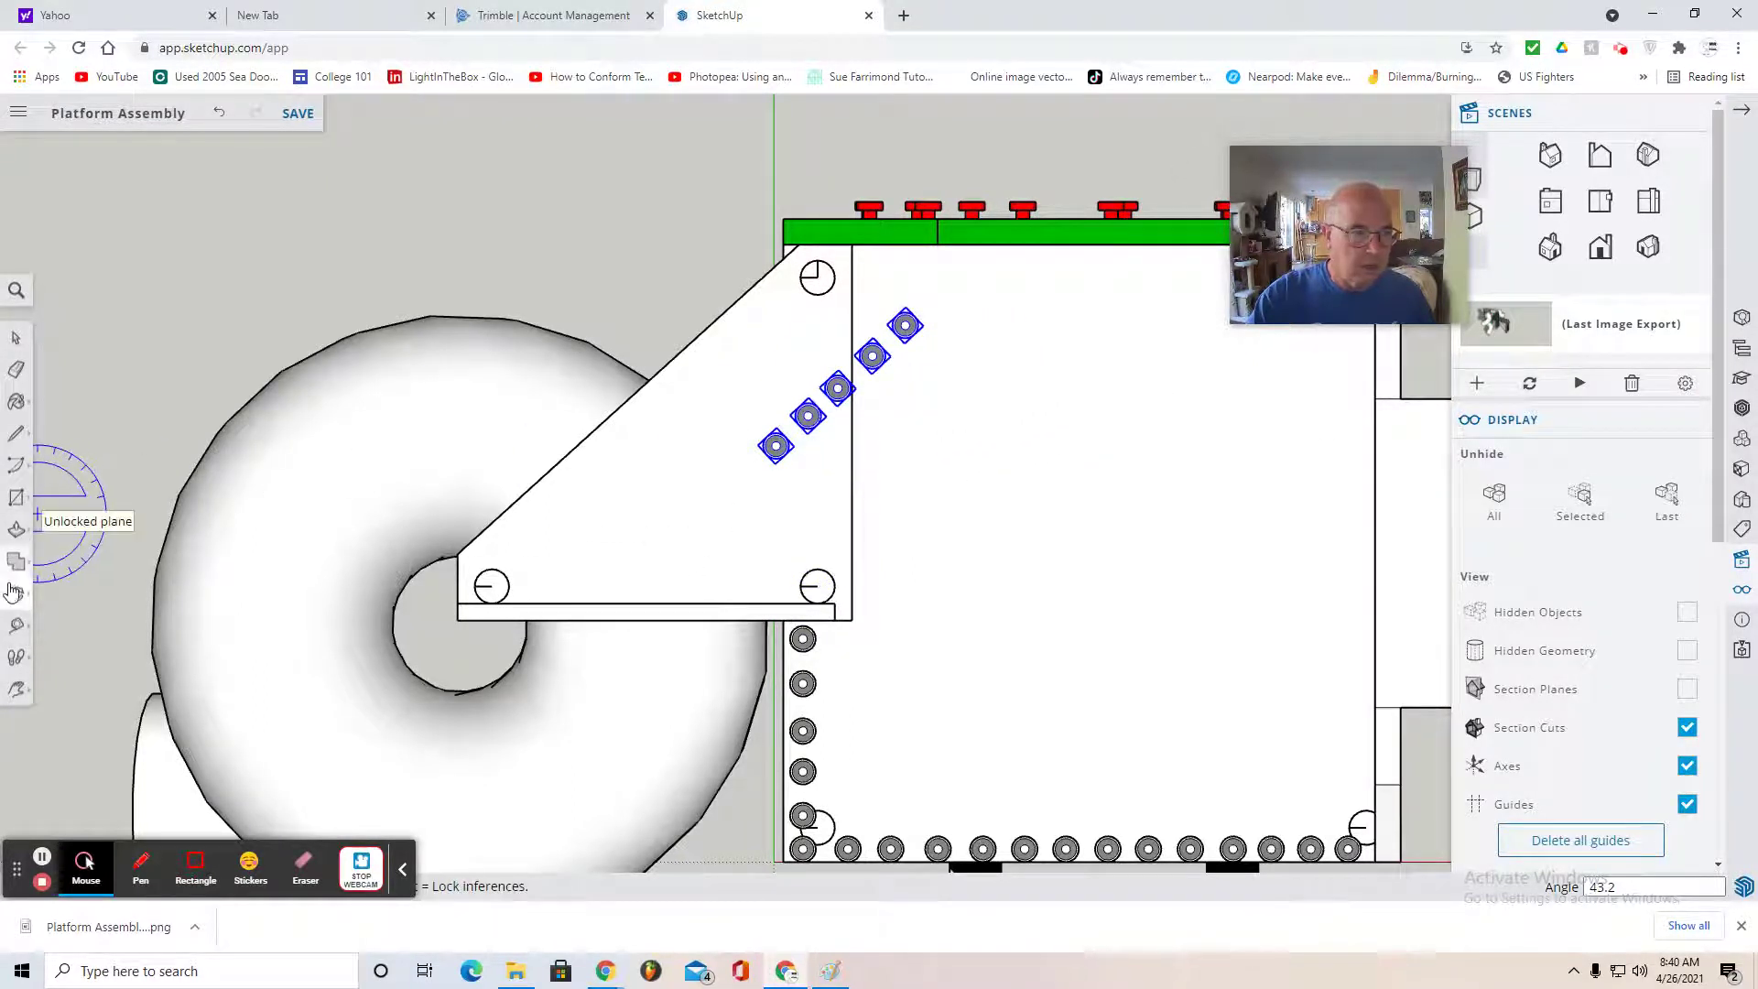
- Place the handholds at the slope's base and copy them up to the top corner
{"action": "left_click", "coordinate": [15, 593]}
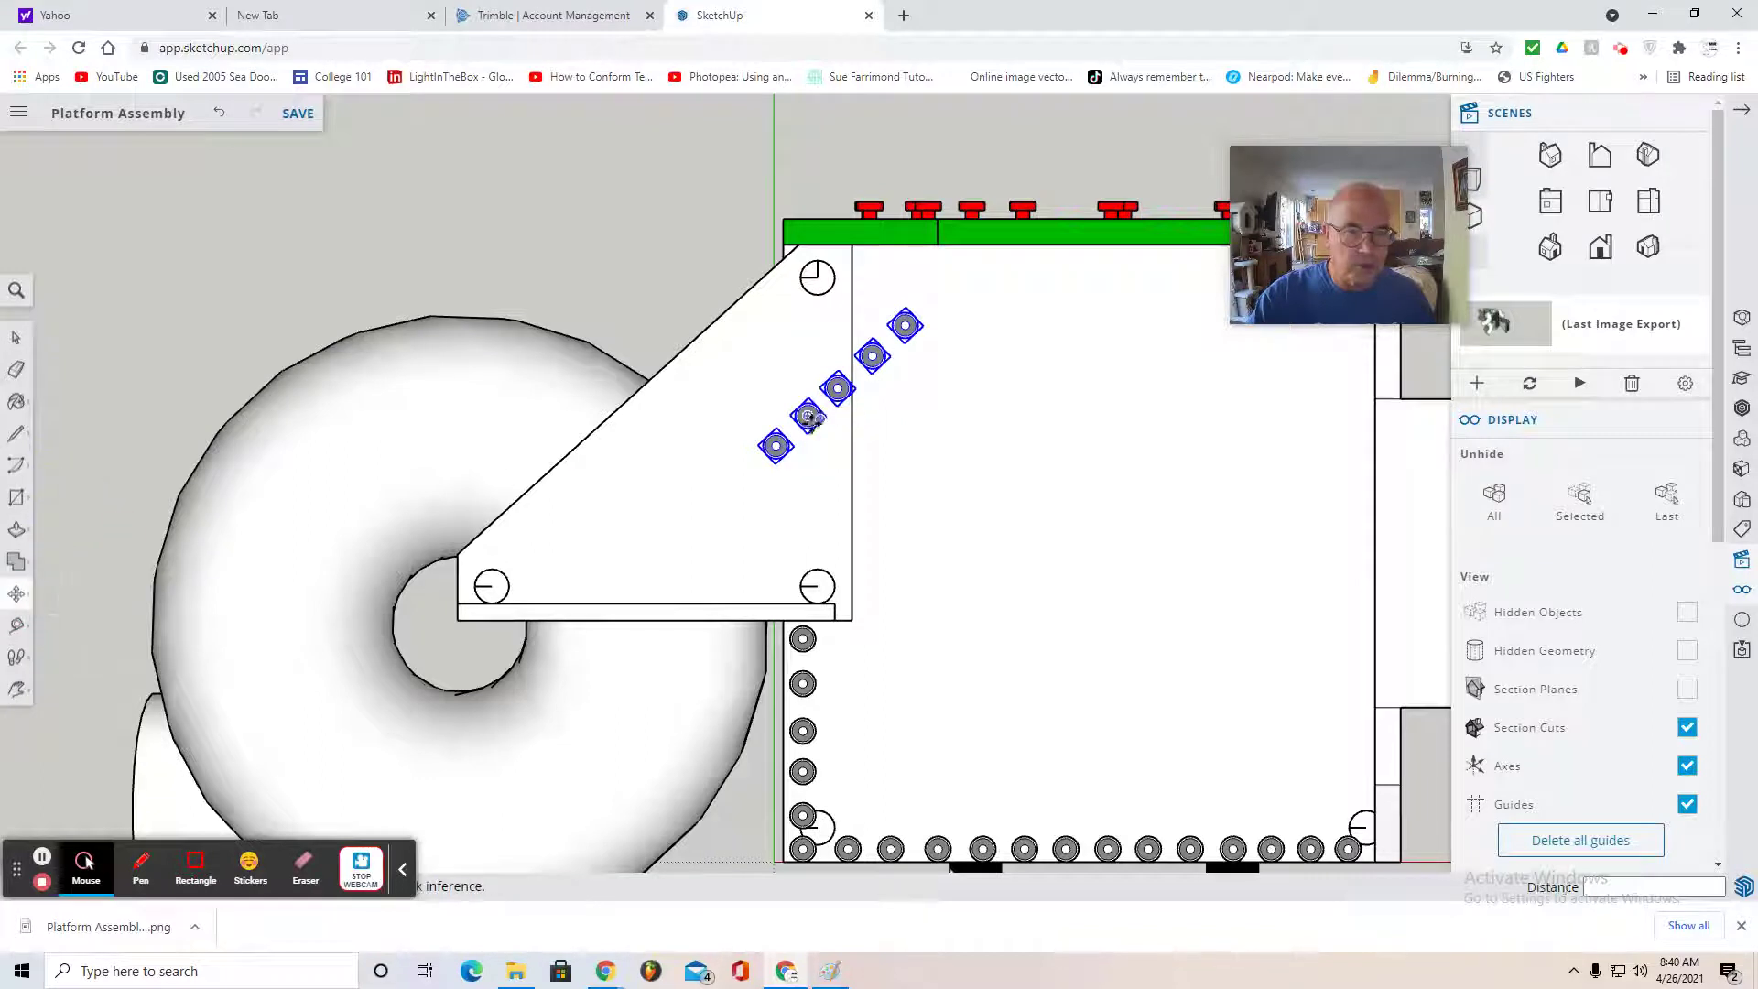
{"action": "left_click", "coordinate": [807, 422]}
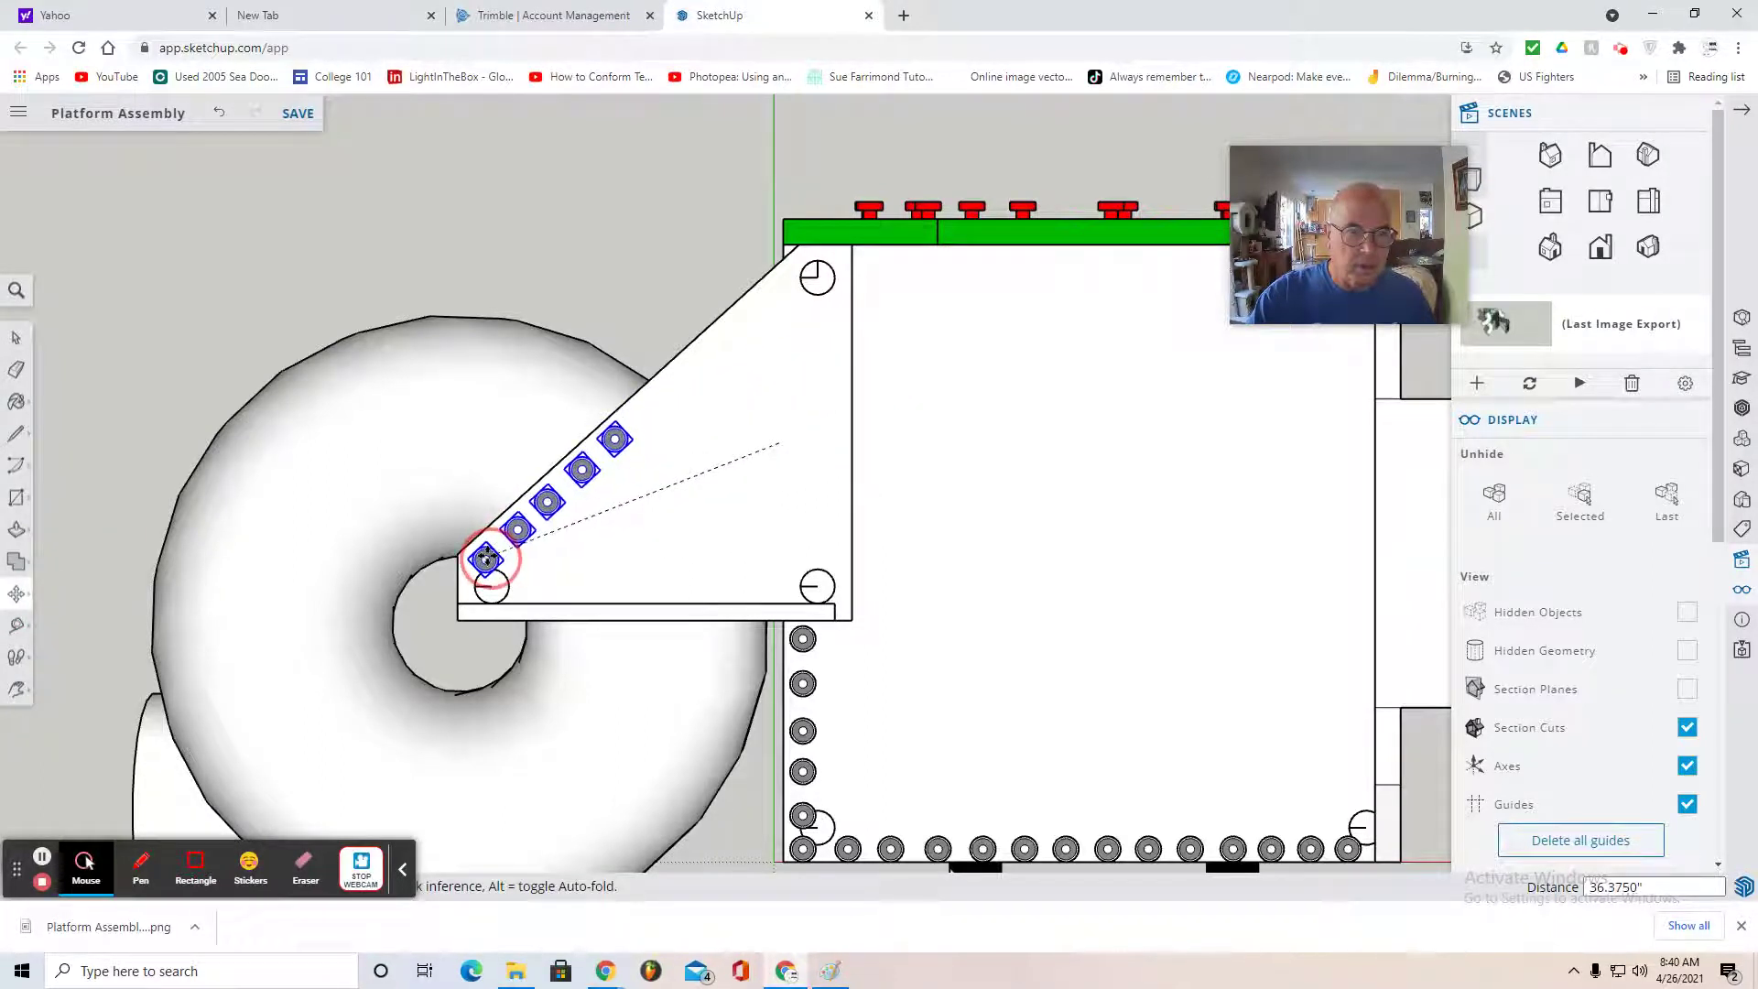
{"action": "left_click", "coordinate": [485, 558]}
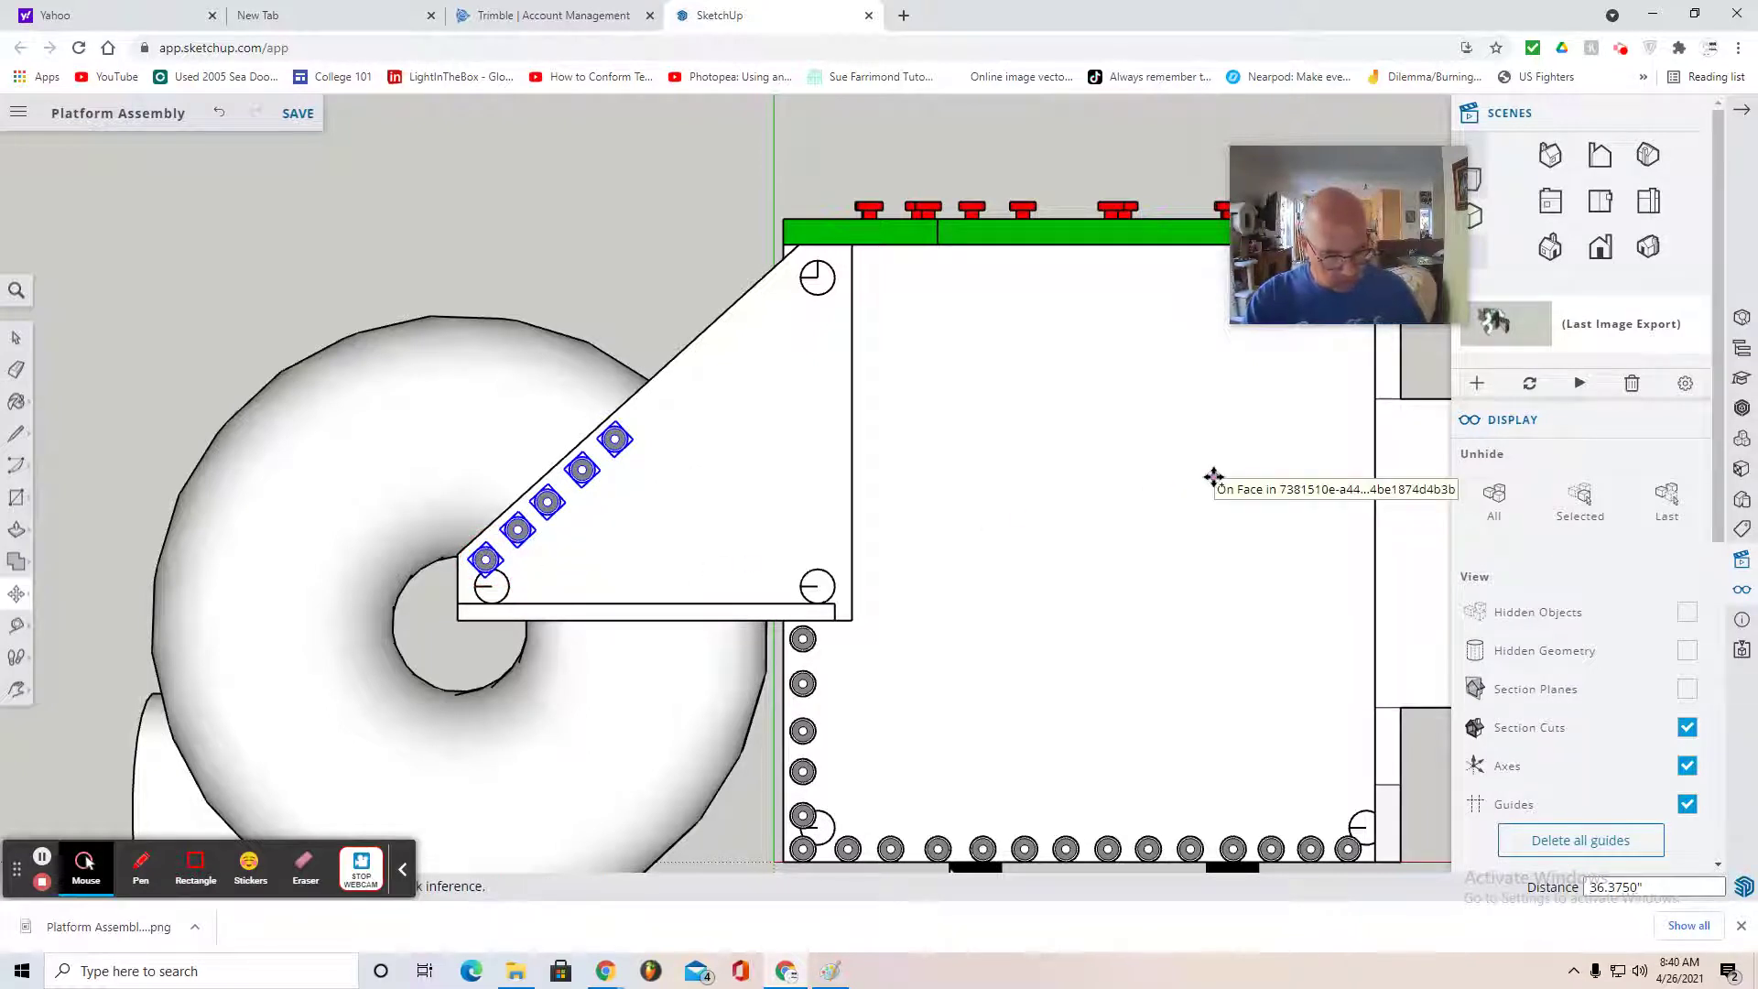
{"action": "left_click", "coordinate": [1214, 477], "text": "ctrl"}
{"action": "left_click", "coordinate": [642, 412]}
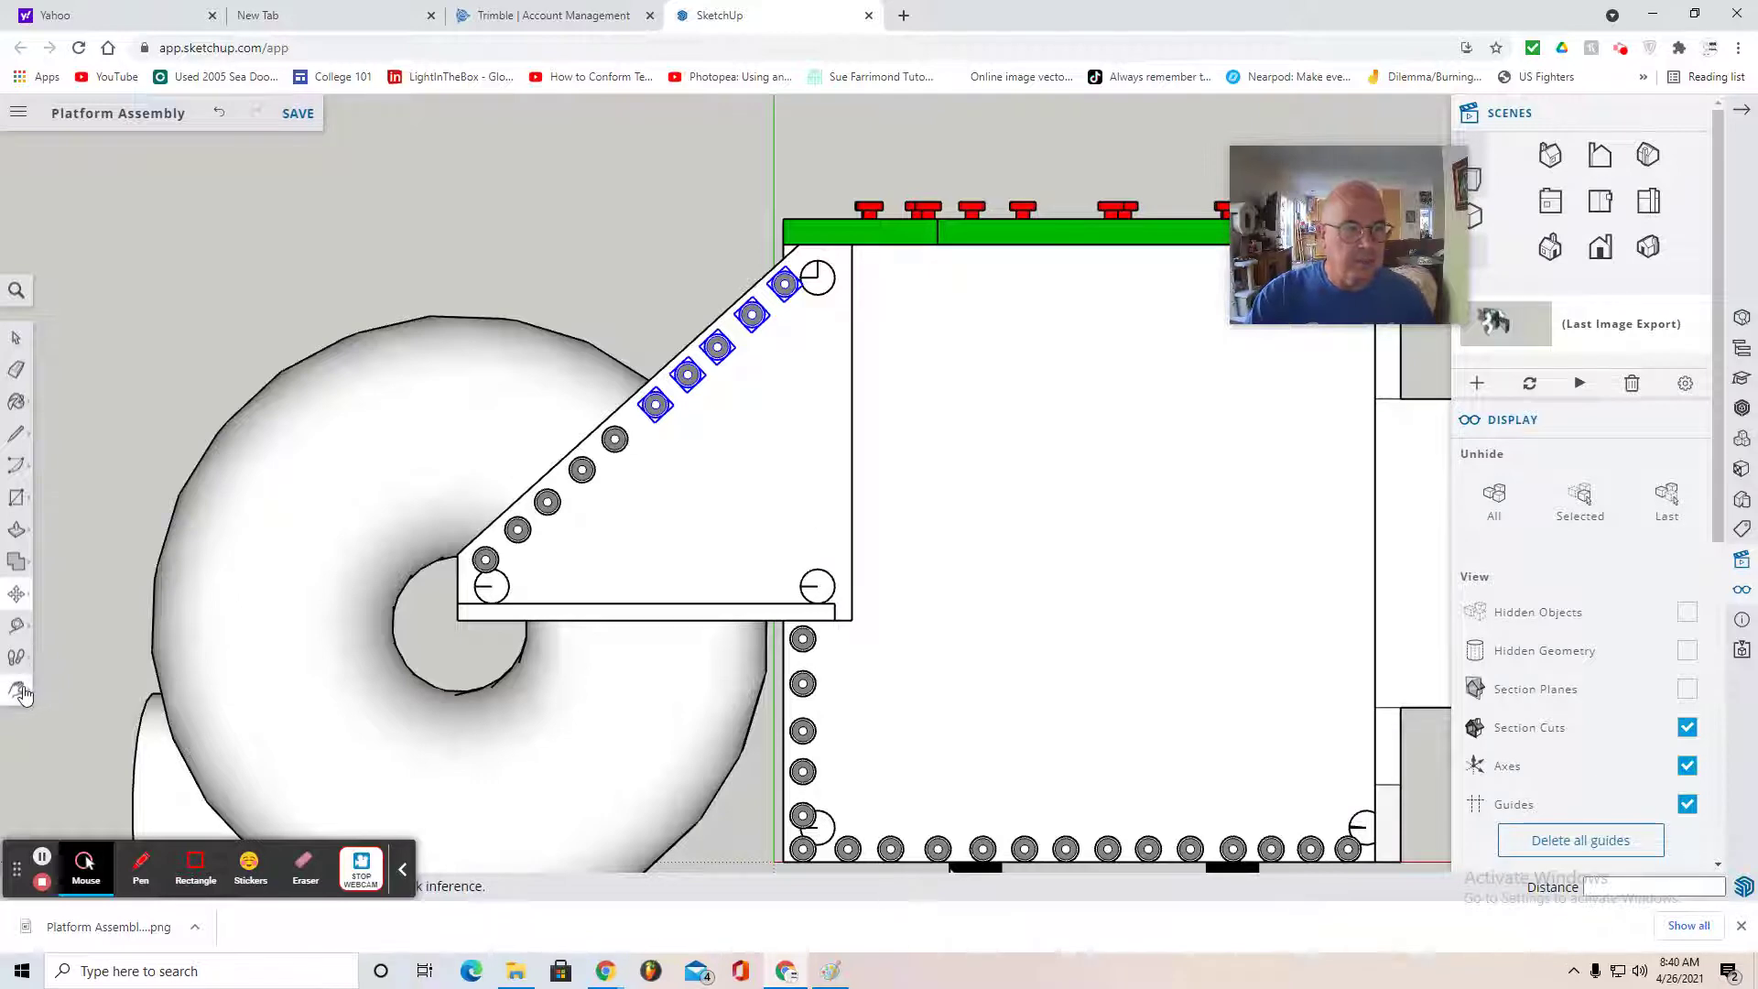
{"action": "left_click", "coordinate": [17, 338]}
- Zoom out and orbit the assembled platform into a 3-D perspective view
{"action": "left_click", "coordinate": [128, 335]}
{"action": "scroll", "coordinate": [133, 337], "scroll_direction": "down", "scroll_amount": 2}
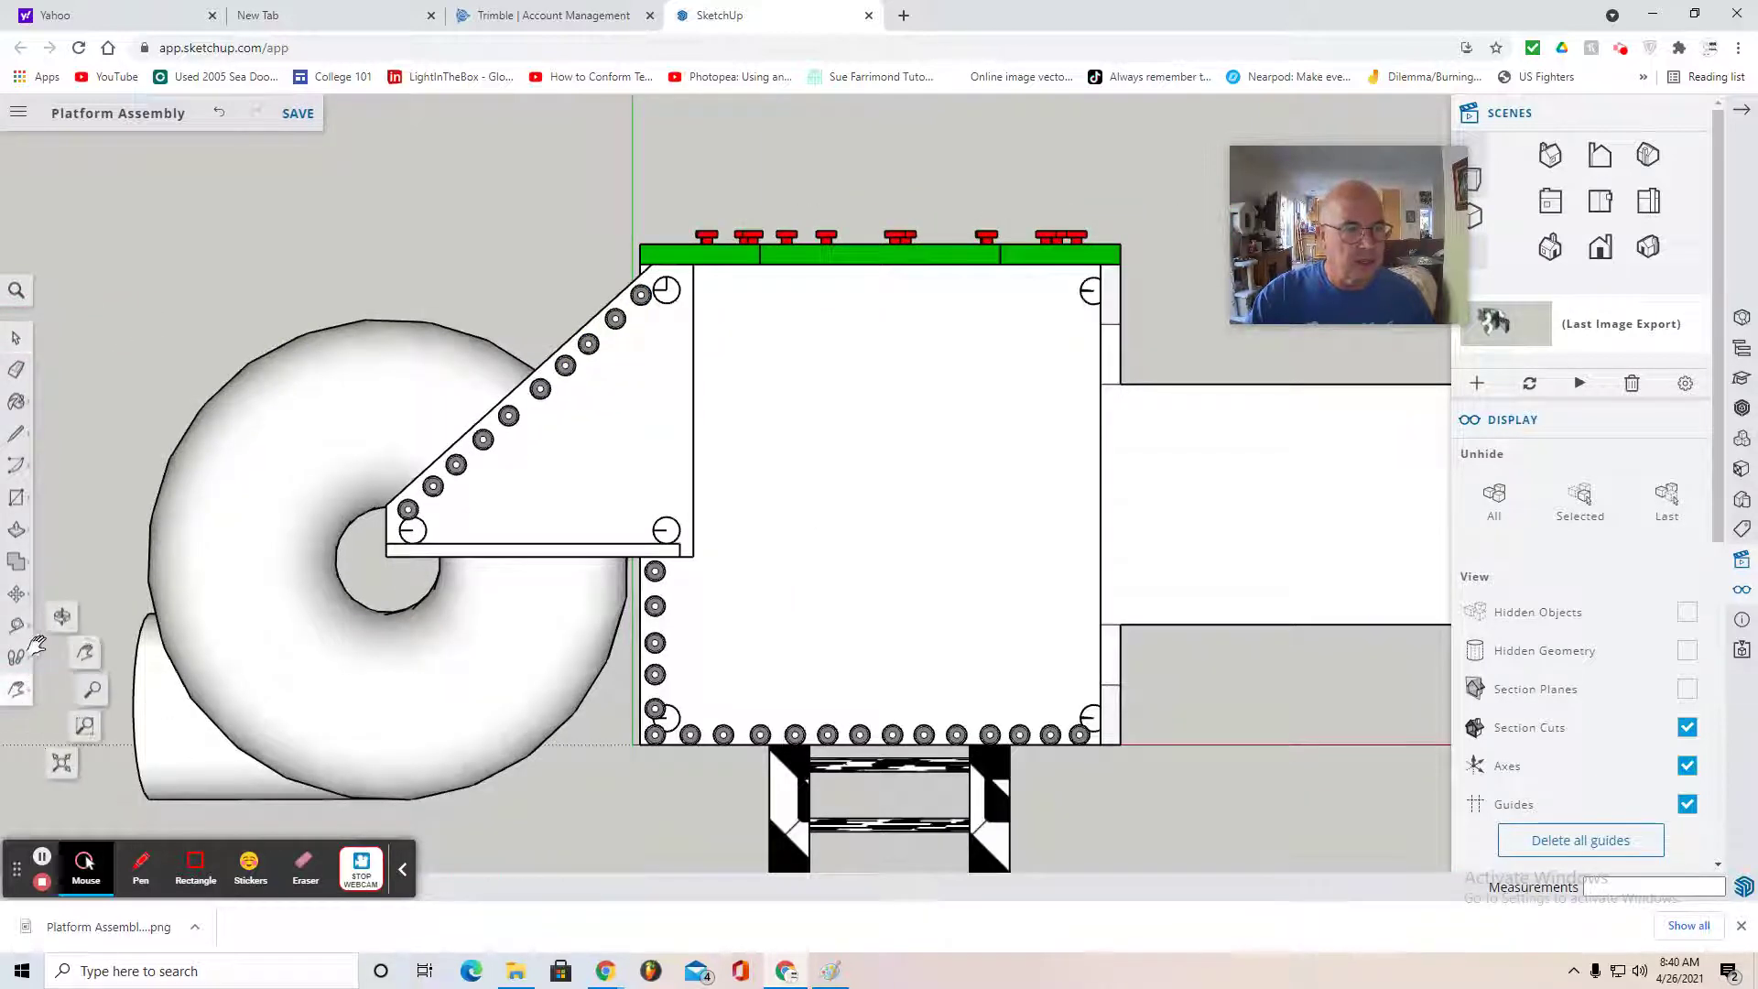
{"action": "left_click", "coordinate": [15, 691]}
{"action": "left_click_drag", "start_coordinate": [110, 691], "coordinate": [847, 696]}
{"action": "scroll", "coordinate": [848, 696], "scroll_direction": "down", "scroll_amount": 3}
- Pan the model up and left, then zoom in on the spiral slide
{"action": "left_click", "coordinate": [18, 694]}
{"action": "left_click", "coordinate": [78, 656]}
{"action": "left_click_drag", "start_coordinate": [416, 682], "coordinate": [240, 438]}
{"action": "mouse_move", "coordinate": [1409, 299]}
{"action": "left_click_drag", "start_coordinate": [1409, 299], "coordinate": [1351, 288]}
{"action": "scroll", "coordinate": [1422, 236], "scroll_direction": "up", "scroll_amount": 3}
{"action": "scroll", "coordinate": [1566, 283], "scroll_direction": "down", "scroll_amount": 2}
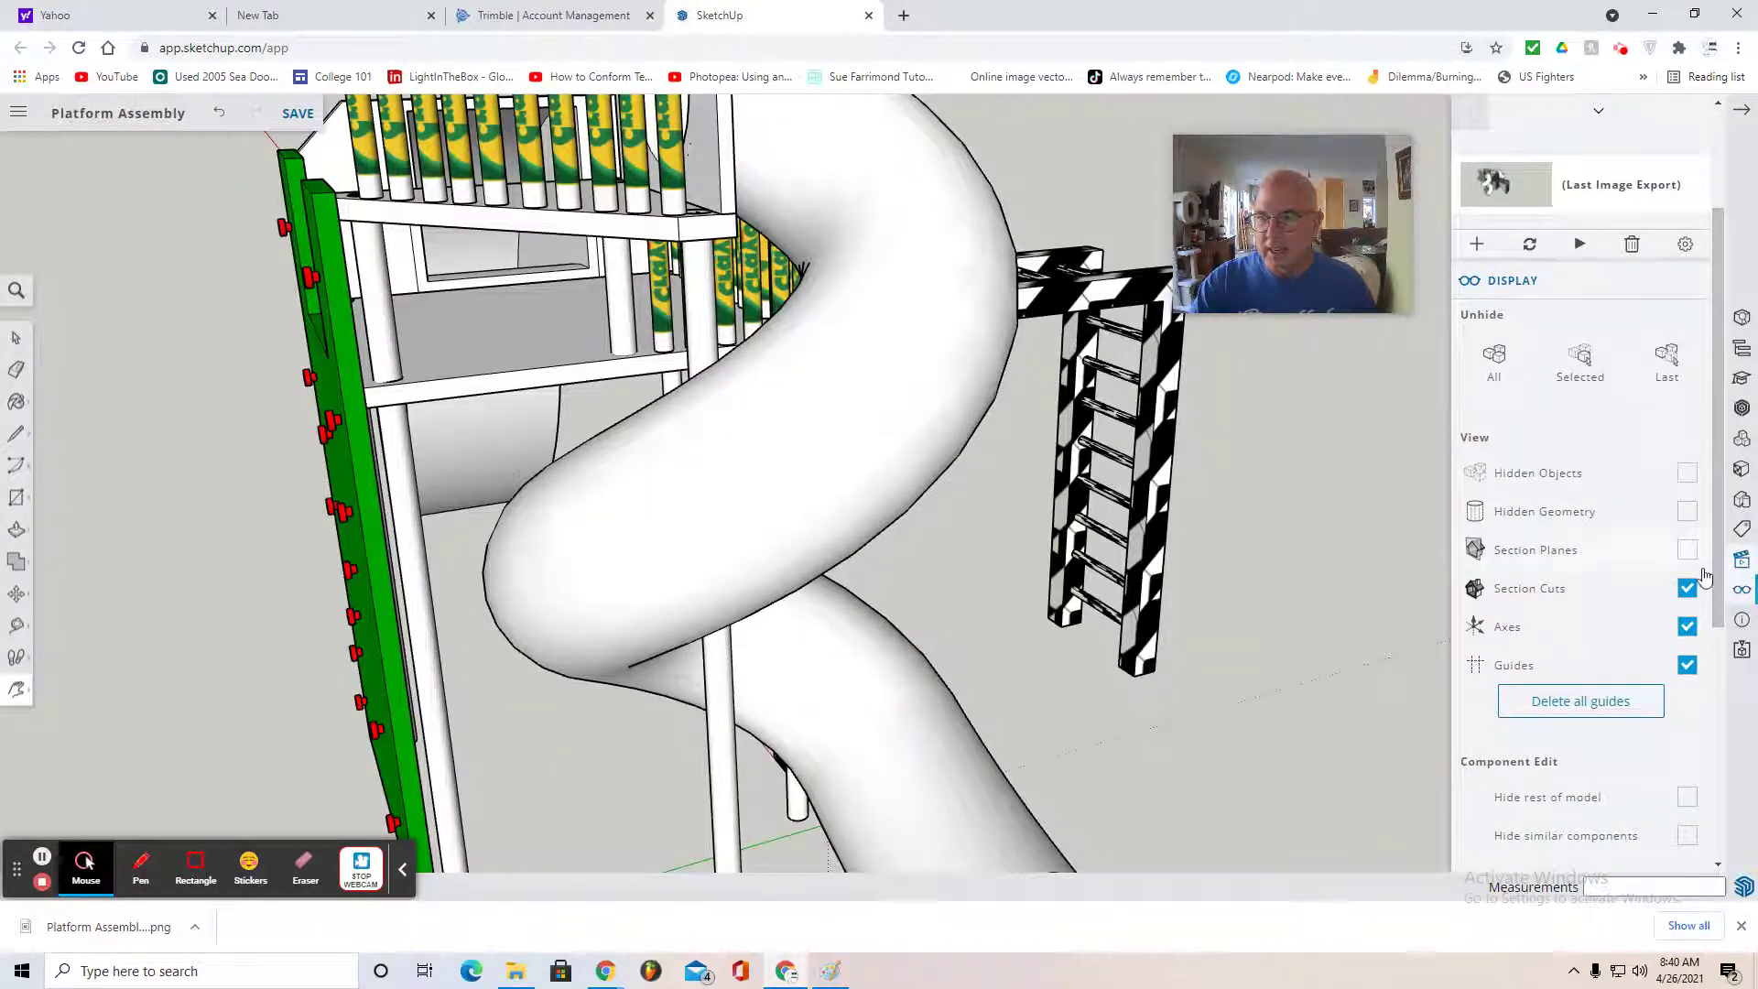
- Hide the axes and turn on shadows with the time set to 3:58 pm
{"action": "left_click", "coordinate": [1687, 628]}
{"action": "scroll", "coordinate": [1603, 744], "scroll_direction": "down", "scroll_amount": 2}
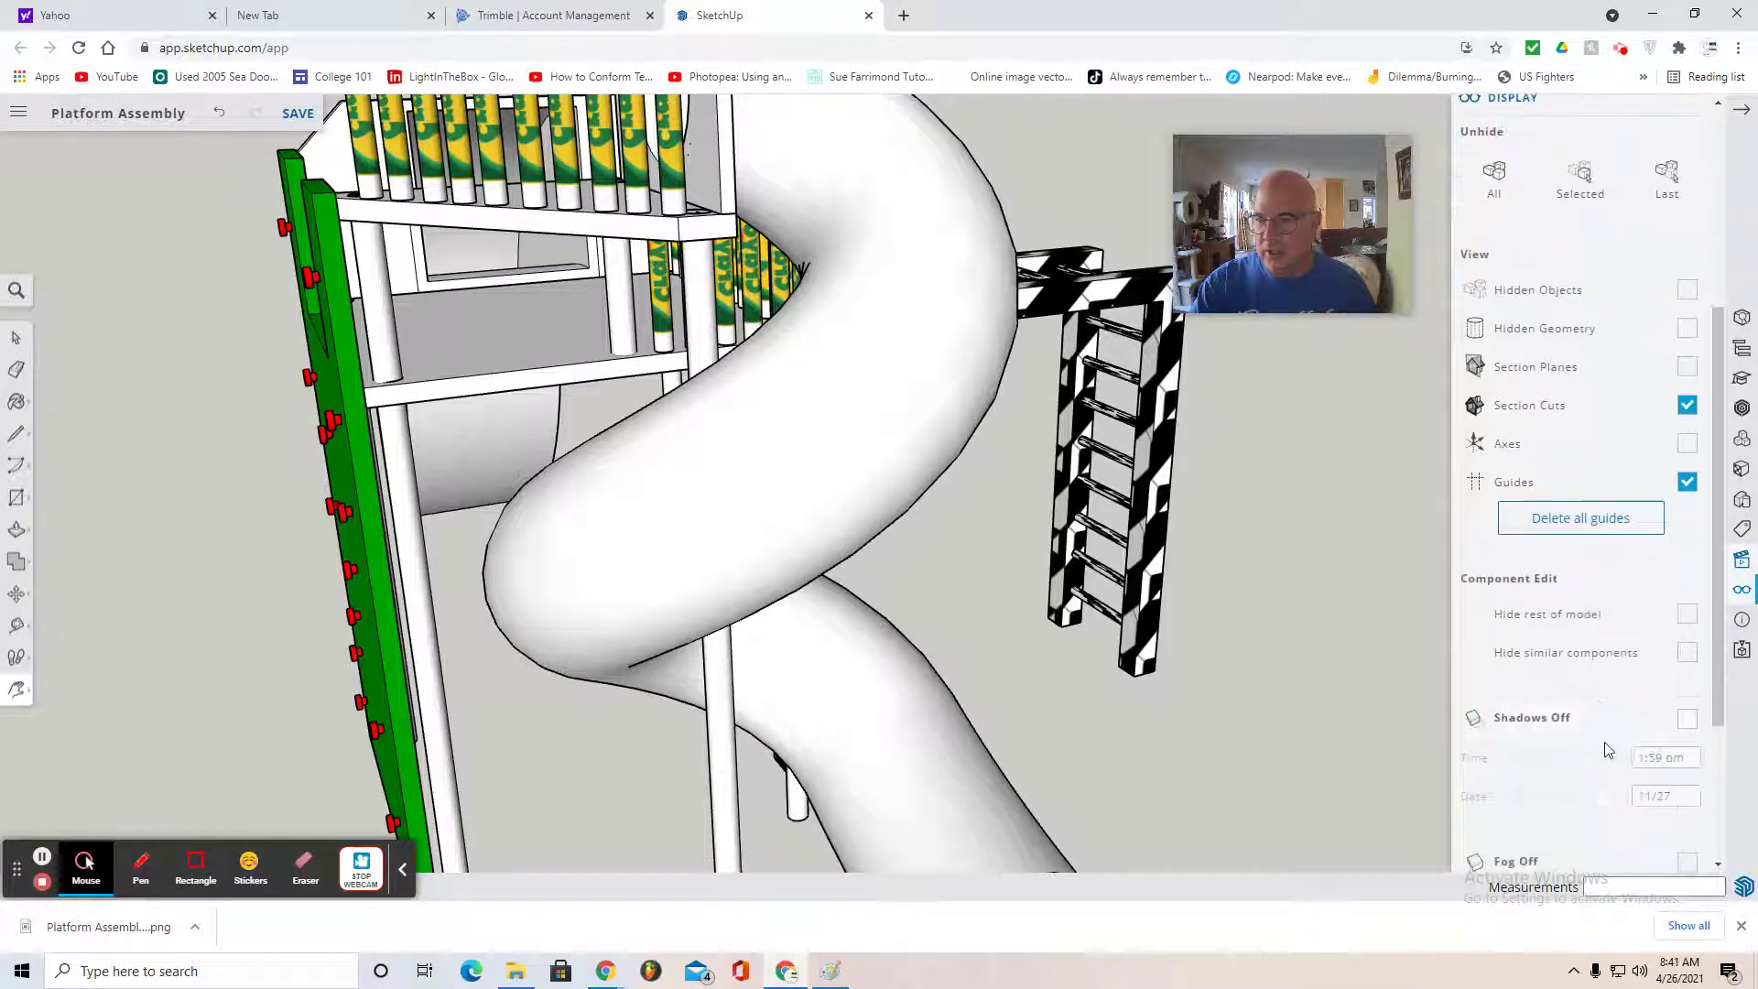
{"action": "left_click", "coordinate": [1686, 719]}
{"action": "scroll", "coordinate": [1691, 733], "scroll_direction": "down", "scroll_amount": 2}
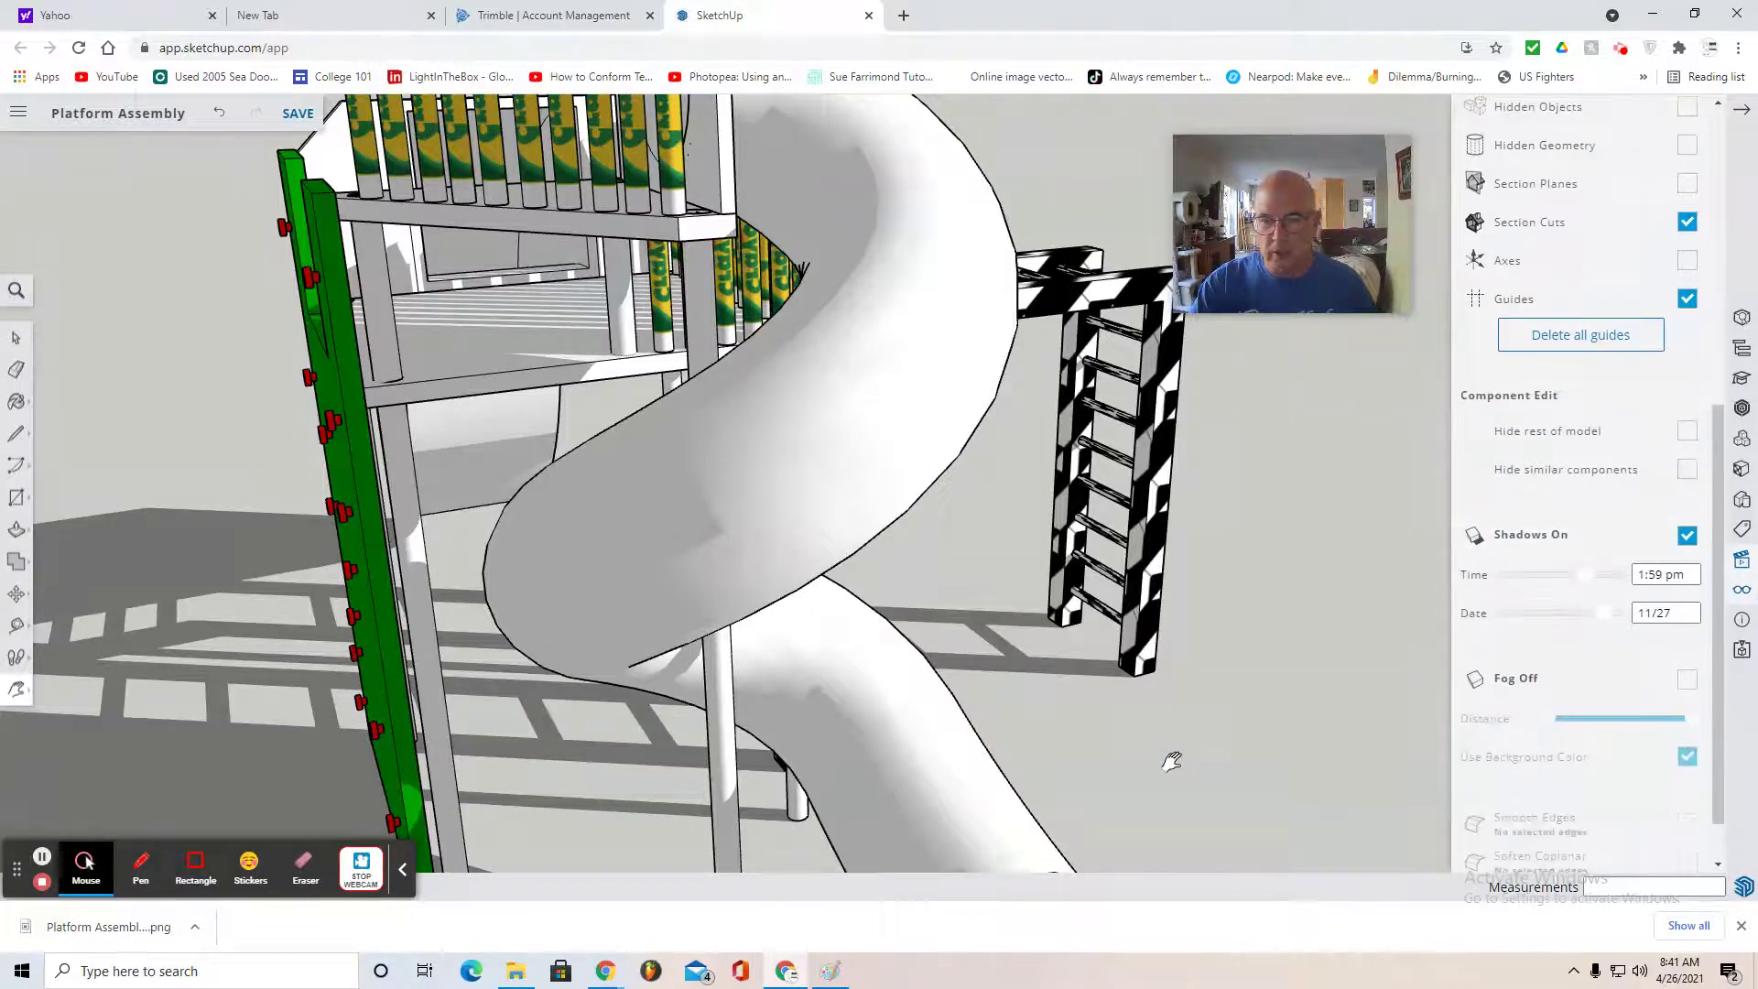
{"action": "scroll", "coordinate": [1170, 754], "scroll_direction": "up", "scroll_amount": 3}
{"action": "scroll", "coordinate": [1173, 758], "scroll_direction": "down", "scroll_amount": 2}
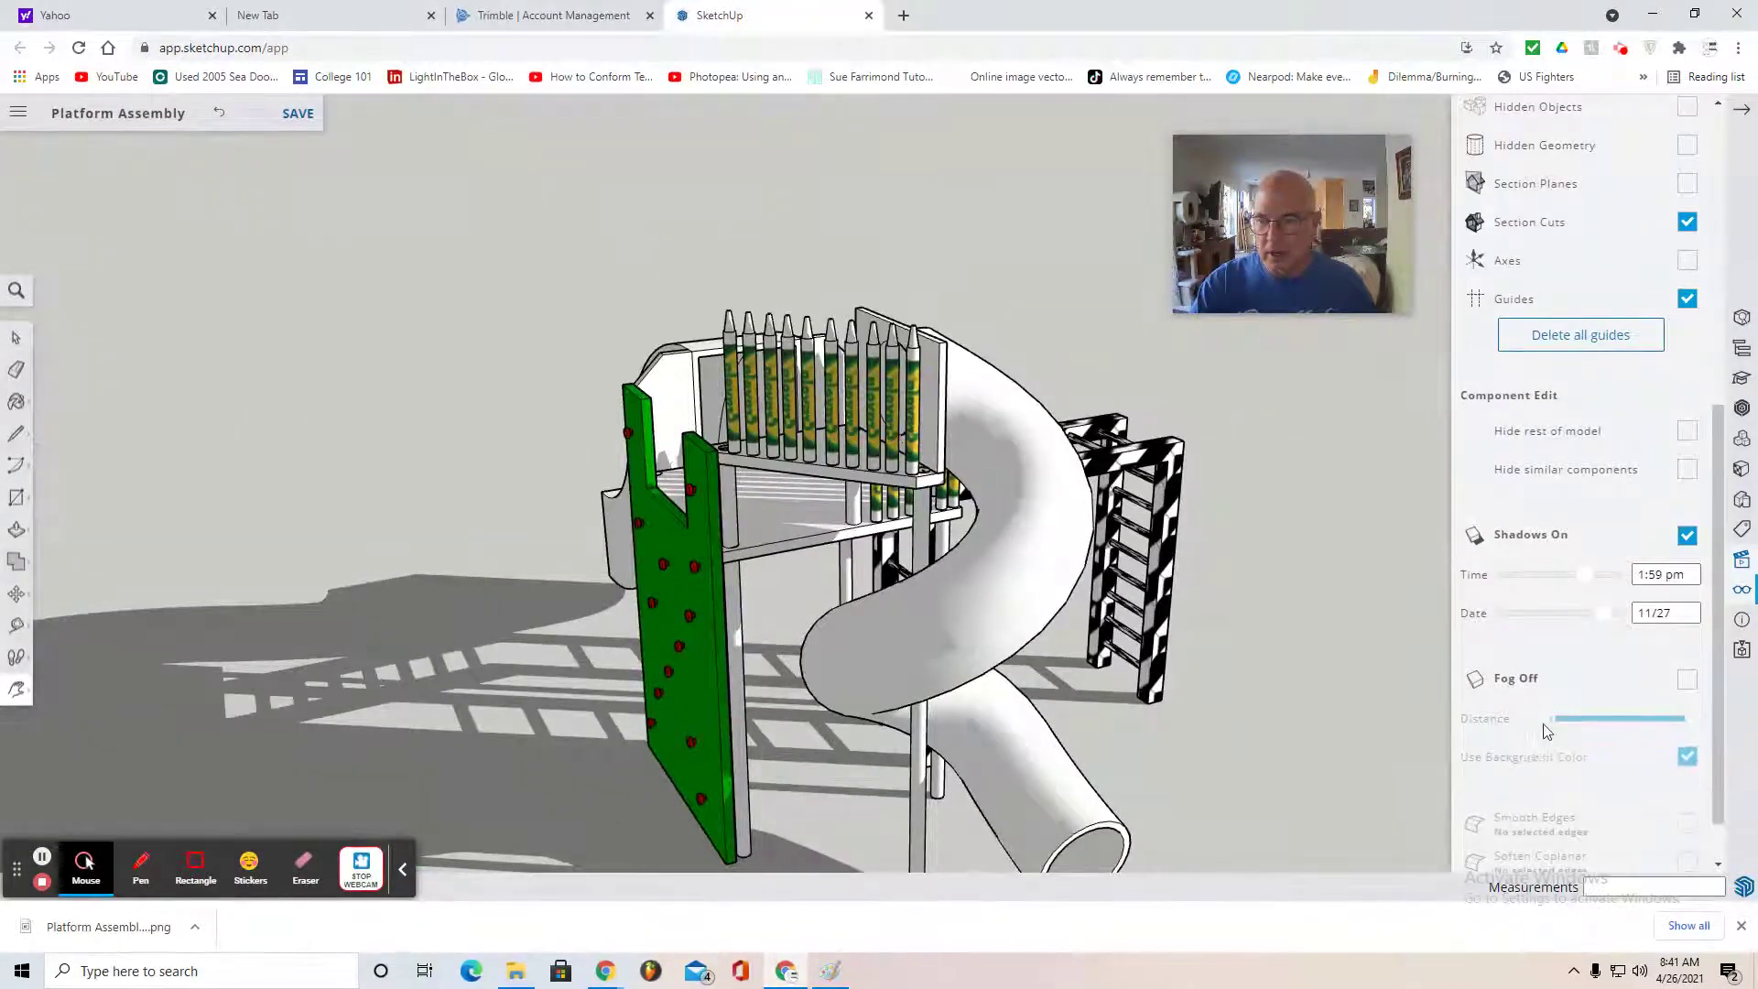
{"action": "left_click_drag", "start_coordinate": [1587, 578], "coordinate": [1586, 622]}
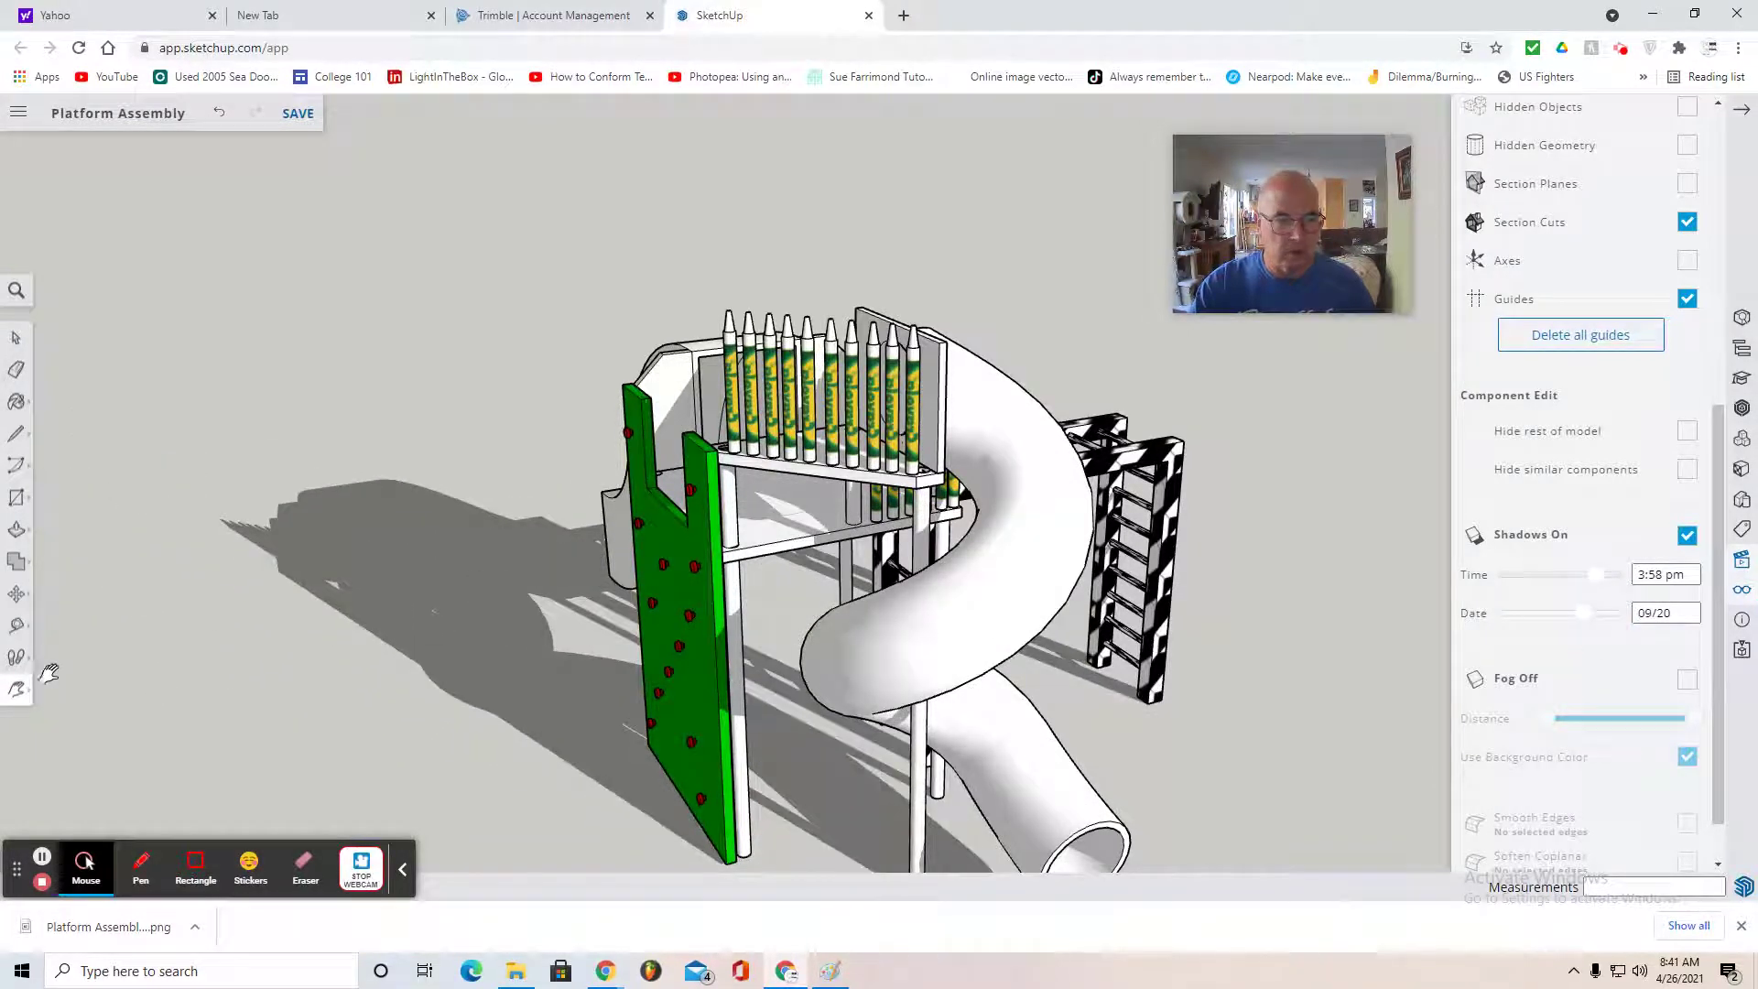
- Orbit to the front of the slide and ladder, then pan the whole playground to centre
{"action": "left_click", "coordinate": [17, 688]}
{"action": "left_click", "coordinate": [61, 615]}
{"action": "left_click_drag", "start_coordinate": [456, 712], "coordinate": [696, 866]}
{"action": "left_click", "coordinate": [17, 689]}
{"action": "left_click", "coordinate": [85, 652]}
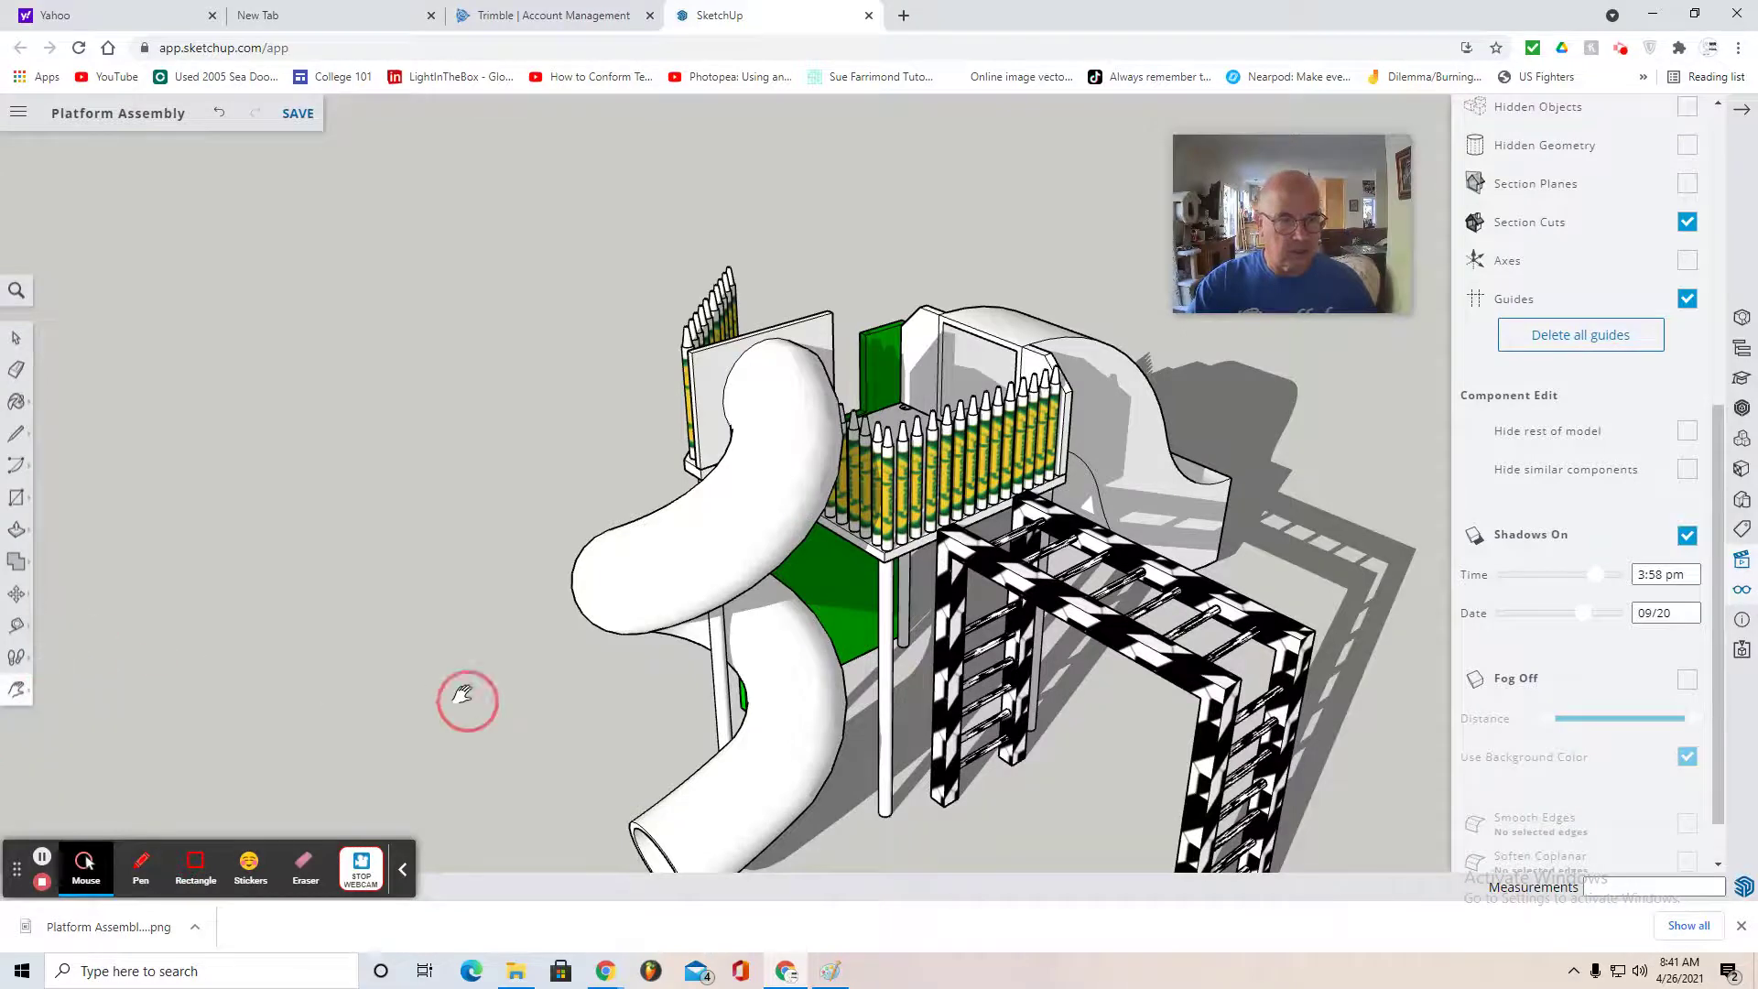
{"action": "left_click_drag", "start_coordinate": [467, 695], "coordinate": [211, 585]}
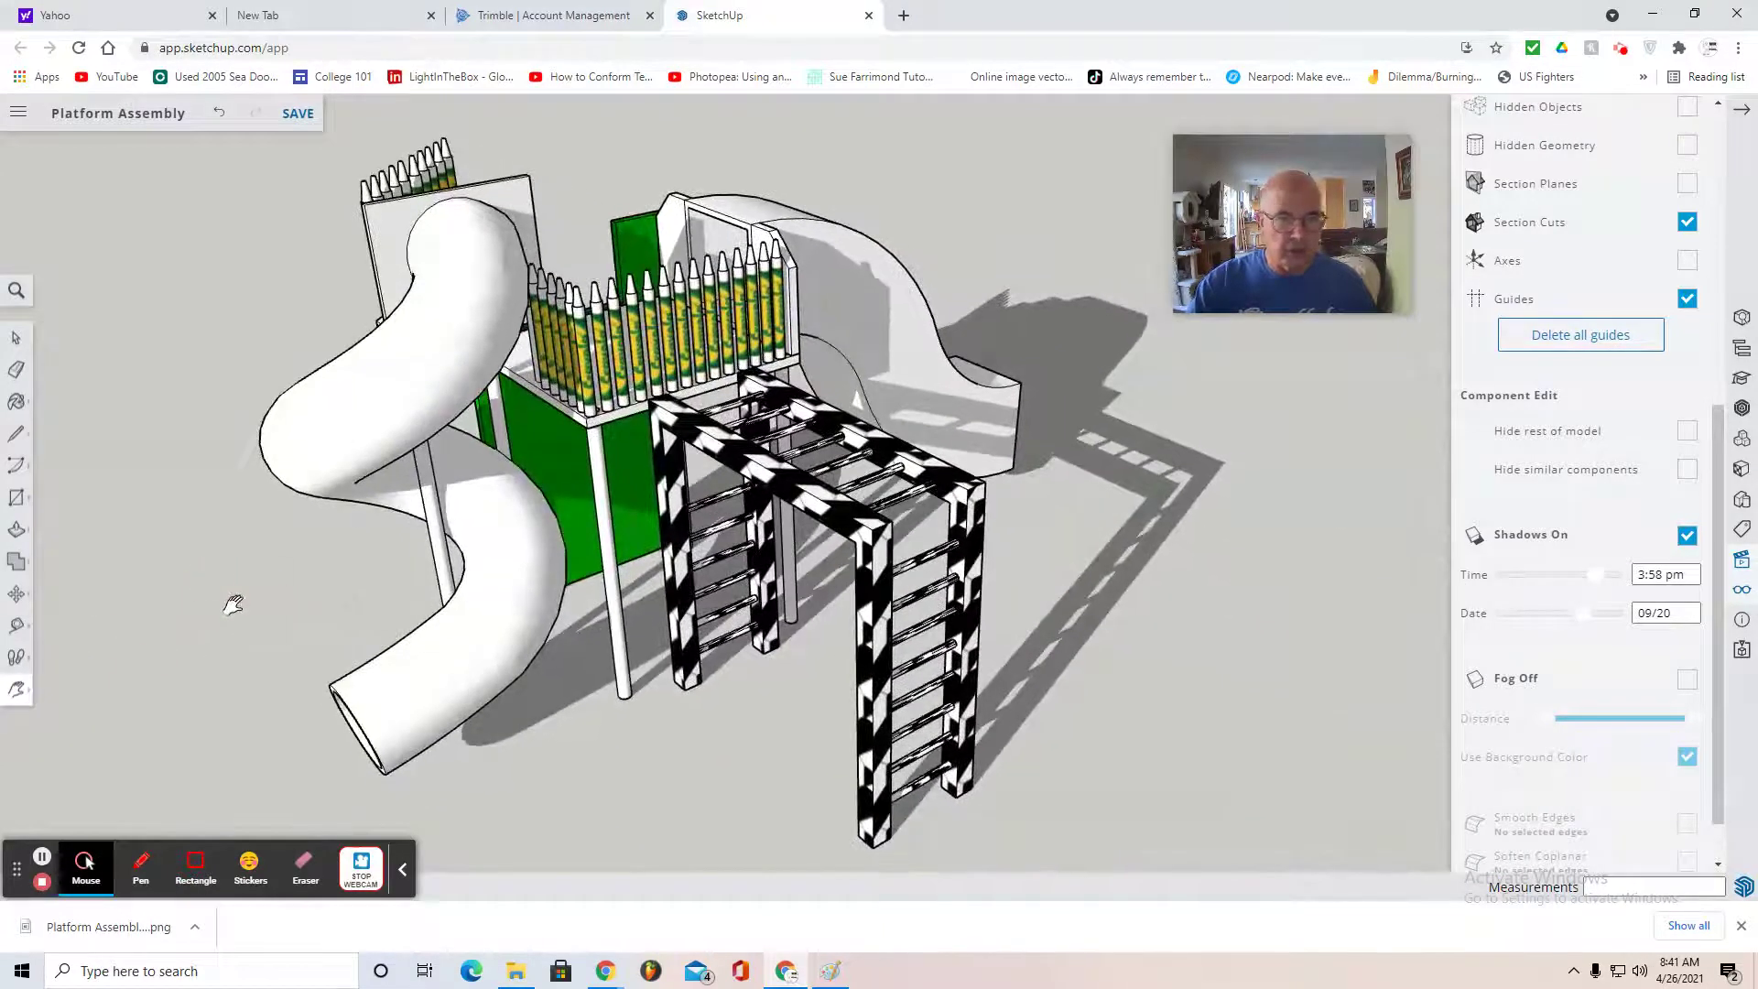
- Use Save as to store the model as 'Playground Assembly' in the SketchUp project's Playground 2 folder
{"action": "left_click", "coordinate": [17, 120]}
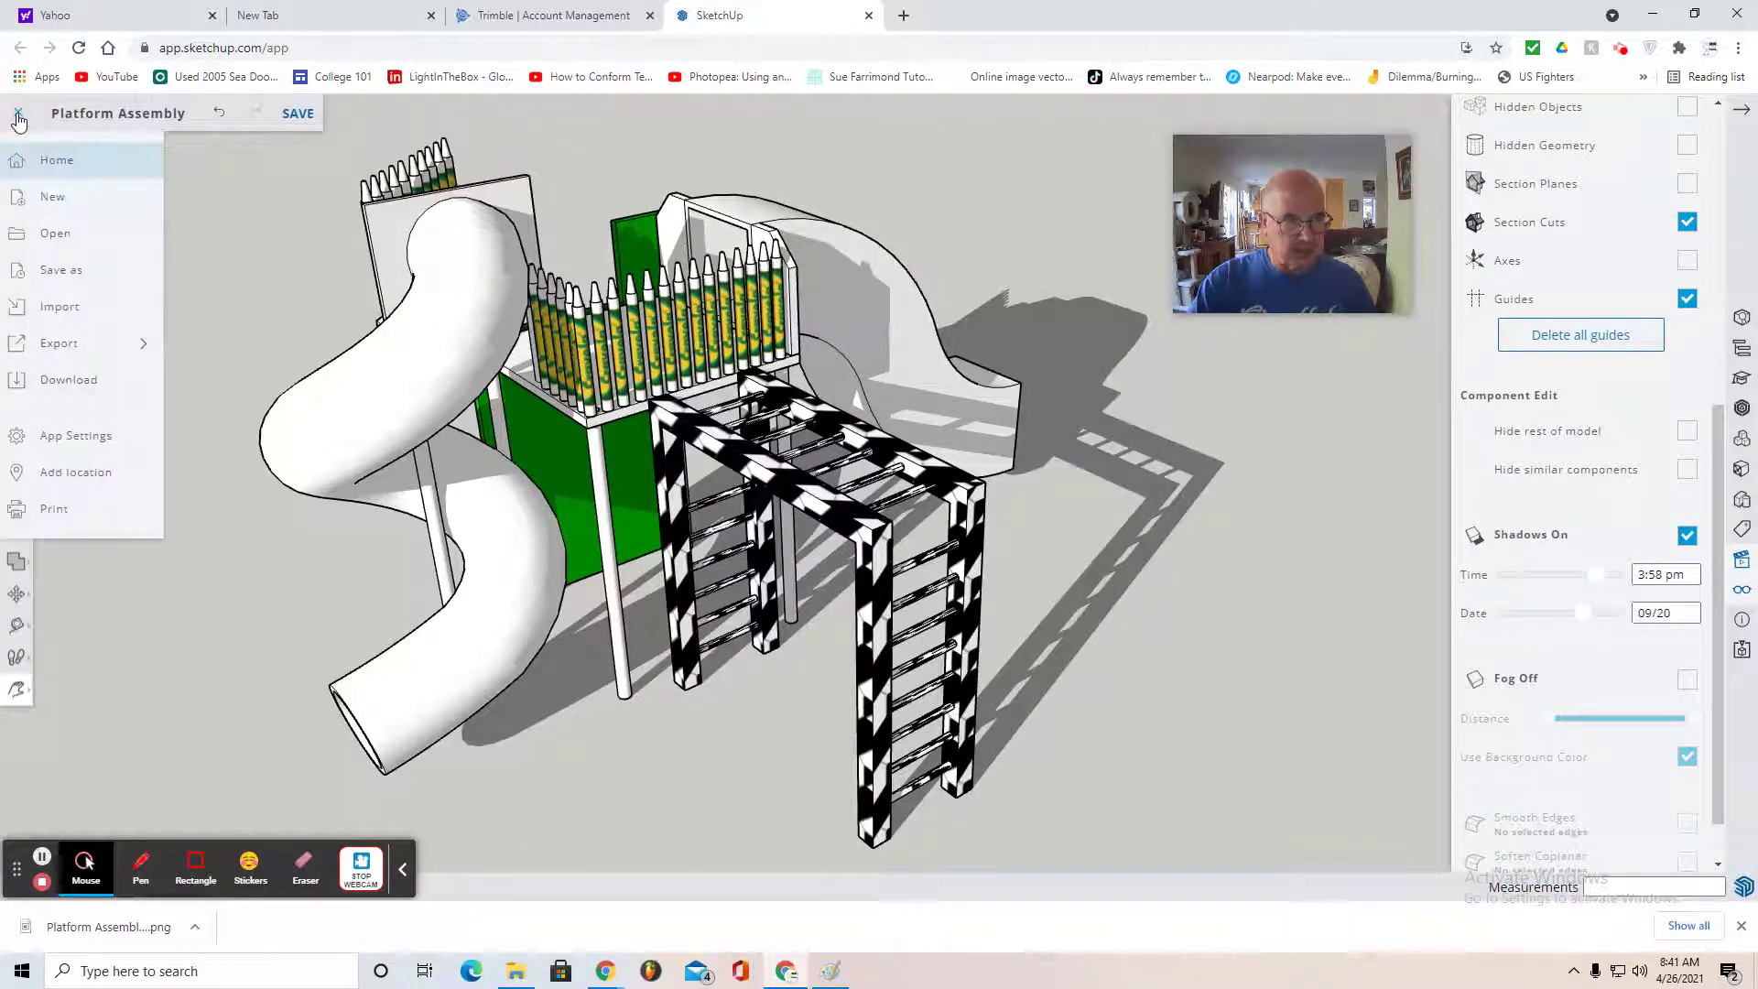
{"action": "left_click", "coordinate": [56, 274]}
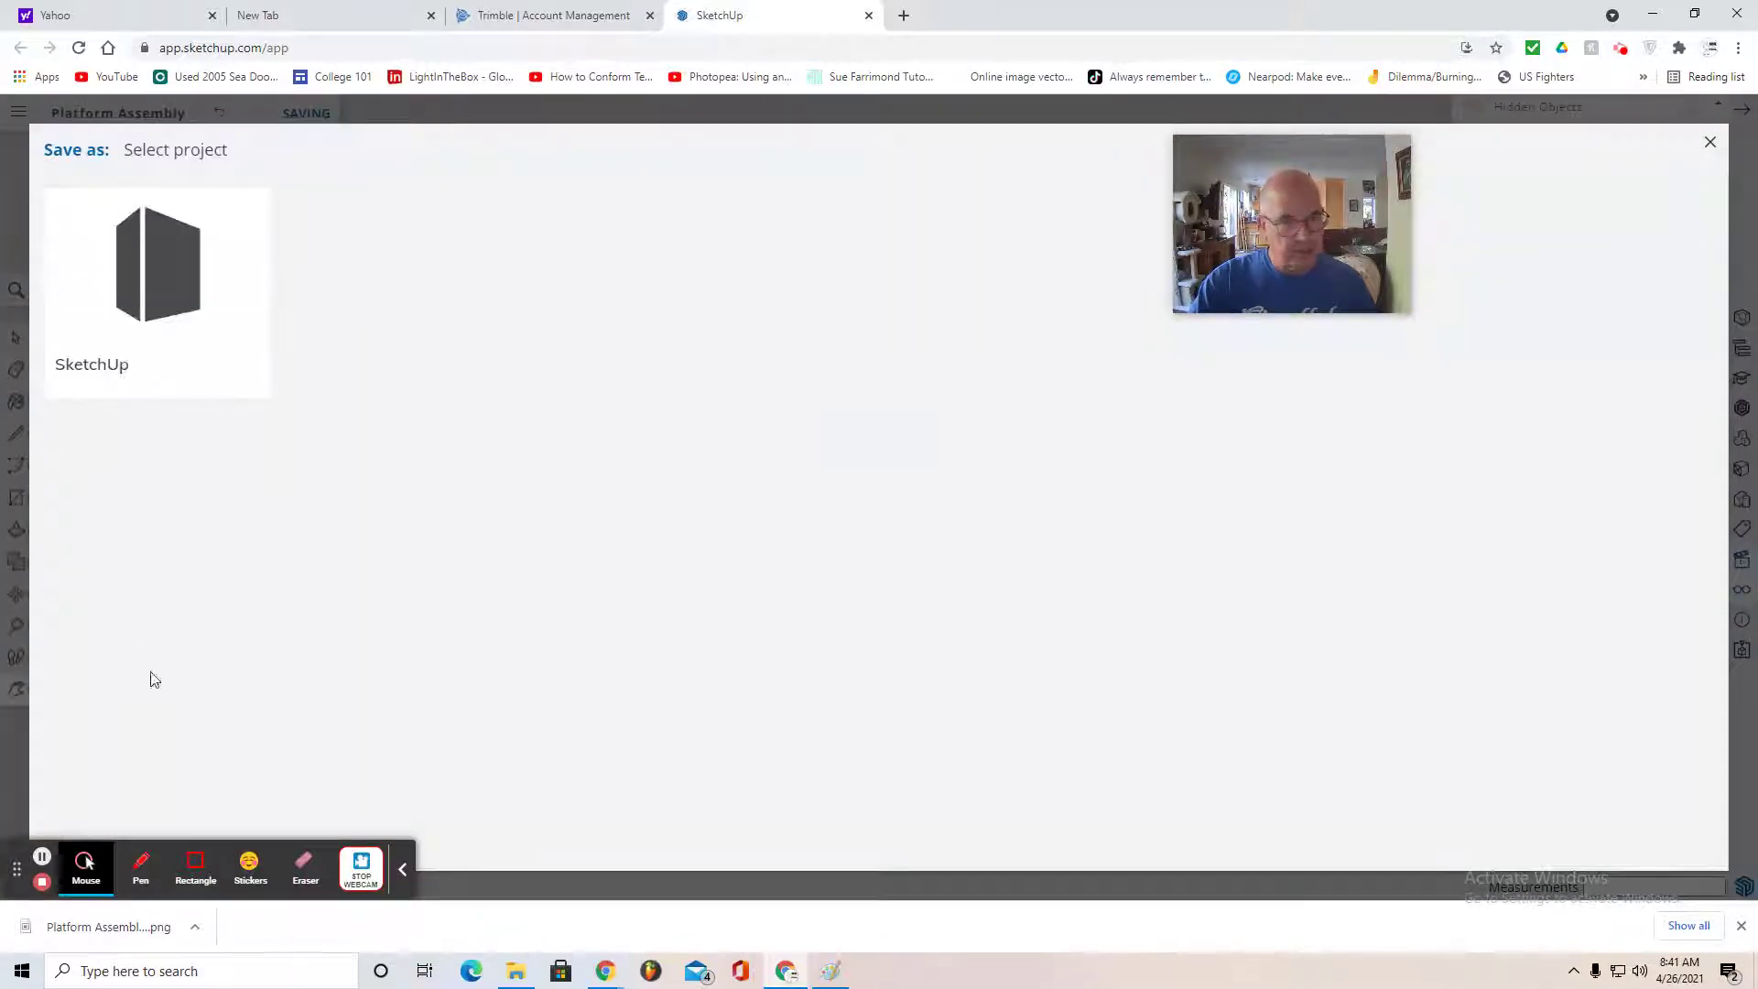
{"action": "left_click", "coordinate": [161, 302]}
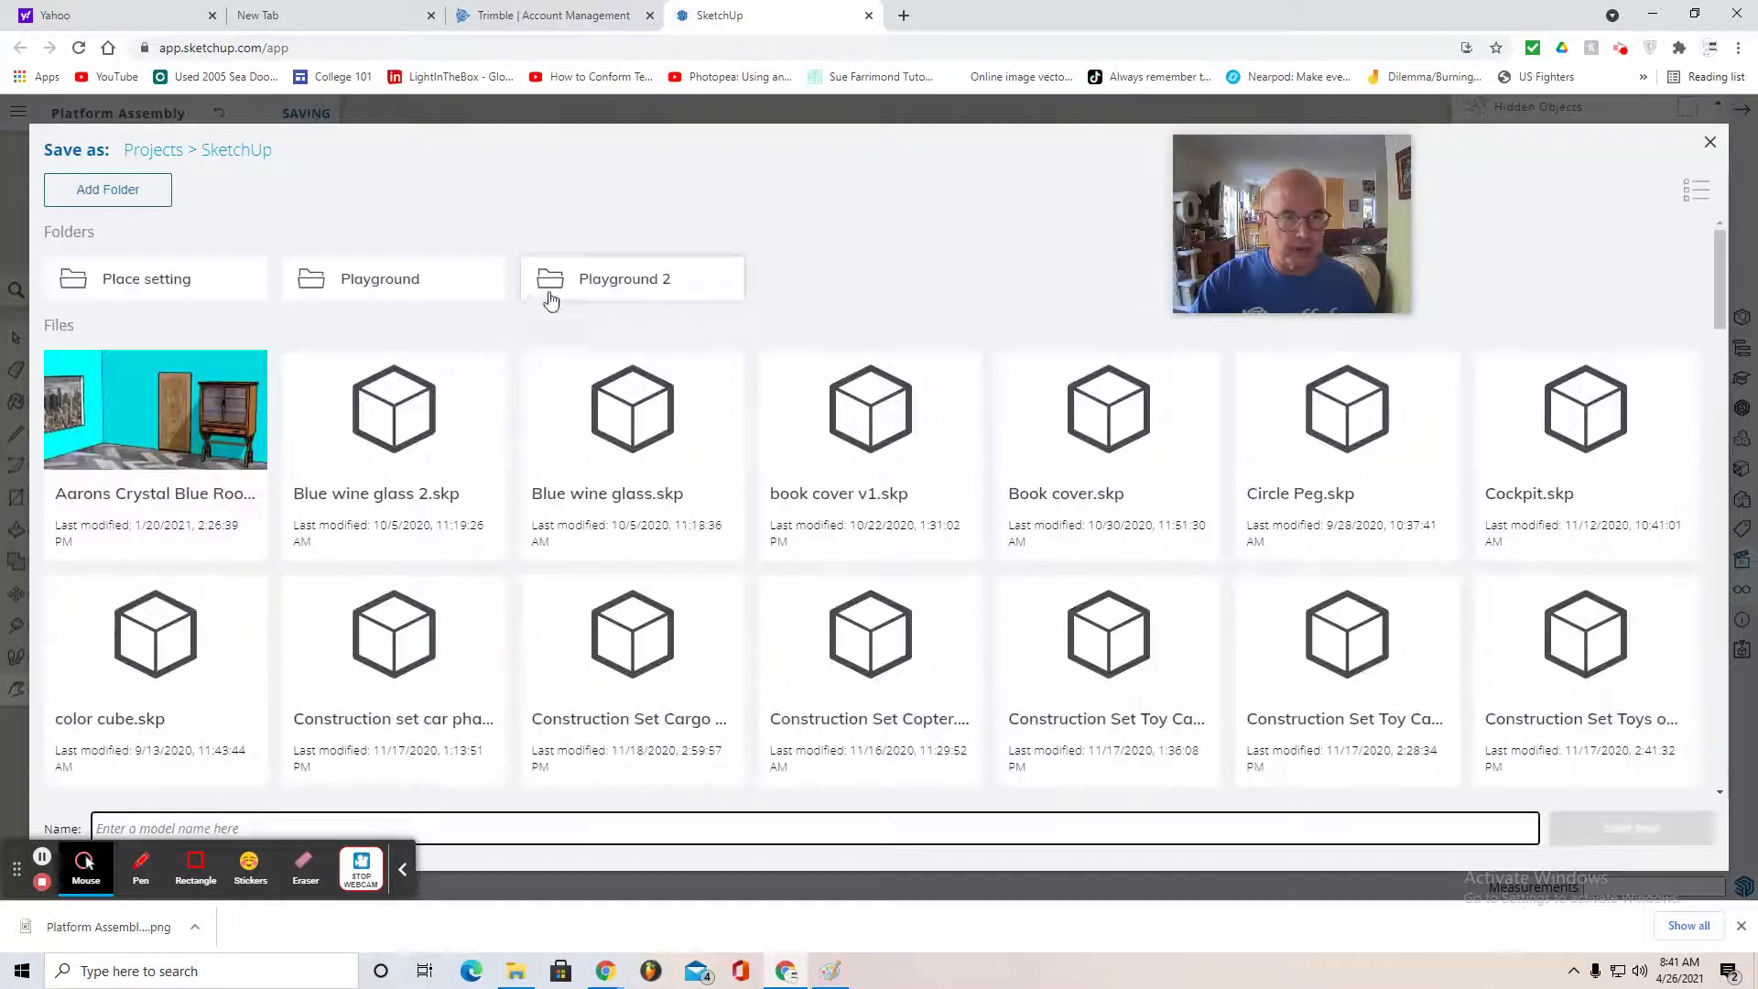
{"action": "left_click", "coordinate": [577, 278]}
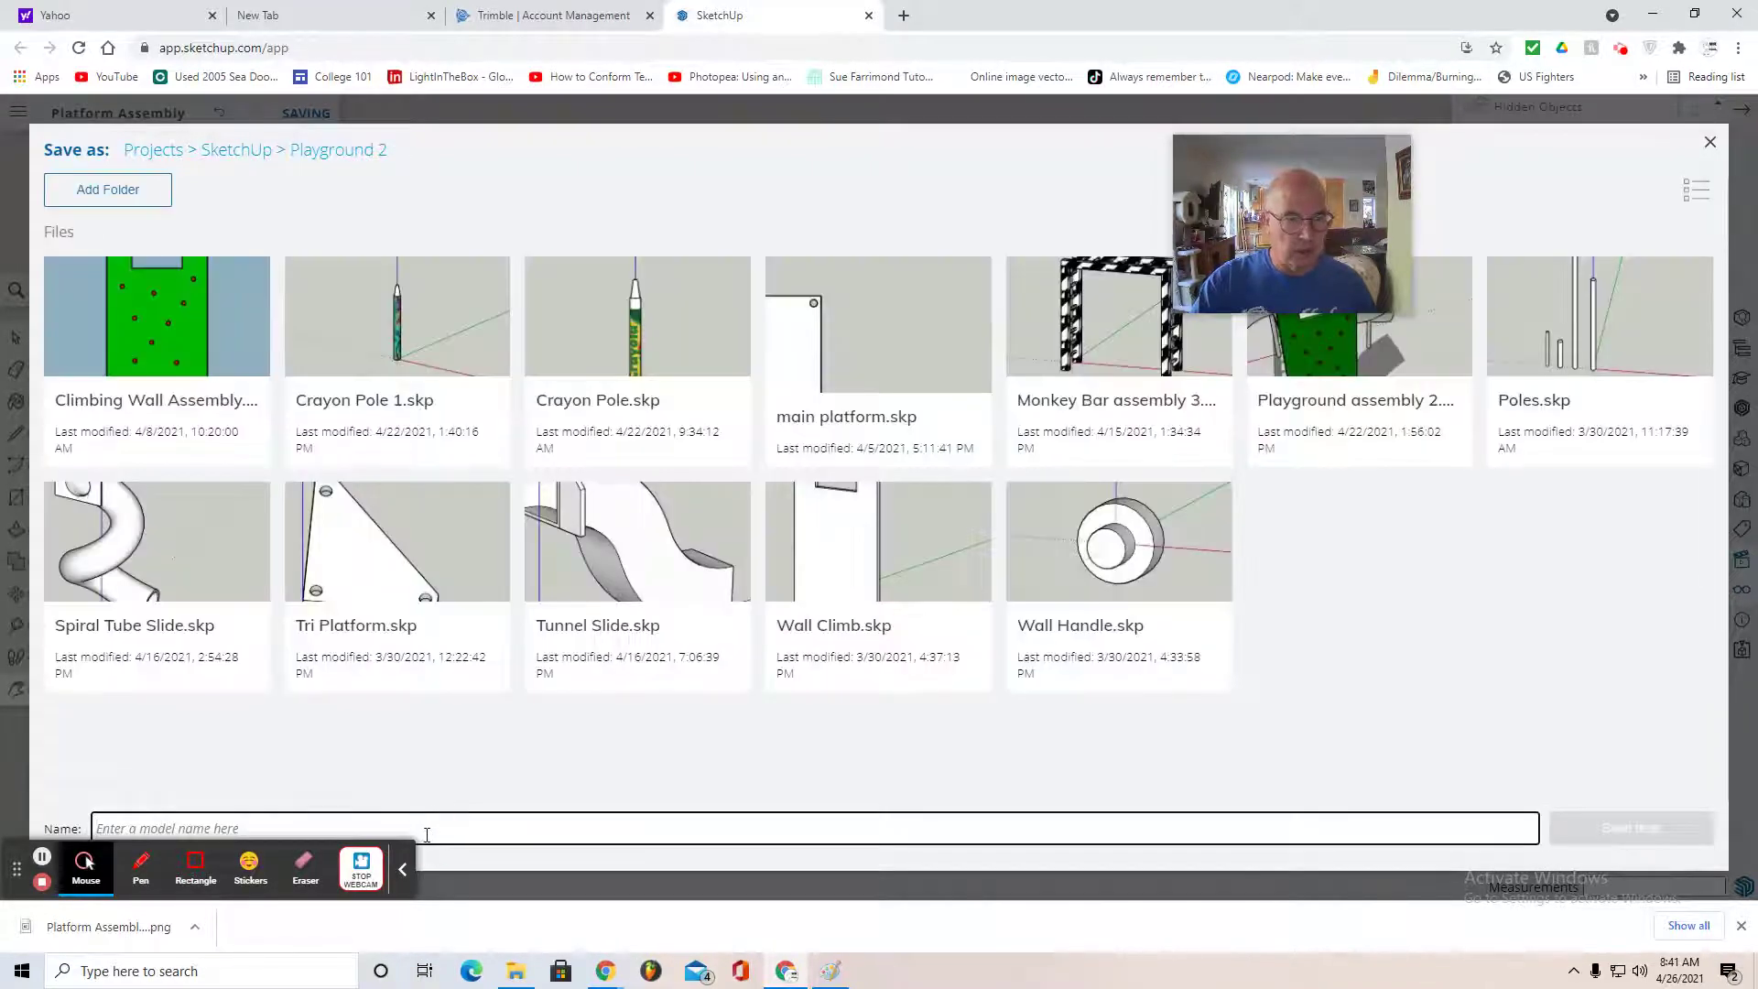
{"action": "type", "text": "Platground"}
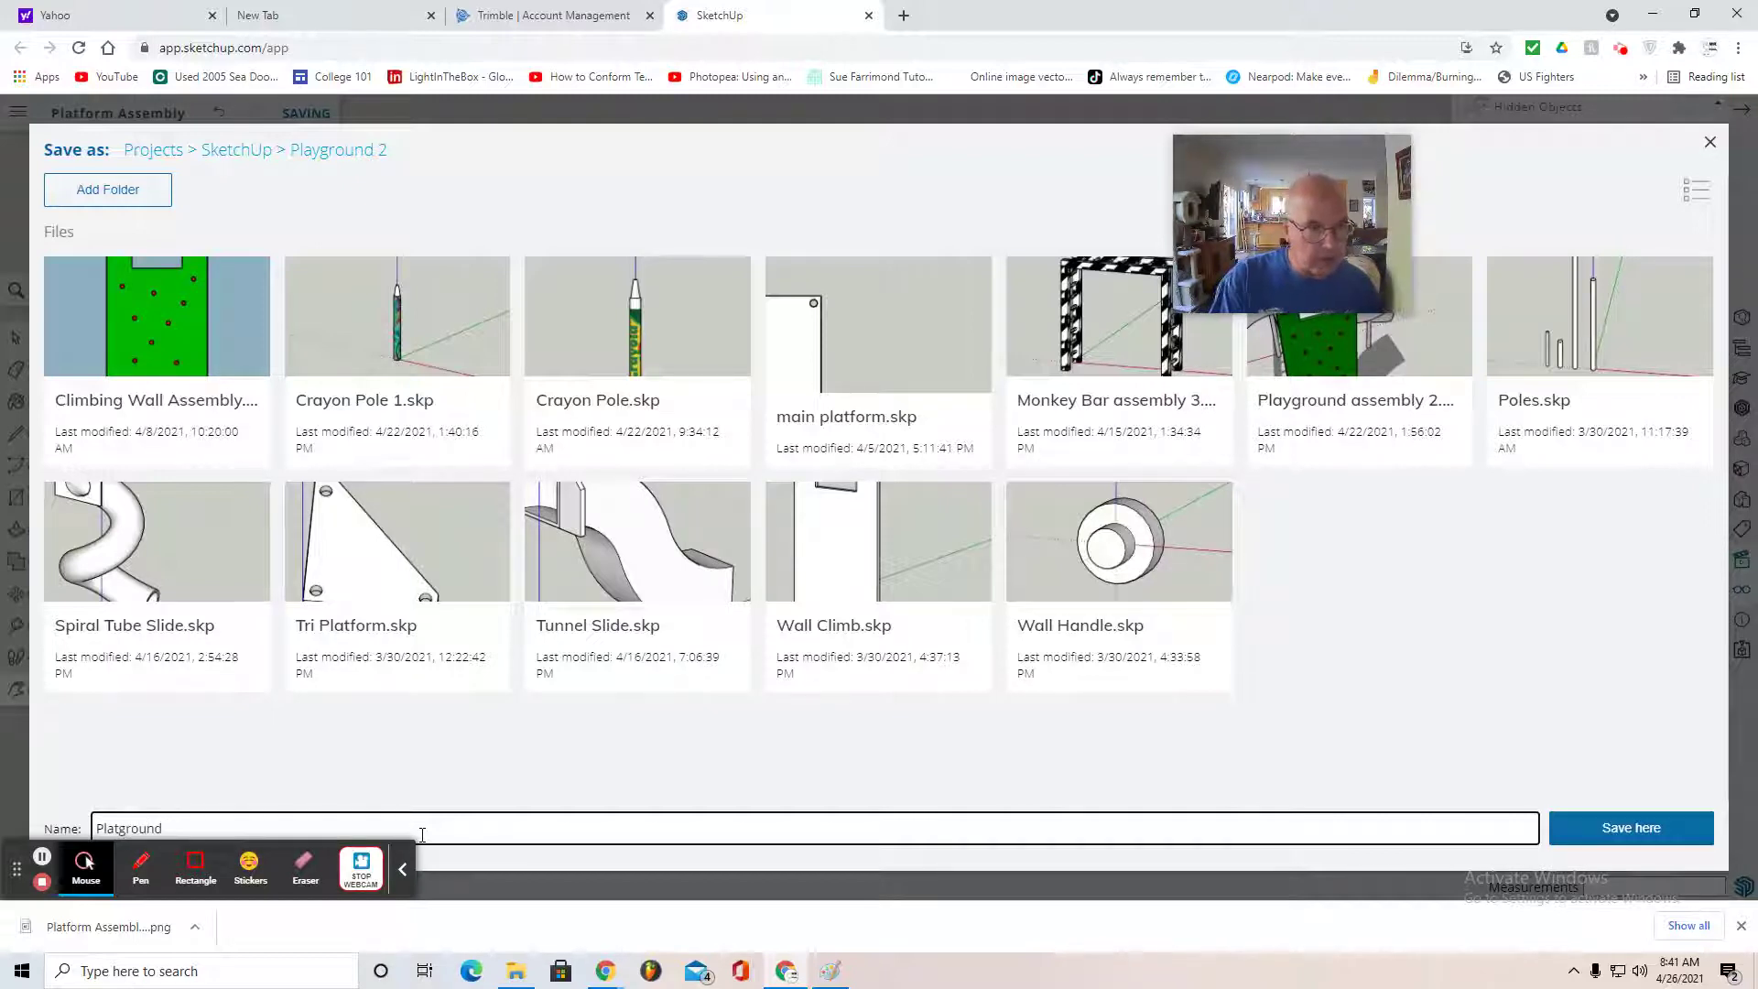
{"action": "key", "text": "BackSpace"}
{"action": "key", "text": "BackSpace"}
{"action": "key", "text": "BackSpace"}
{"action": "key", "text": "BackSpace"}
{"action": "key", "text": "BackSpace"}
{"action": "key", "text": "BackSpace"}
{"action": "key", "text": "BackSpace"}
{"action": "type", "text": "yground Asssembly"}
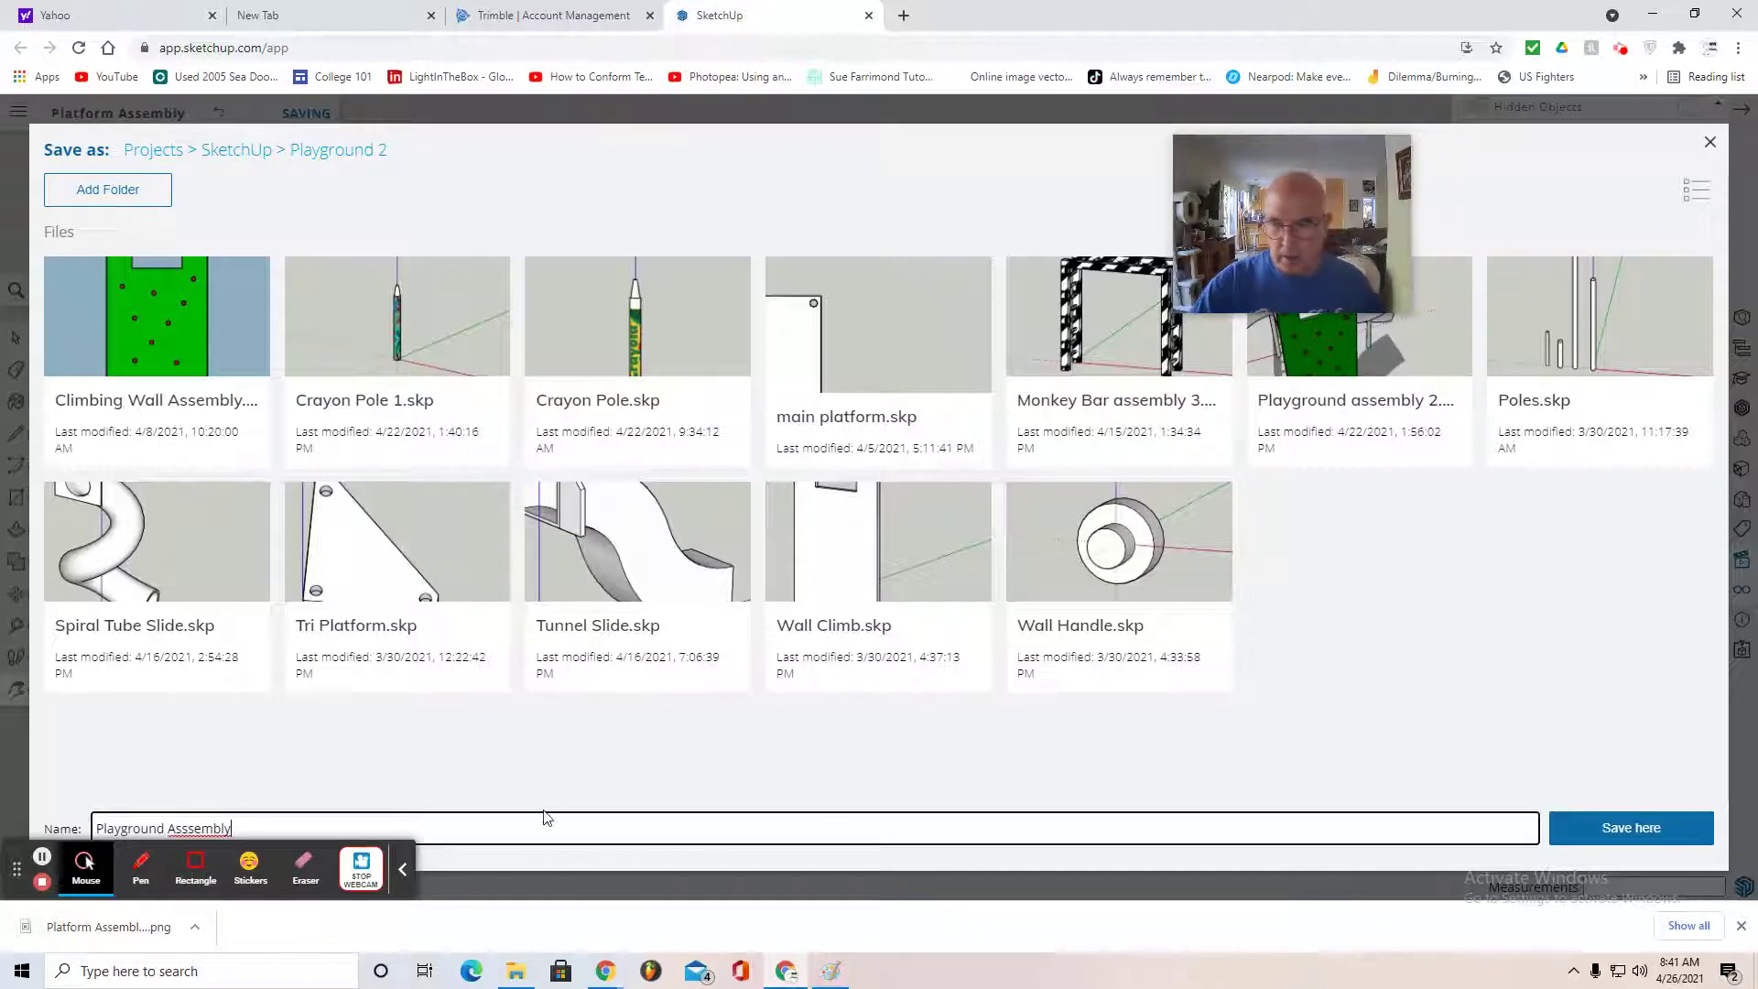
{"action": "left_click", "coordinate": [1638, 837]}
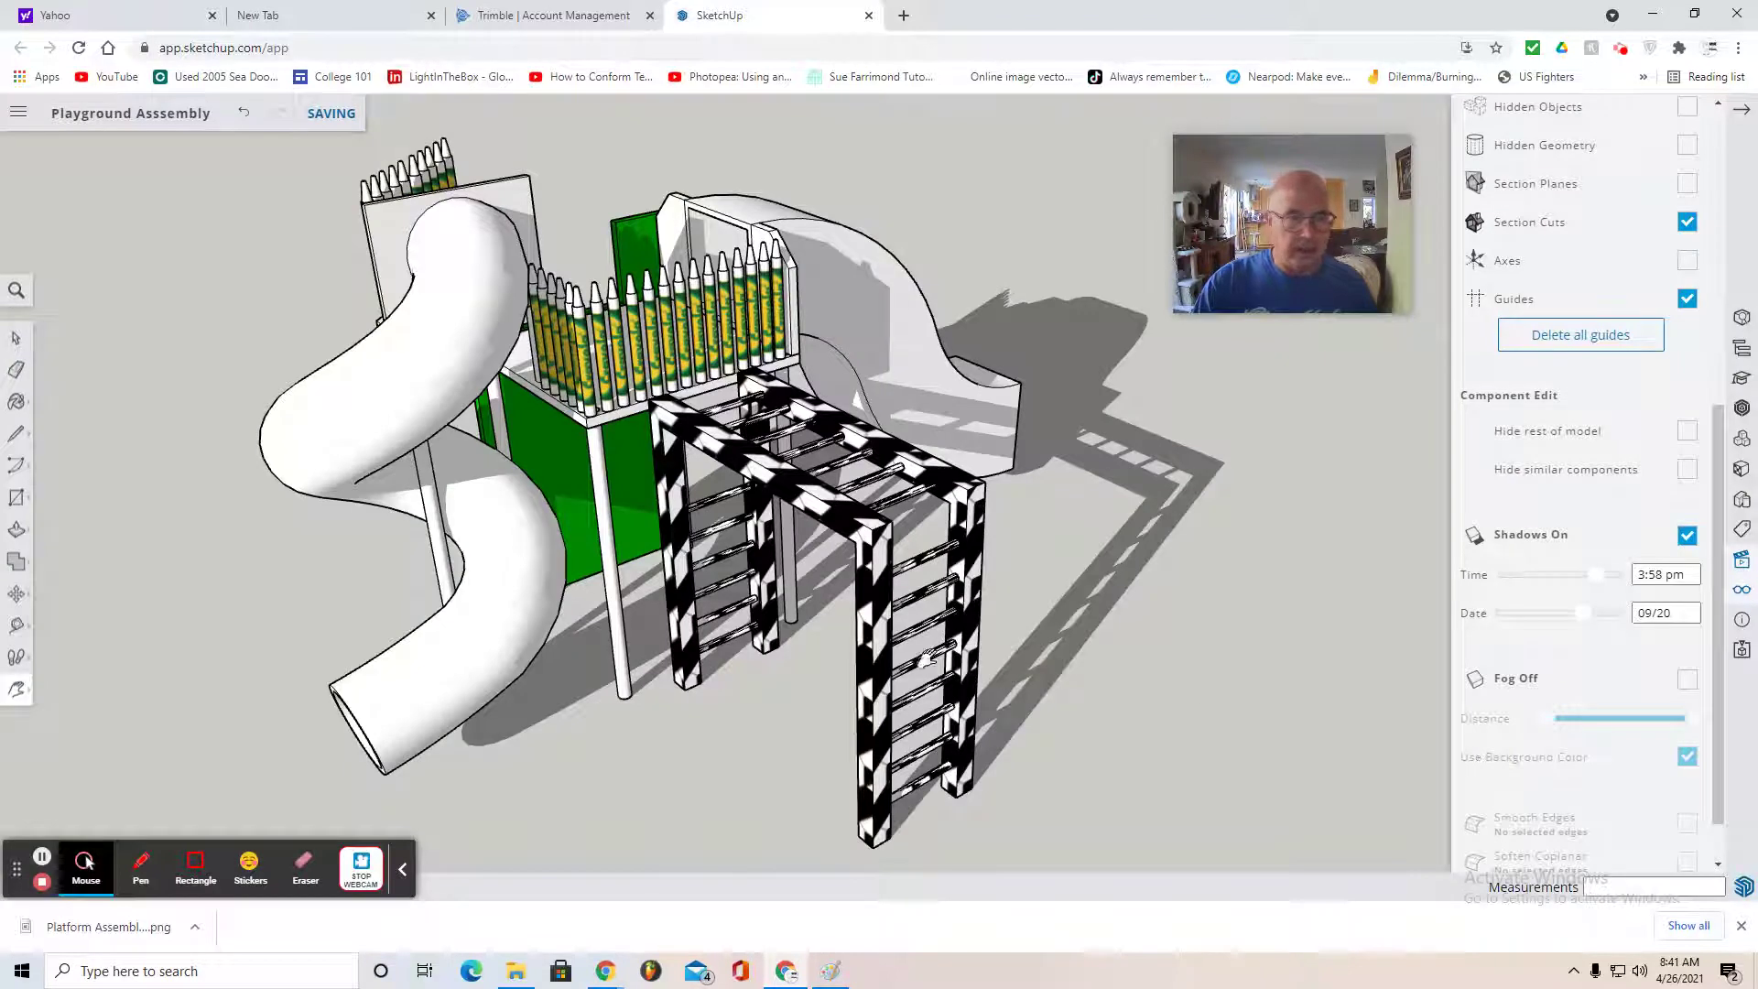
- Export the shadowed playground view as a 1920 × 880 px PNG named Playground Assembly.png
{"action": "left_click", "coordinate": [22, 117]}
{"action": "left_click", "coordinate": [63, 345]}
{"action": "left_click", "coordinate": [244, 385]}
{"action": "left_click", "coordinate": [1605, 885]}
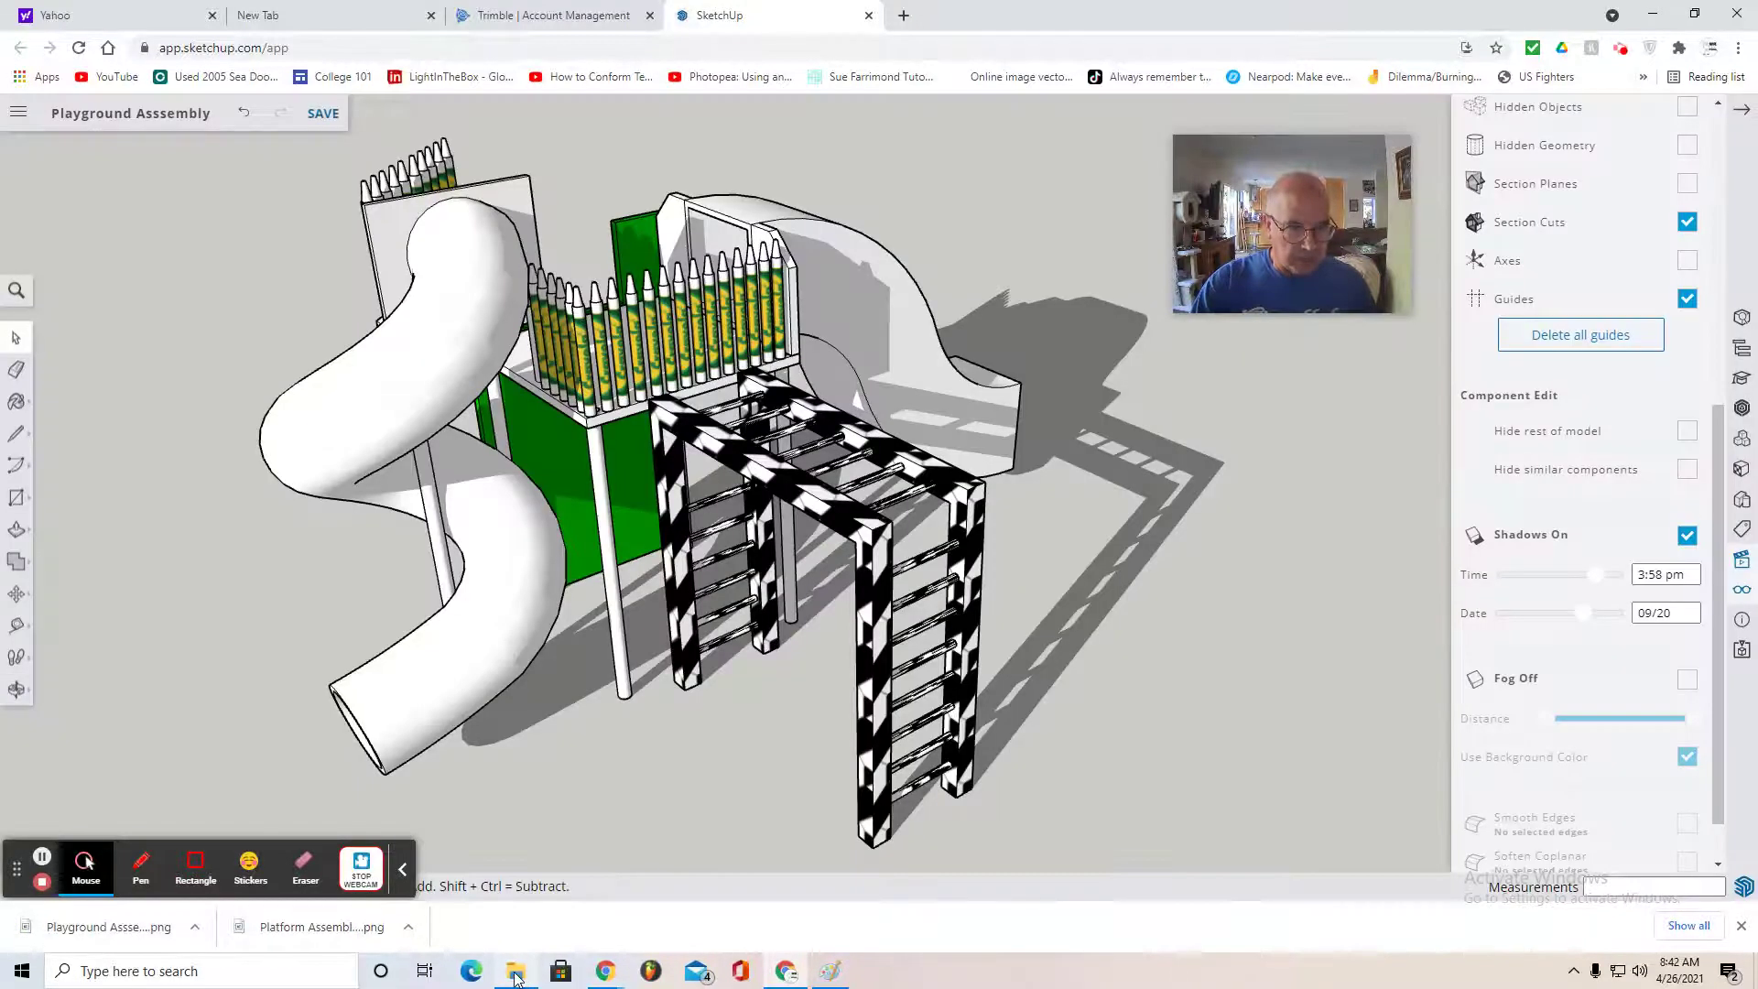
- Open Playground Assembly.png from the Downloads folder in Paint
{"action": "left_click", "coordinate": [516, 973]}
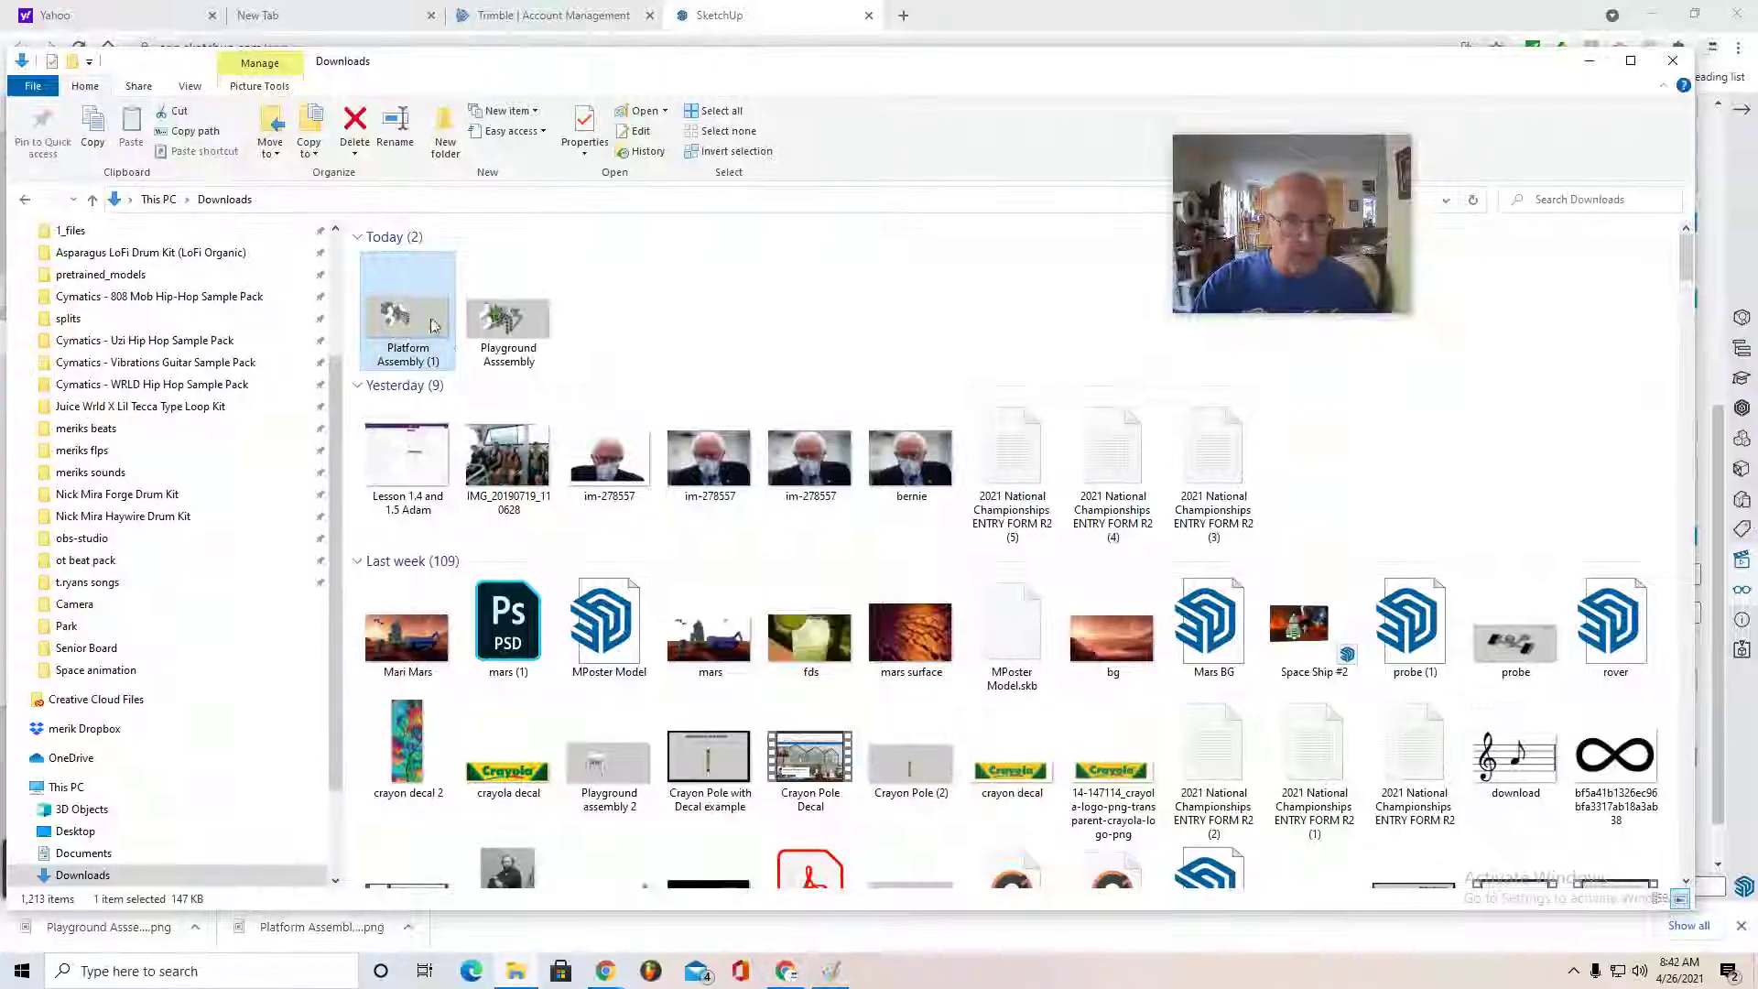
{"action": "left_click", "coordinate": [504, 335]}
{"action": "double_click", "coordinate": [505, 335]}
- Trim the image's empty right side to a 1566 × 880 px canvas, then return to SketchUp
{"action": "left_click", "coordinate": [1243, 749]}
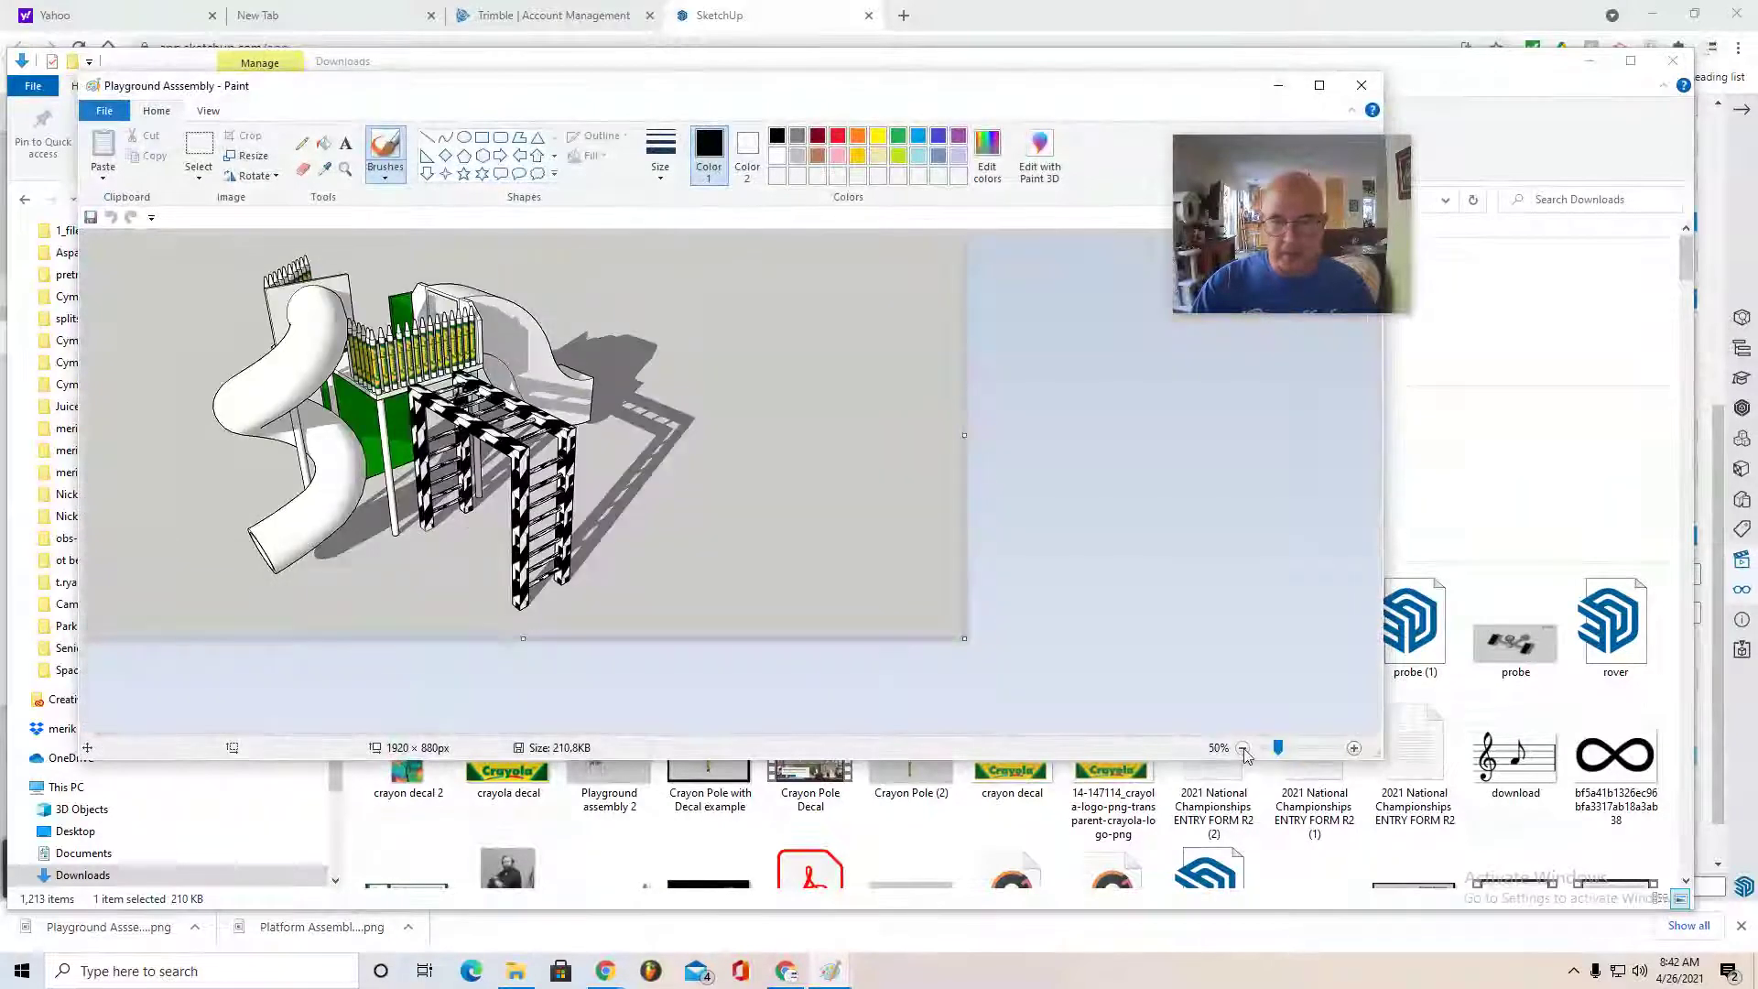
{"action": "left_click_drag", "start_coordinate": [964, 435], "coordinate": [803, 436]}
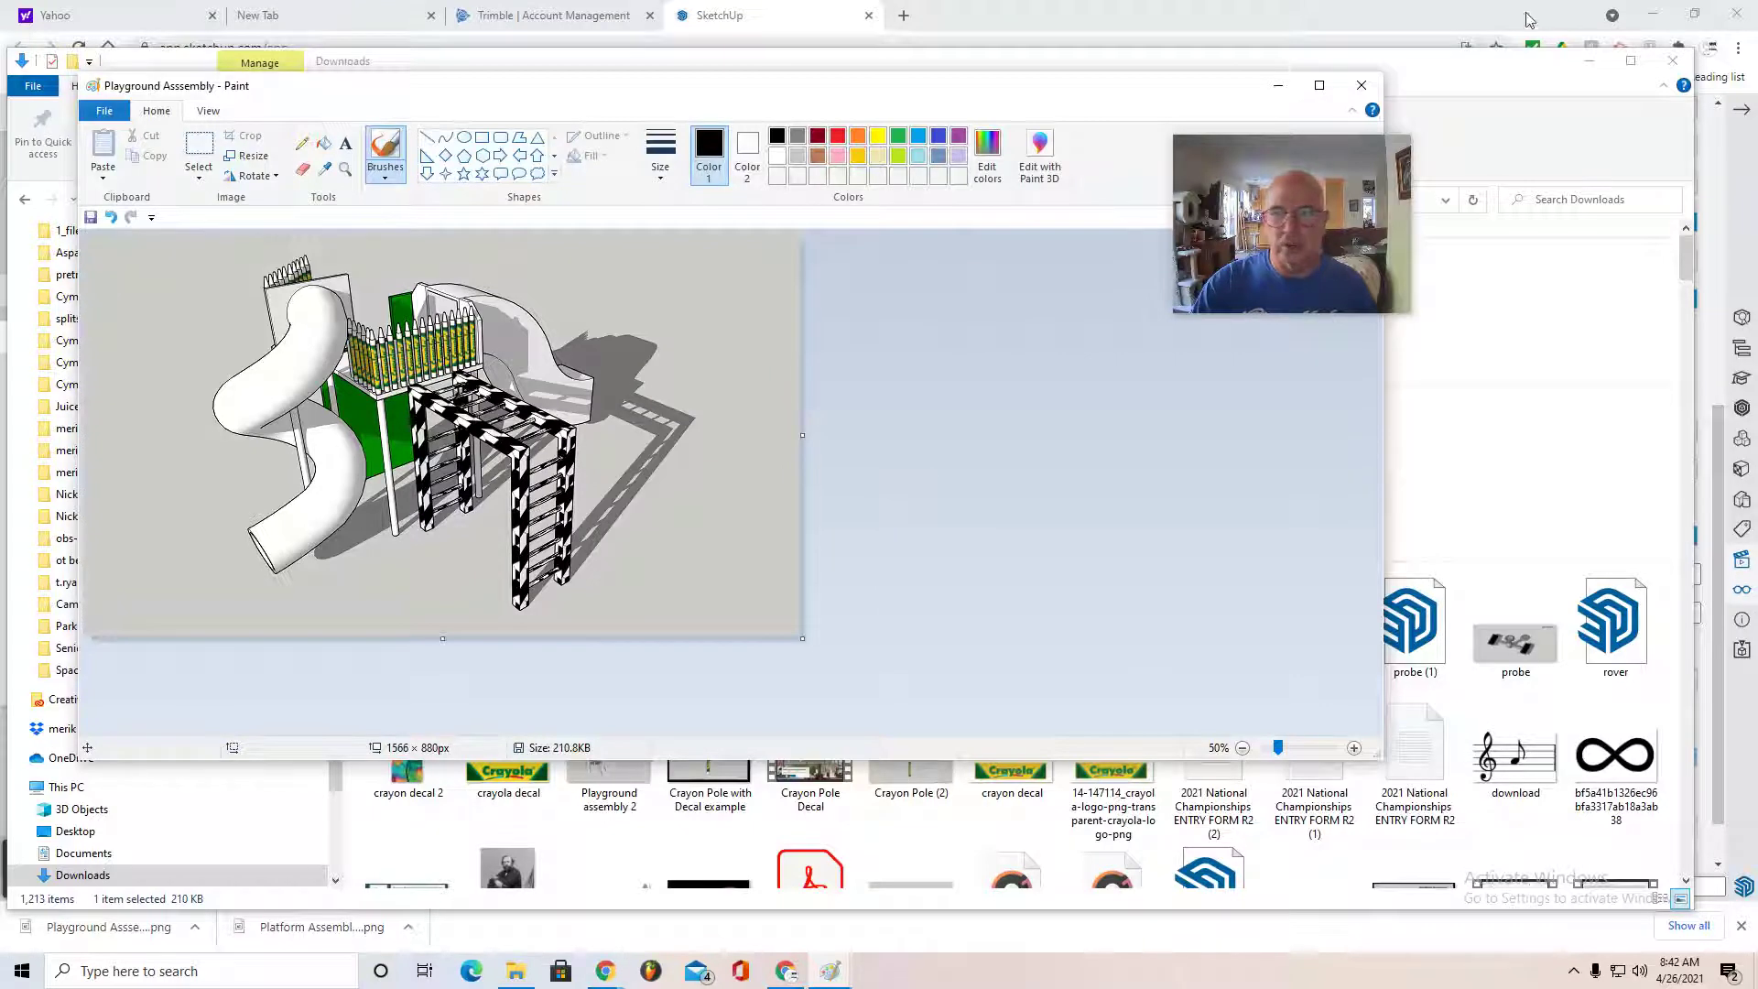
{"action": "left_click", "coordinate": [1566, 68]}
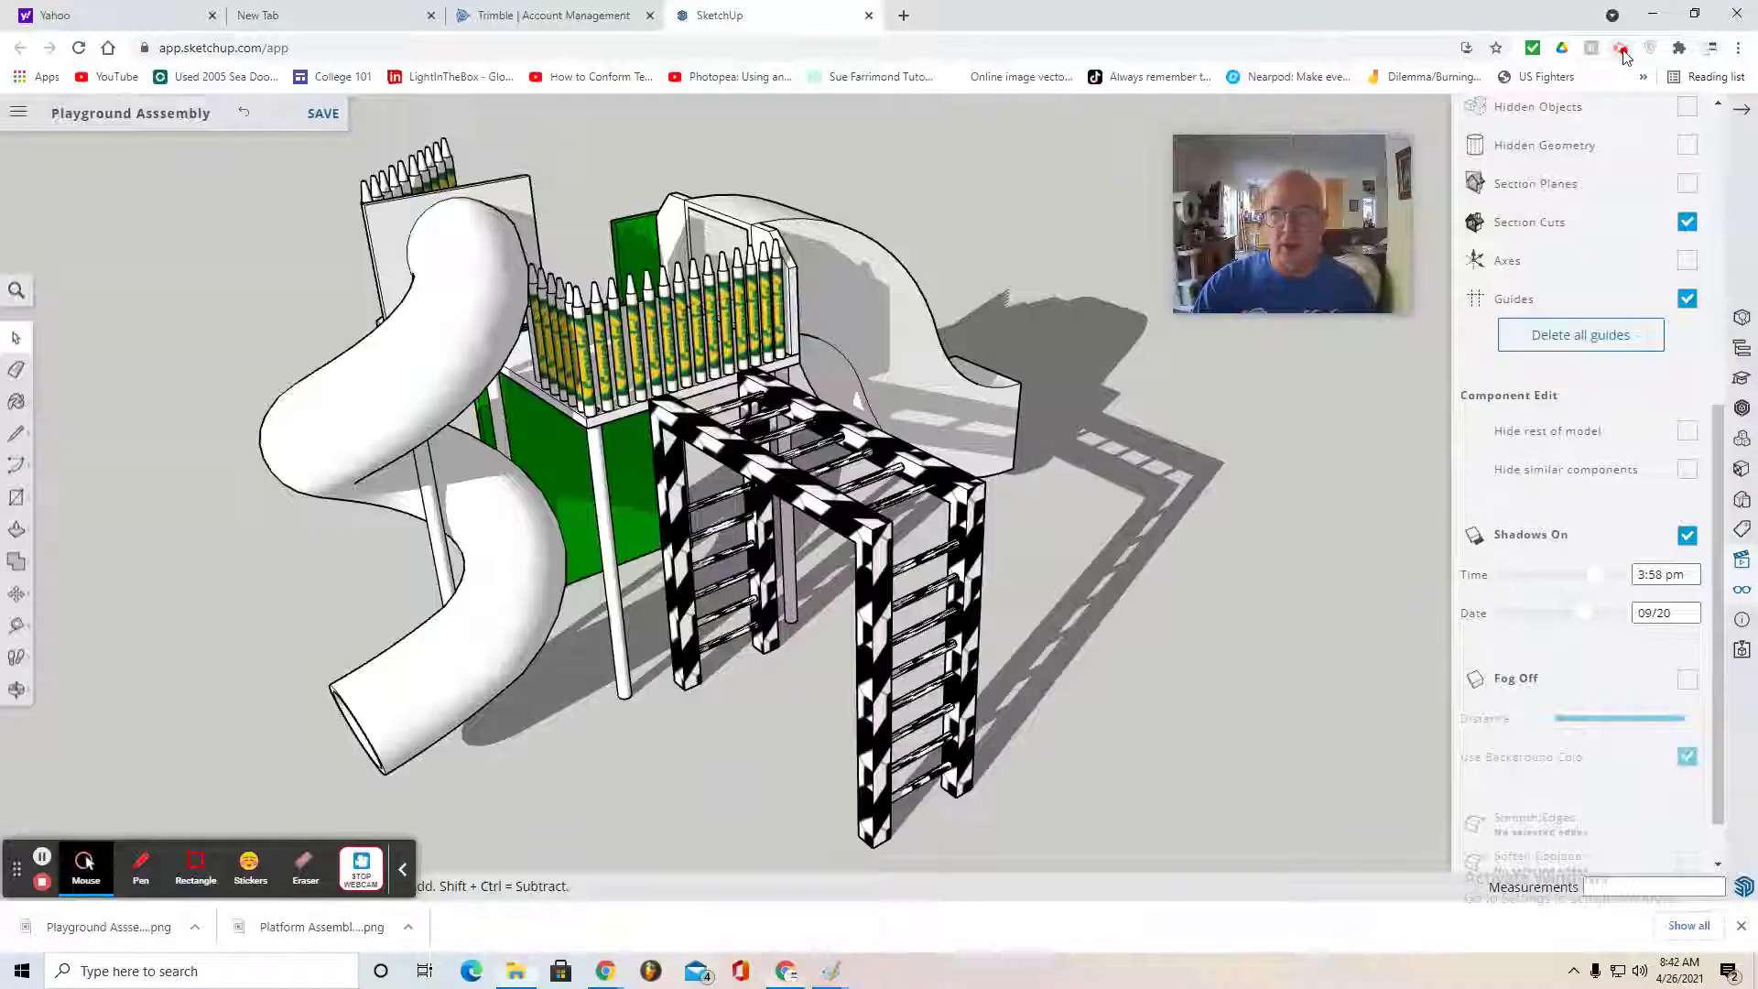